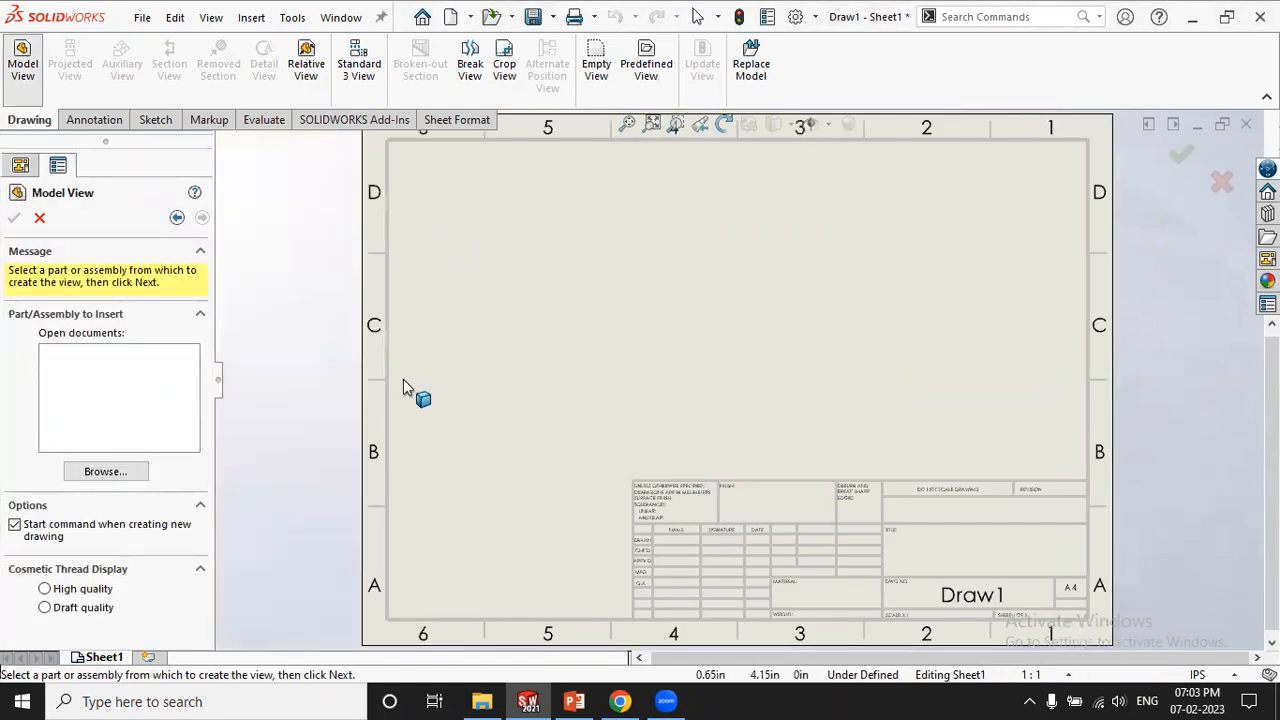
left_click(40, 219)
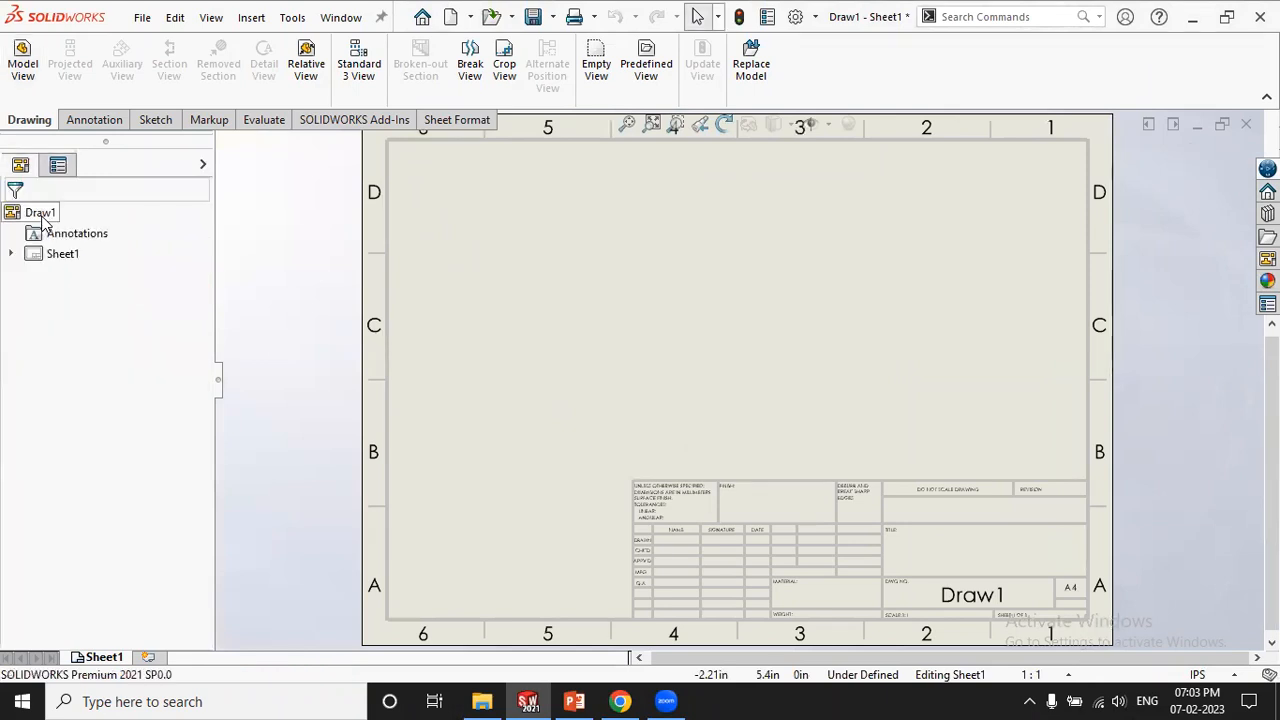
left_click(80, 121)
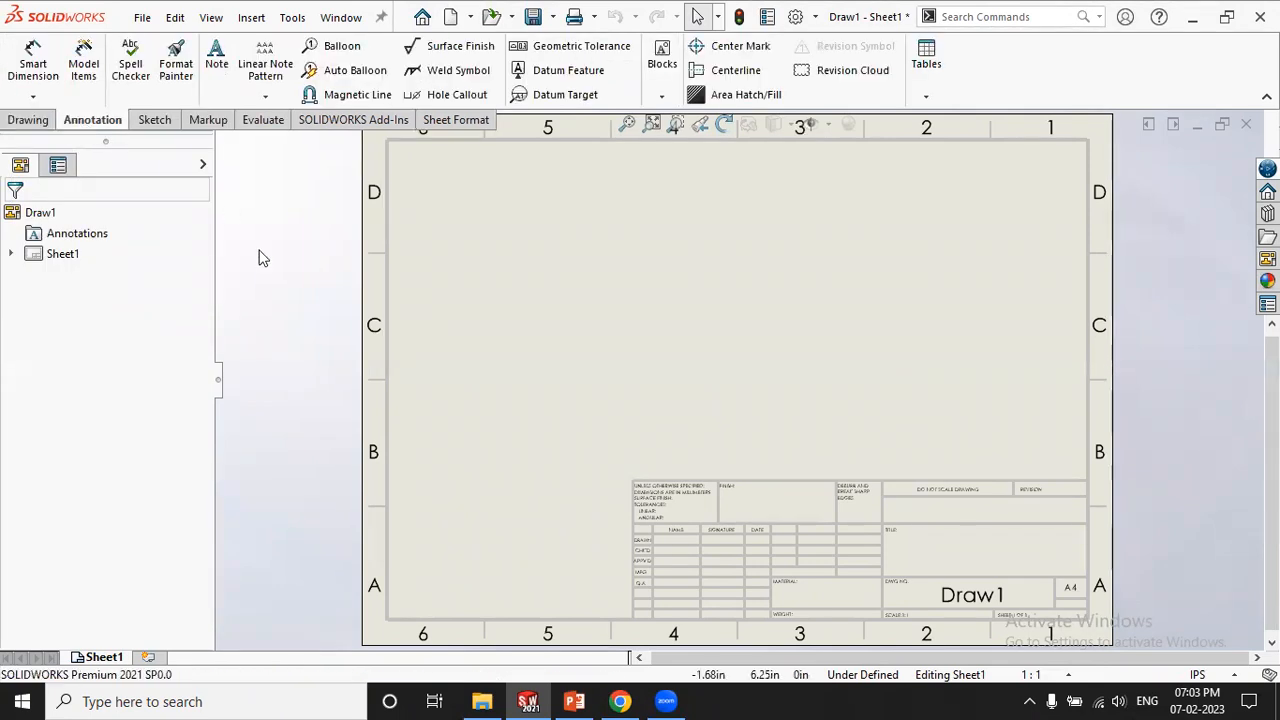
left_click(572, 94)
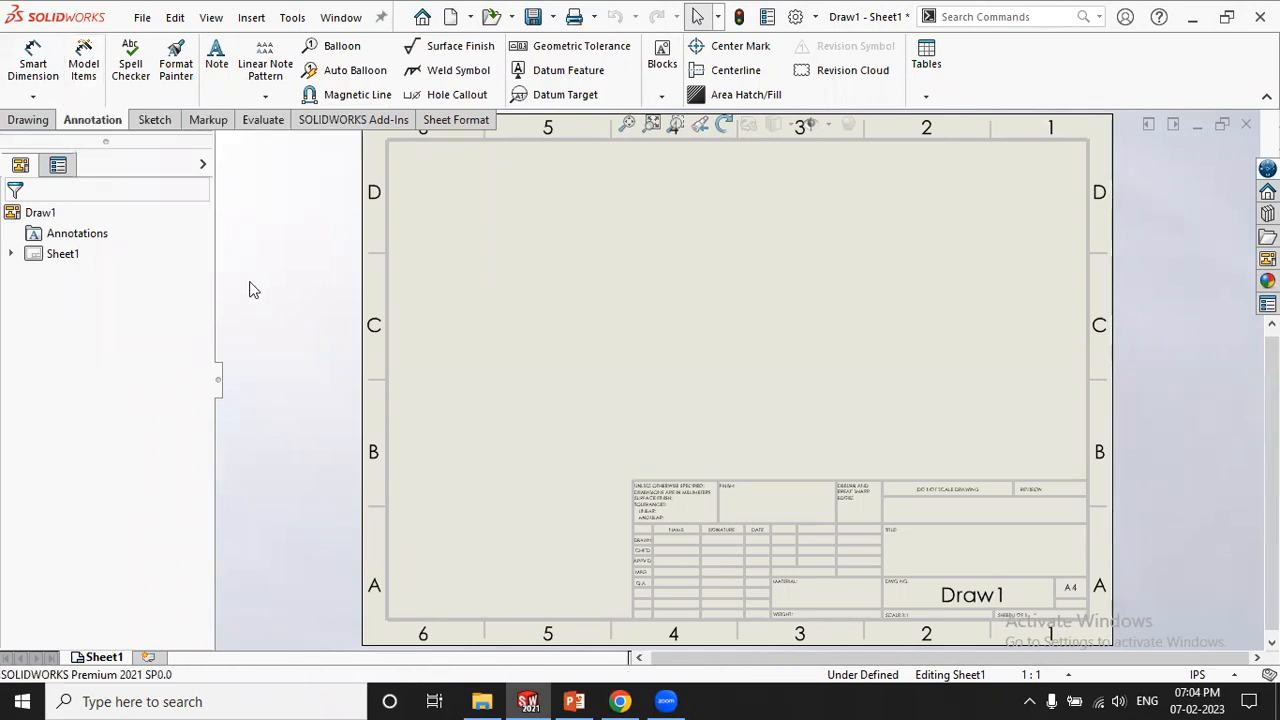
left_click(15, 122)
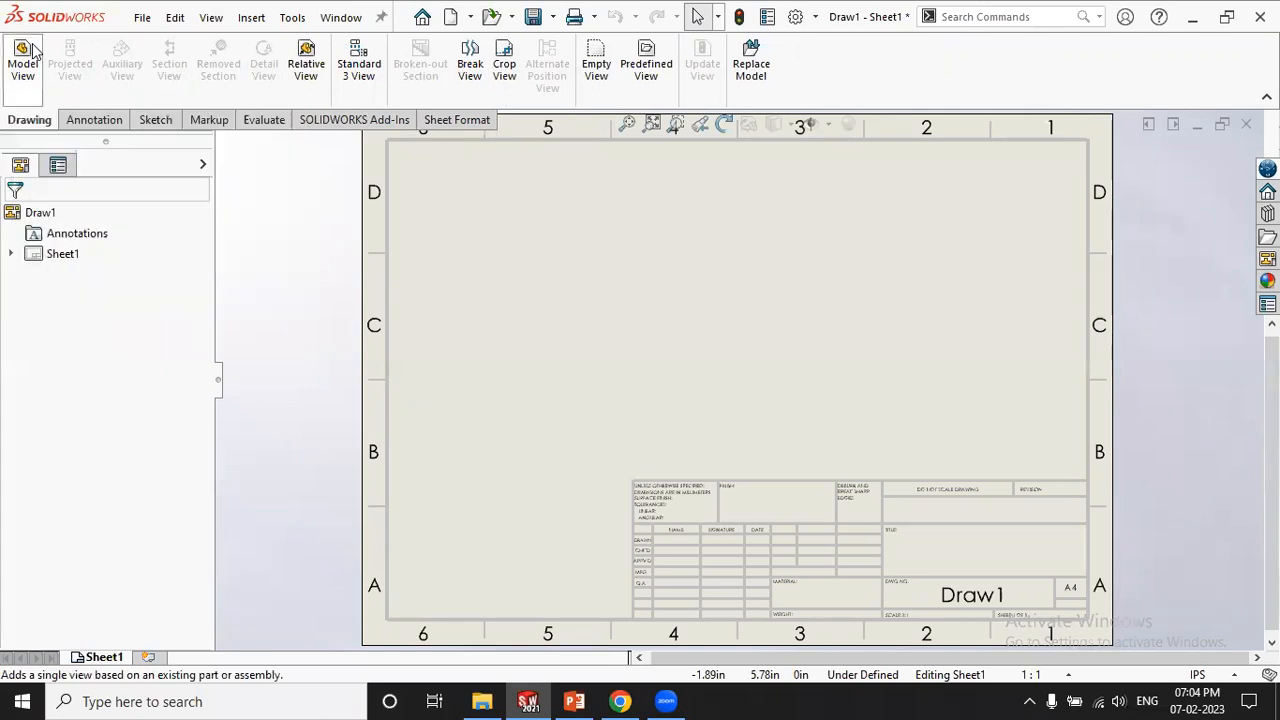
Insert a front view of the END PLATE part in the sheet's left half, with its top view projected above
left_click(22, 62)
left_click(106, 471)
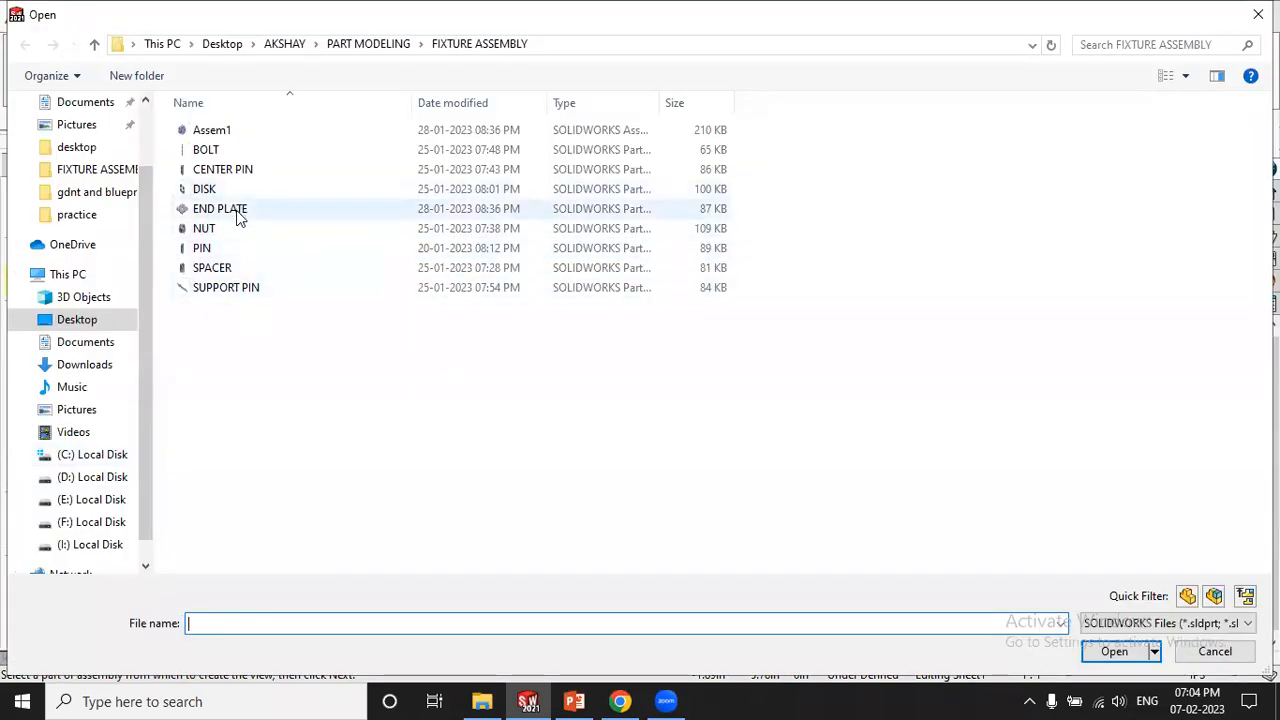
left_click(237, 210)
left_click(1115, 650)
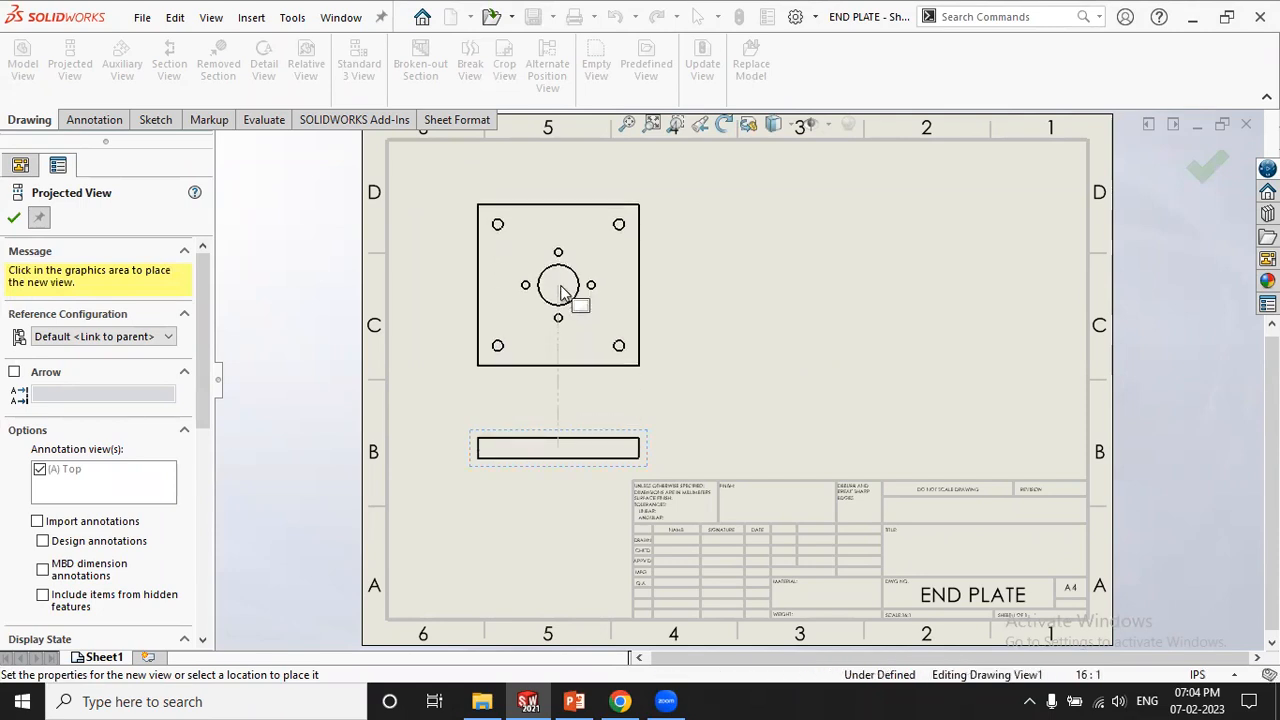
left_click(563, 290)
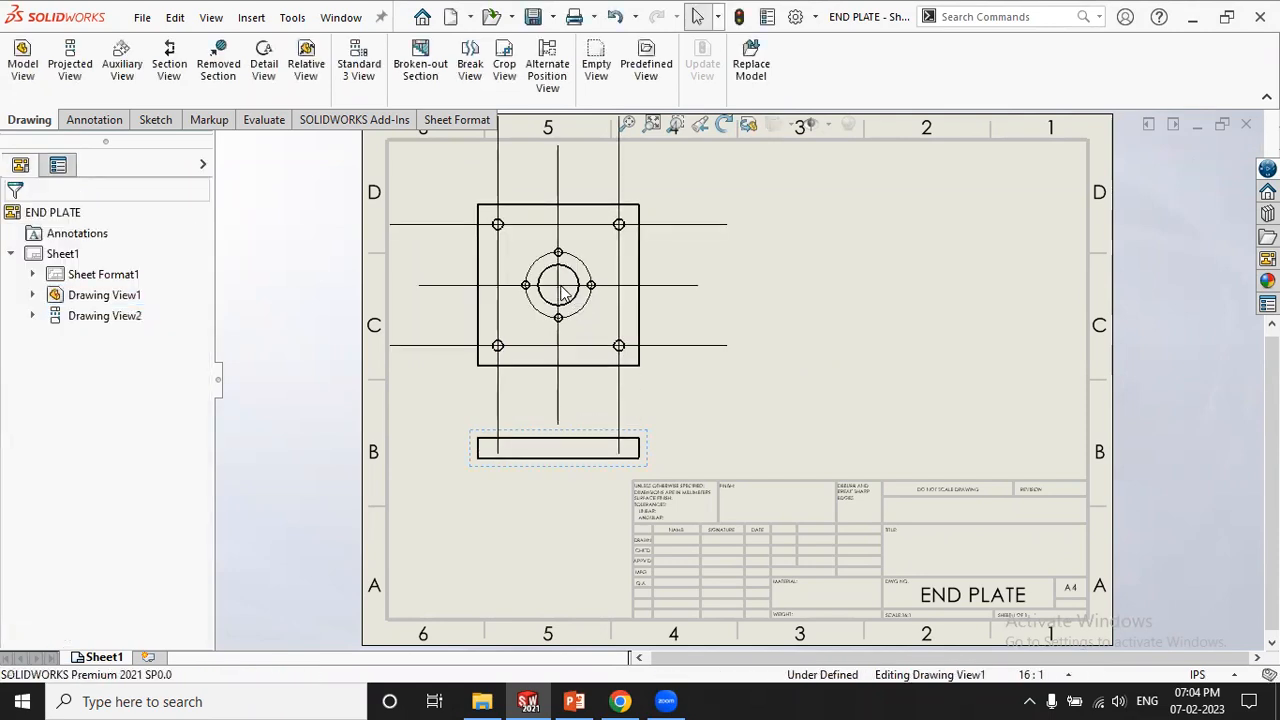
left_click(340, 327)
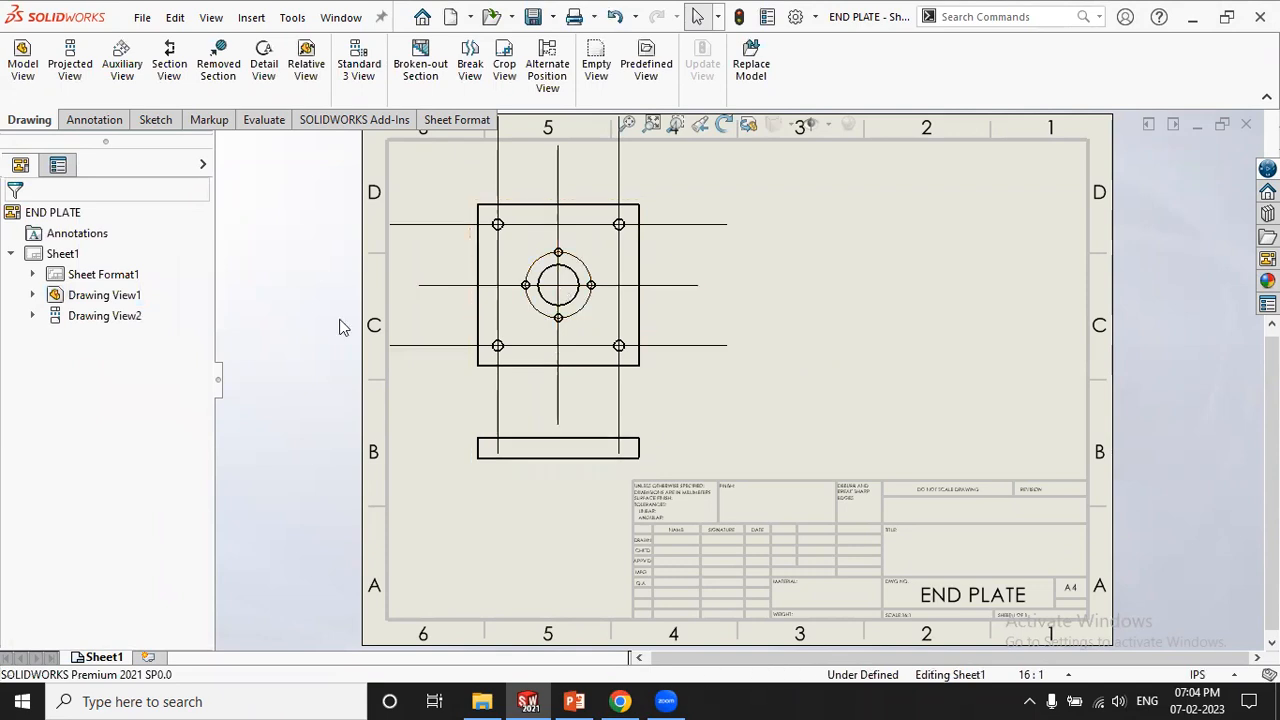
Insert a second front view of END PLATE in the sheet's right half and project its top view above it
left_click(22, 62)
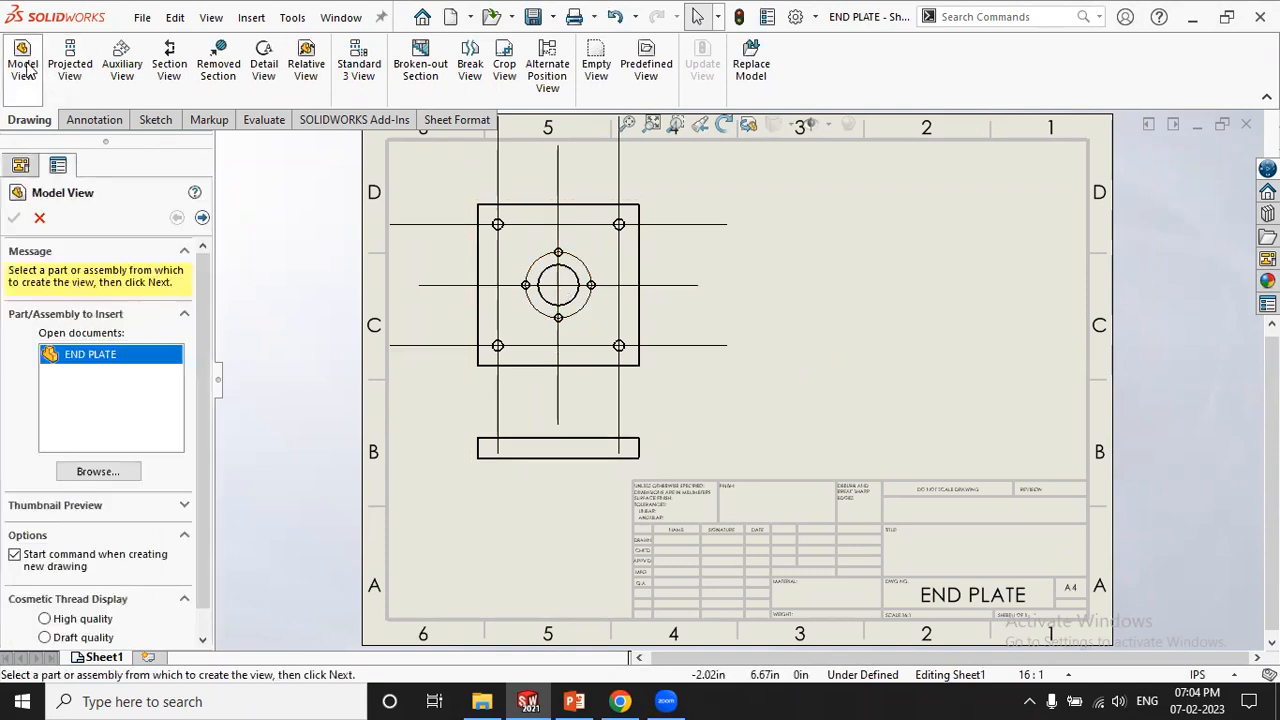
double_click(123, 363)
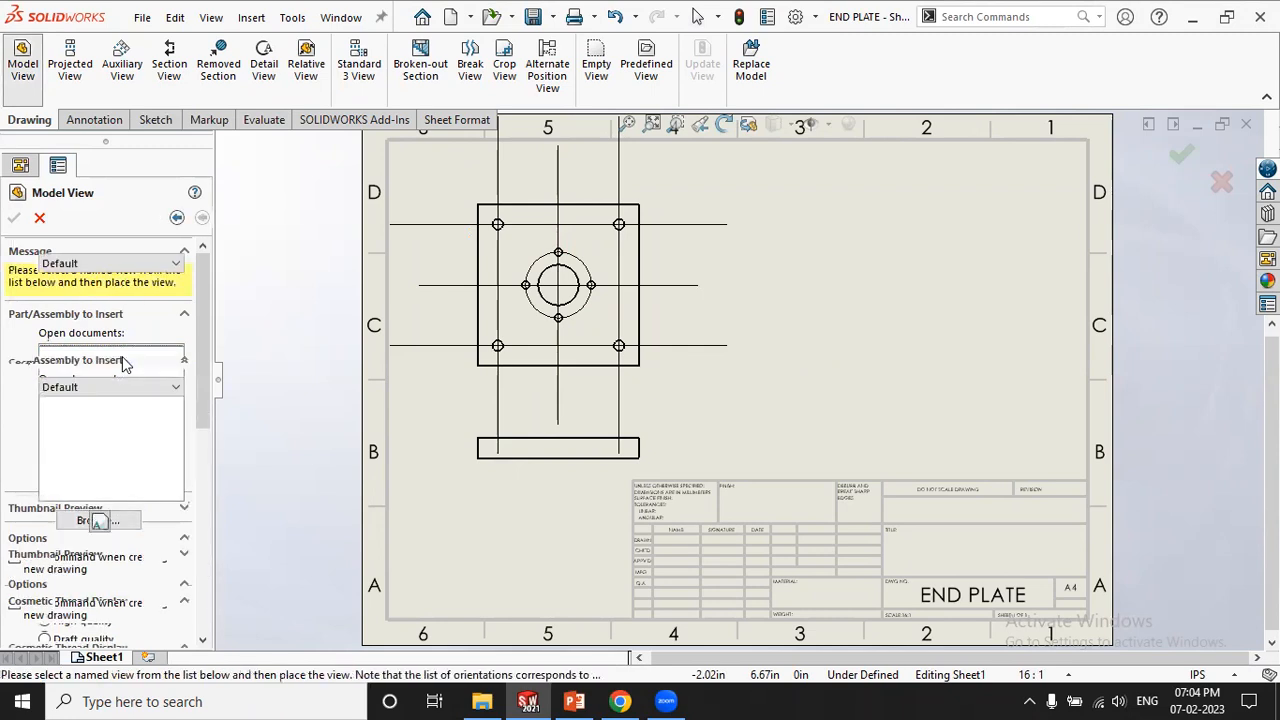
left_click(913, 447)
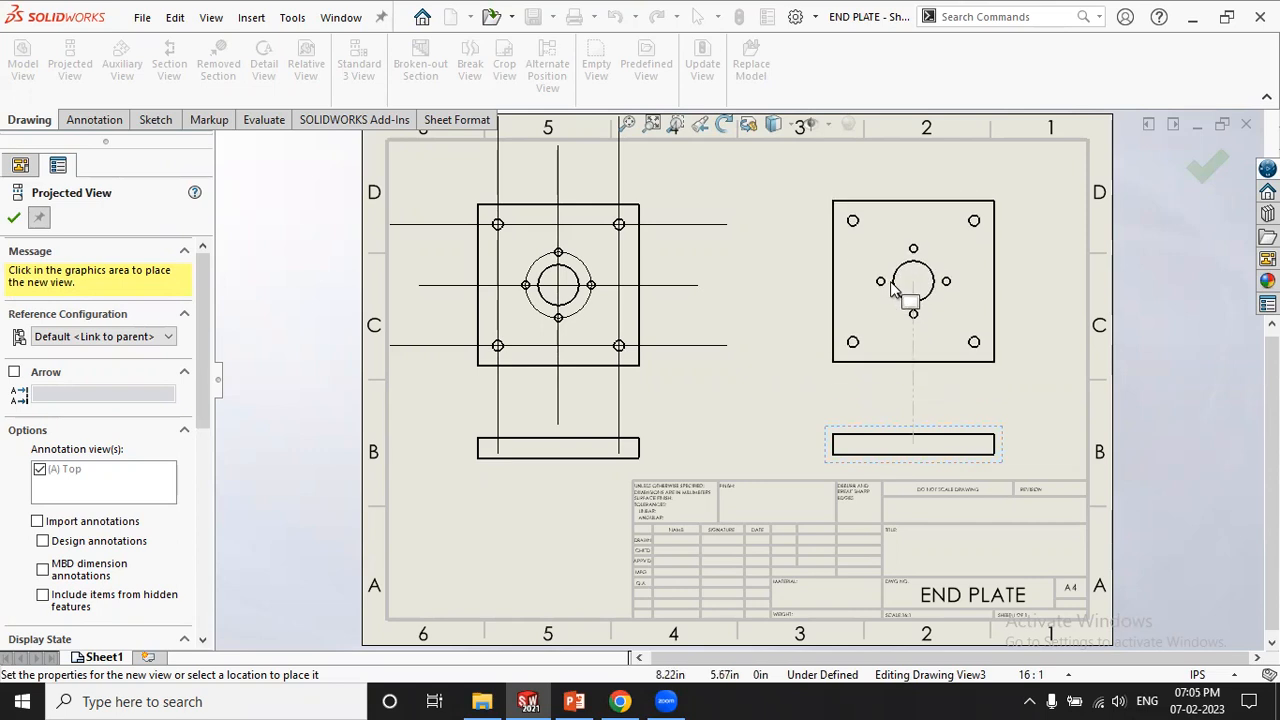
left_click(893, 287)
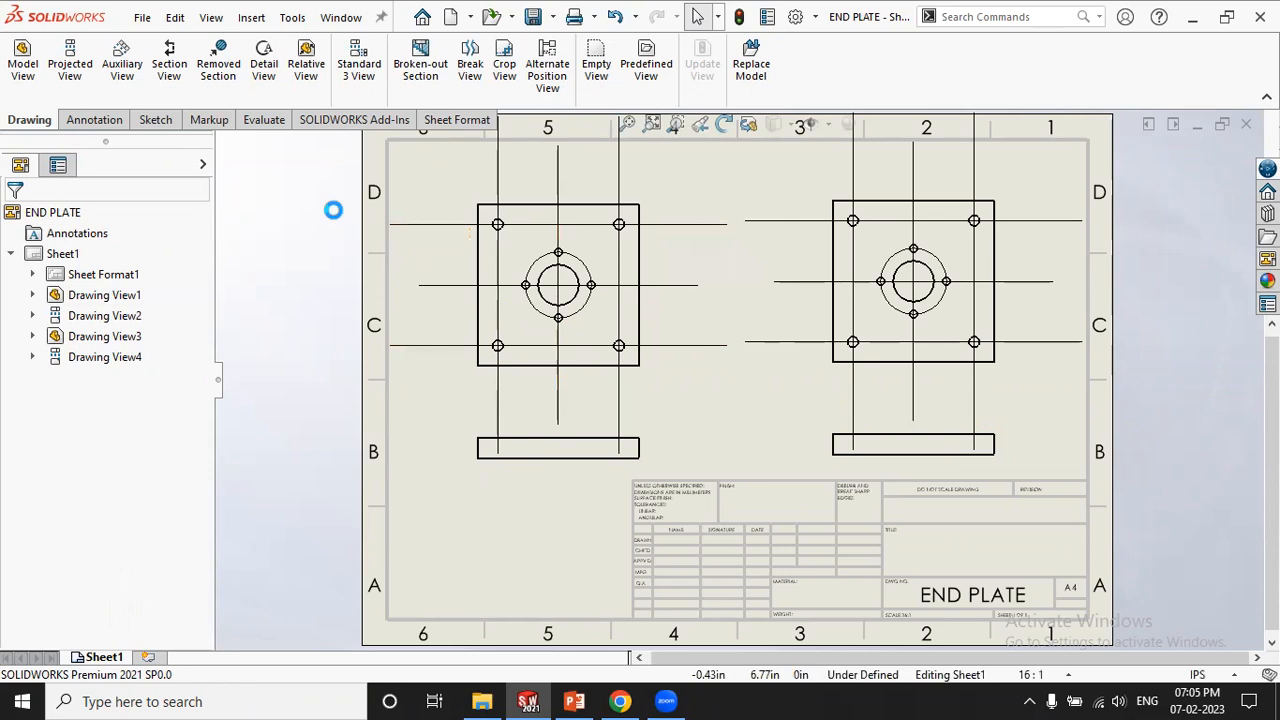
Add a Smart Dimension for the plate's width below the left front view
left_click(90, 120)
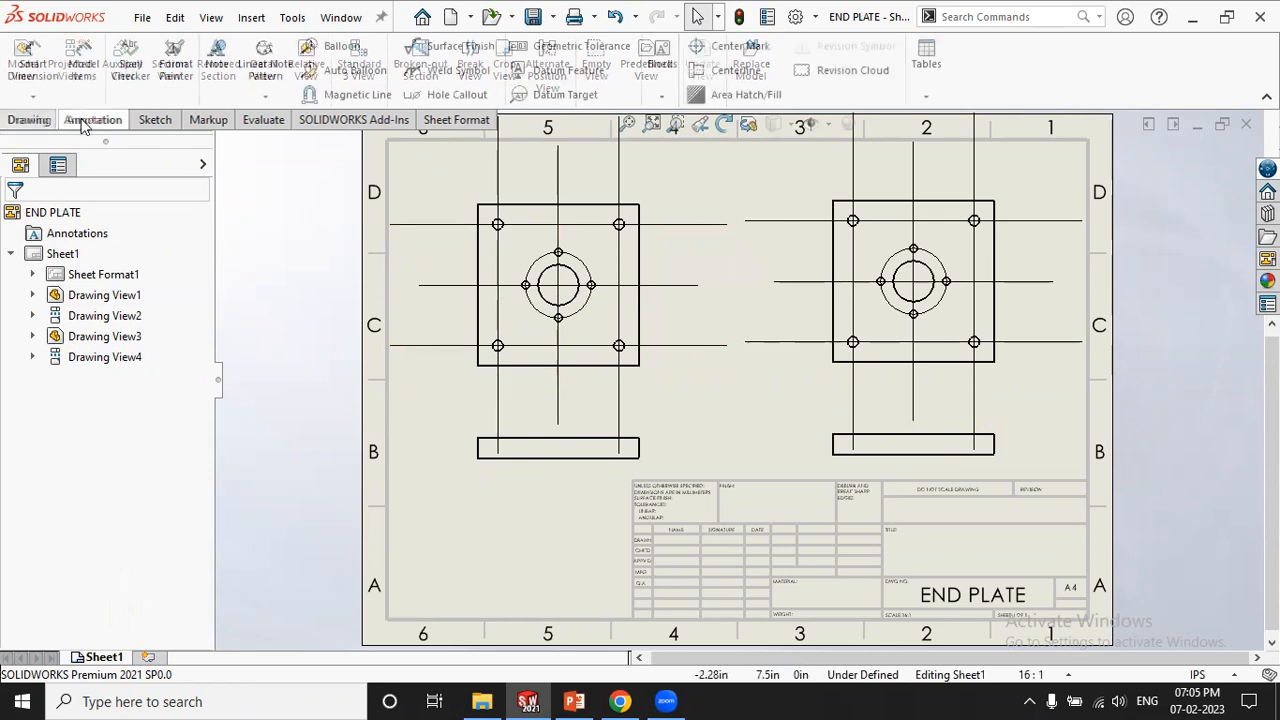
left_click(30, 62)
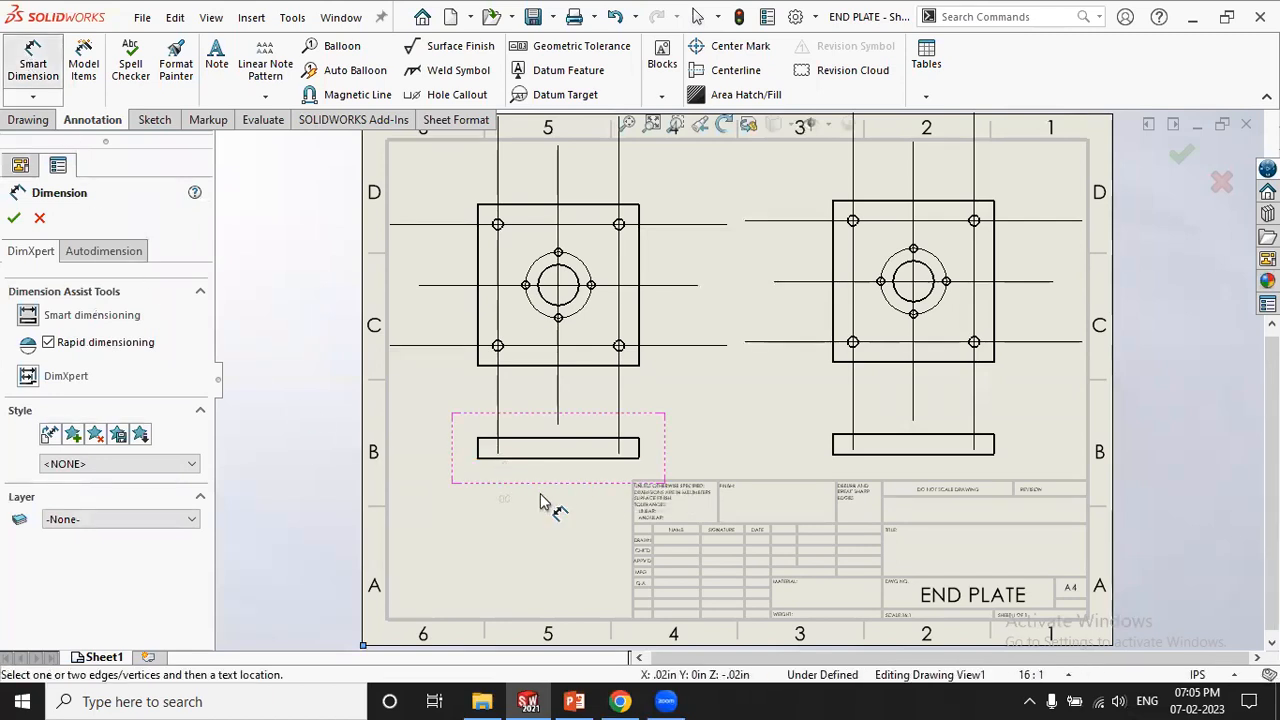
key("Escape")
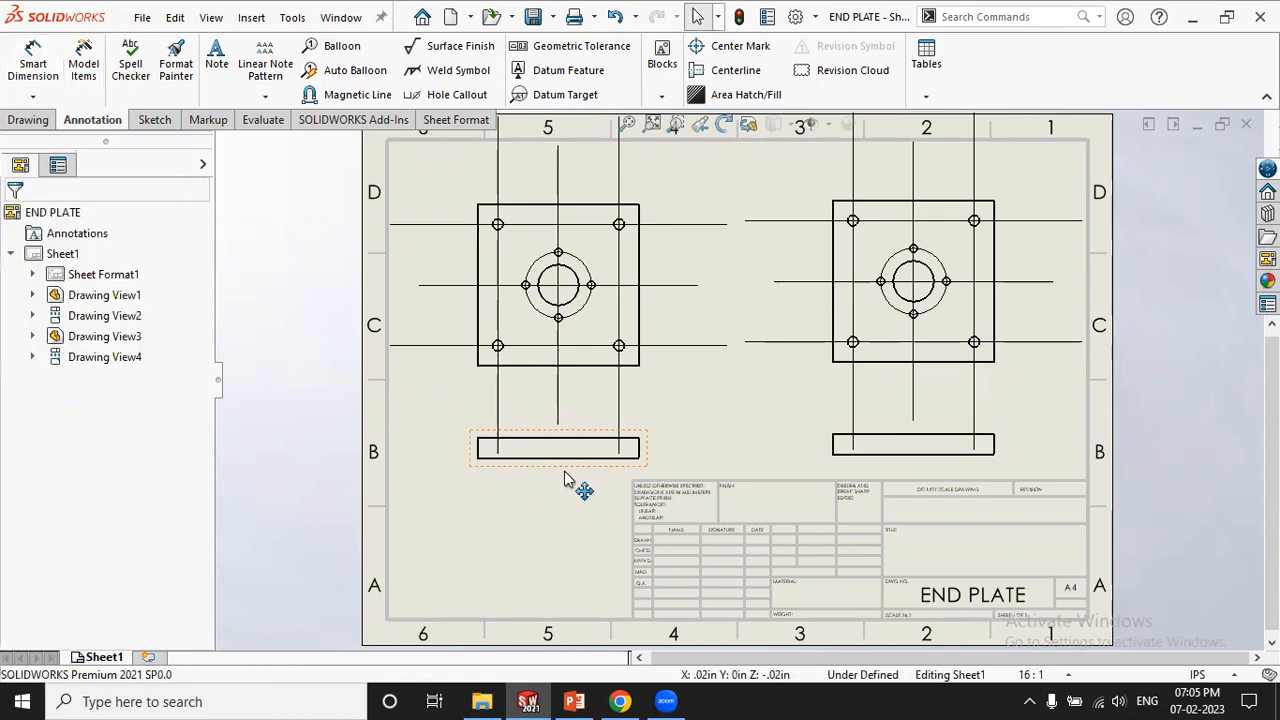
left_click(33, 63)
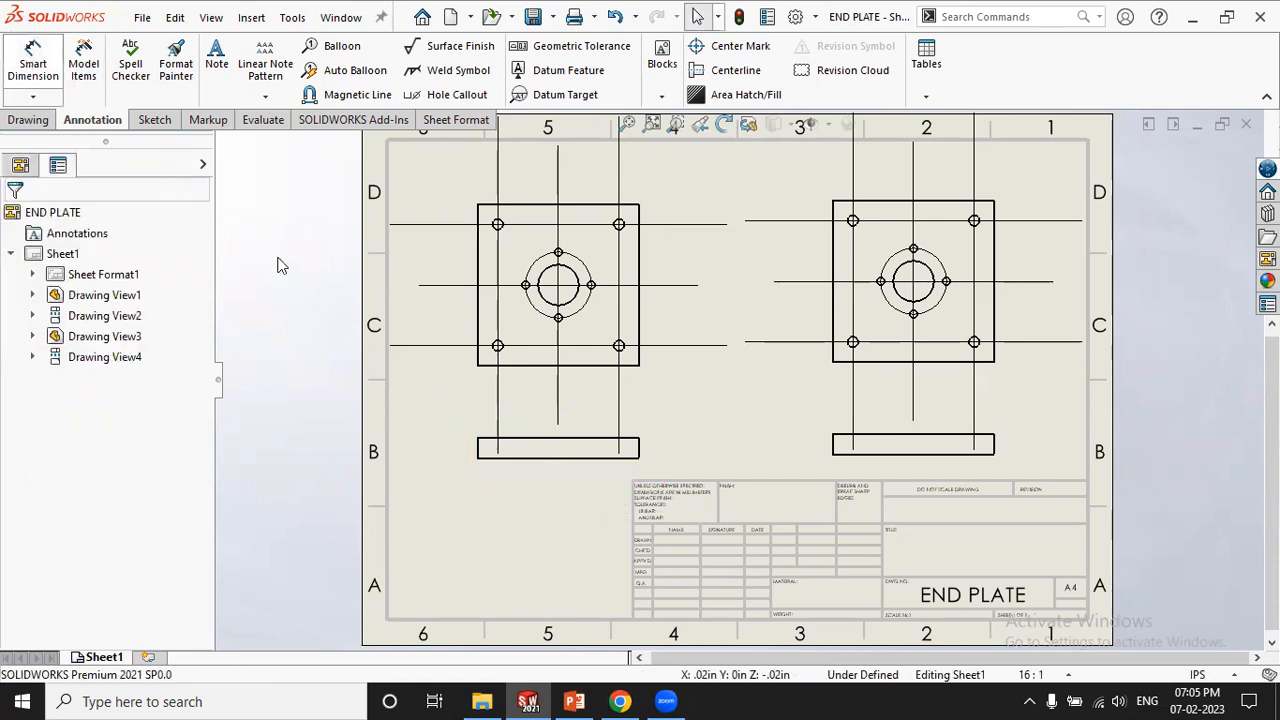
left_click(601, 460)
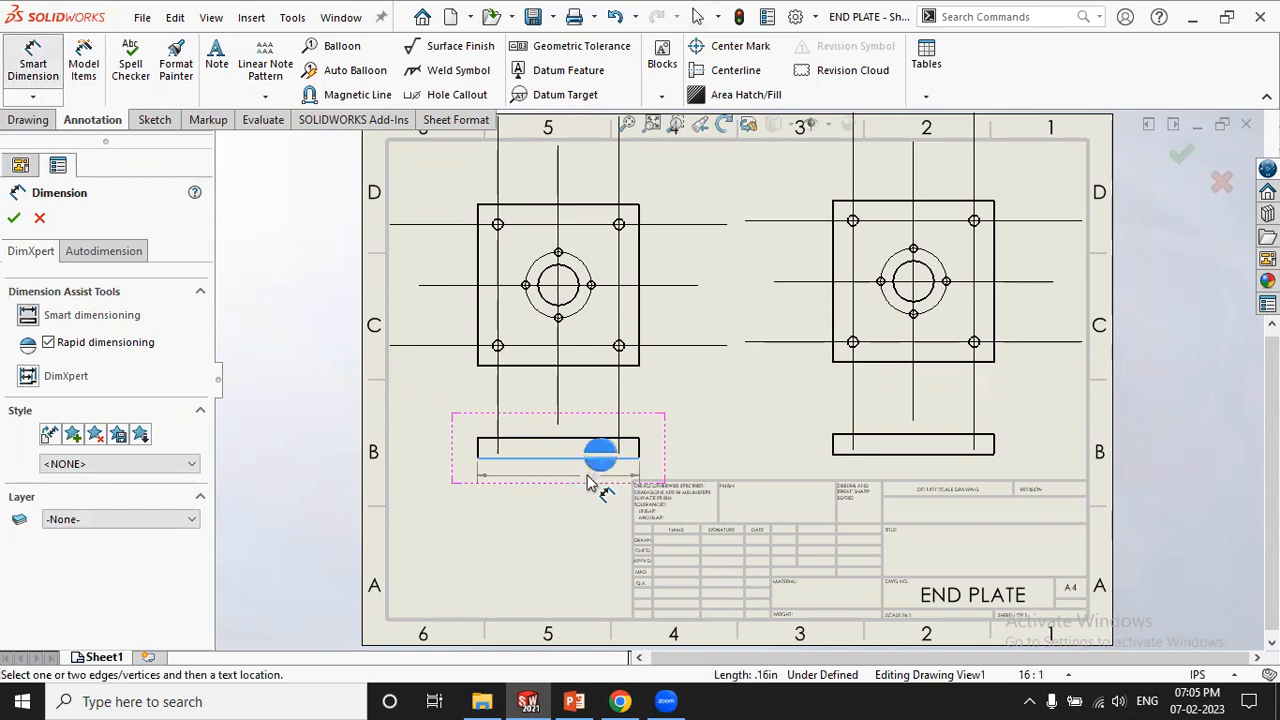
left_click(575, 481)
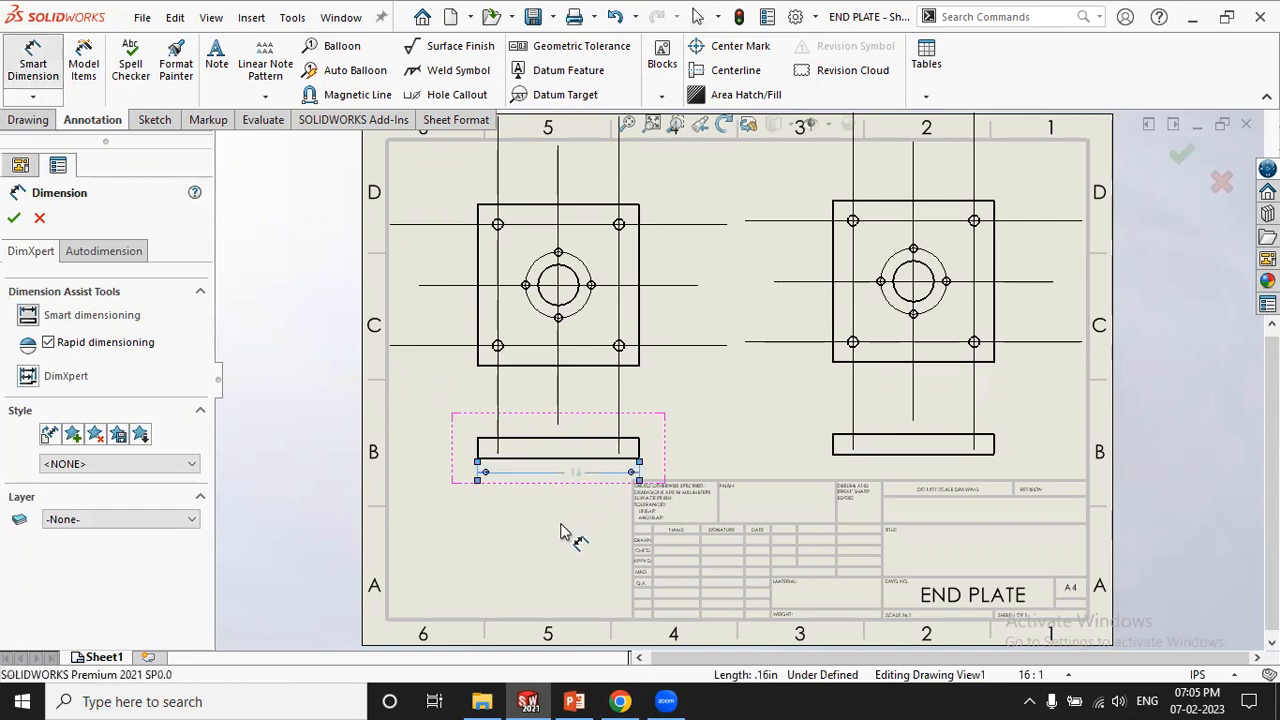
key("Escape")
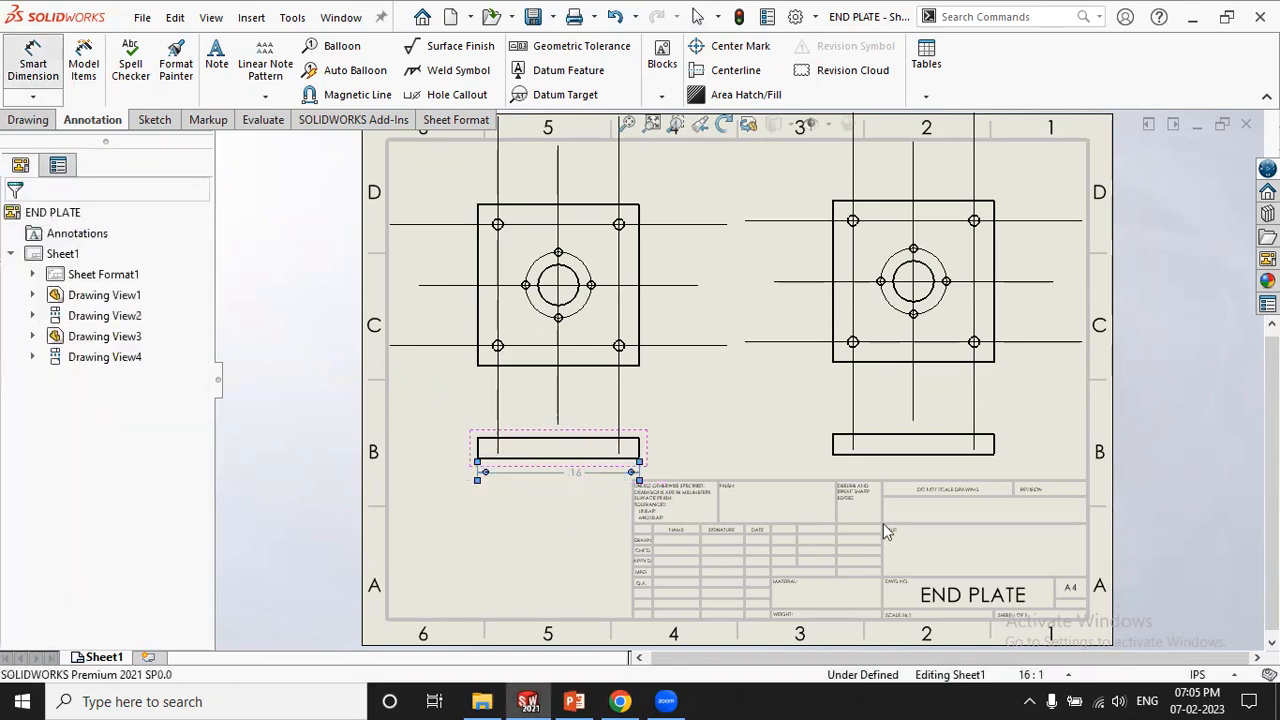
Switch the document units to MMGS and dimension the plate's thickness beside the left front view
left_click(1205, 674)
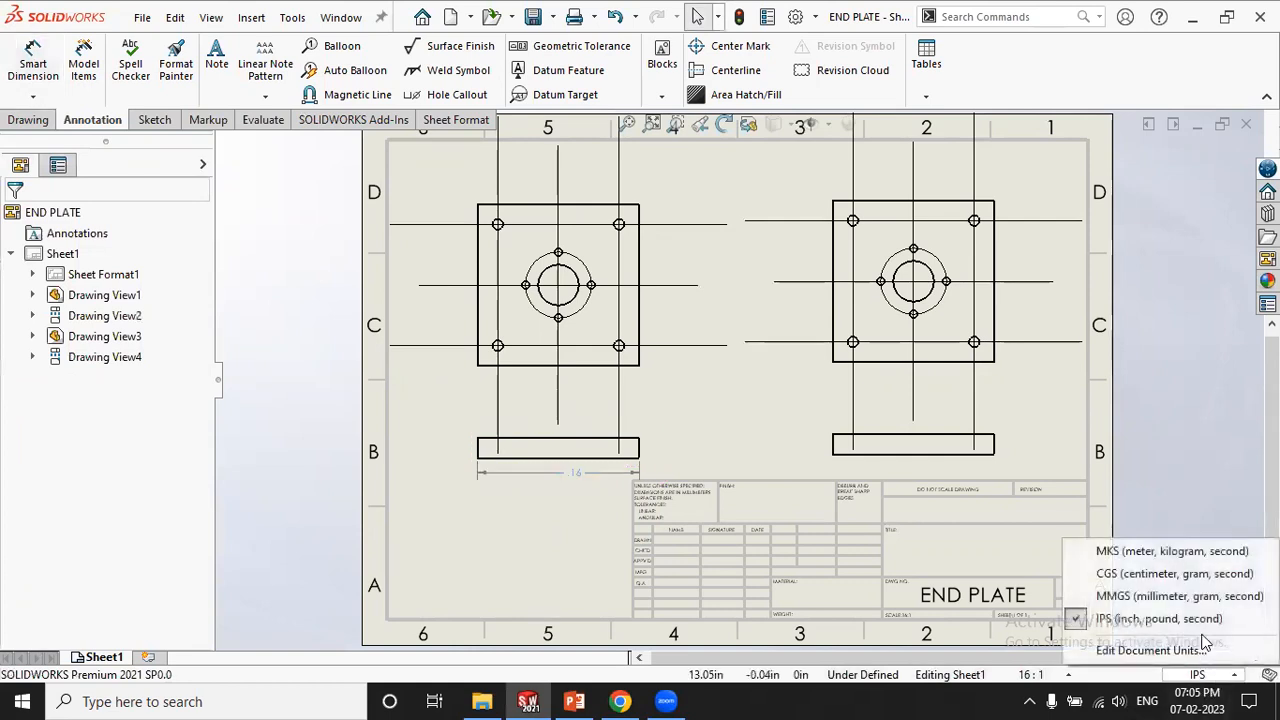
left_click(1193, 596)
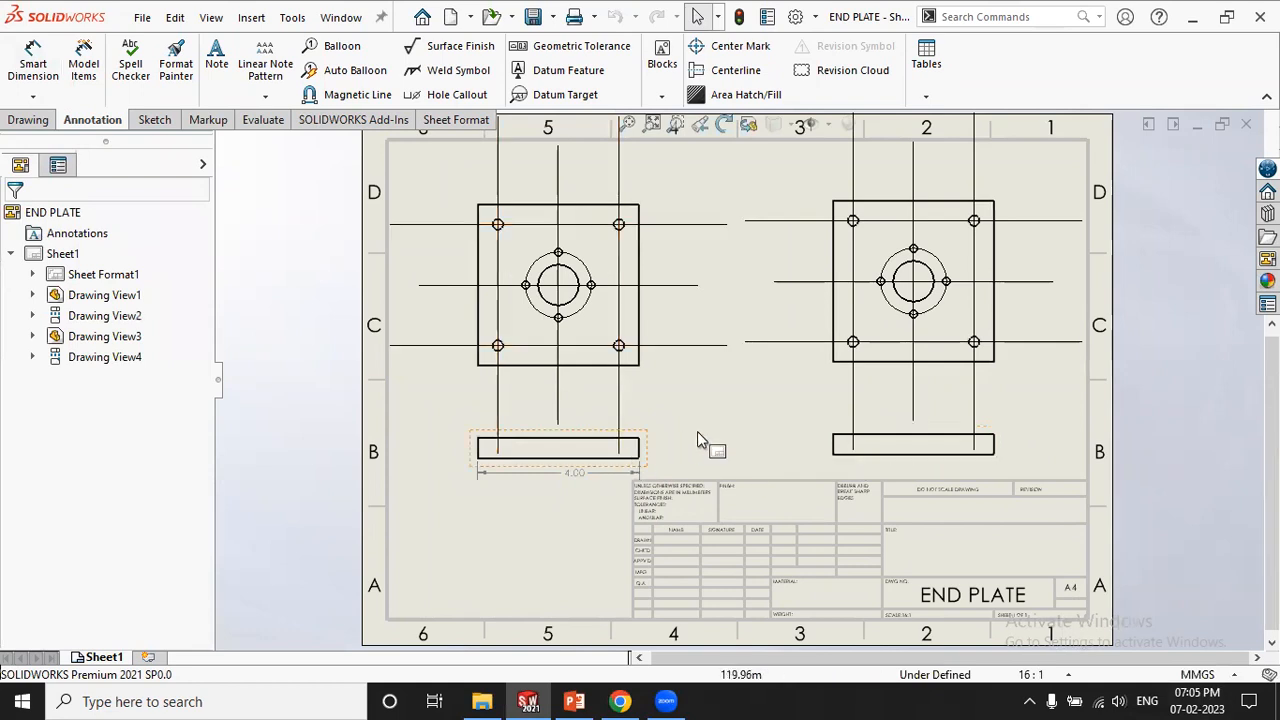
scroll(665, 450, "up", 2)
left_click(33, 63)
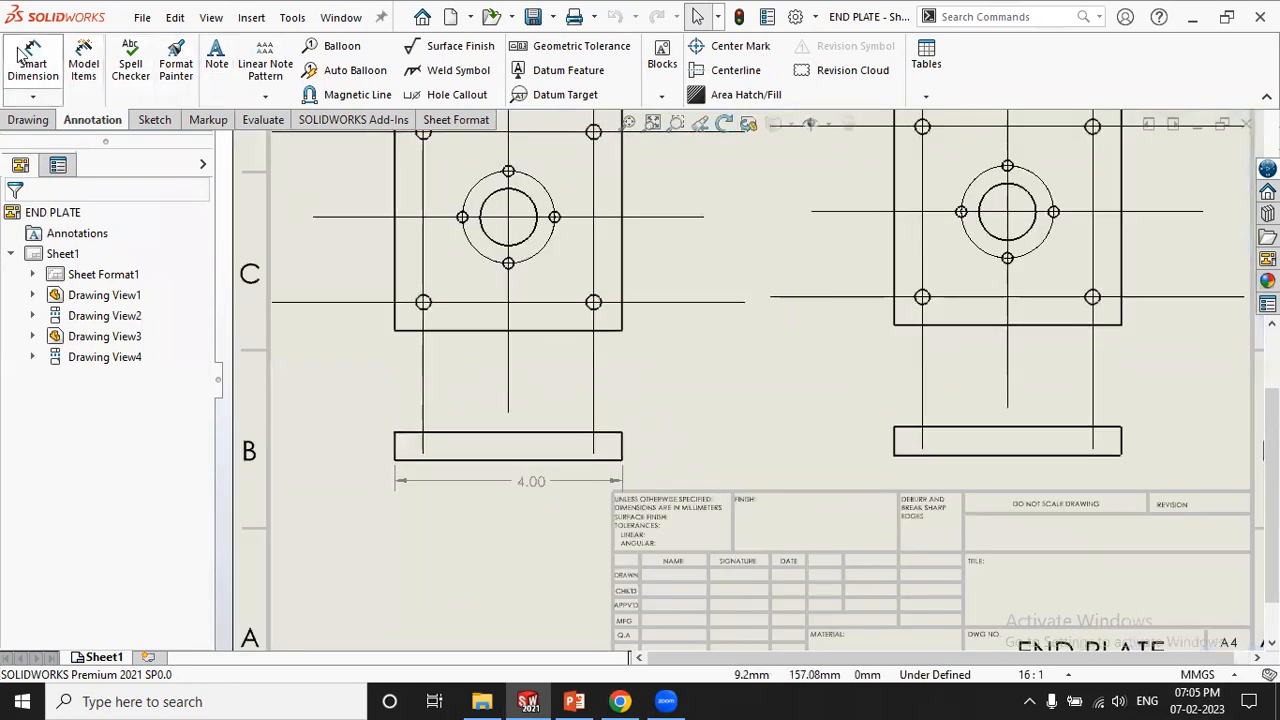
left_click(396, 447)
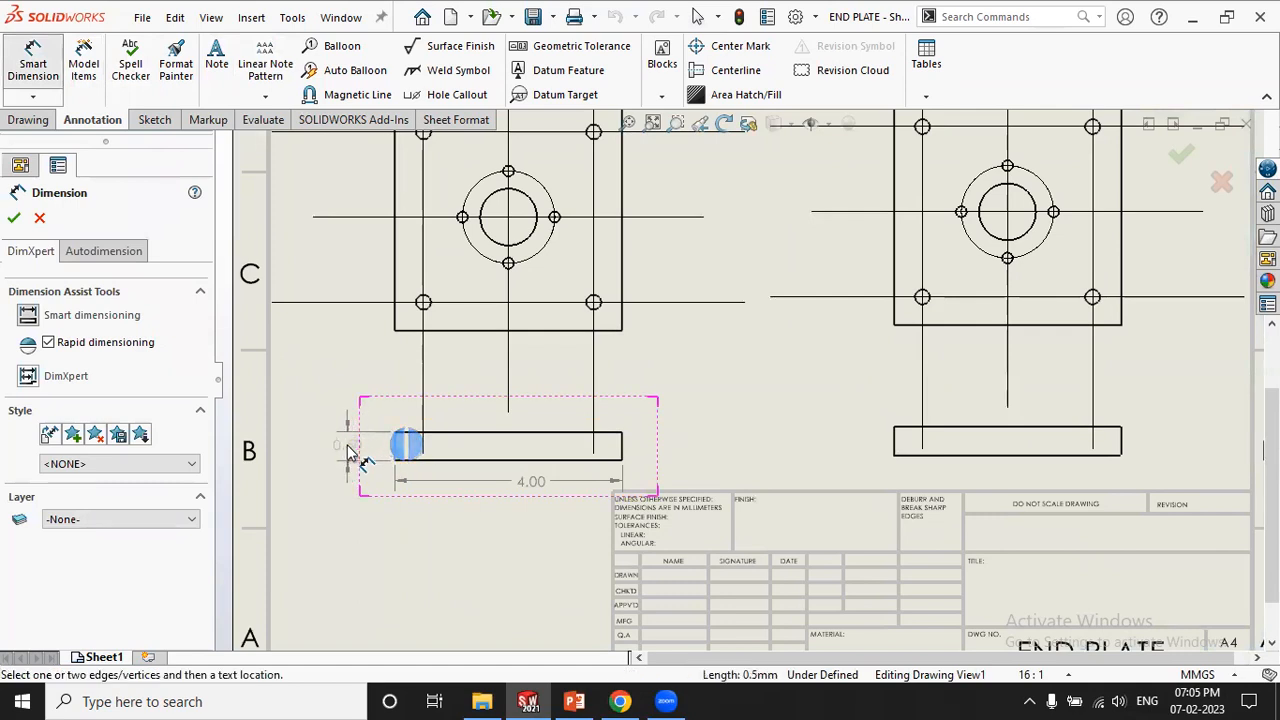
left_click(348, 452)
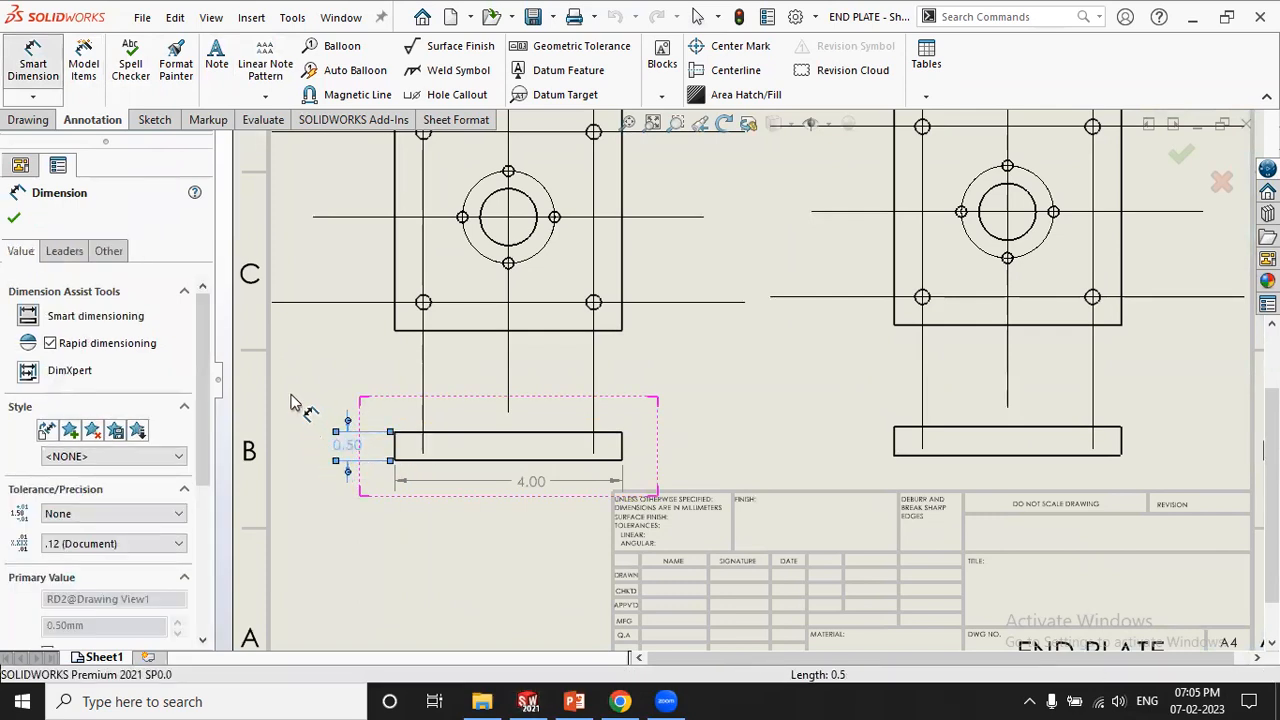
key("Escape")
Import the plate body's model dimensions with Model Items, using the selected feature in the right top view
key("f")
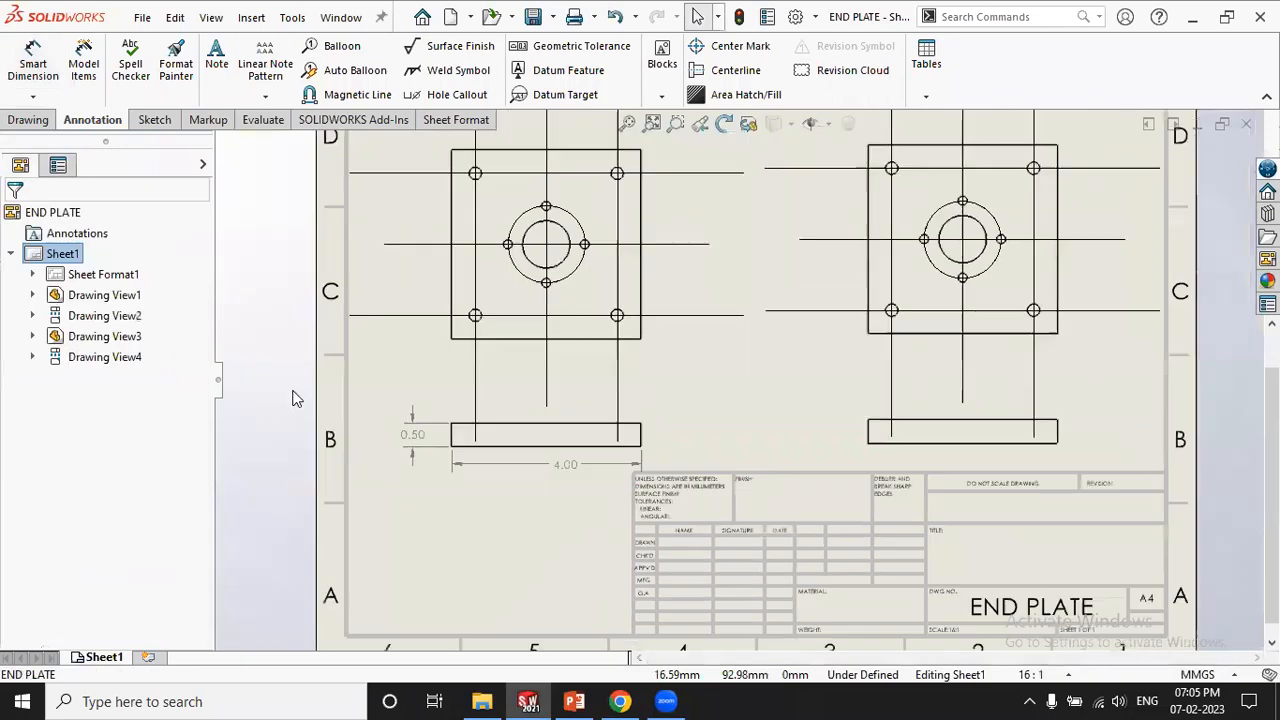
left_click(85, 47)
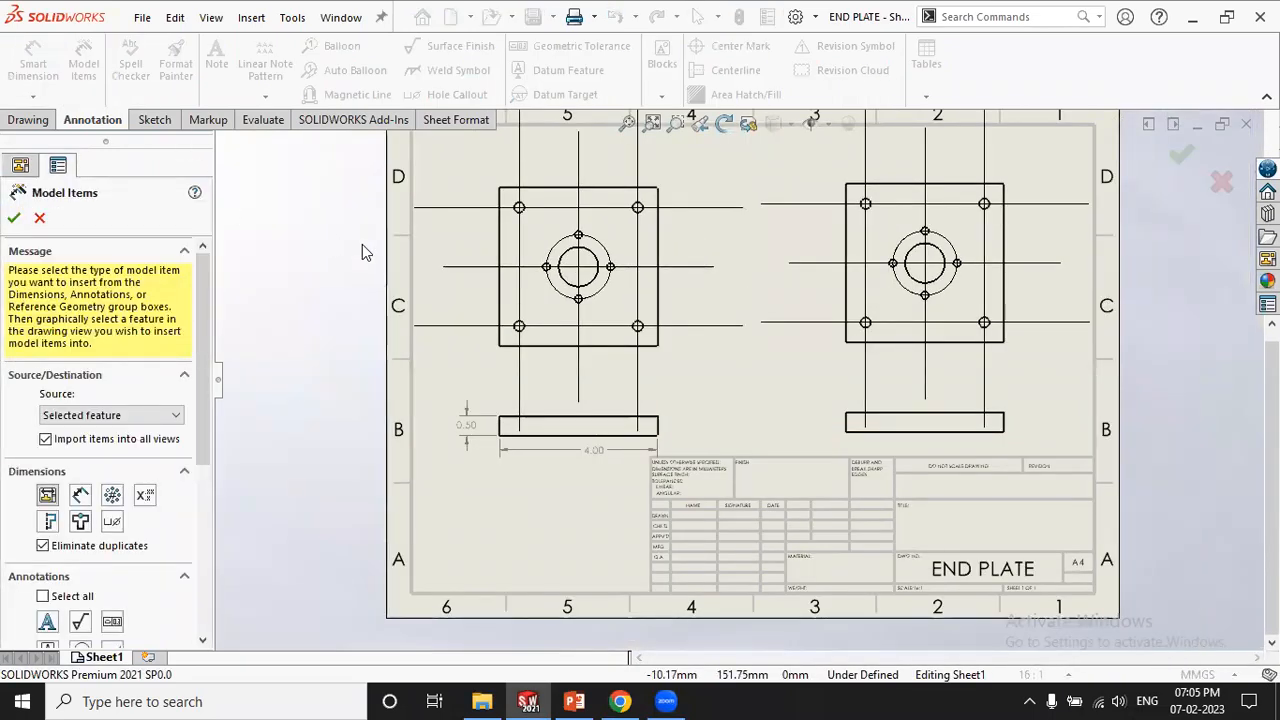
left_click(878, 243)
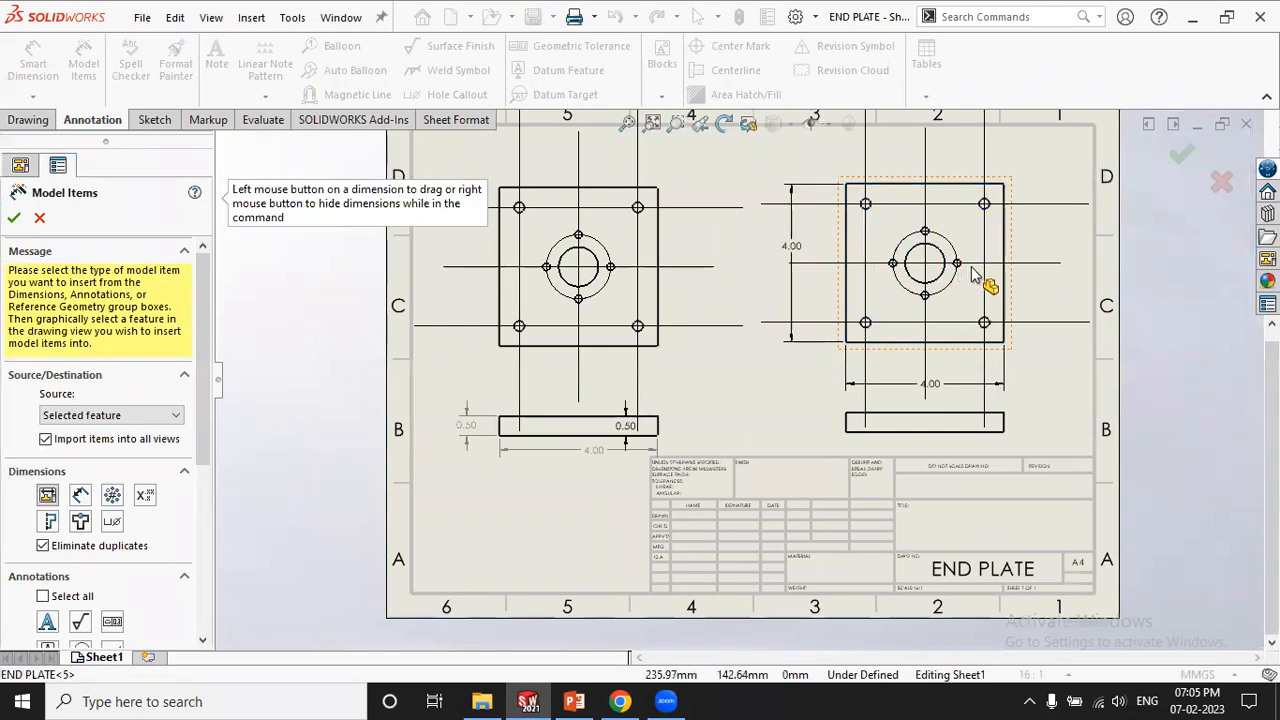
Import the corner-hole pattern's model dimensions into the right top view and accept the Model Items
scroll(990, 280, "down", 2)
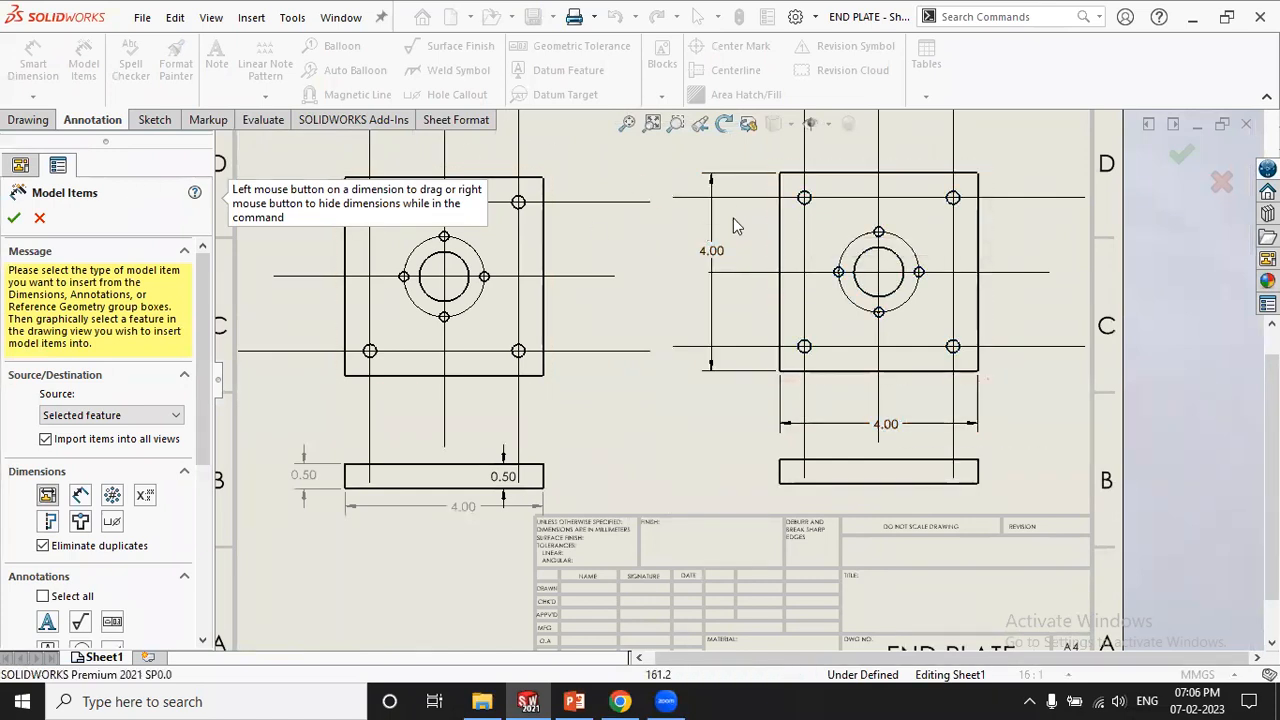
left_click(811, 210)
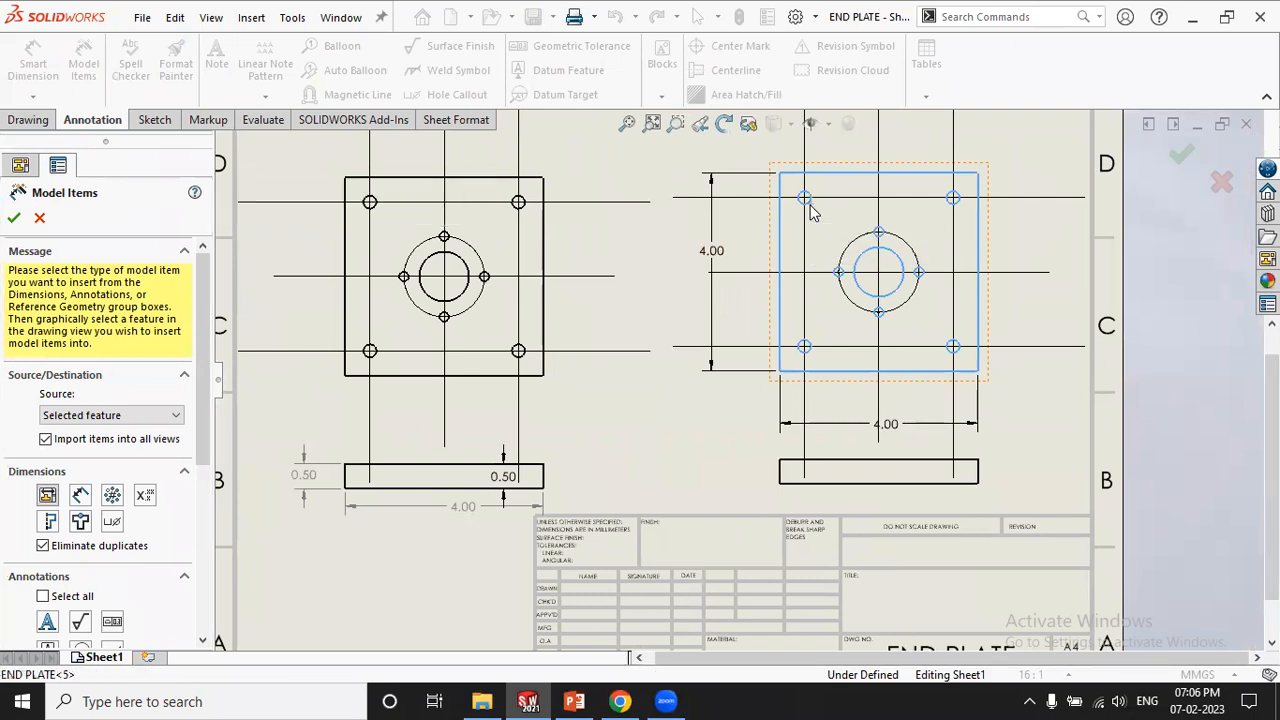
scroll(806, 345, "up", 3)
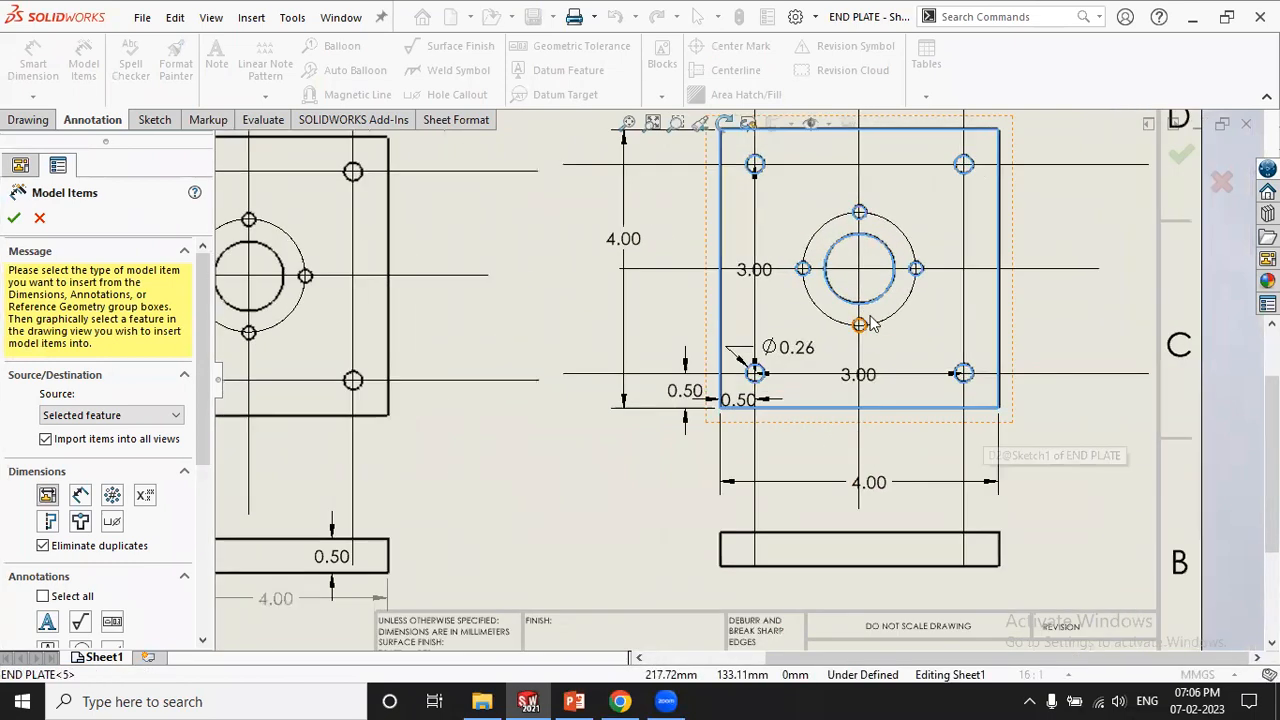
scroll(697, 390, "up", 2)
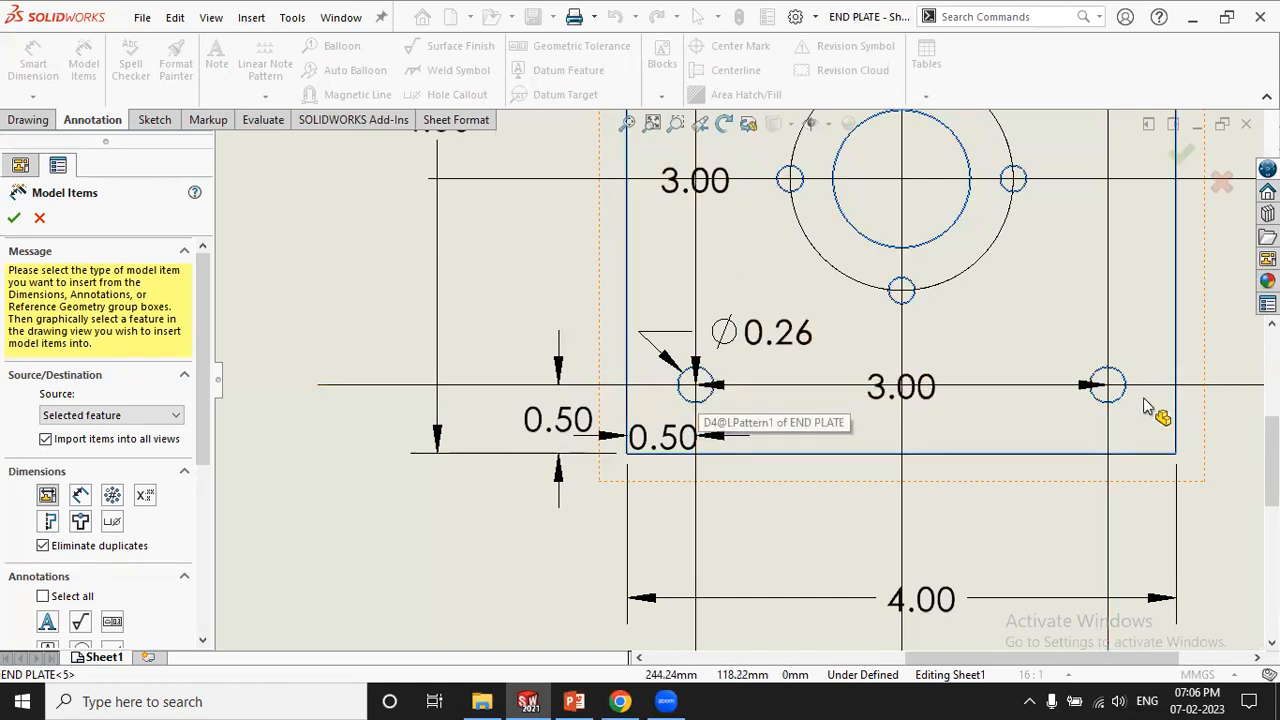
scroll(1006, 429, "up", 3)
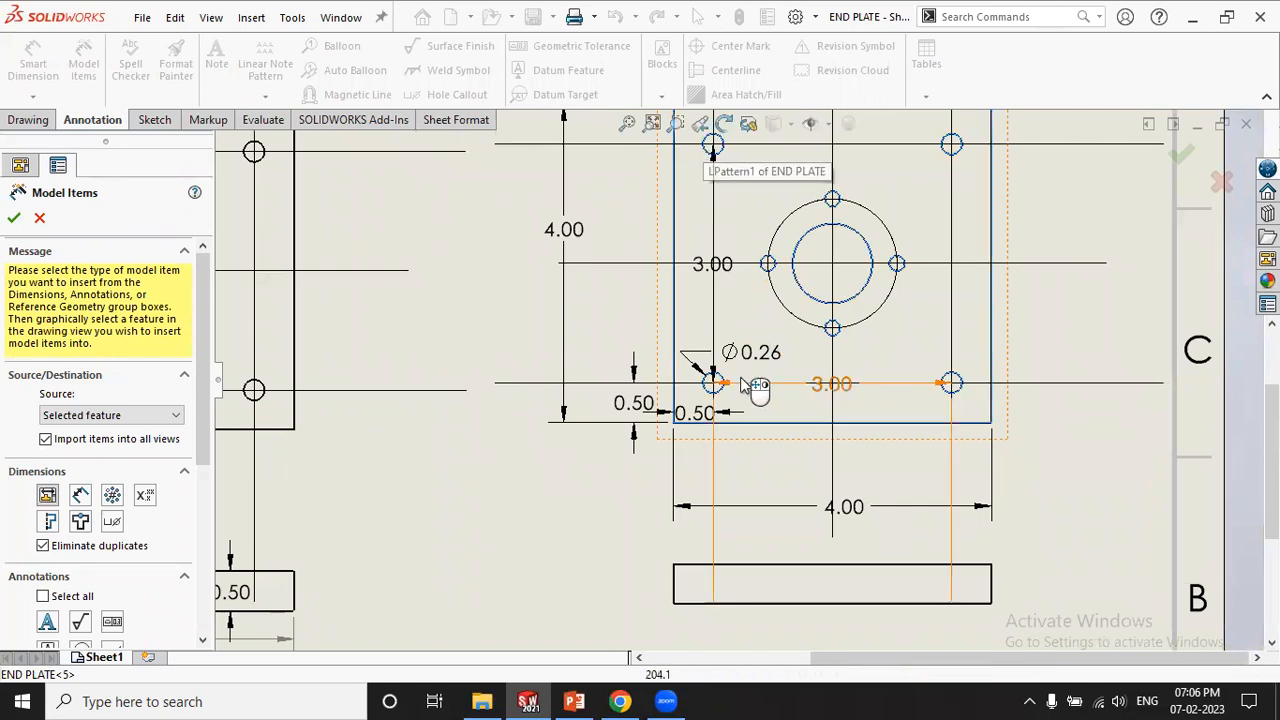
scroll(728, 345, "down", 4)
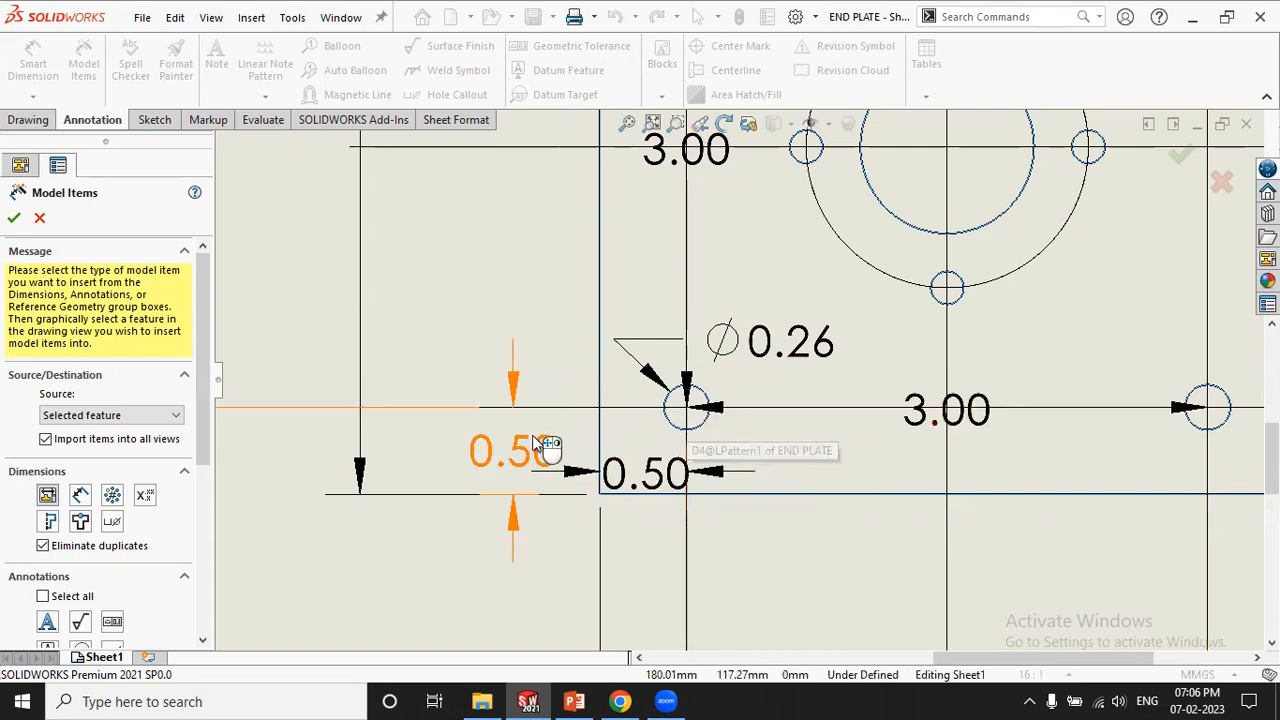
left_click(13, 220)
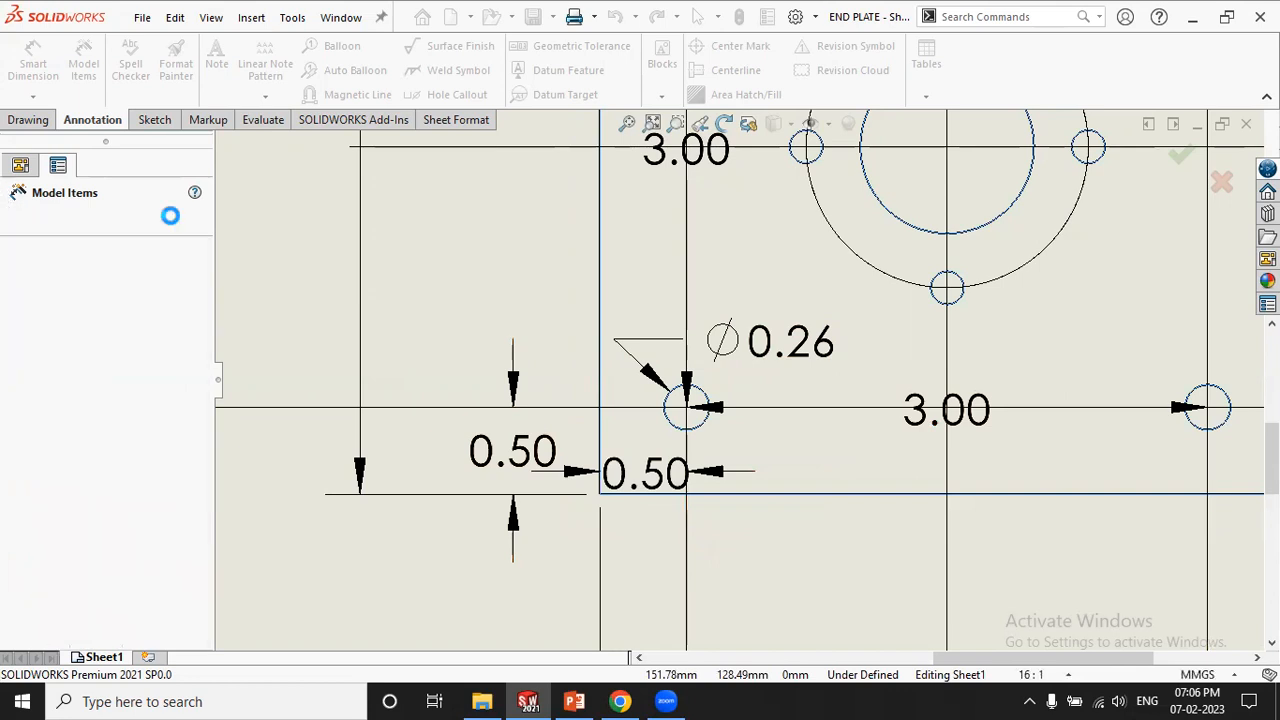
key("z")
key("z")
key("z")
key("z")
key("z")
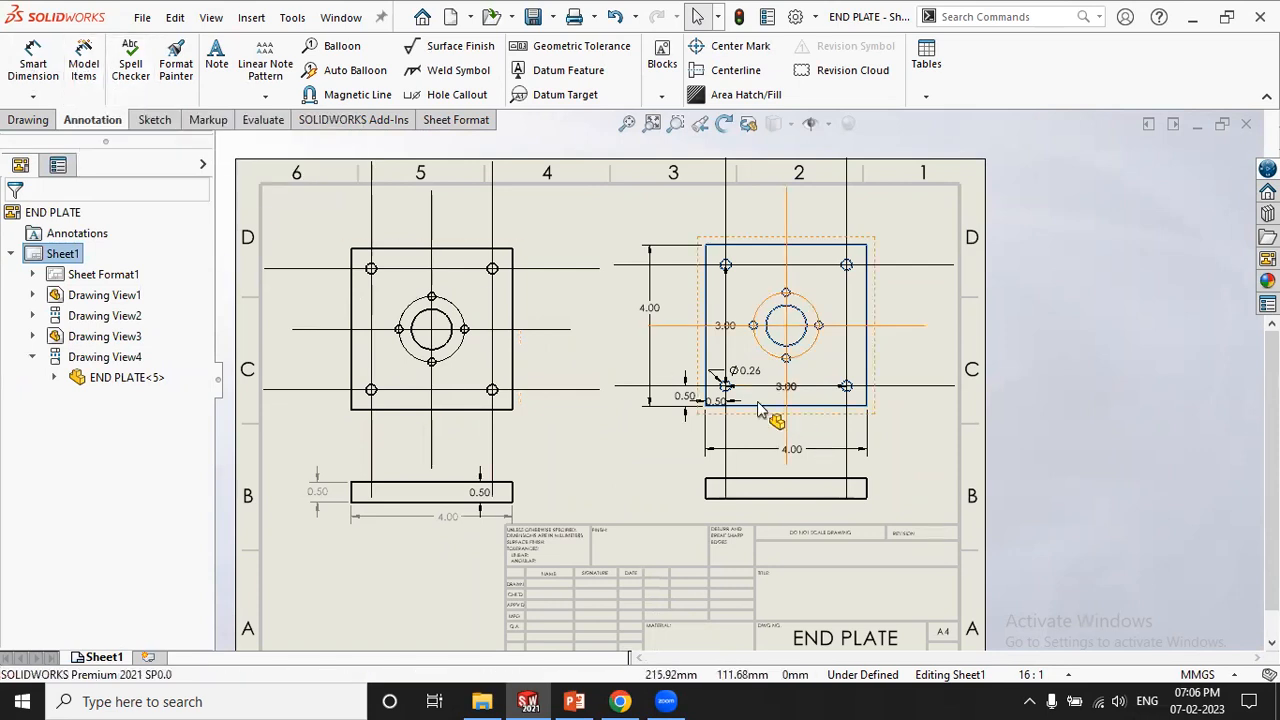
scroll(768, 410, "down", 2)
scroll(795, 320, "down", 2)
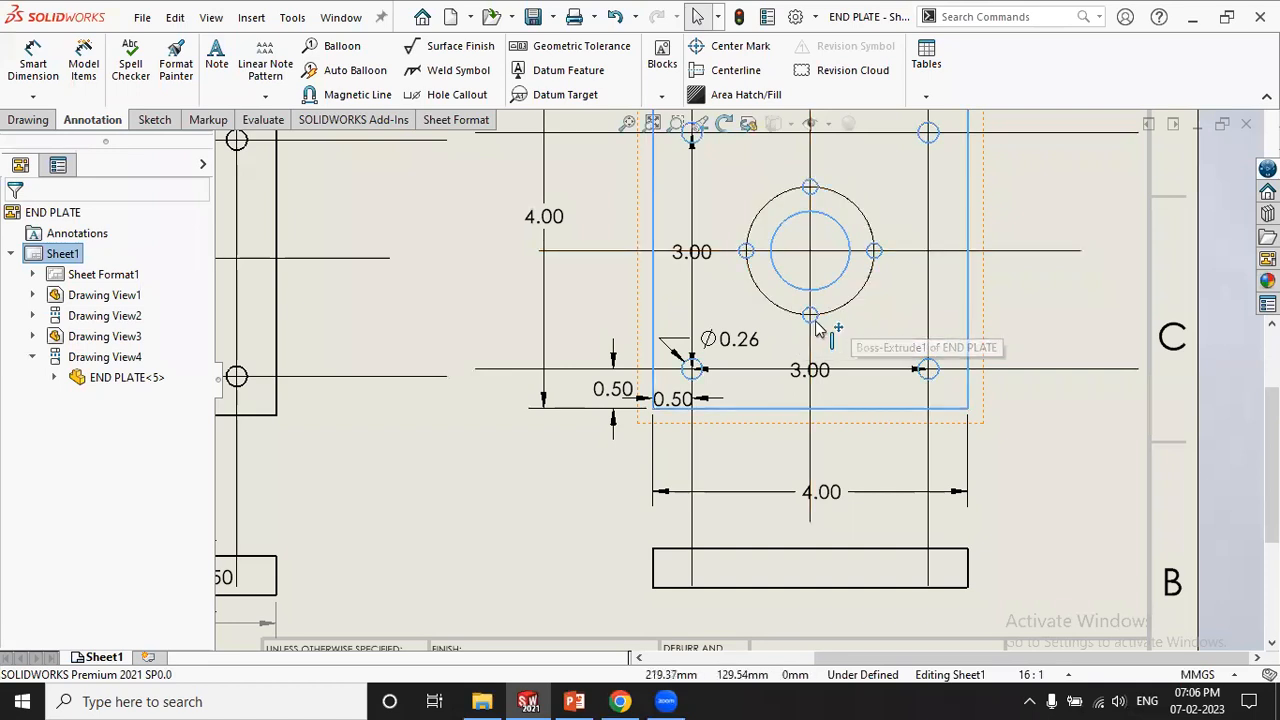
left_click(84, 64)
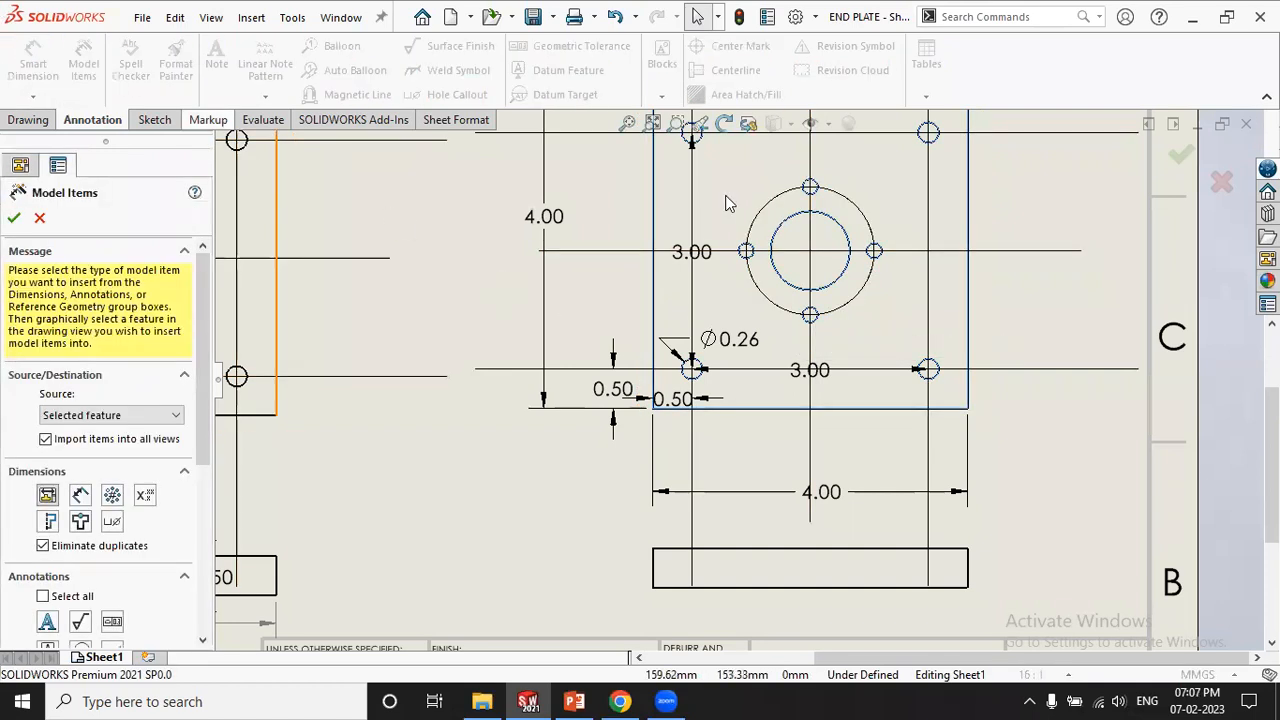
left_click(817, 328)
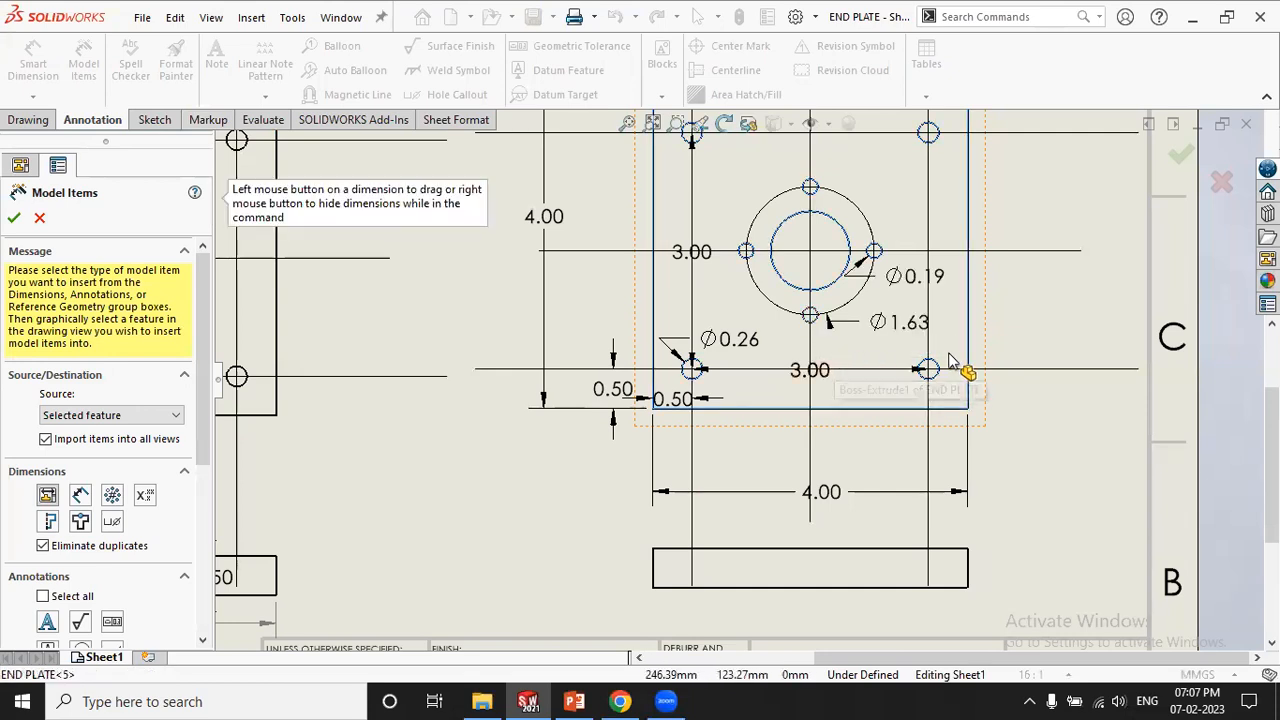
scroll(849, 322, "down", 2)
scroll(817, 295, "down", 2)
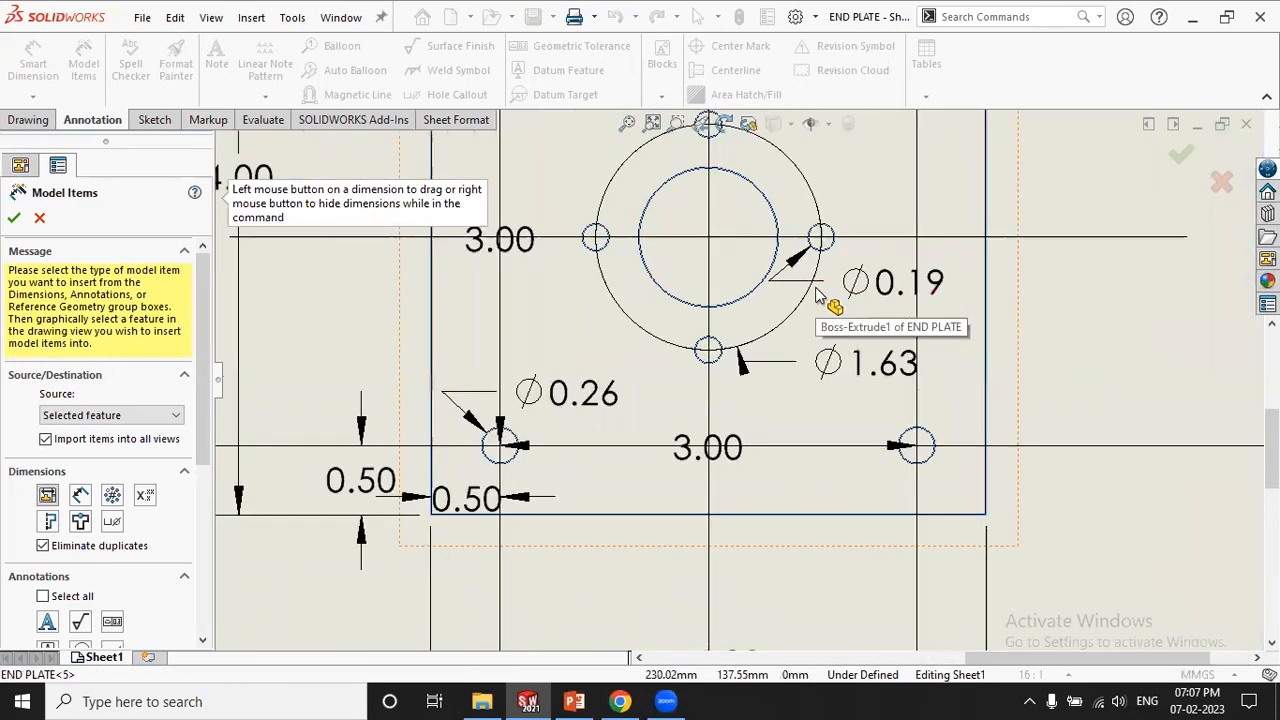
scroll(817, 295, "down", 1)
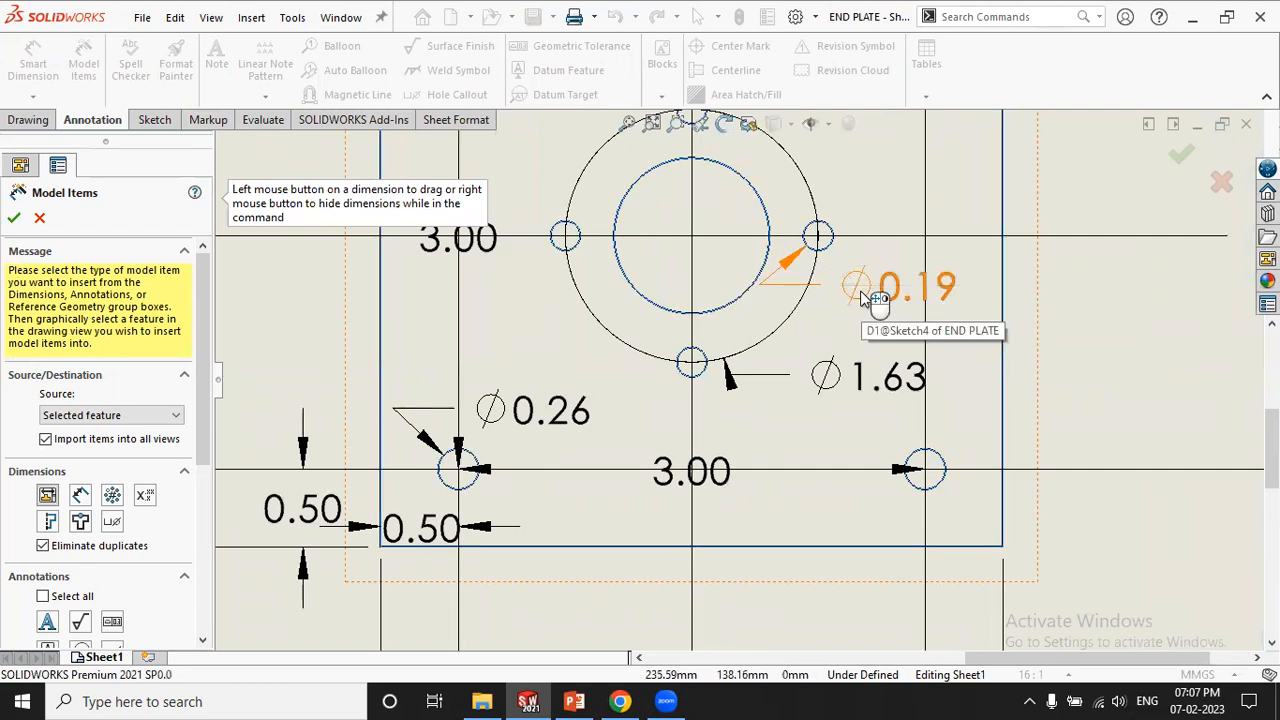
key("Escape")
scroll(885, 294, "up", 1)
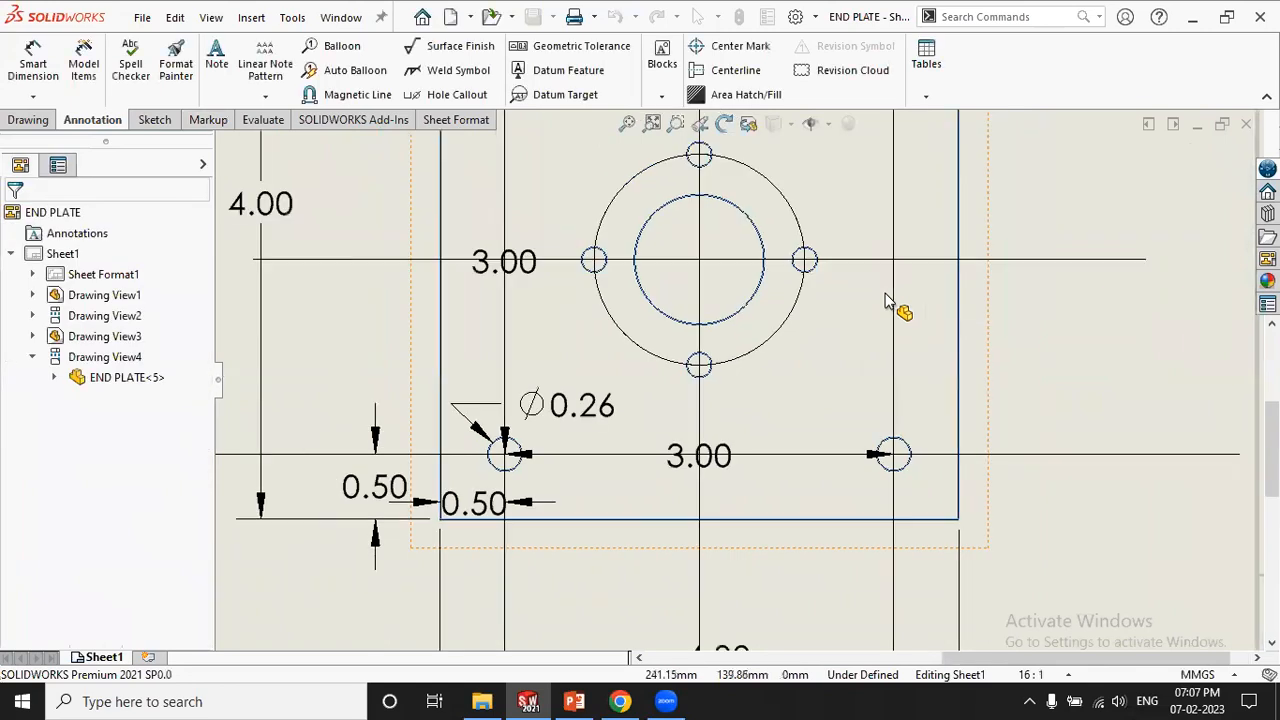
Move the overall width and height dimensions of the right front view closer to the plate's edges
scroll(885, 300, "up", 2)
left_click(1020, 375)
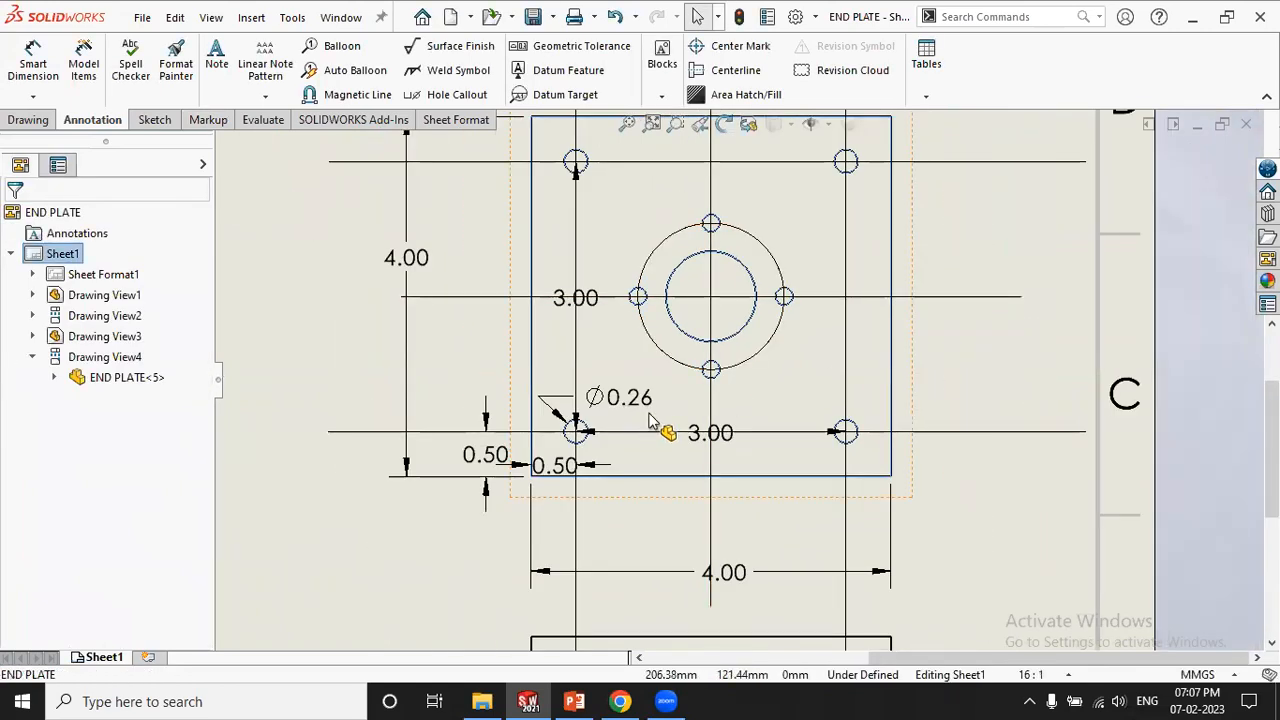
scroll(665, 435, "up", 2)
left_click(697, 512)
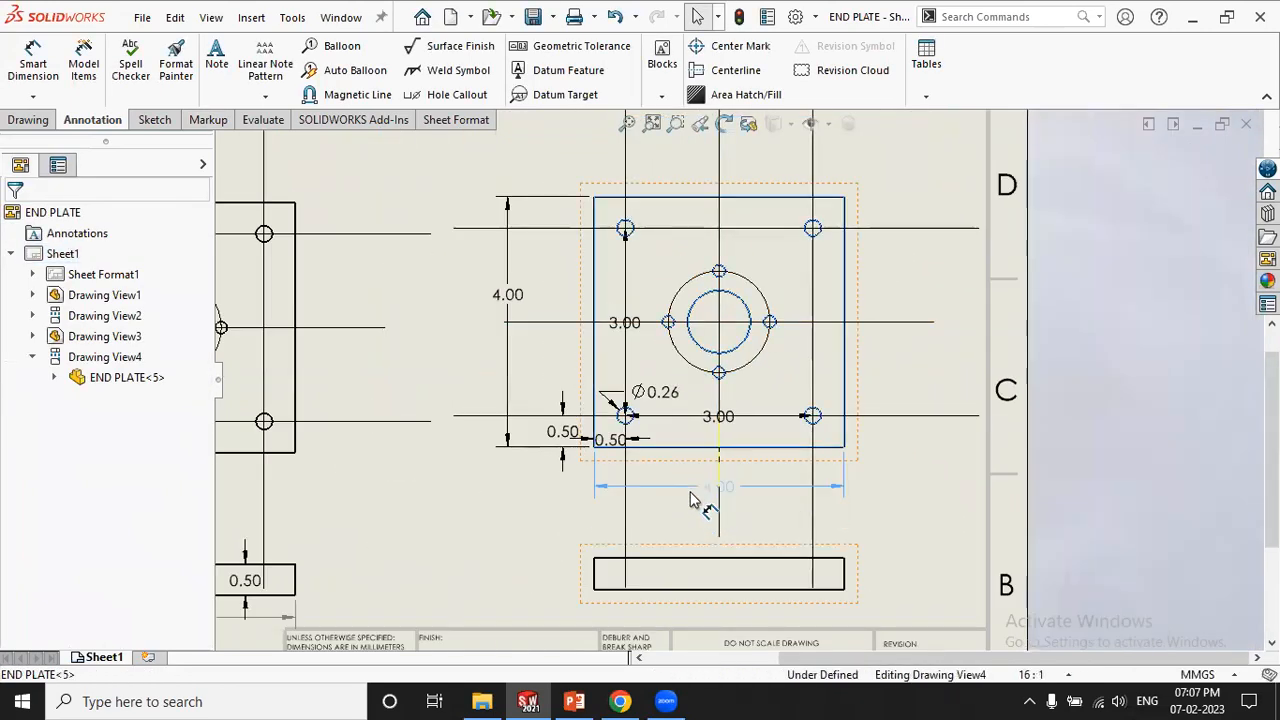
left_click_drag(688, 485, 687, 484)
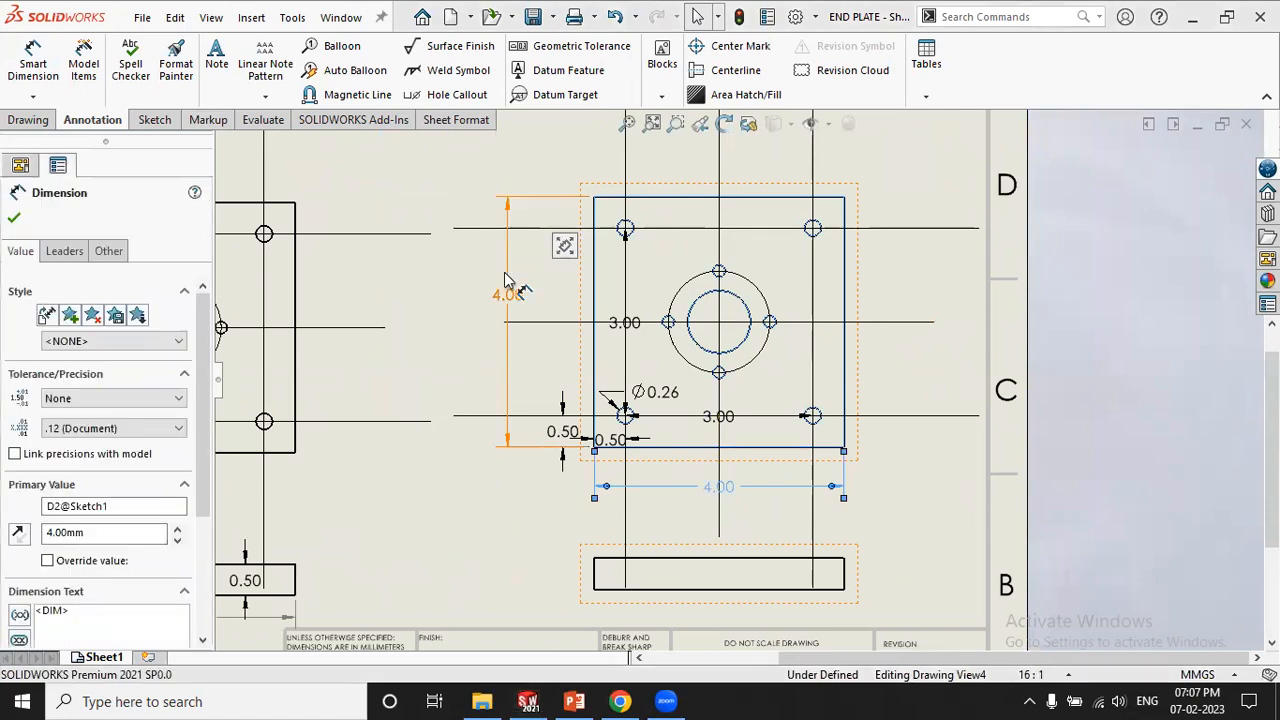
left_click_drag(518, 278, 530, 277)
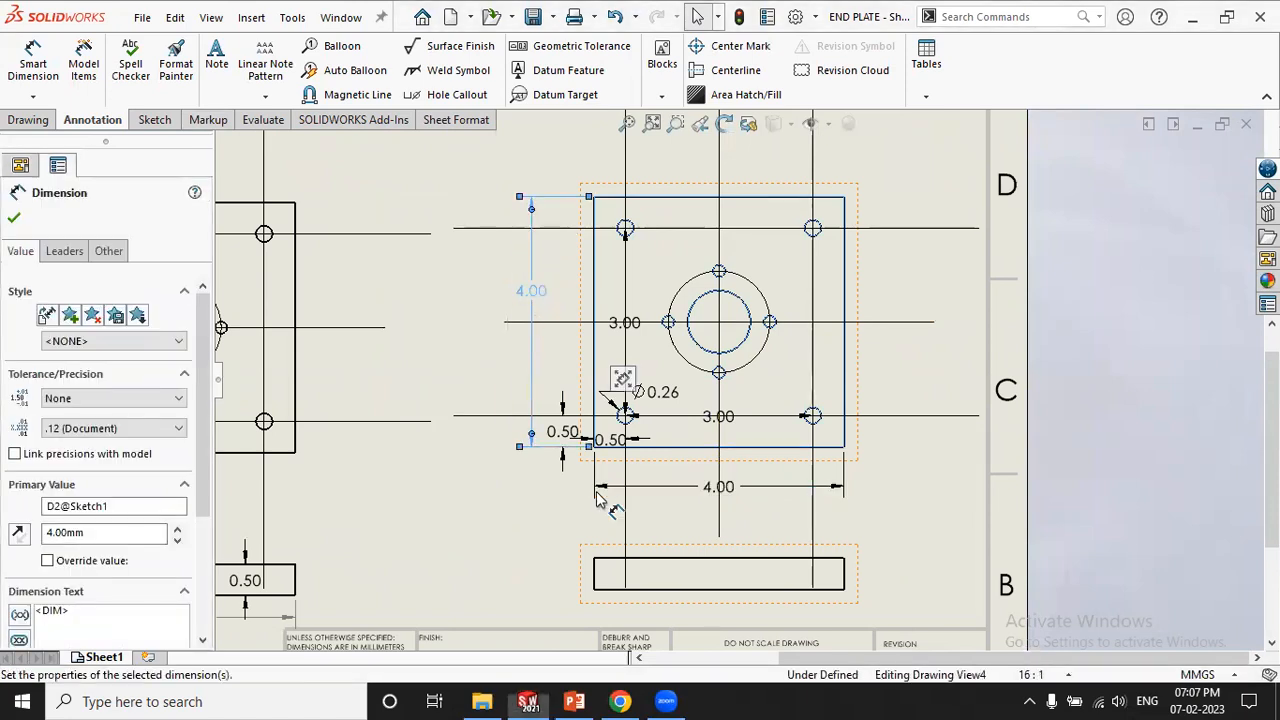
Move the corner hole's horizontal edge-distance dimension below the plate and its diameter callout outside the plate's left edge
scroll(608, 432, "up", 4)
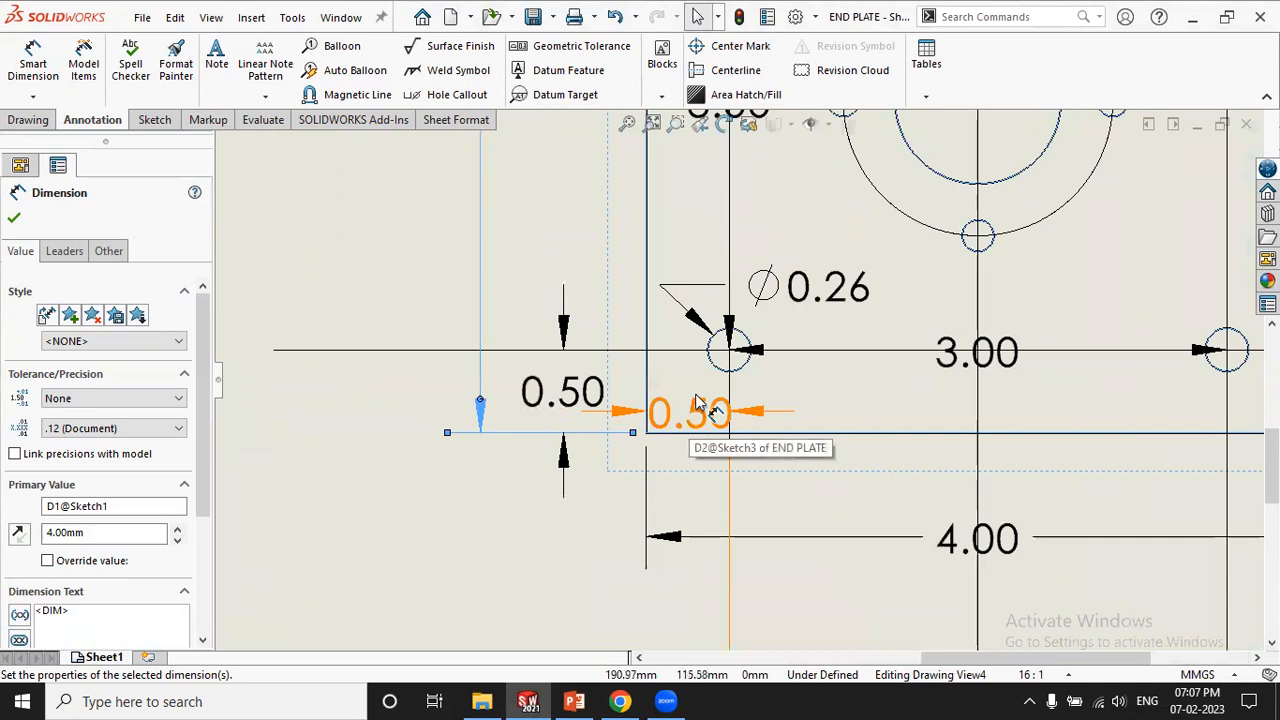
mouse_move(686, 412)
left_mouse_down()
mouse_move(714, 457)
mouse_move(710, 507)
mouse_move(697, 512)
left_mouse_up()
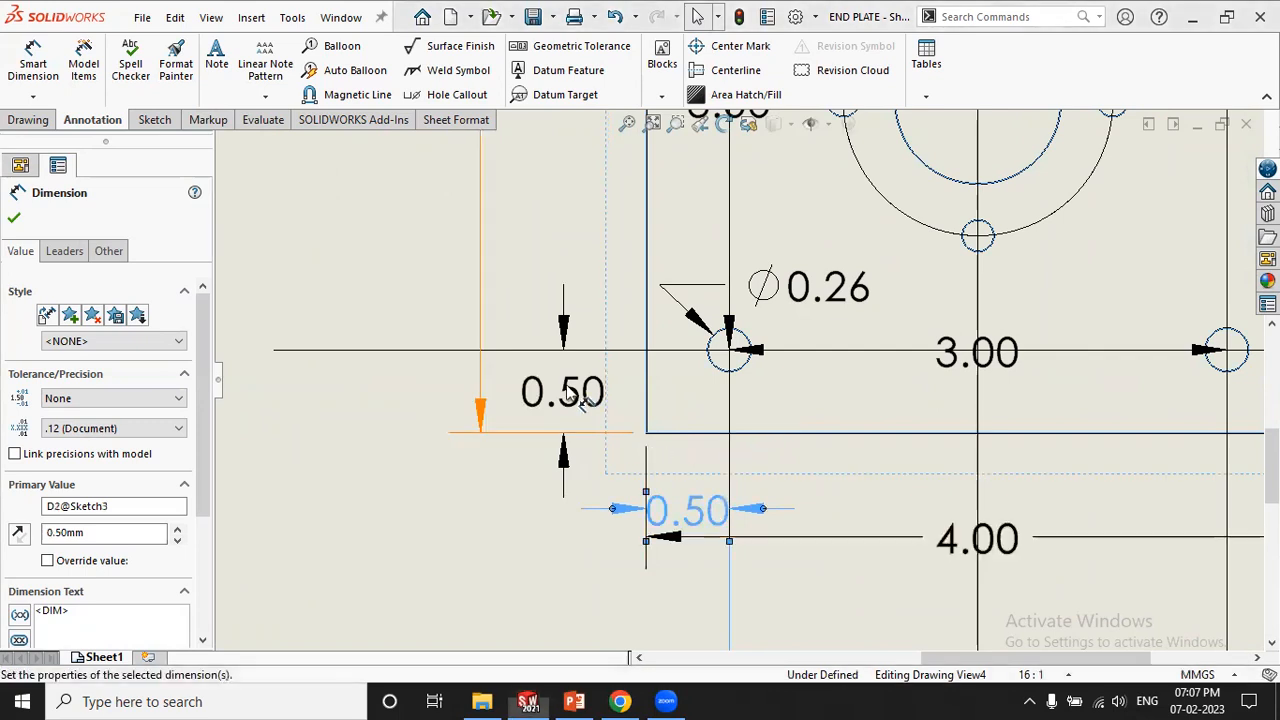
left_click_drag(795, 303, 468, 251)
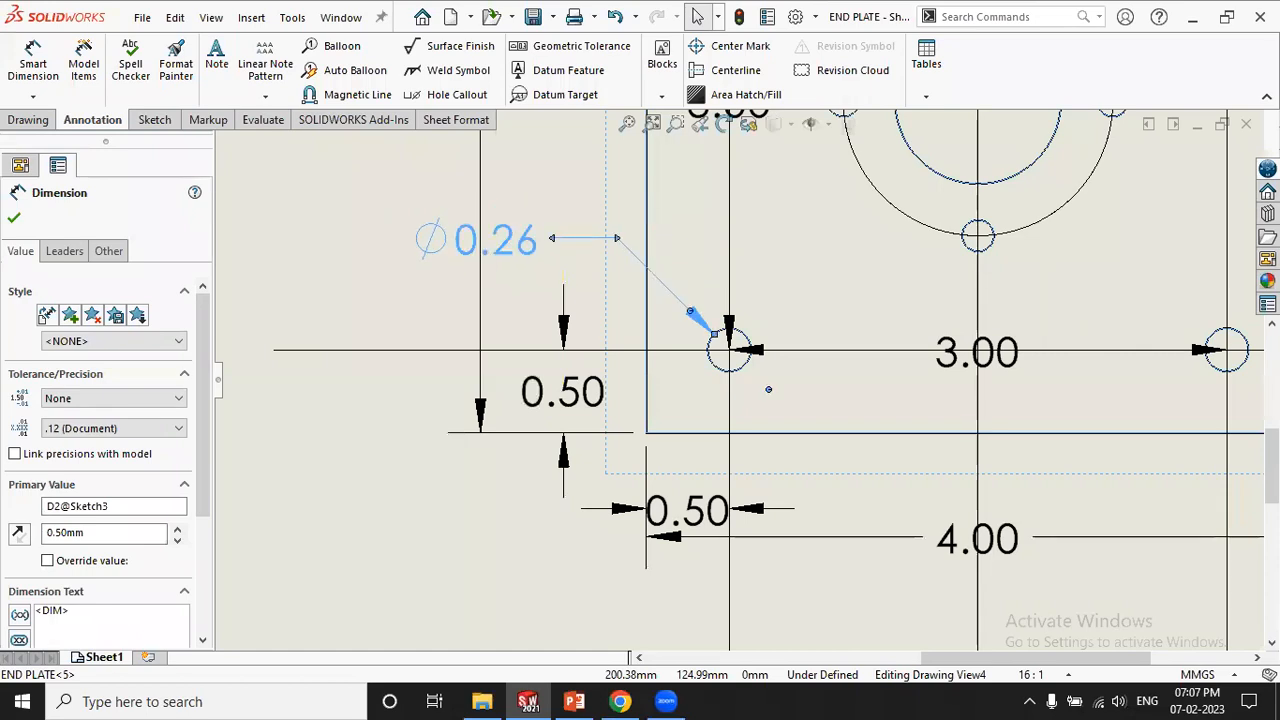
left_click(326, 285)
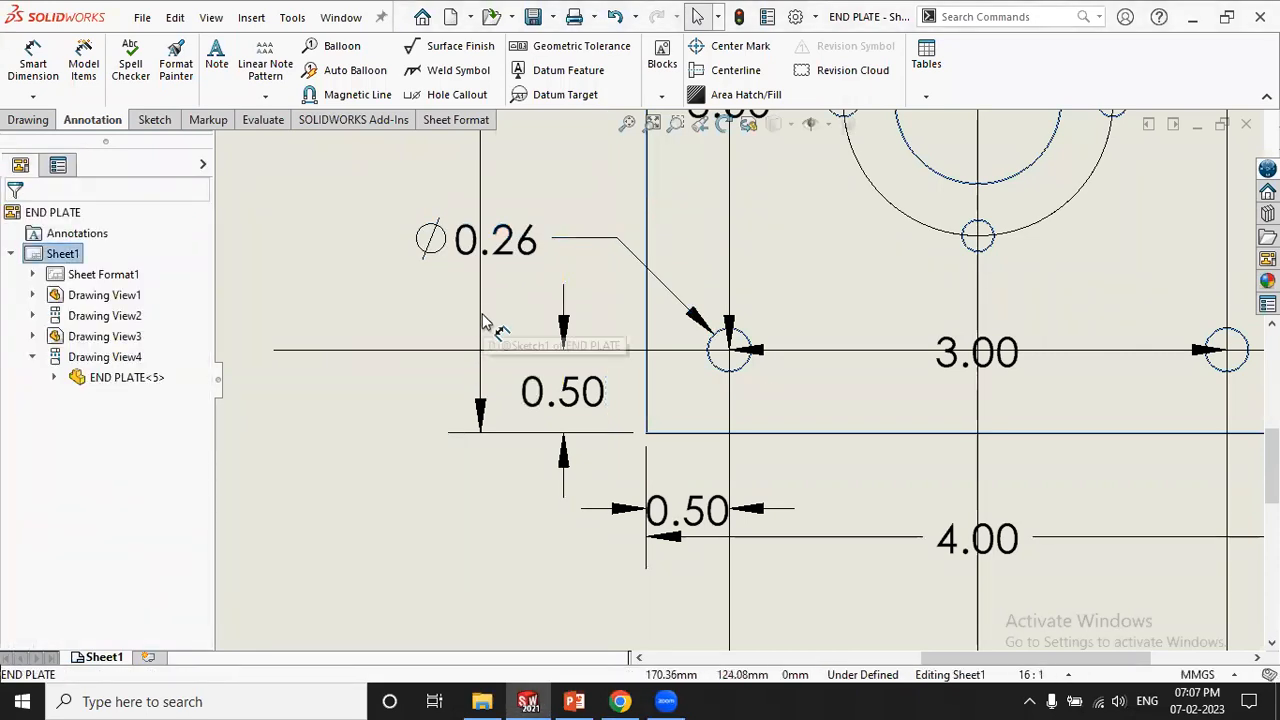
Move the overall height dimension farther from the plate and place the vertical hole-spacing dimension between it and the left edge
left_click(481, 411)
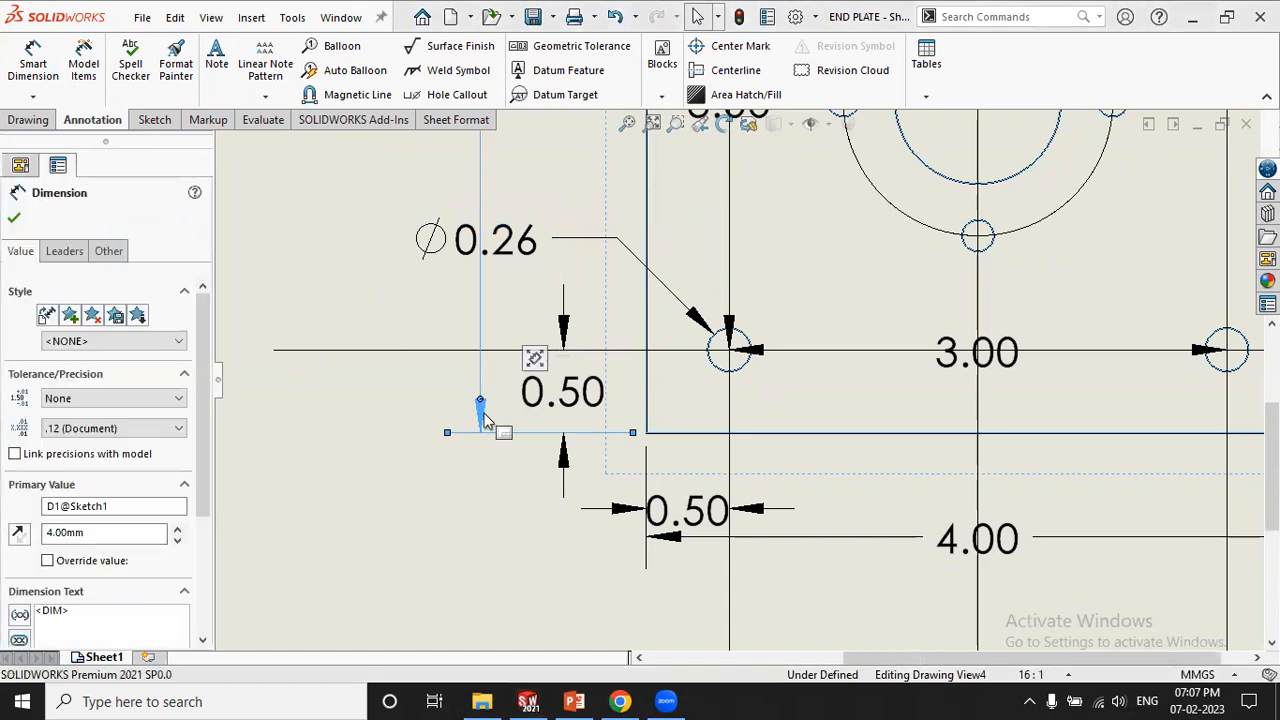
key("z")
mouse_move(590, 397)
left_mouse_down()
mouse_move(556, 388)
mouse_move(588, 423)
left_mouse_up()
left_click(586, 431)
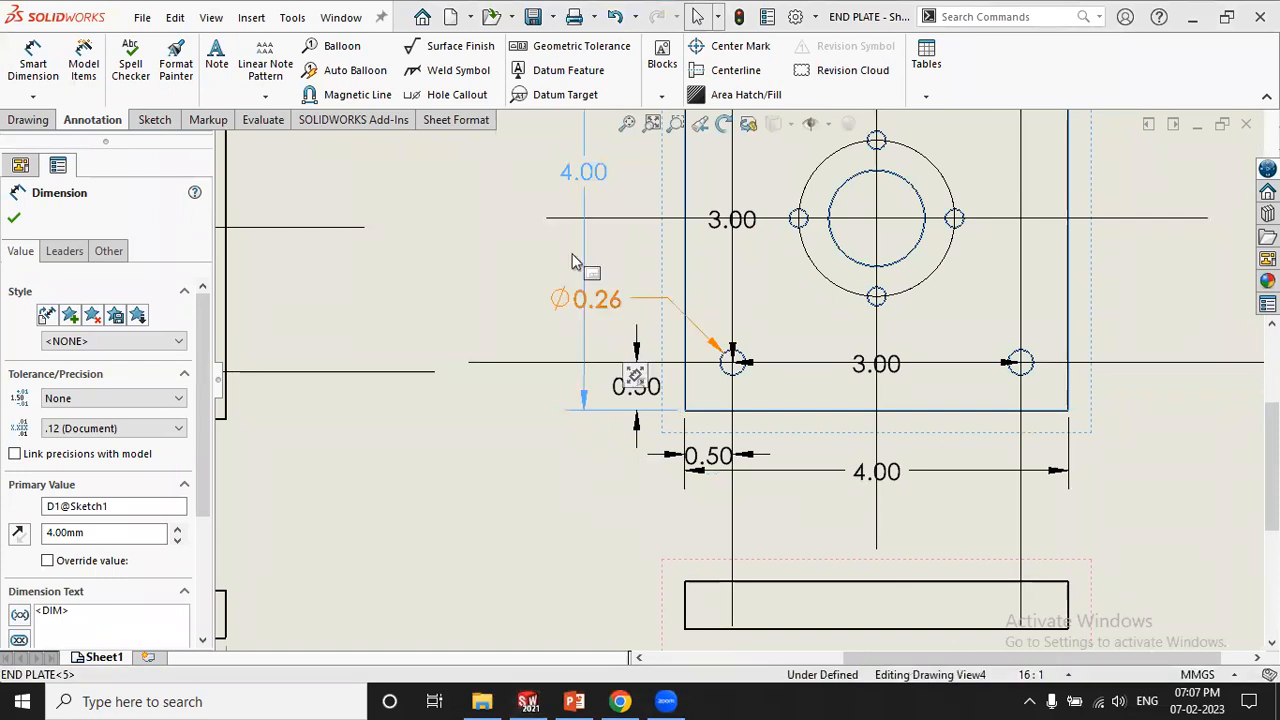
left_click_drag(560, 180, 530, 180)
left_click(463, 288)
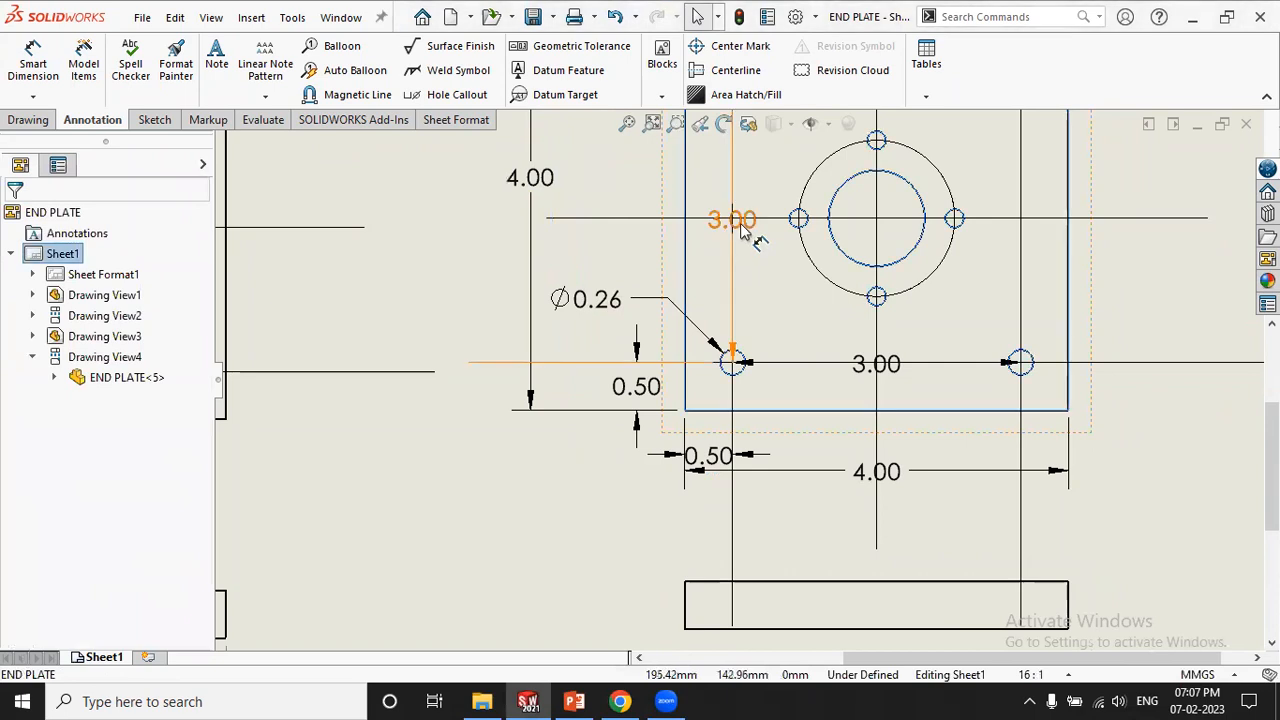
left_click_drag(749, 240, 598, 220)
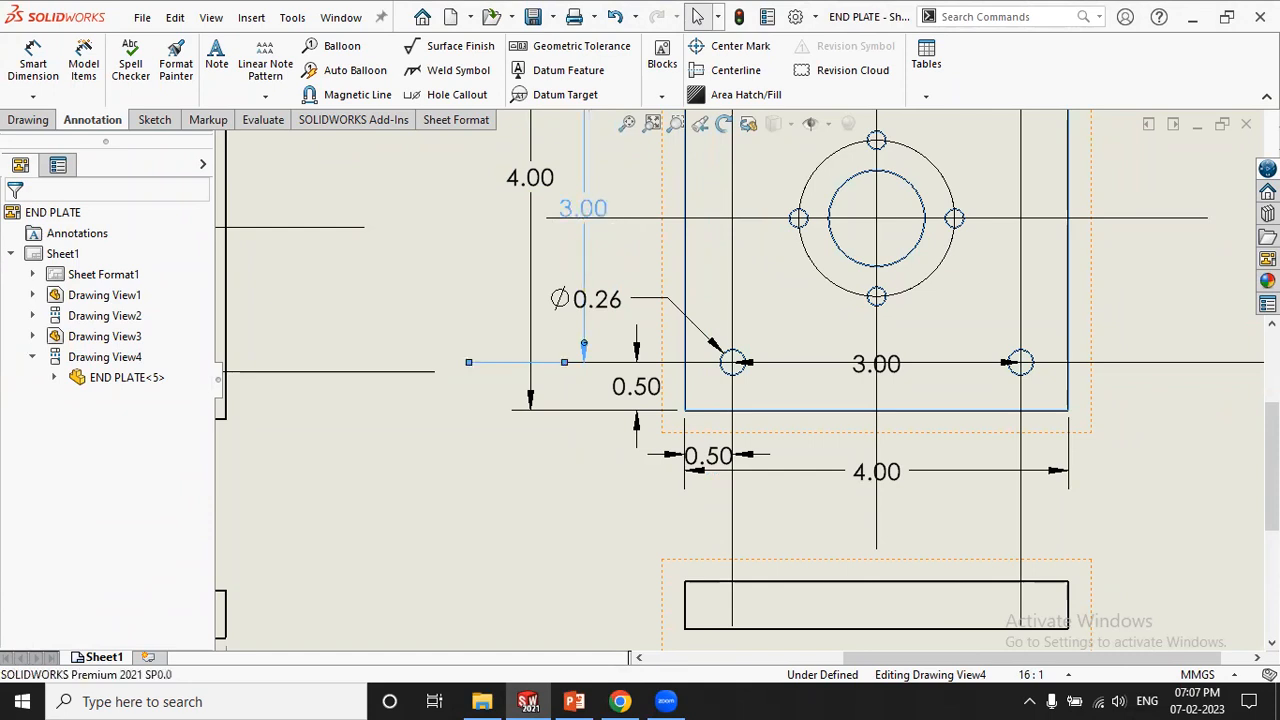
Reposition the corner-hole diameter callout between the vertical hole-spacing dimension and the plate, and lower the horizontal hole-spacing dimension beneath the hole centres
left_click(612, 318)
left_click_drag(614, 307, 648, 284)
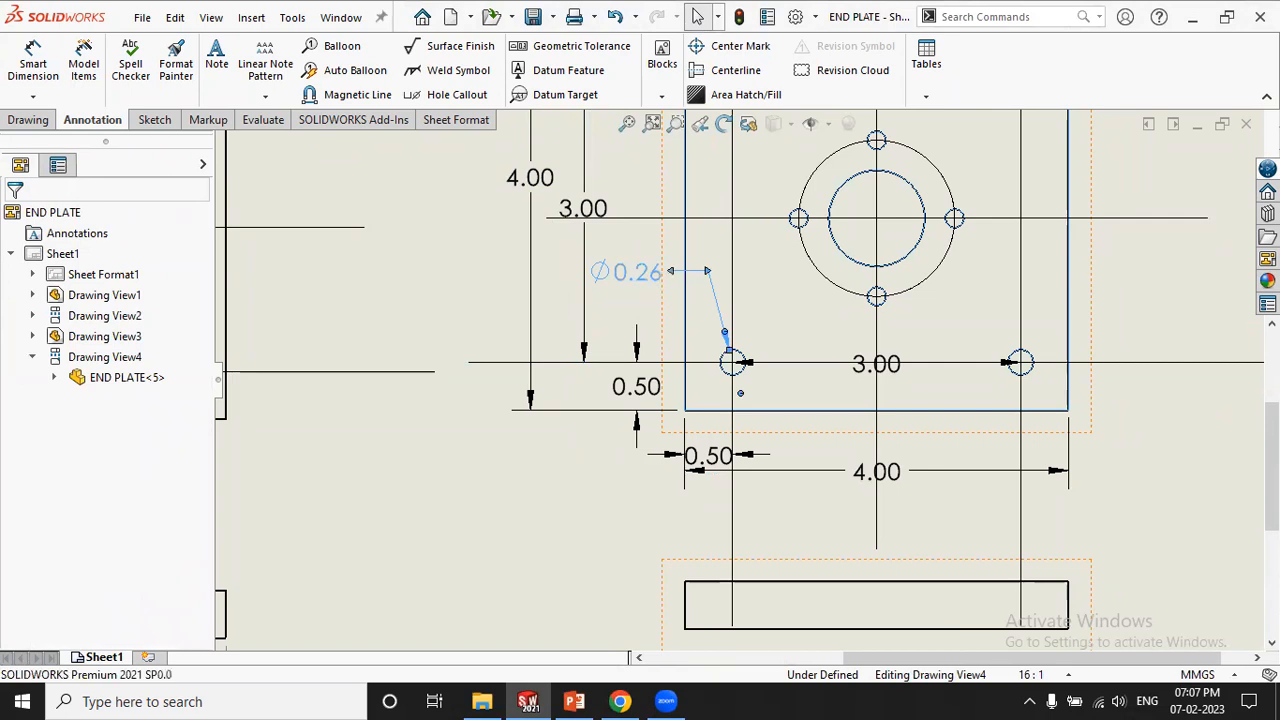
left_click_drag(903, 376, 905, 410)
left_click(815, 514)
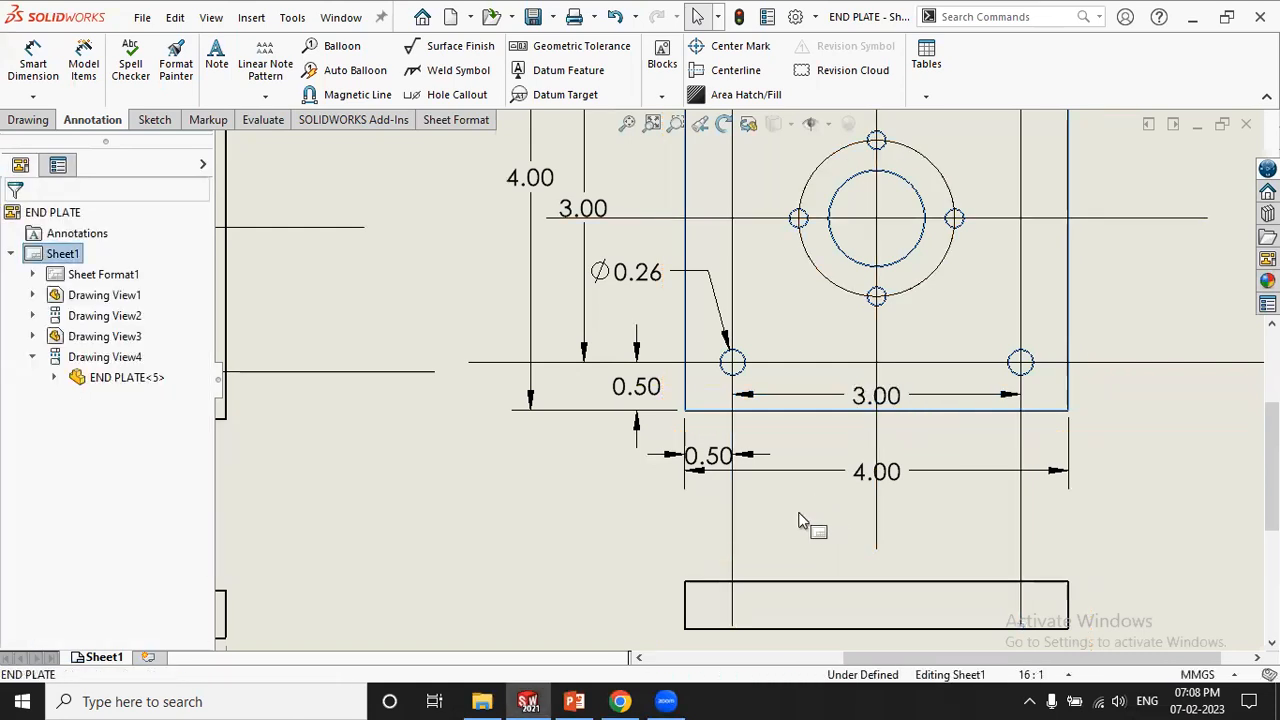
Add a Smart Dimension for the lower-left corner hole's diameter in the left front view, with its text outside the plate
scroll(700, 491, "up", 3)
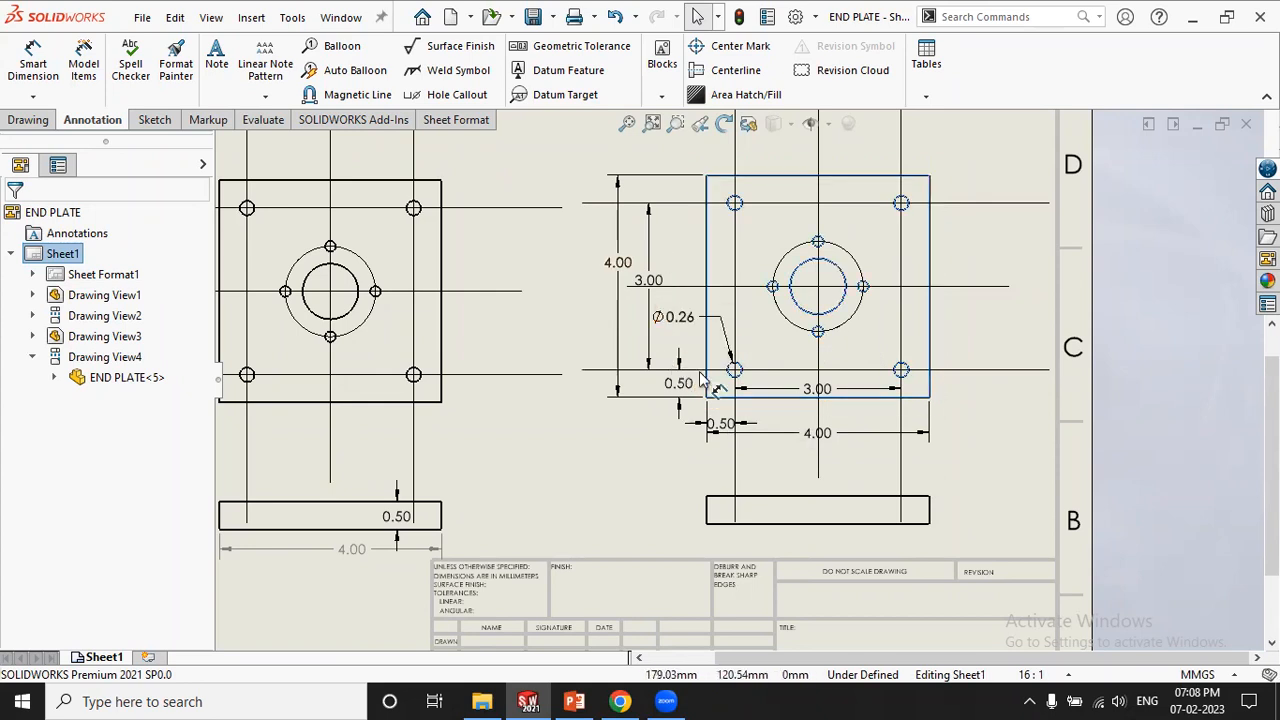
scroll(702, 376, "up", 2)
scroll(409, 451, "down", 1)
scroll(409, 451, "down", 2)
key("d")
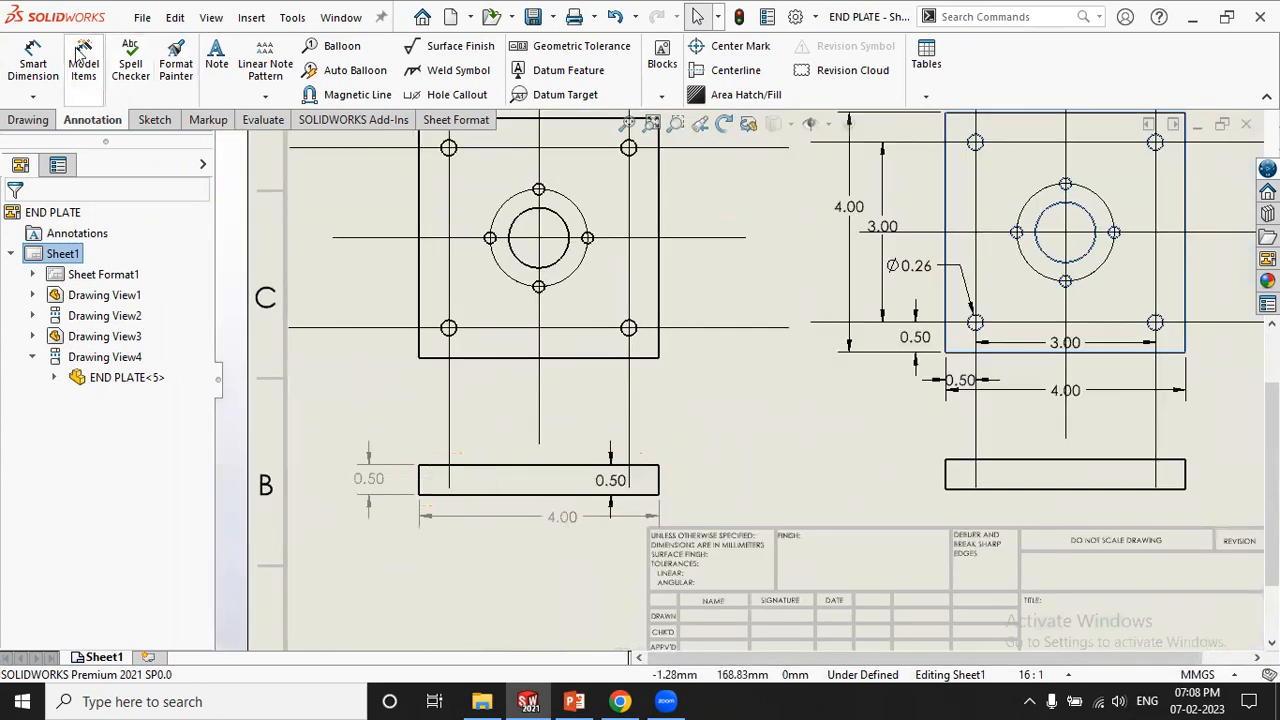
left_click(448, 330)
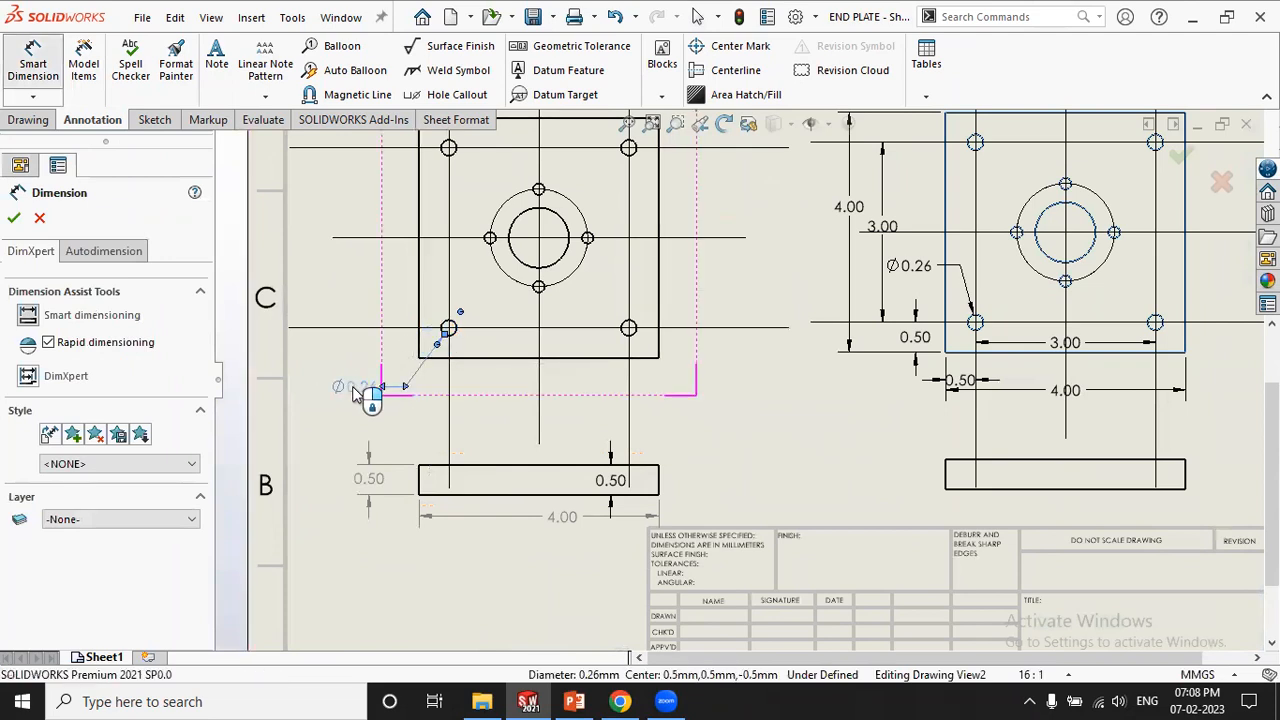
left_click(357, 390)
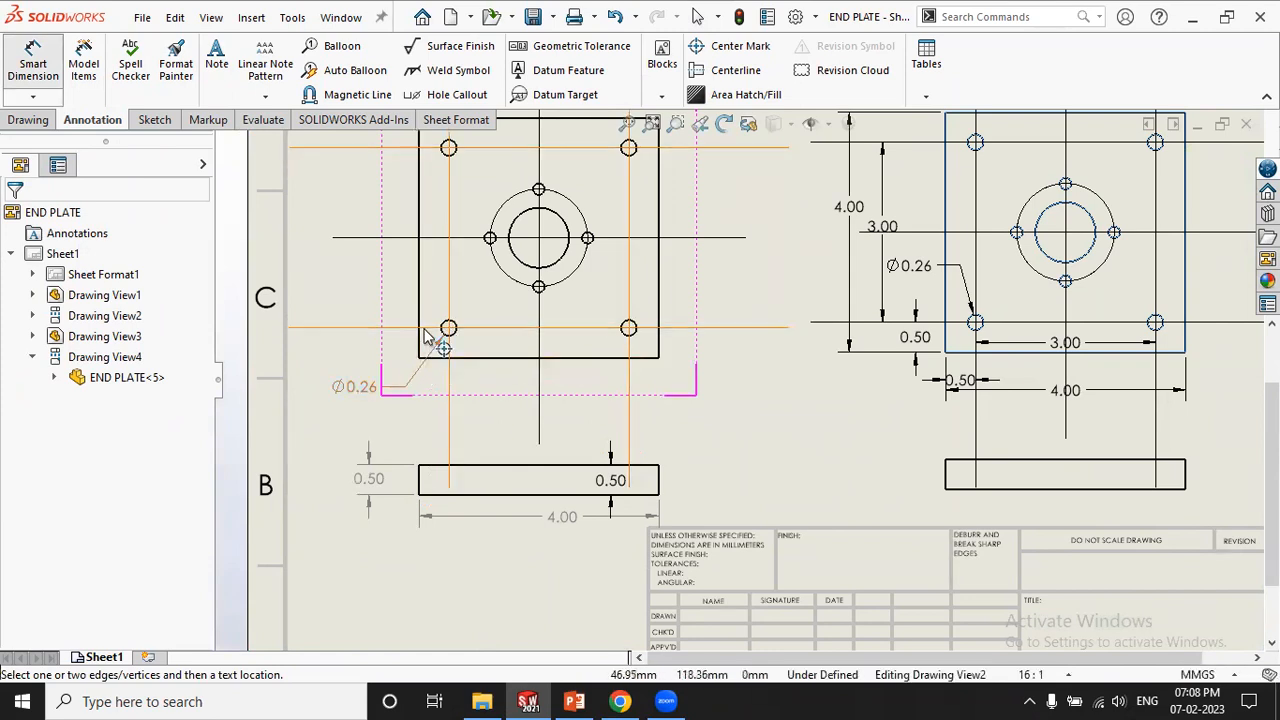
Add a leader note reading "END PLATE" attached to the upper-right corner of the plate in the left front view
key("f")
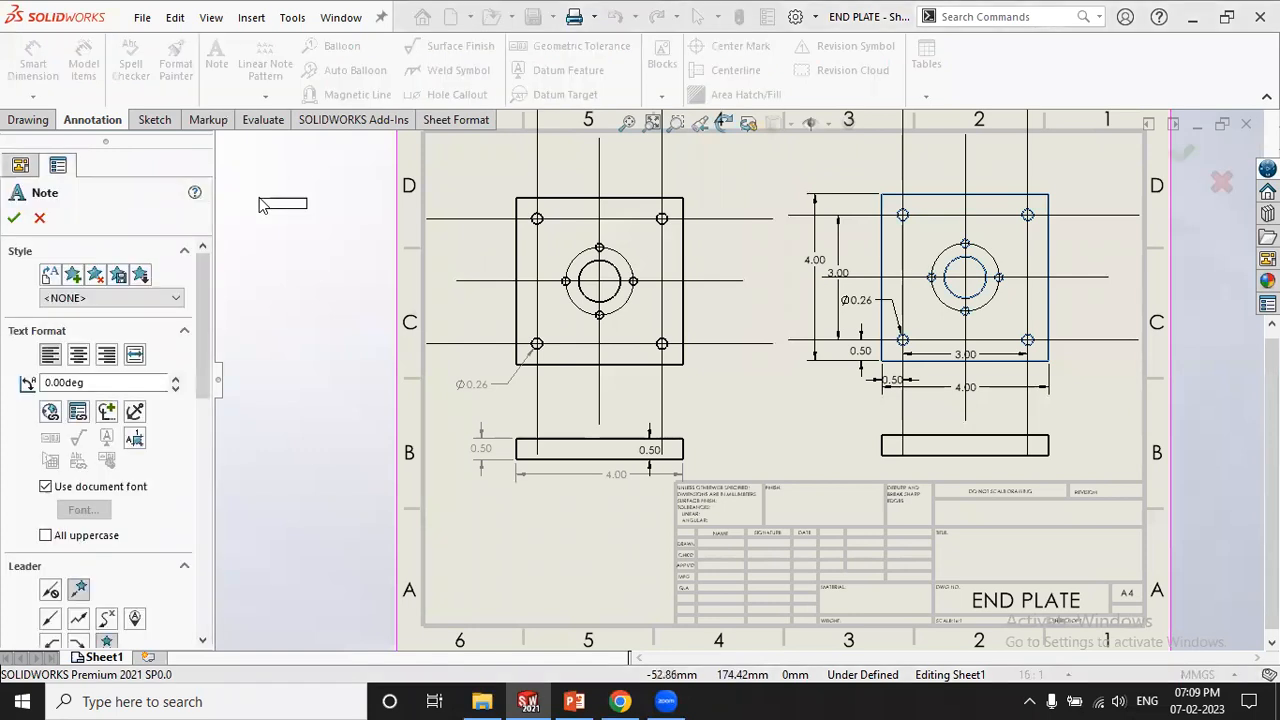
key("f")
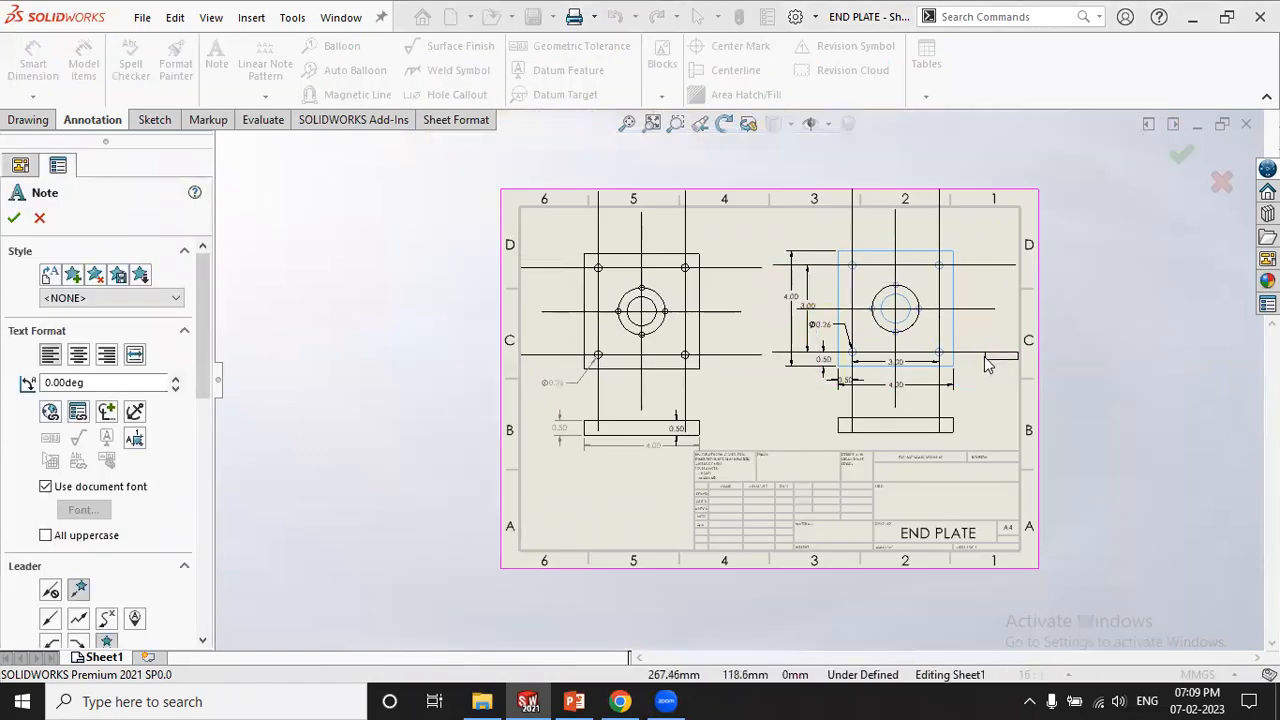
scroll(970, 368, "down", 1)
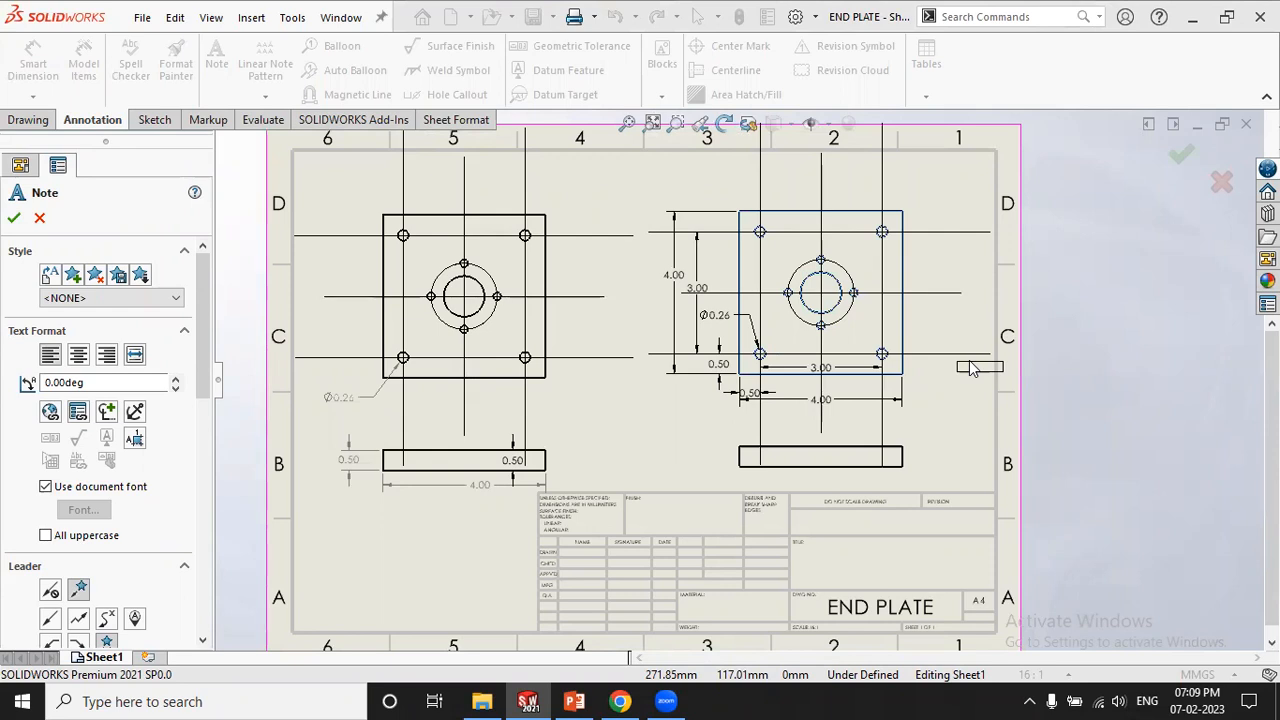
left_click(546, 215)
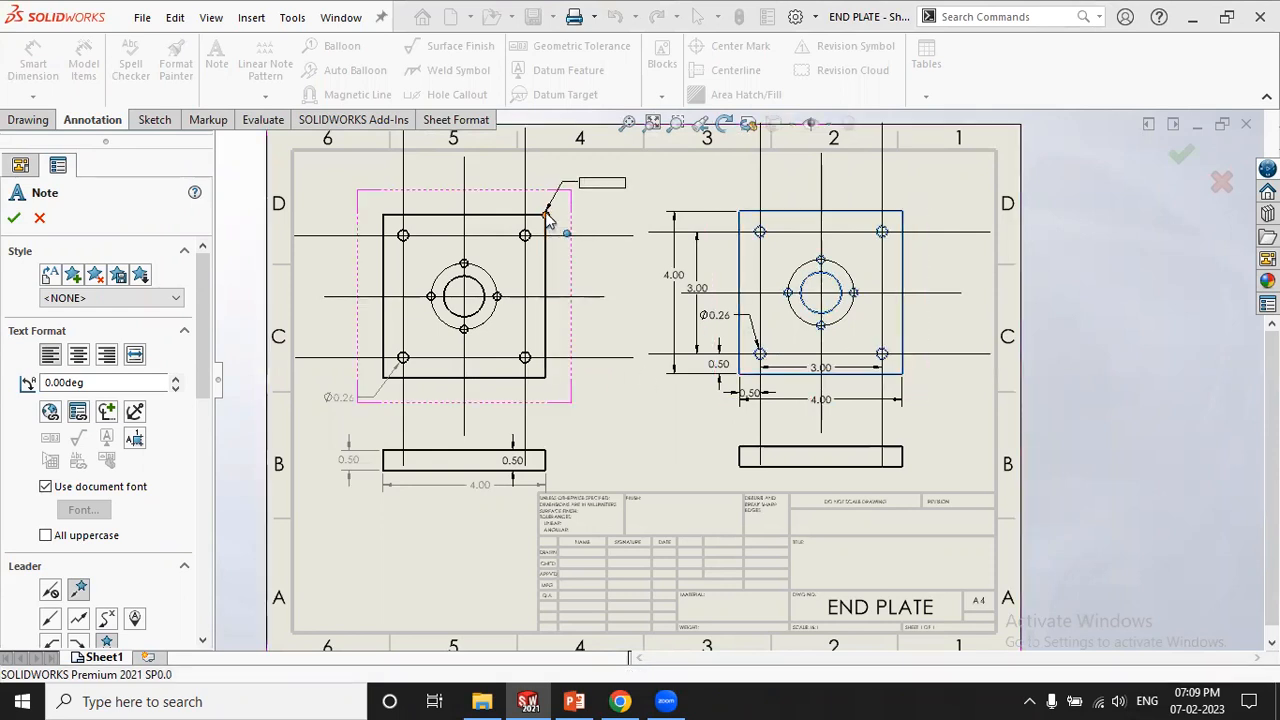
left_click(590, 178)
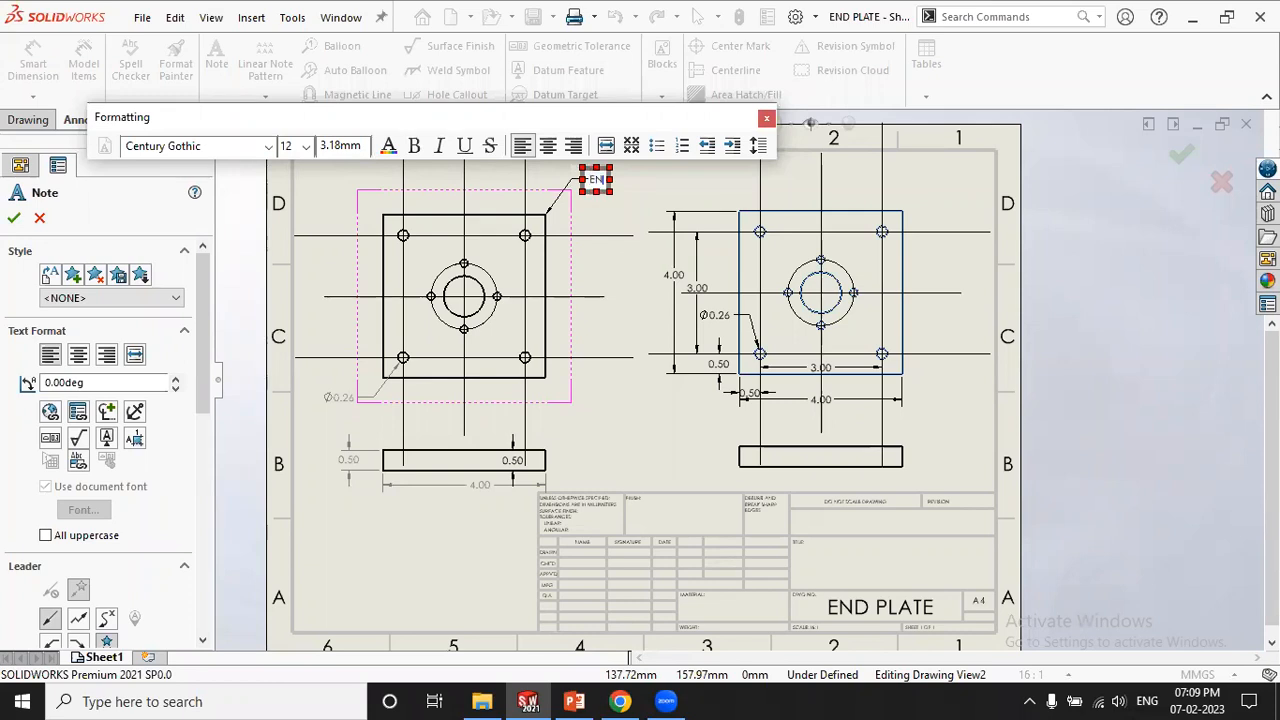
type("PLATE")
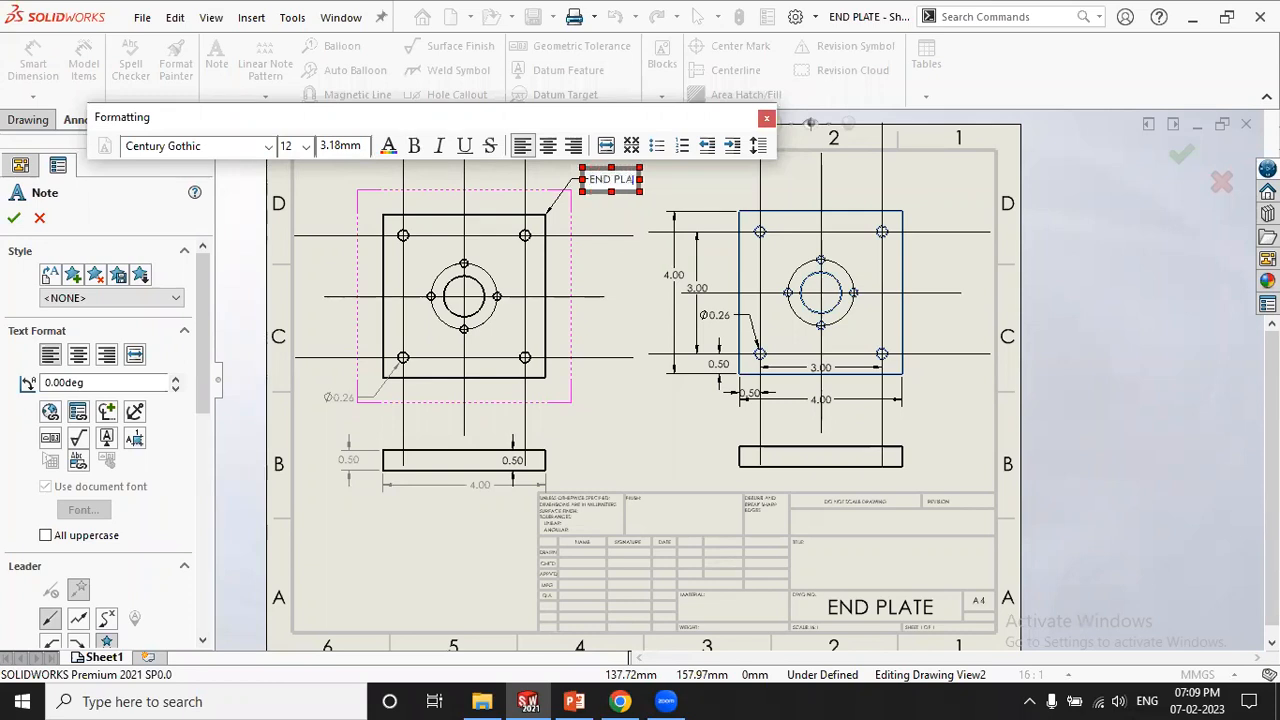
left_click(628, 273)
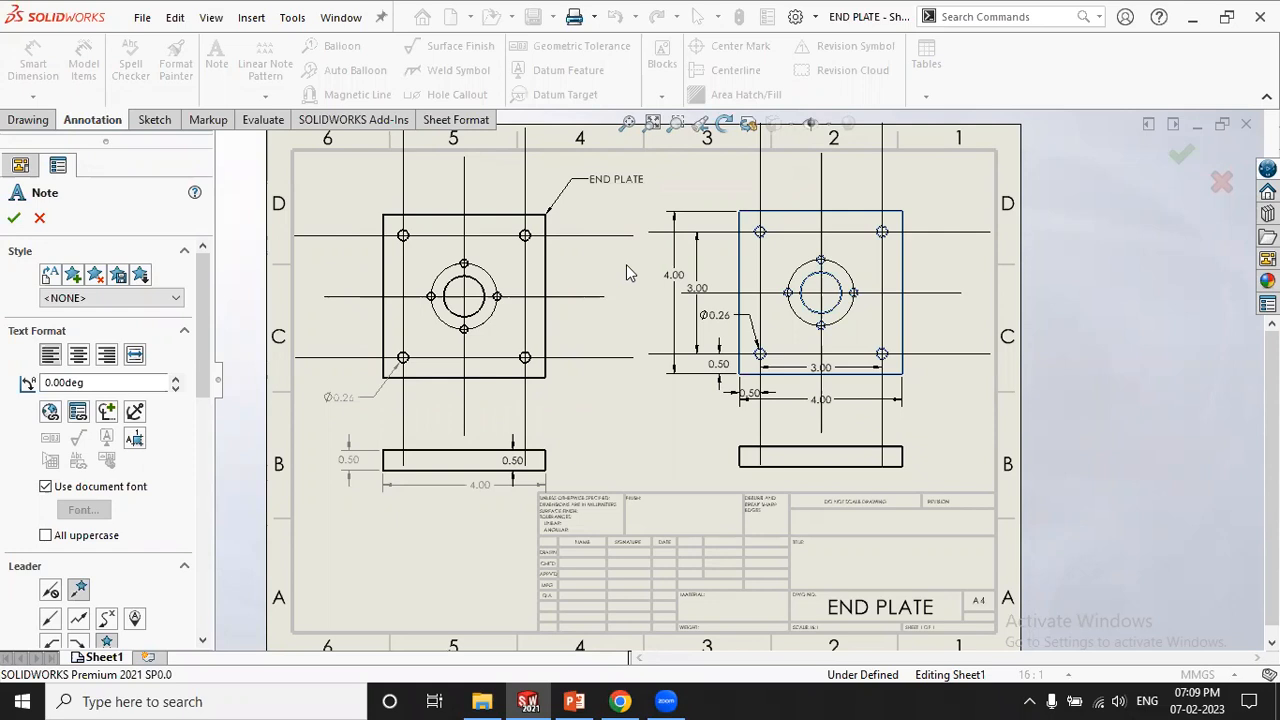
left_click(402, 237)
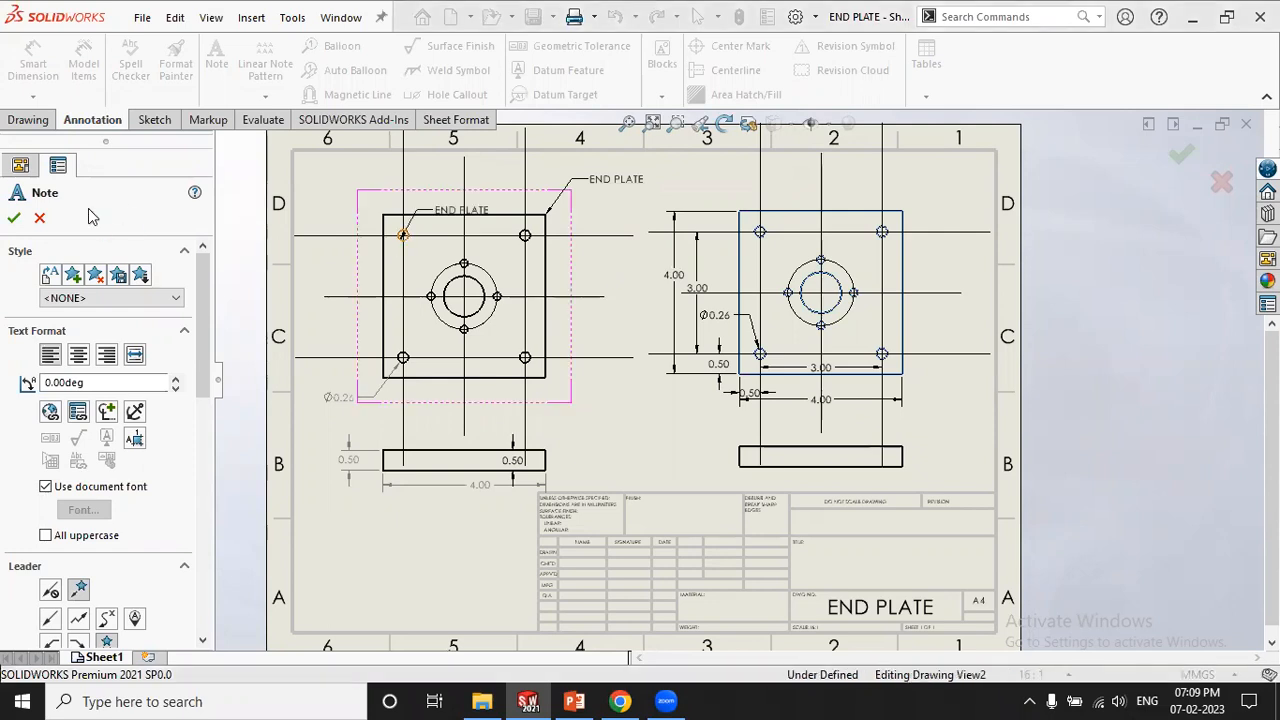
left_click(13, 219)
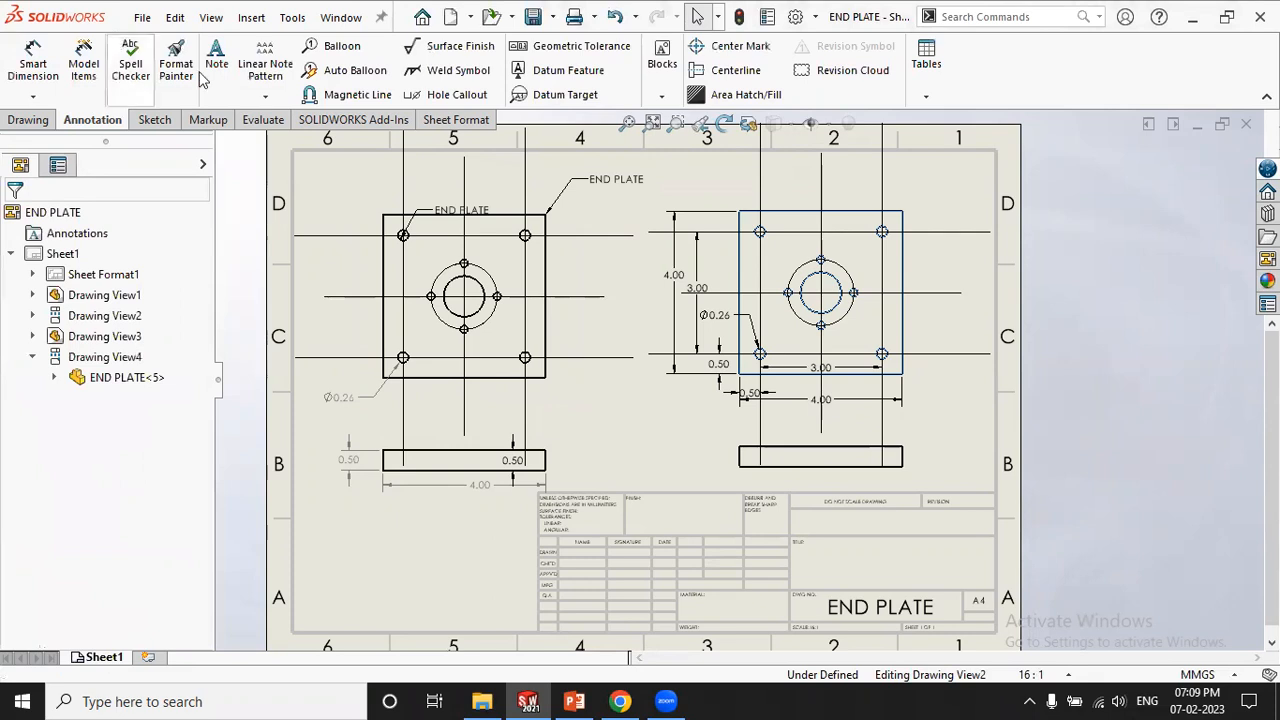
Add a general note without a leader reading "NOTE- ALL DIM. ARE IN MM" in the empty area beside the title block
left_click(216, 63)
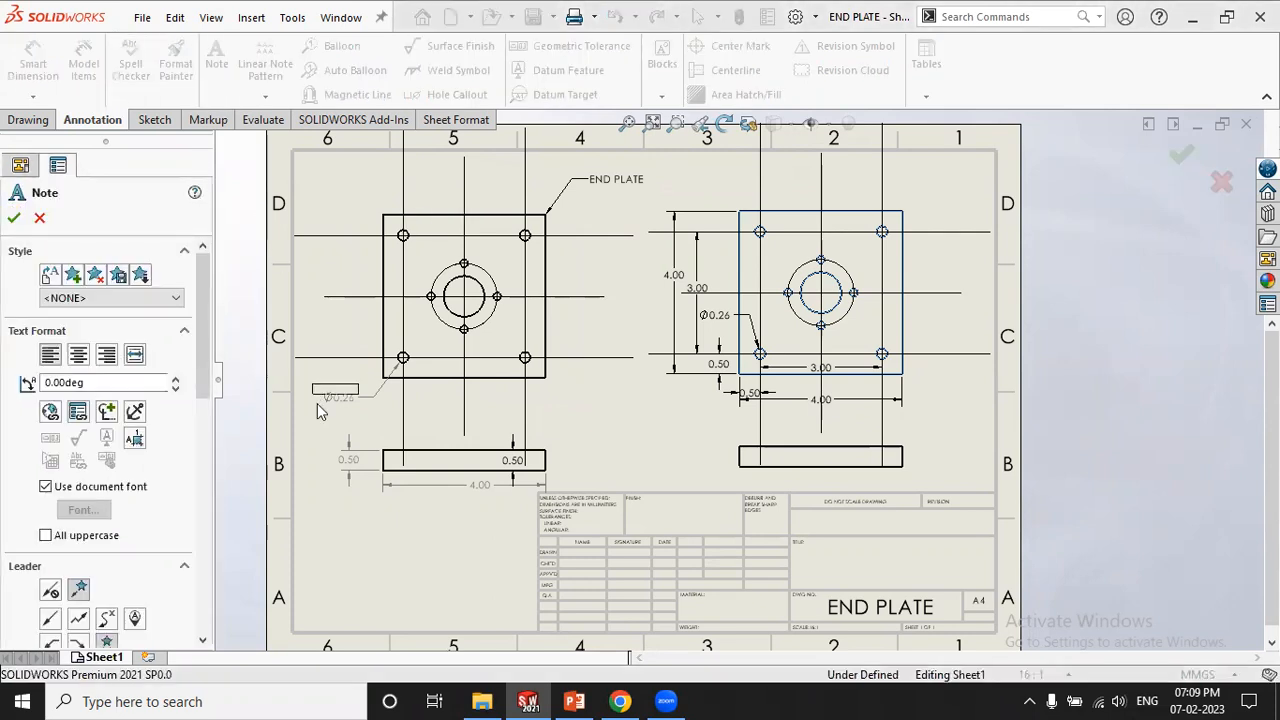
left_click(340, 591)
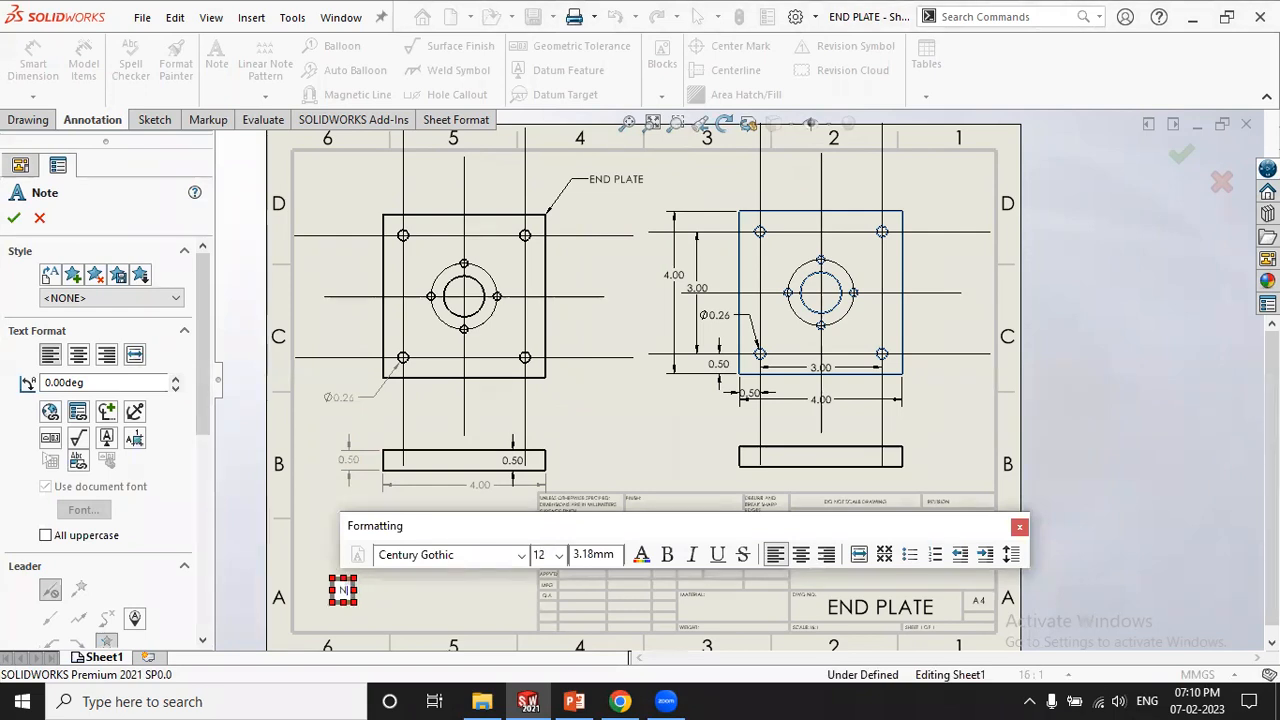
type("NOTE- AL")
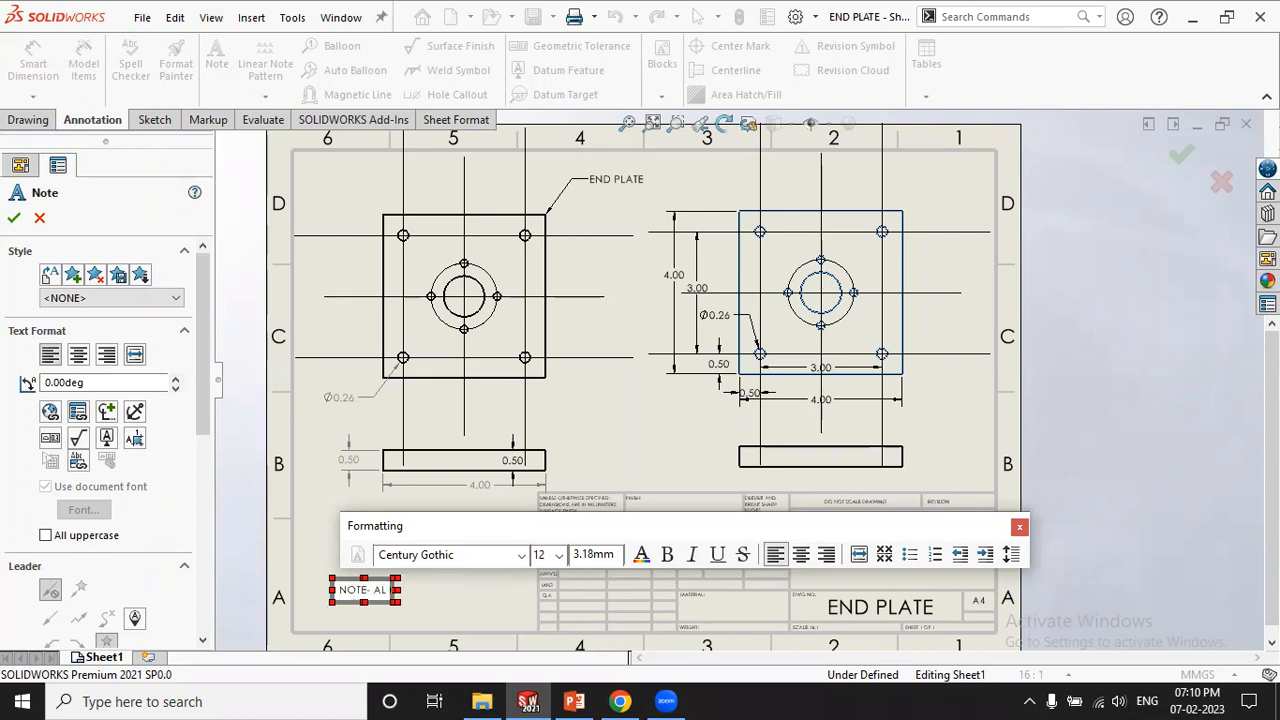
type("E: ALL DIM")
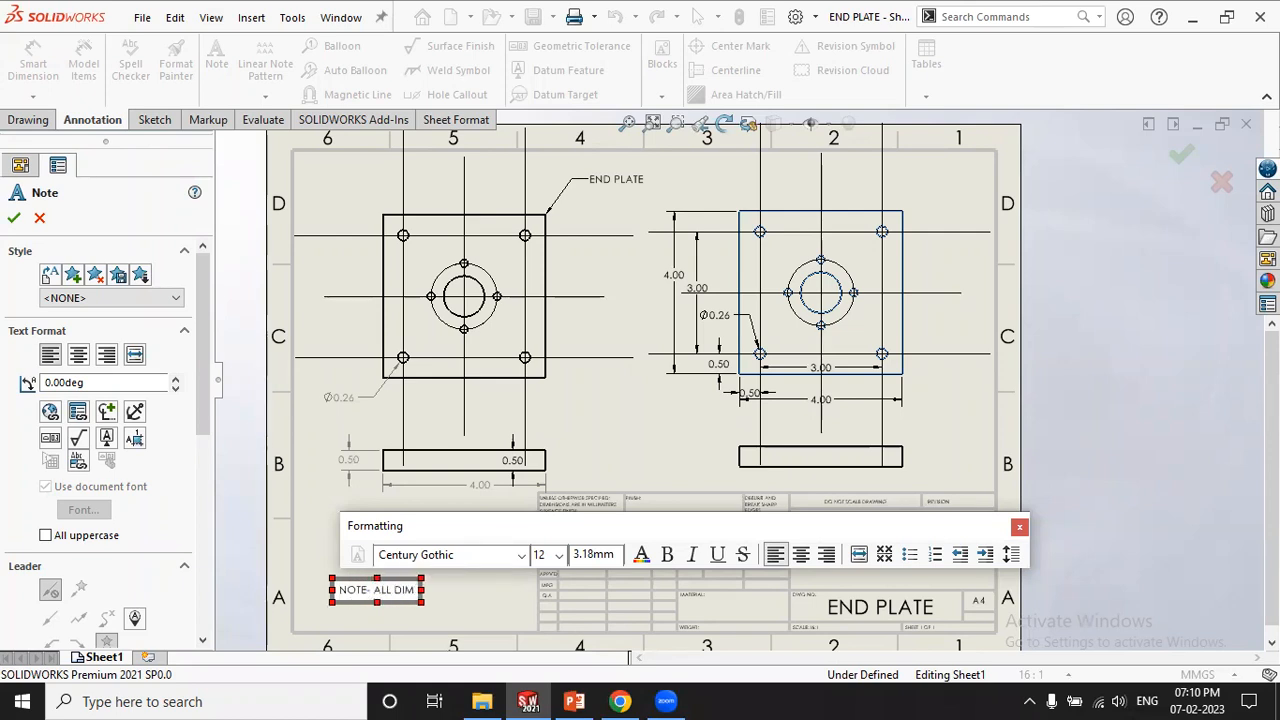
type("IN MM")
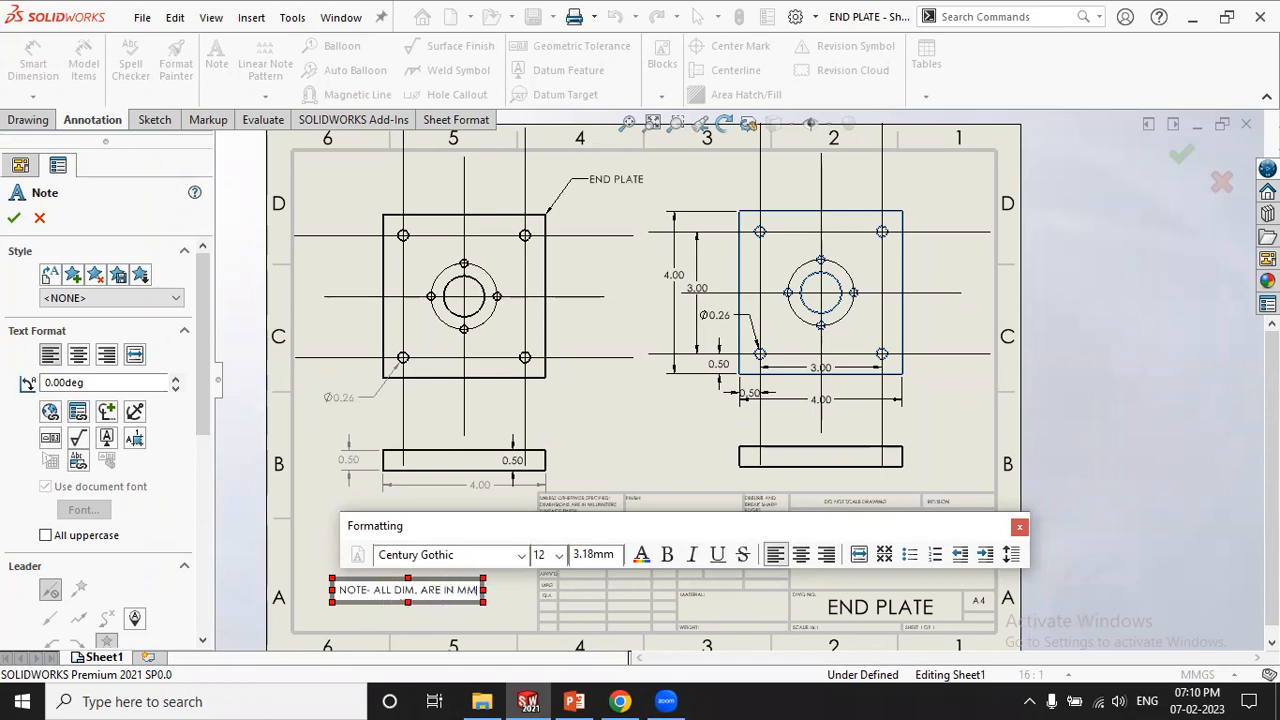
left_click(247, 531)
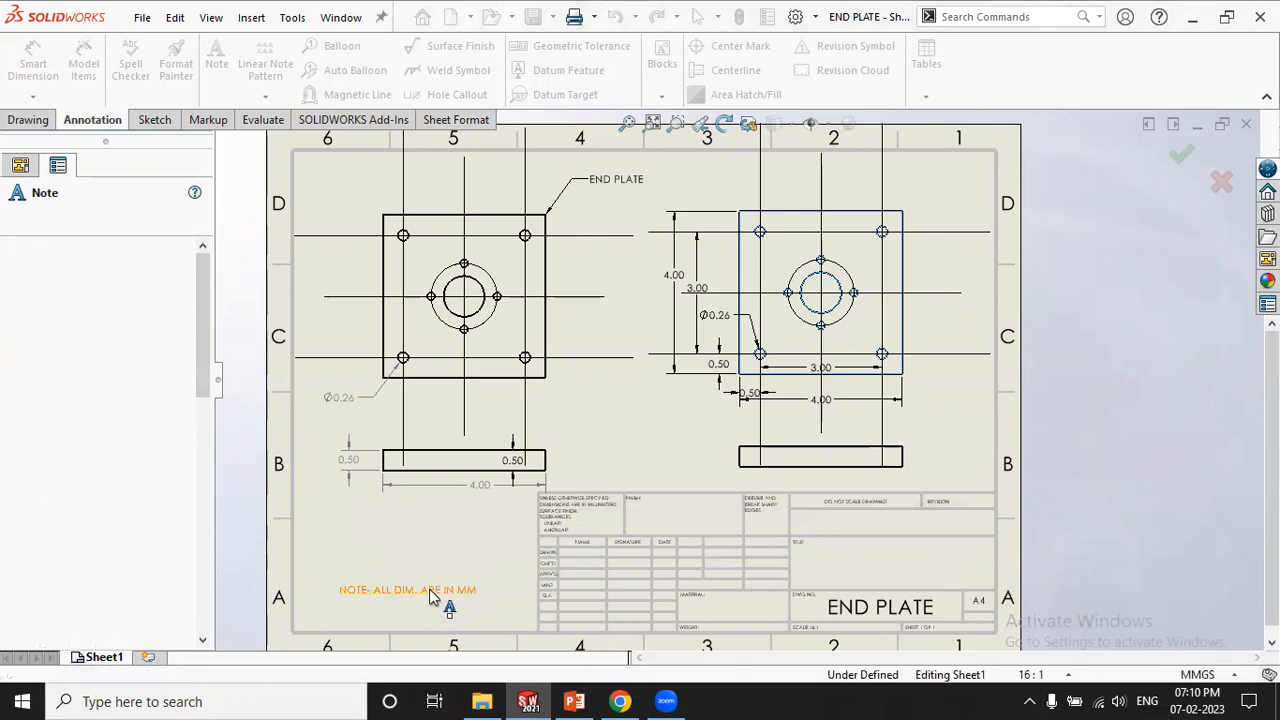
key("Escape")
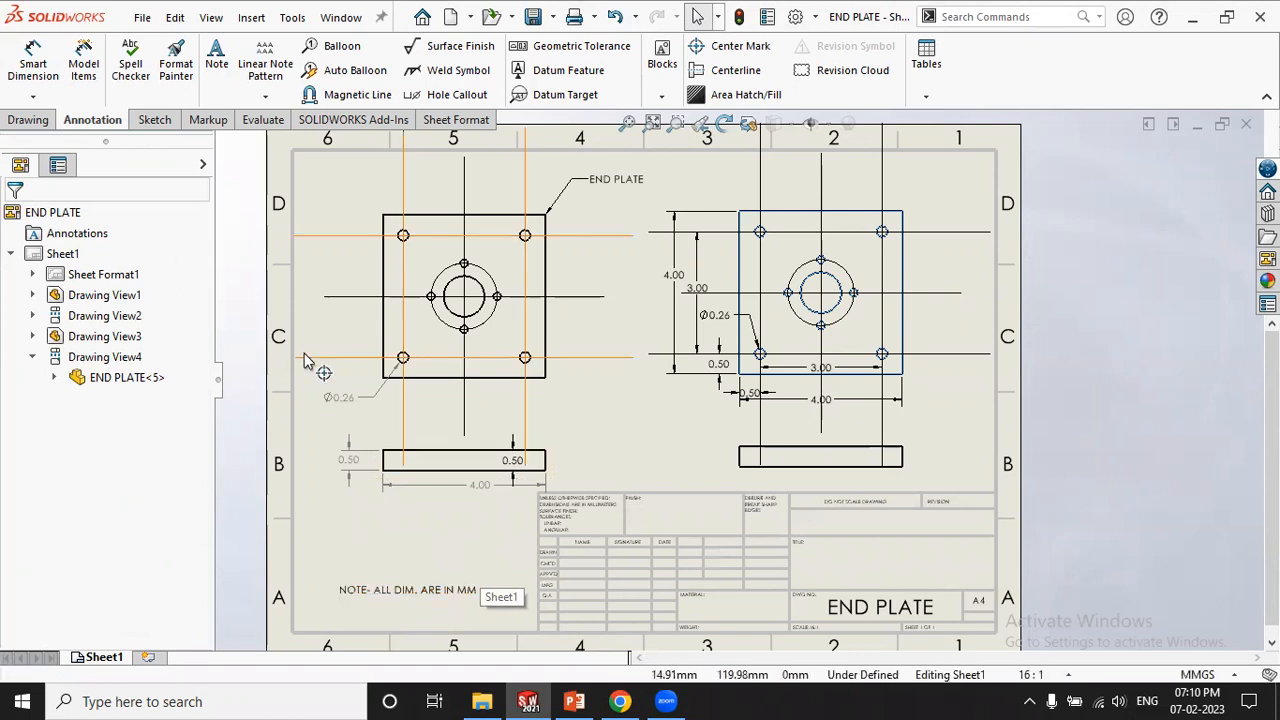
Set up a linear note pattern of the "END PLATE" leader note with 2 instances spaced 5 mm along the X-axis
left_click(265, 96)
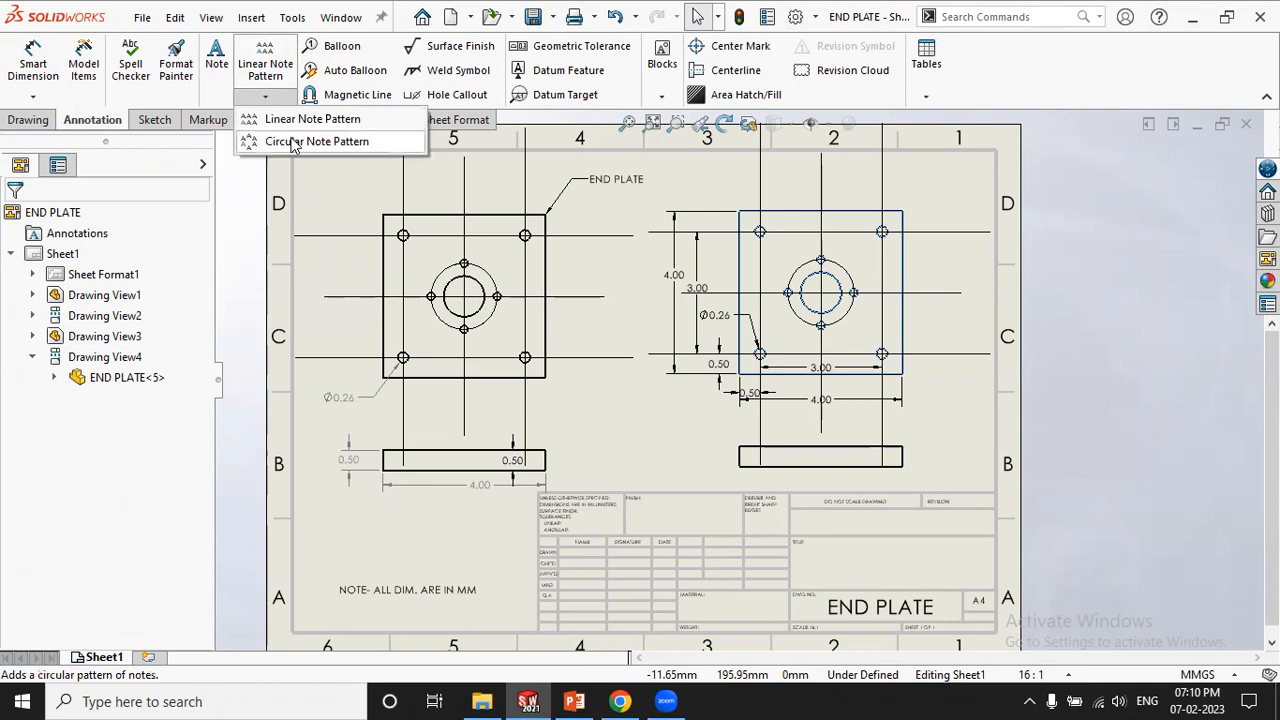
left_click(292, 129)
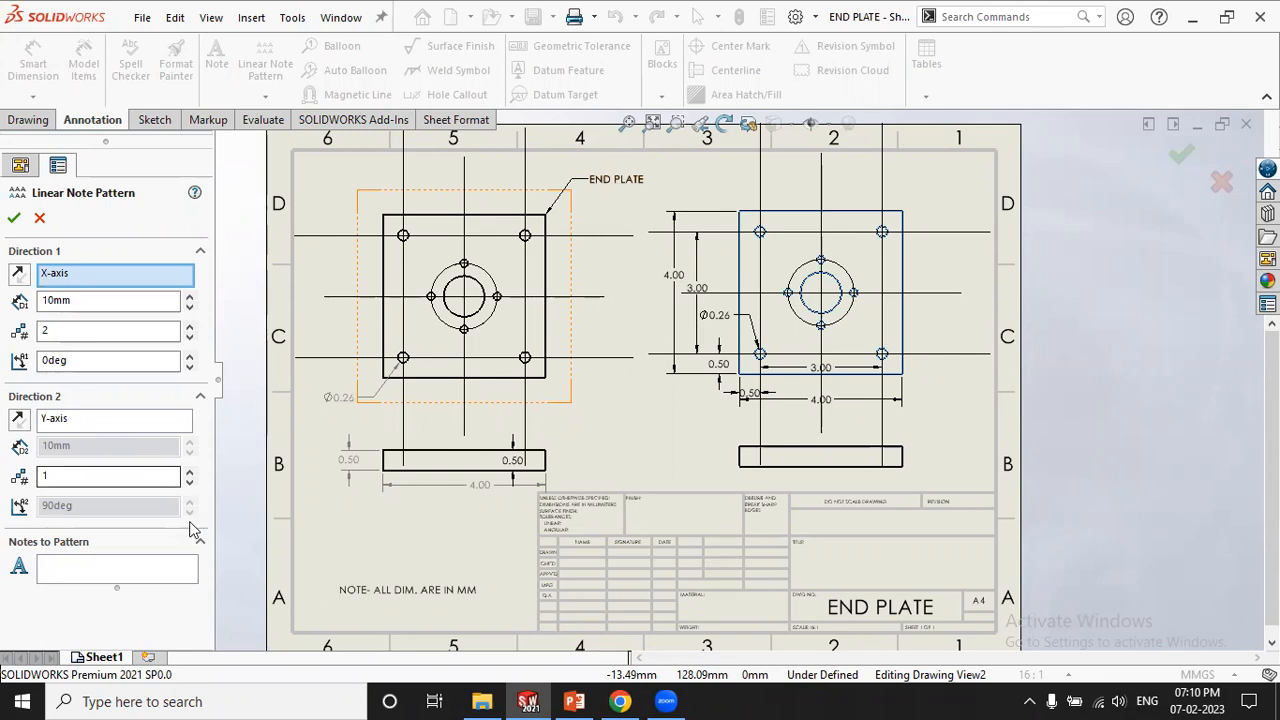
left_click(150, 570)
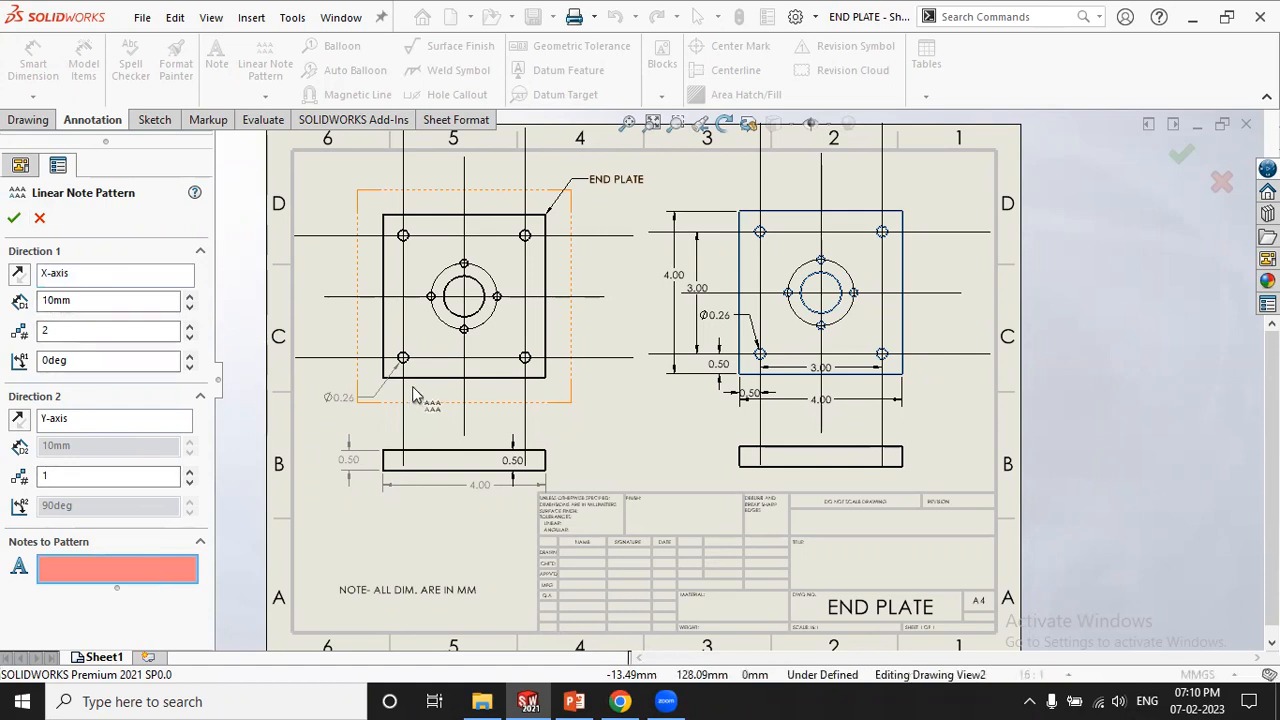
left_click(609, 182)
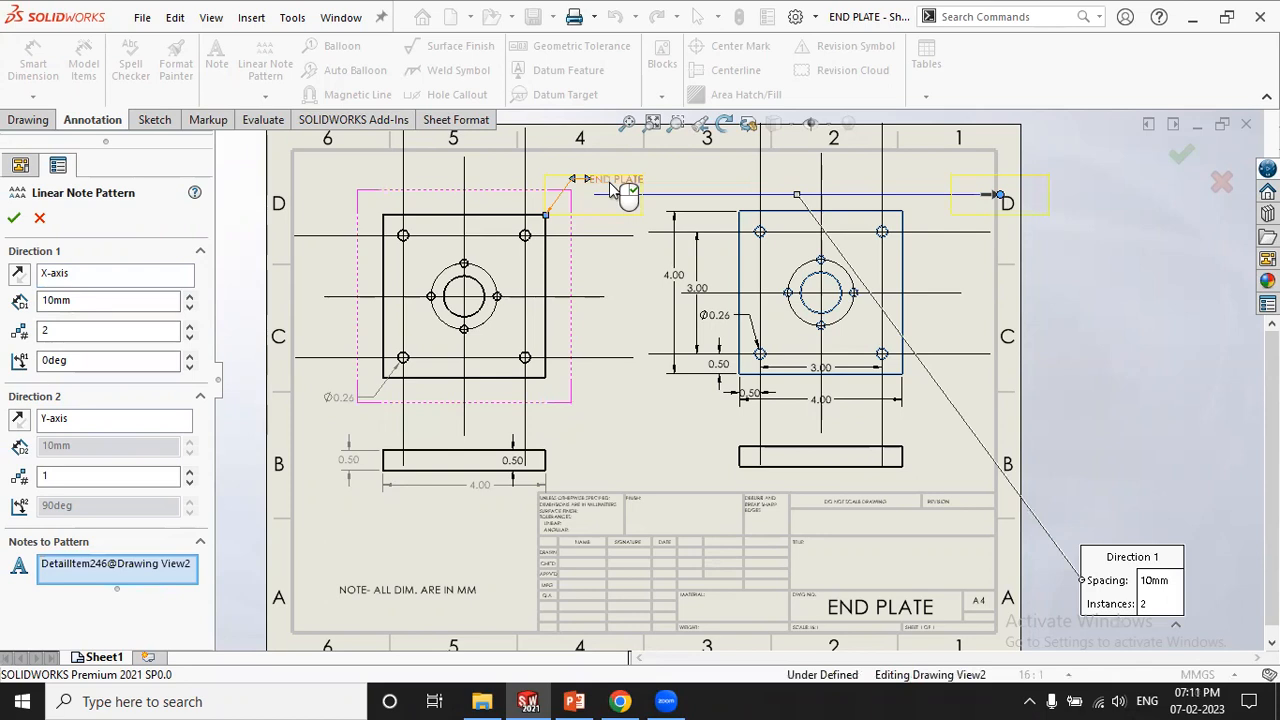
left_click(76, 331)
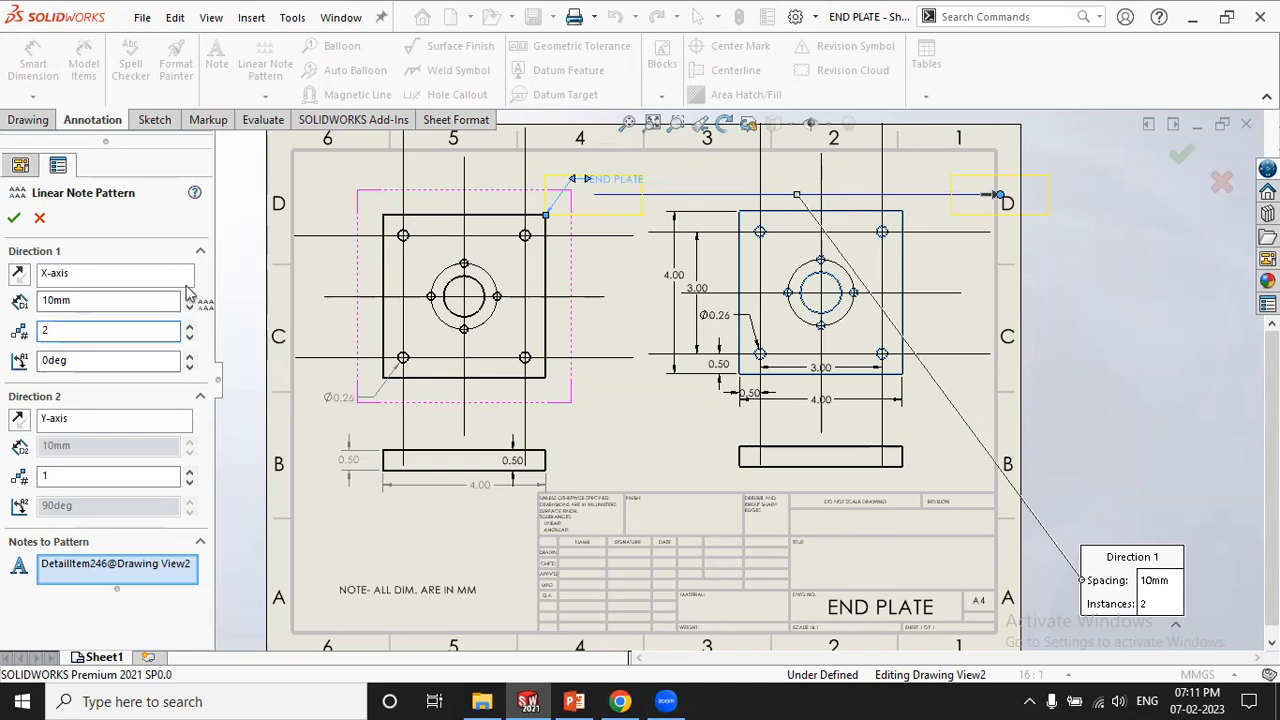
left_click(86, 303)
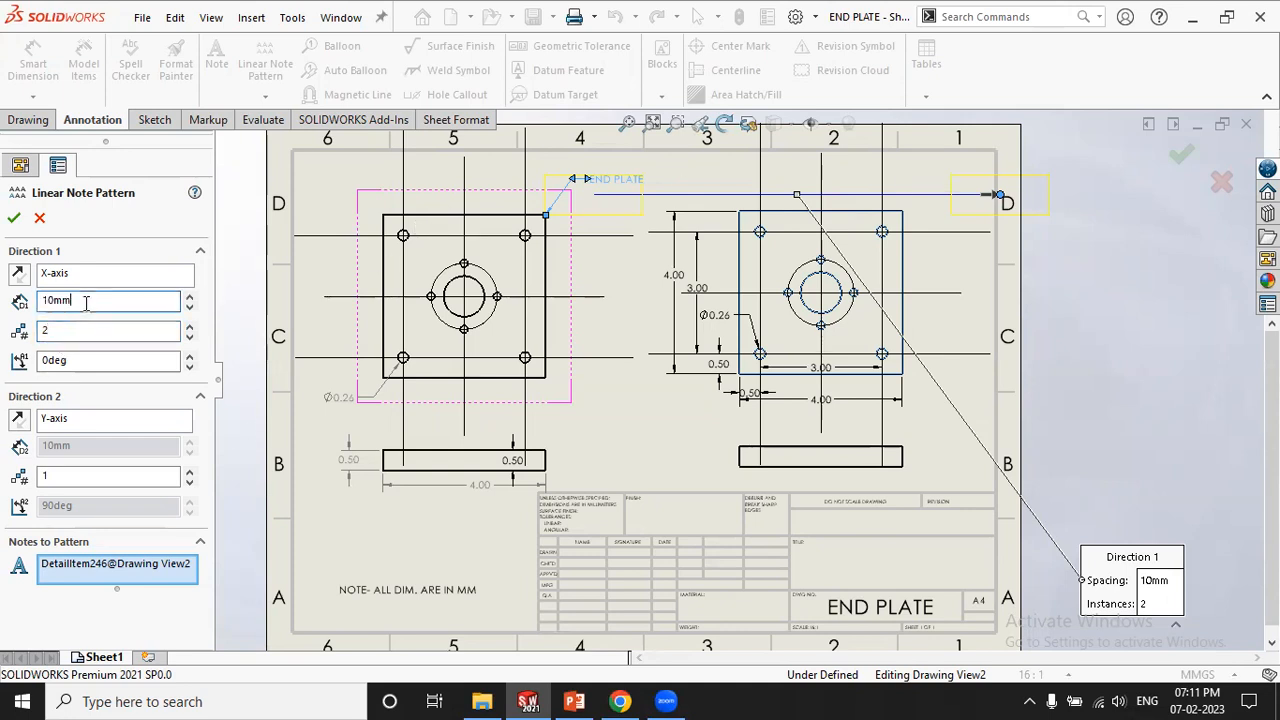
double_click(86, 303)
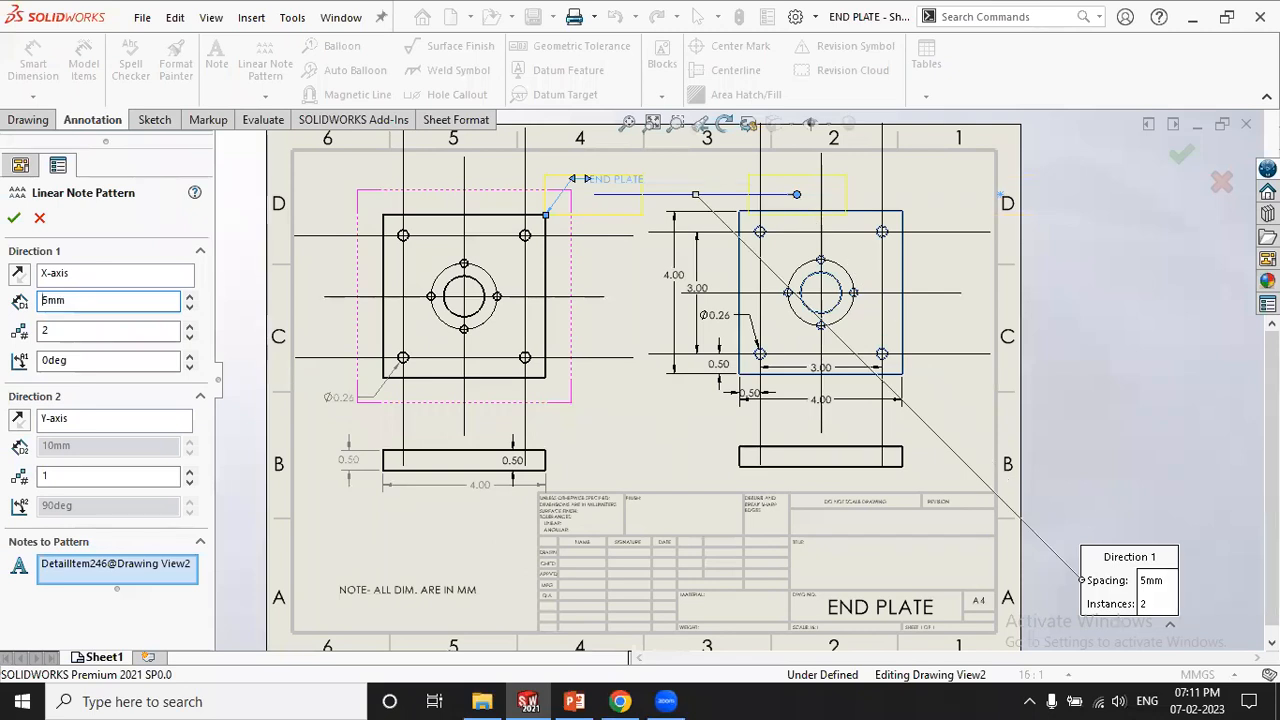
Add 2 instances spaced 2 mm along the Y-axis to the note pattern and create it
left_click(191, 472)
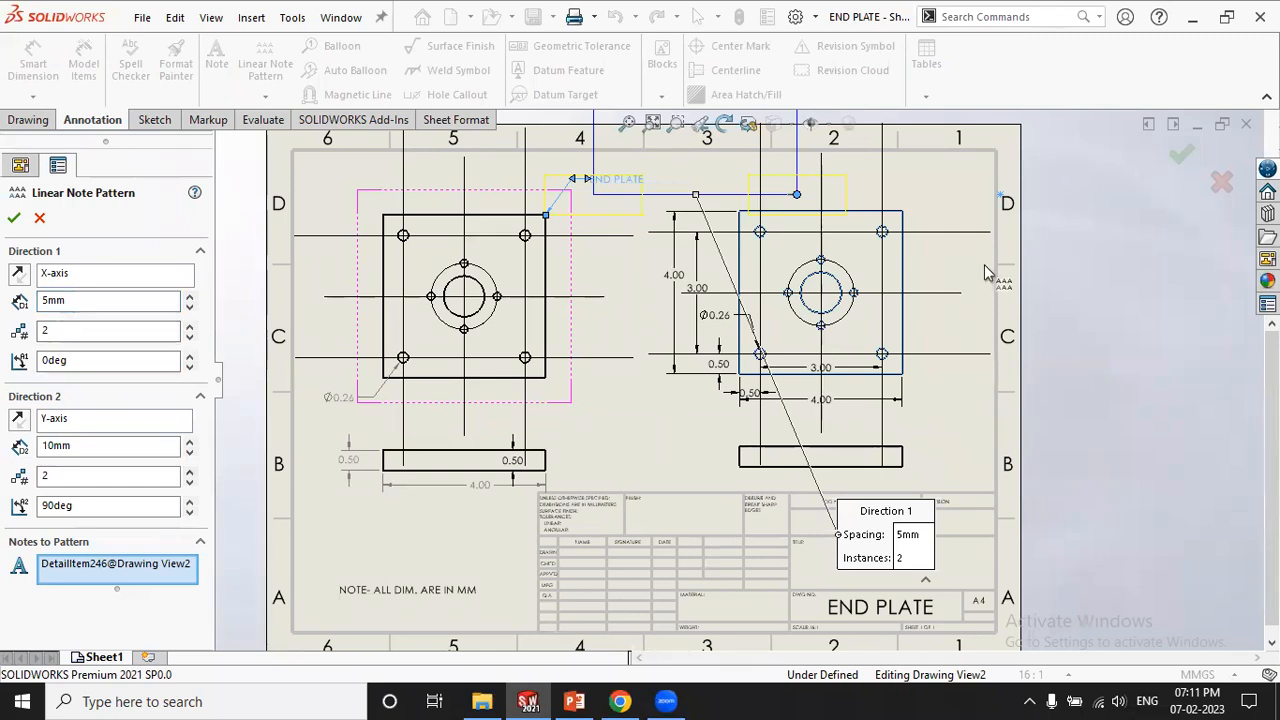
scroll(984, 264, "up", 2)
scroll(939, 289, "down", 5)
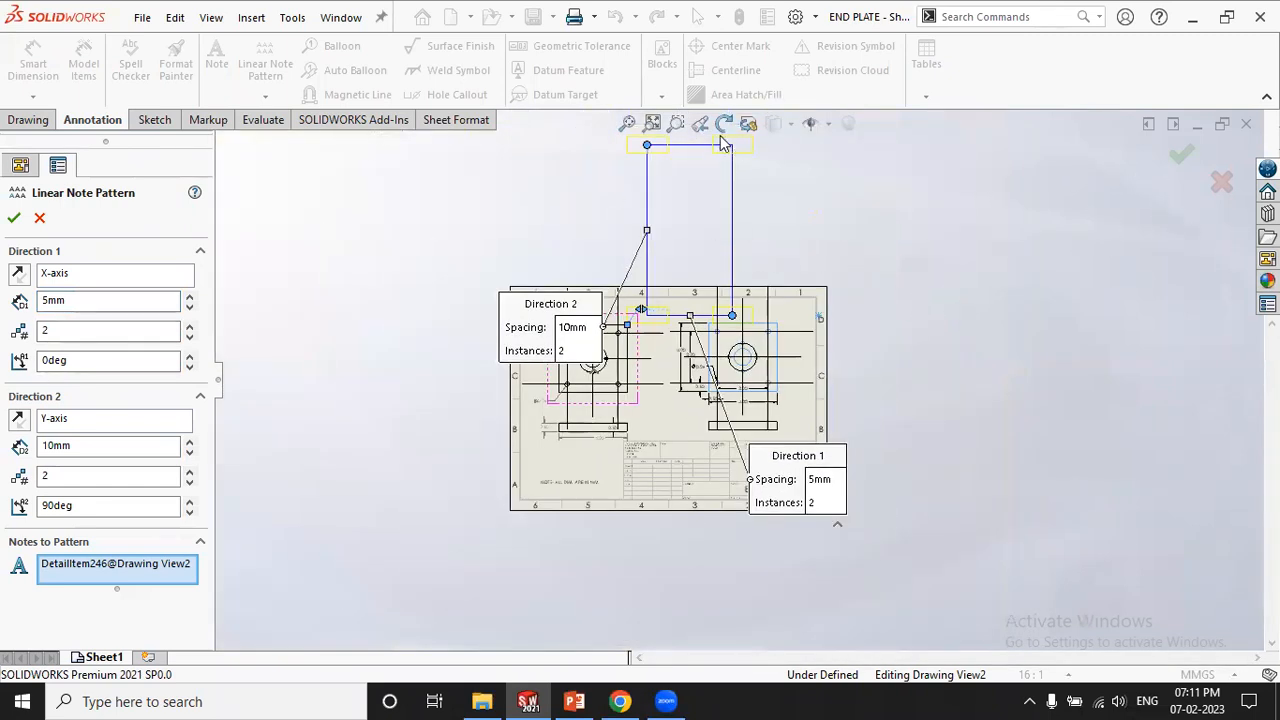
left_click(48, 444)
double_click(48, 444)
type("2")
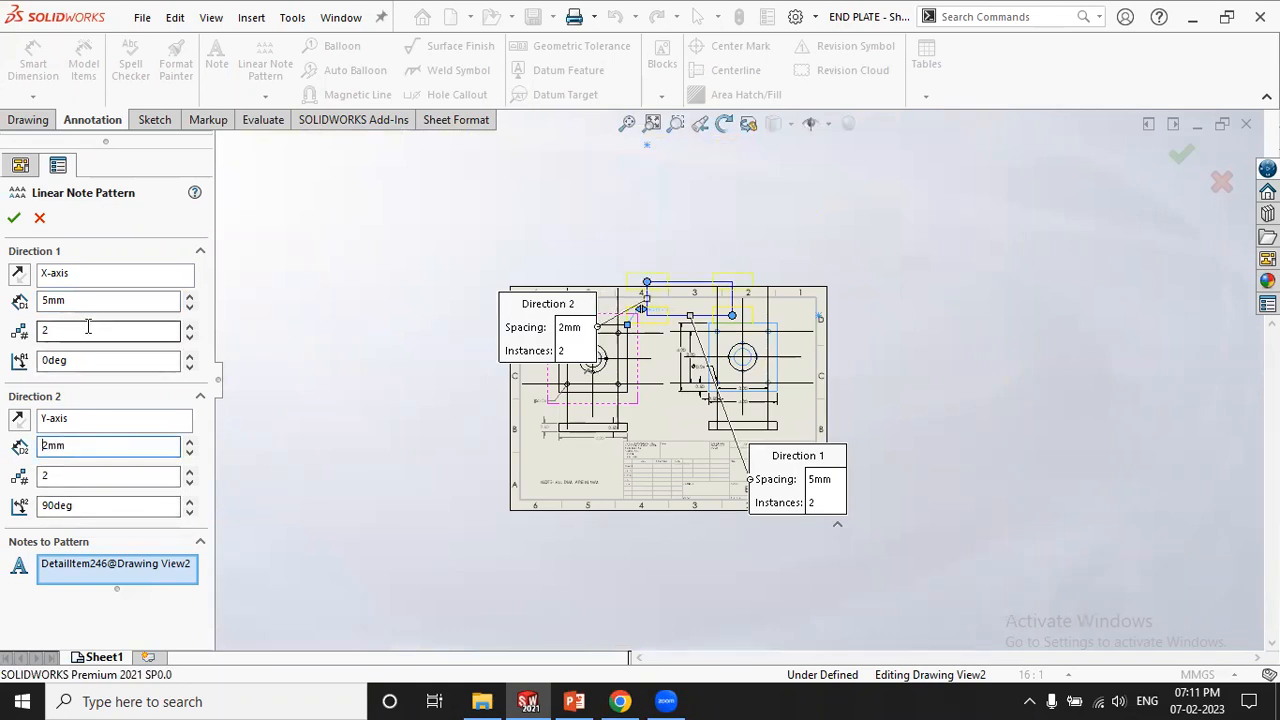
scroll(679, 289, "up", 5)
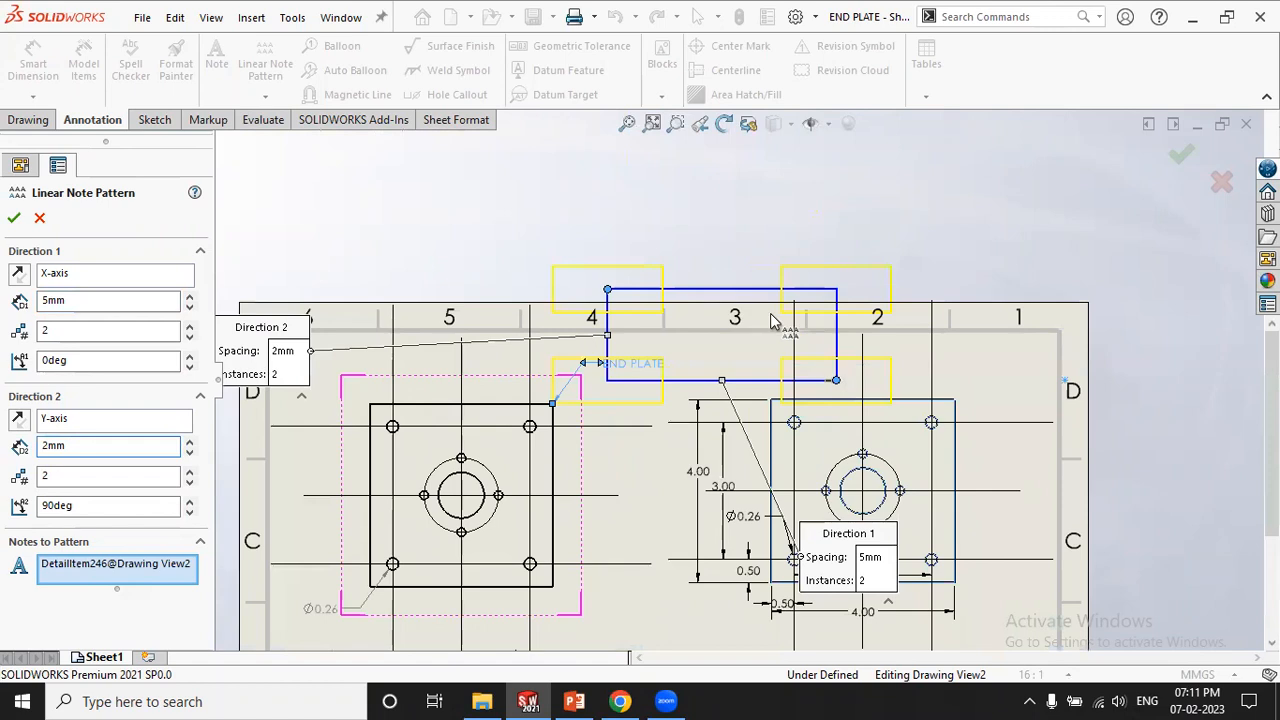
left_click(13, 216)
left_click(447, 208)
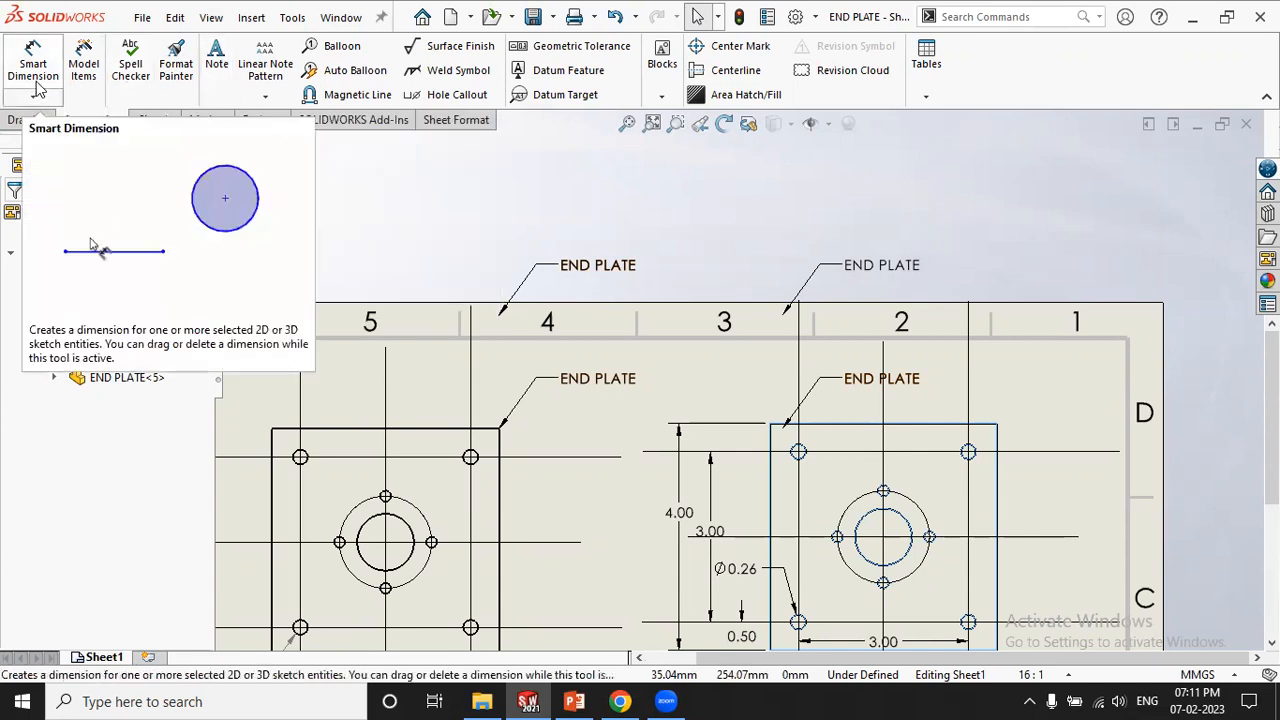
Attach a circular item-number balloon to the upper edge of the plate in the left front view
left_click(345, 48)
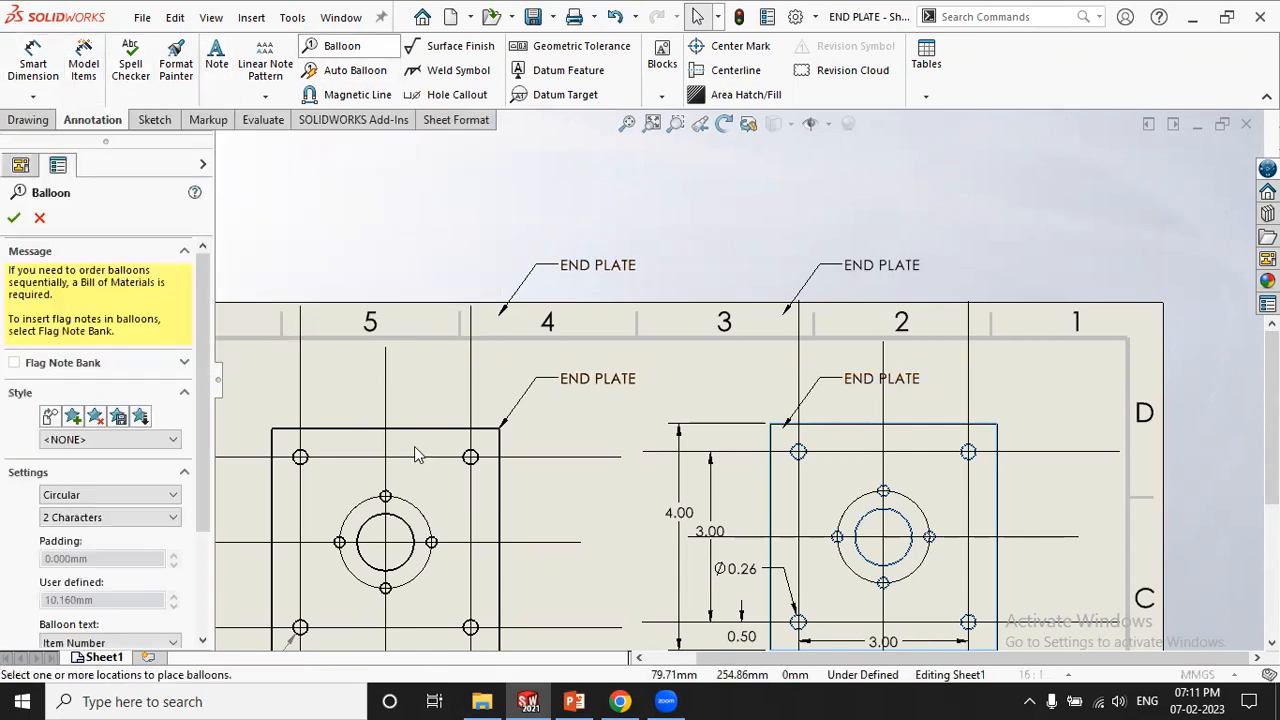
left_click(447, 379)
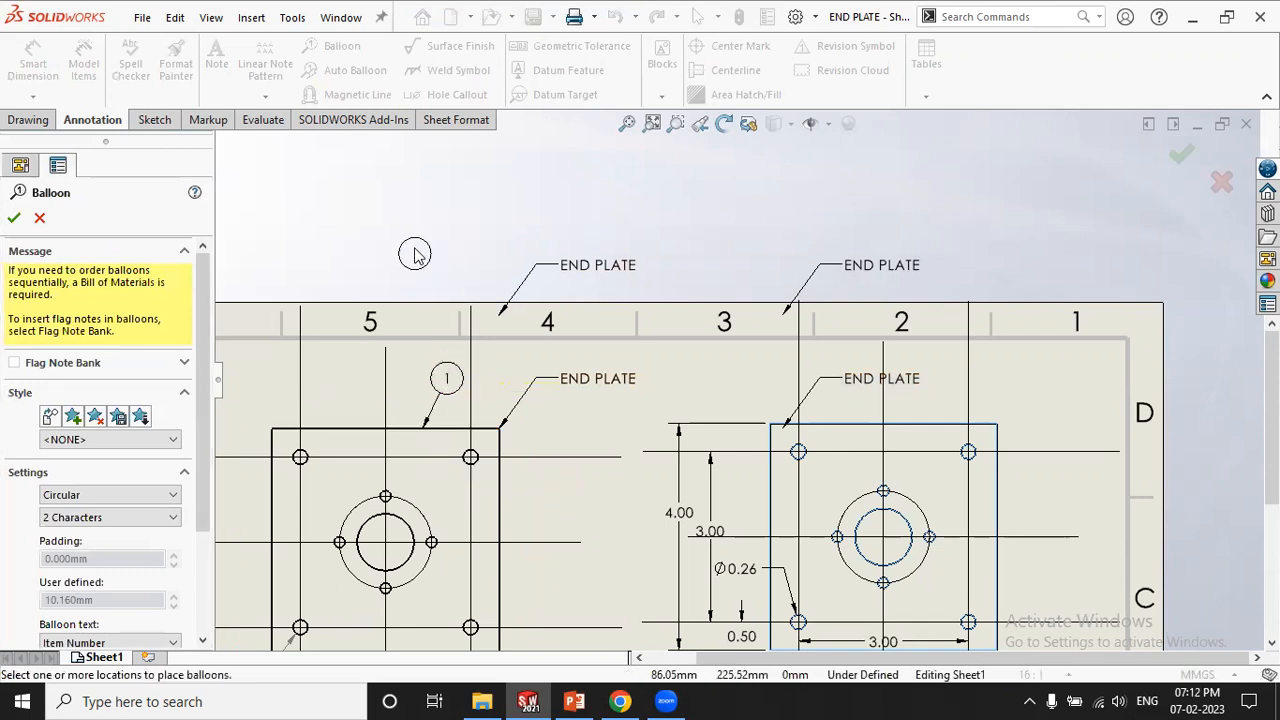
key("Escape")
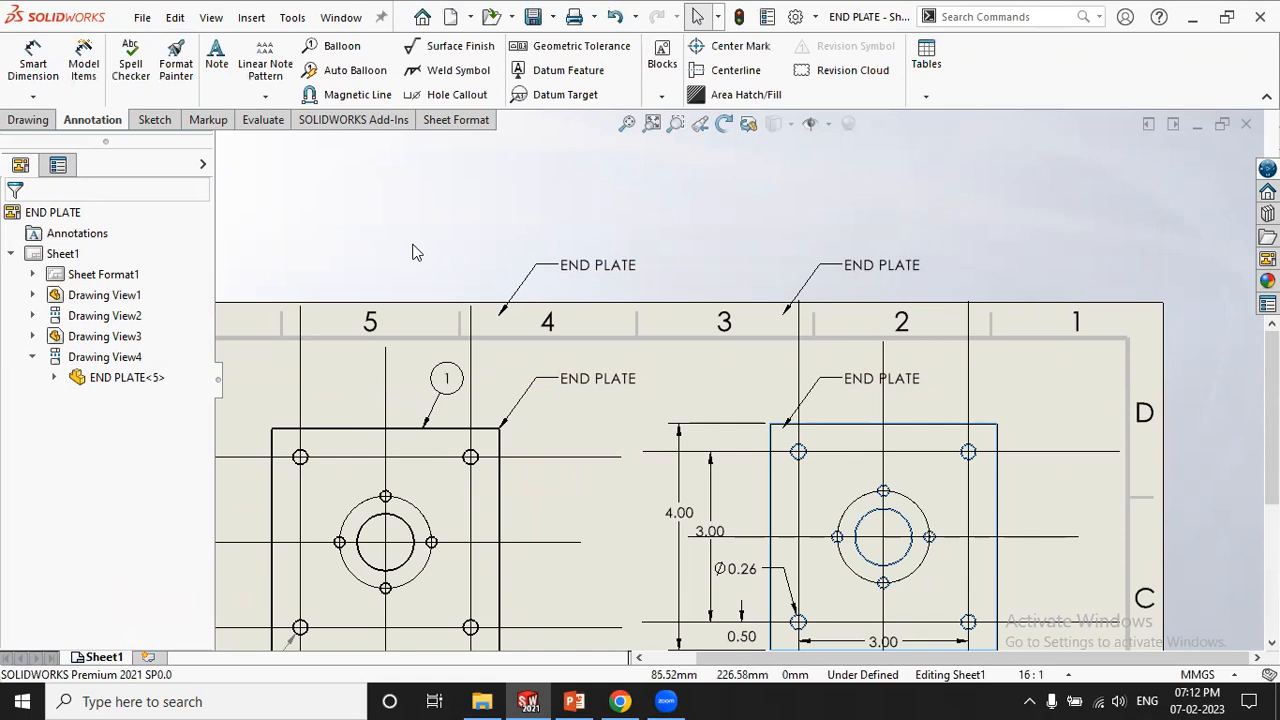
Delete the sheet format together with all four drawing views, and undo the deletion
key("z")
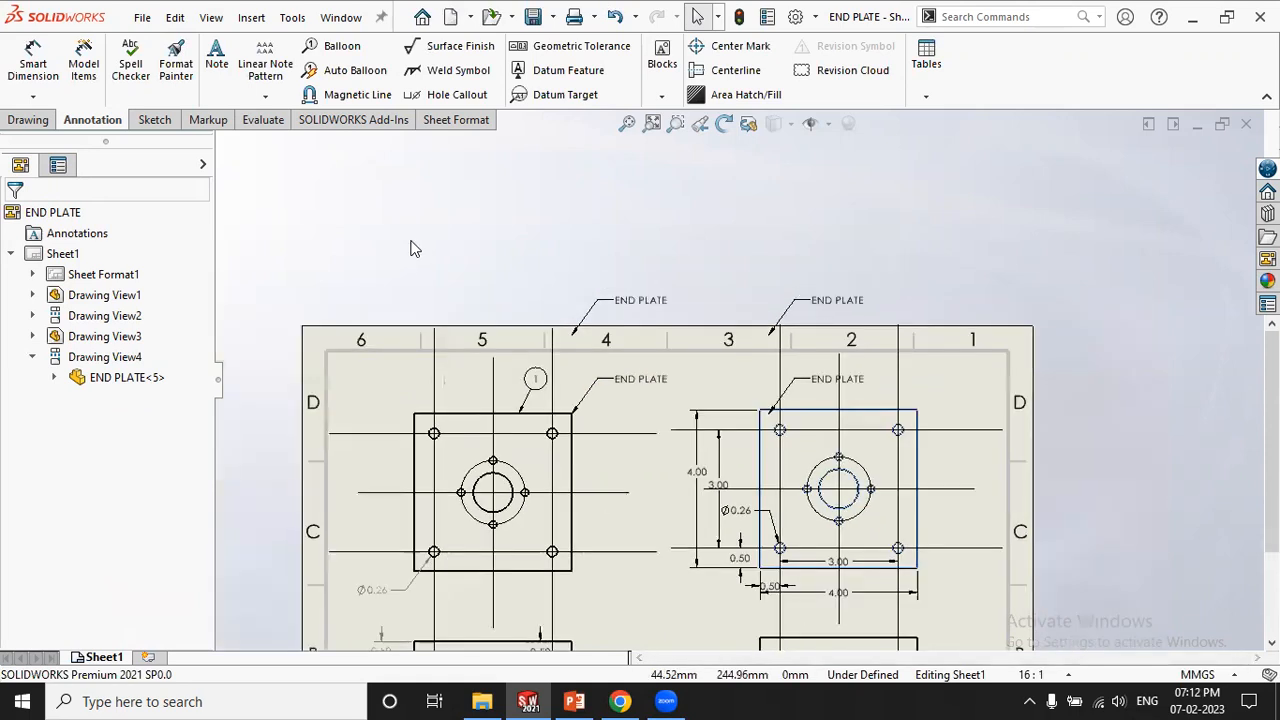
key("z")
left_click(110, 275)
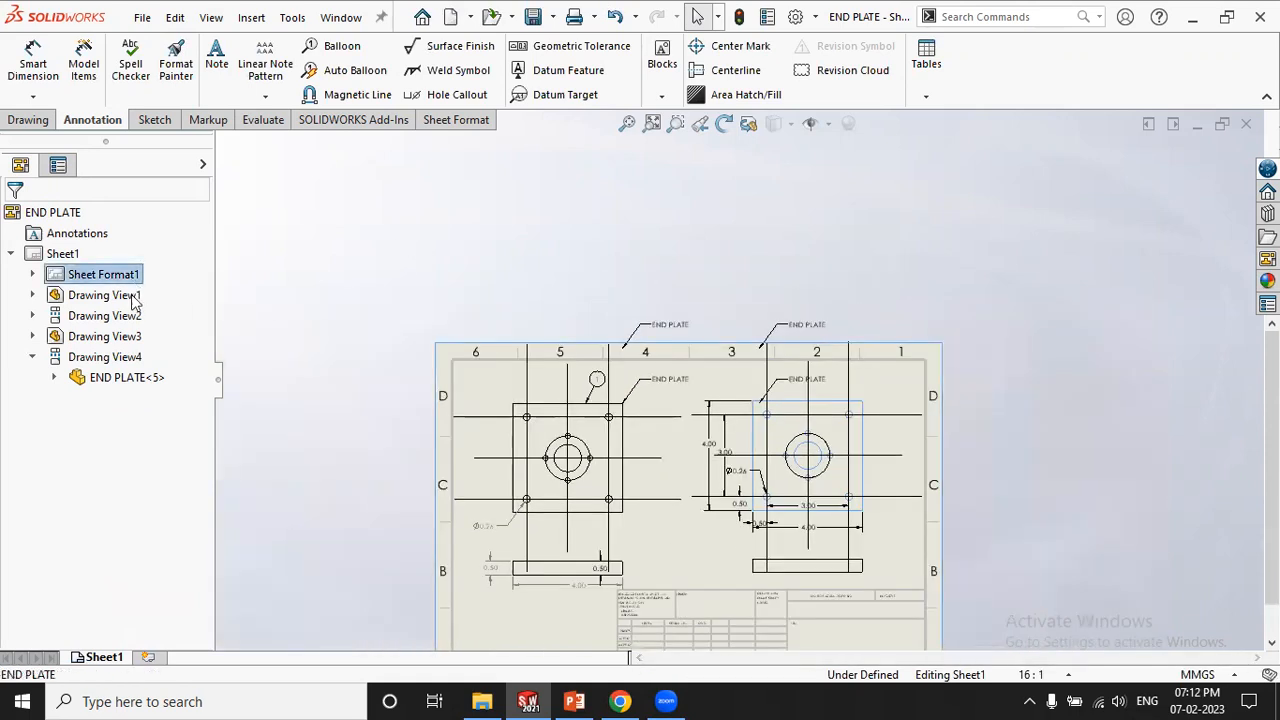
left_click(105, 357, "shift")
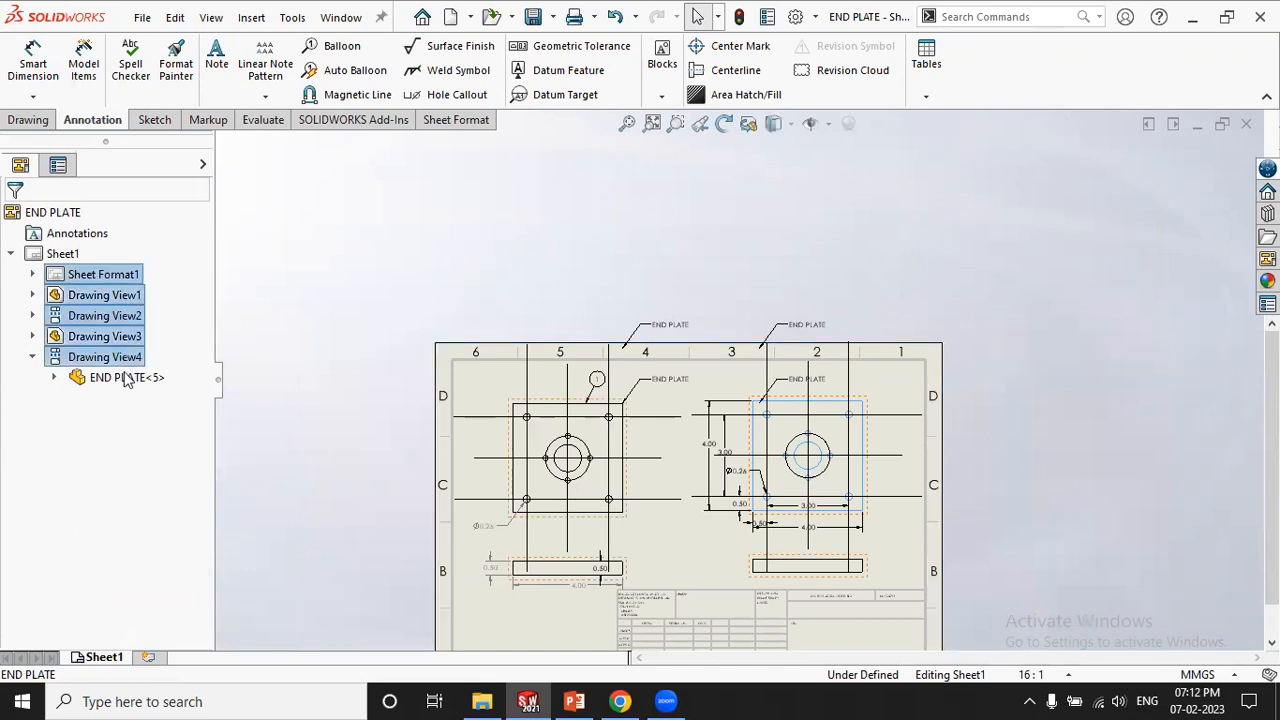
key("Delete")
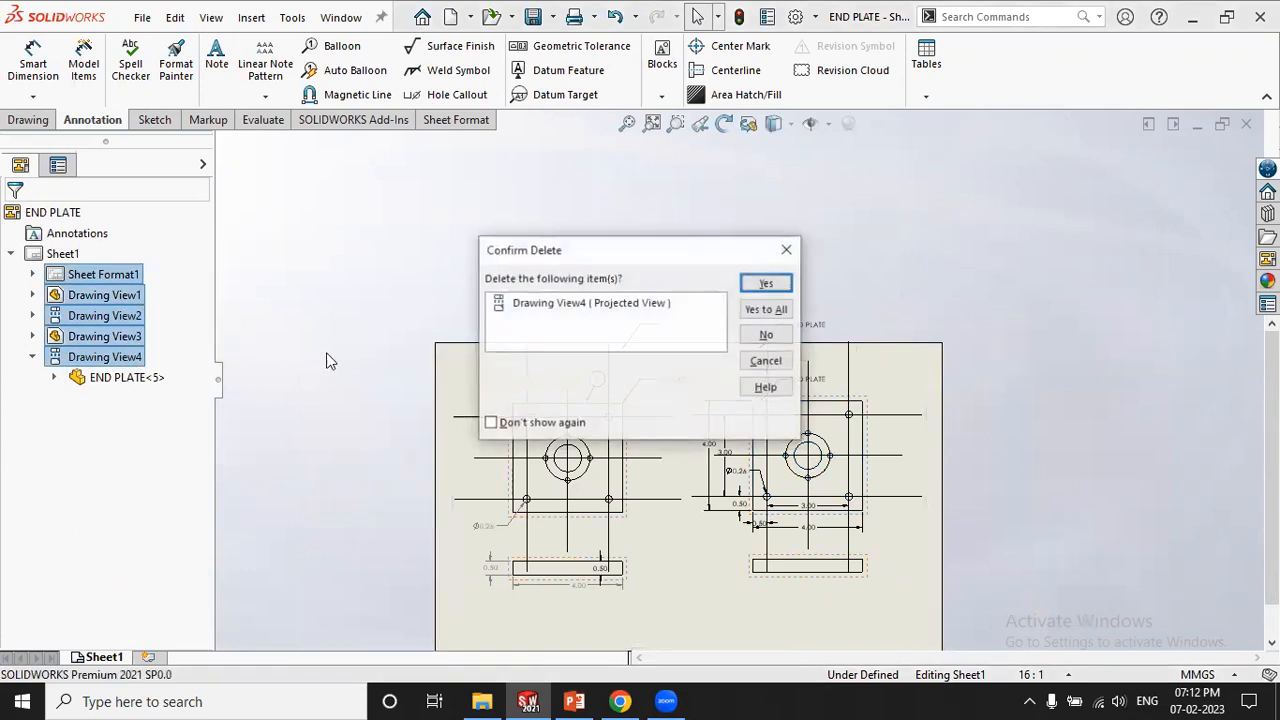
left_click(767, 307)
key("ctrl+z")
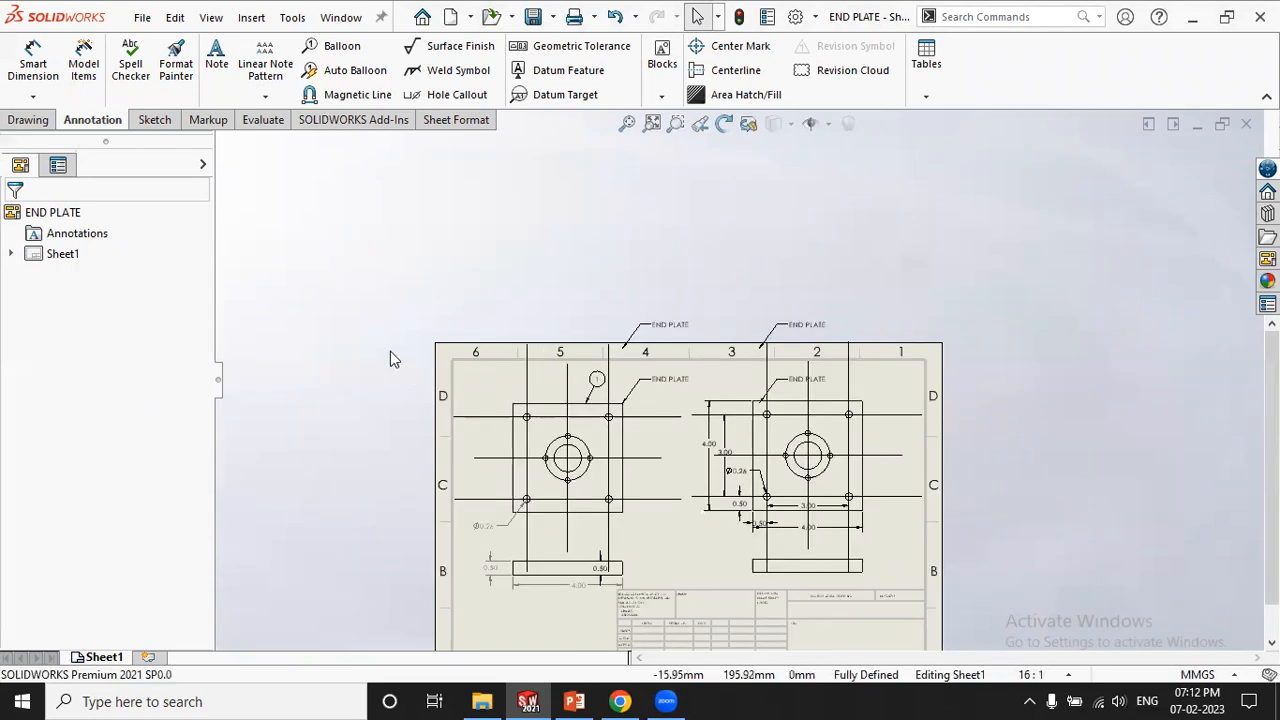
Delete Drawing View1 through Drawing View4 from Sheet1, keeping the sheet format
left_click(12, 254)
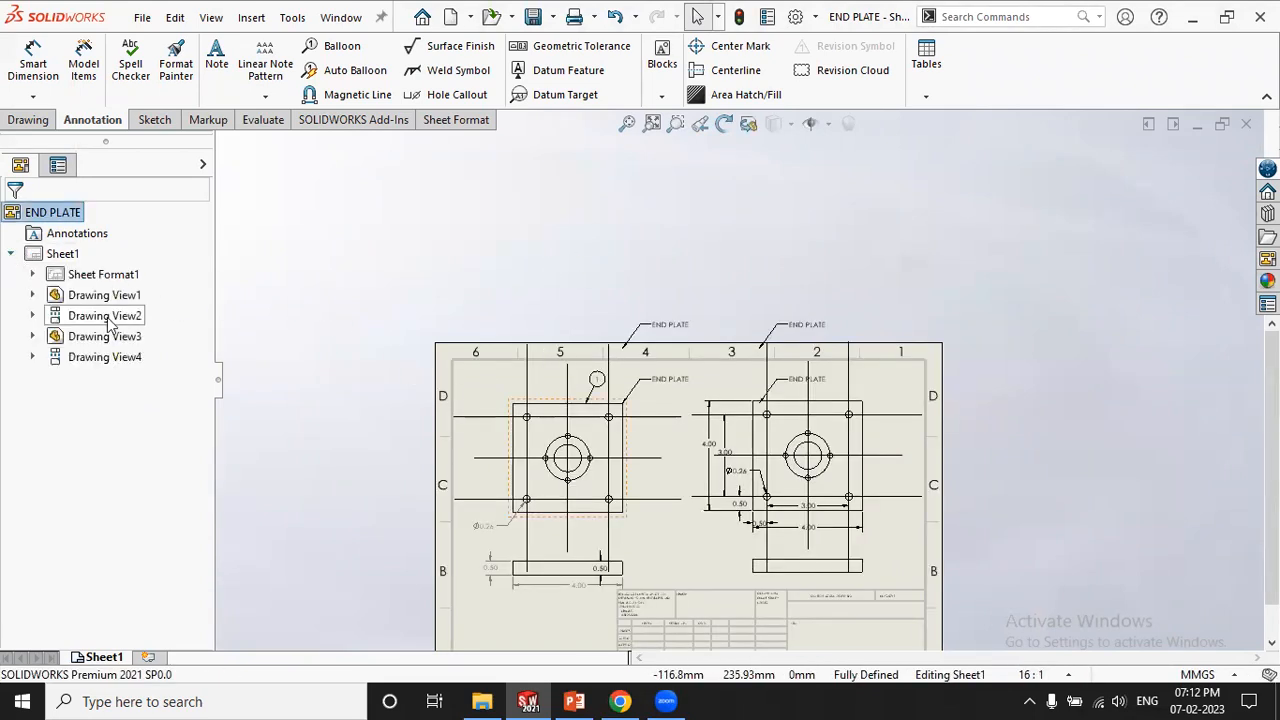
left_click(105, 316)
left_click(105, 295)
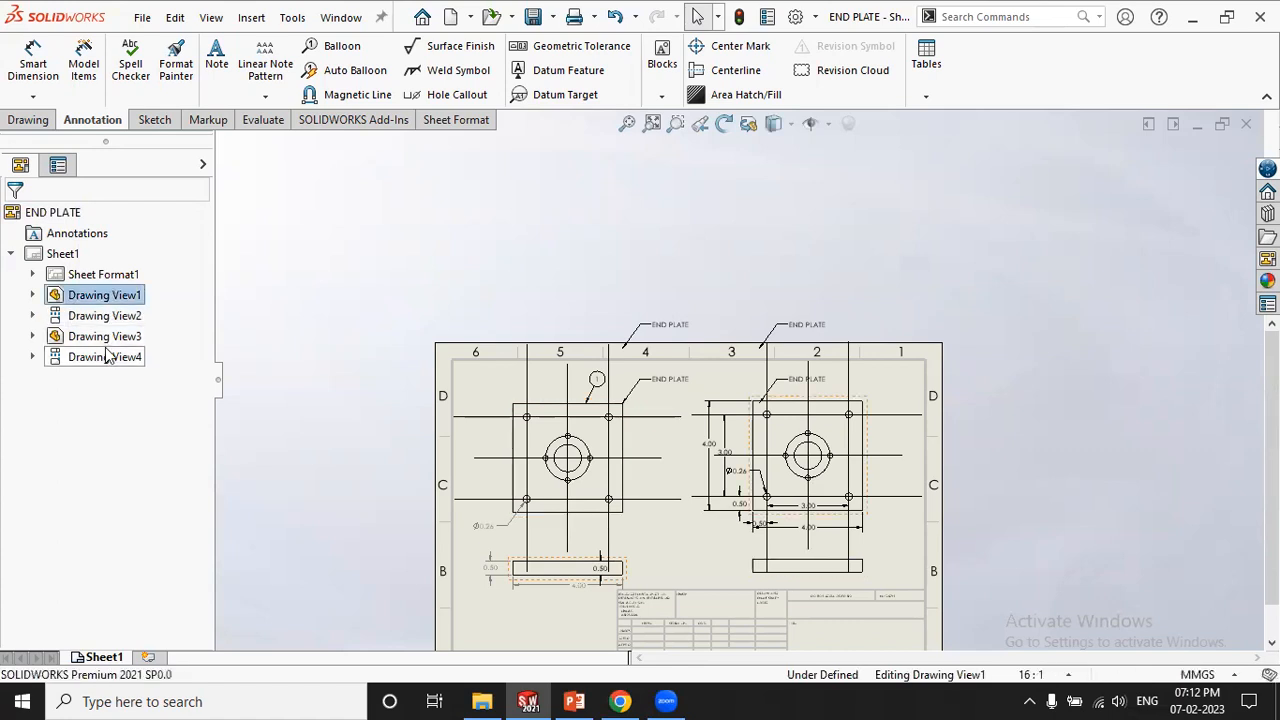
left_click(108, 358, "shift")
key("Delete")
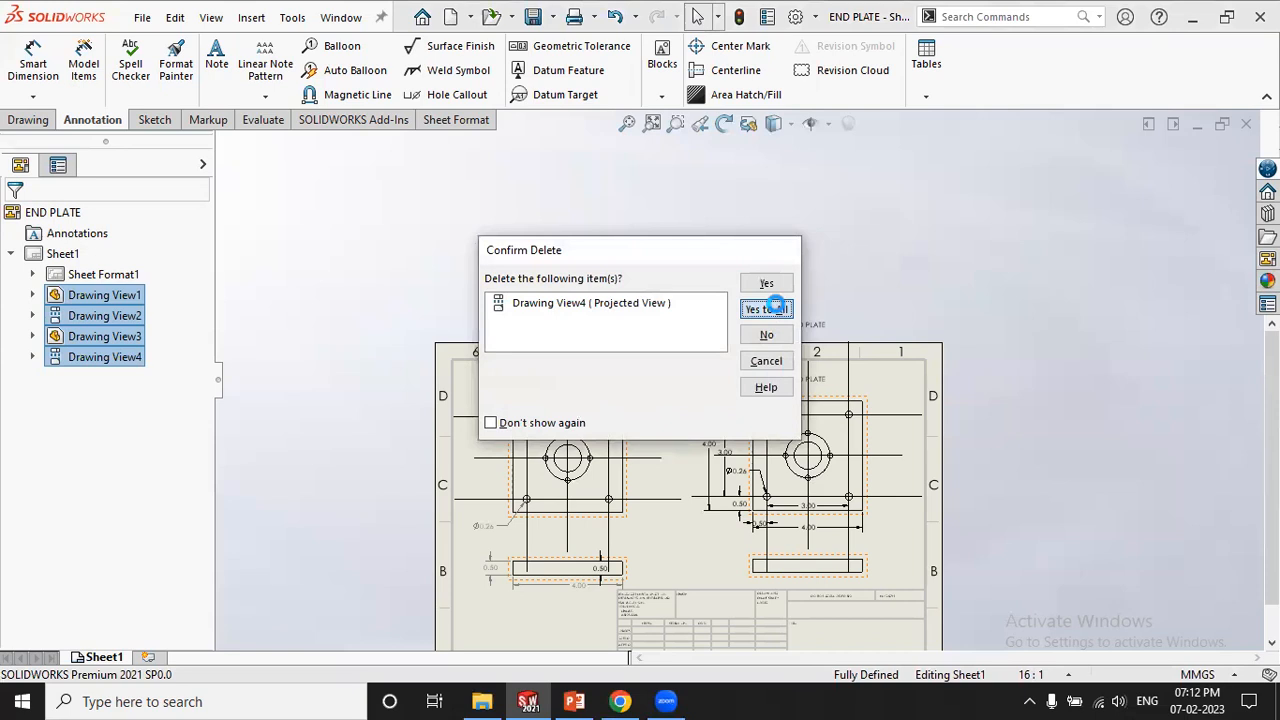
left_click(767, 309)
Insert a model view of Assem1 from the FIXTURE ASSEMBLY folder, placing it above the general note on the sheet
scroll(620, 305, "down", 2)
scroll(746, 462, "up", 1)
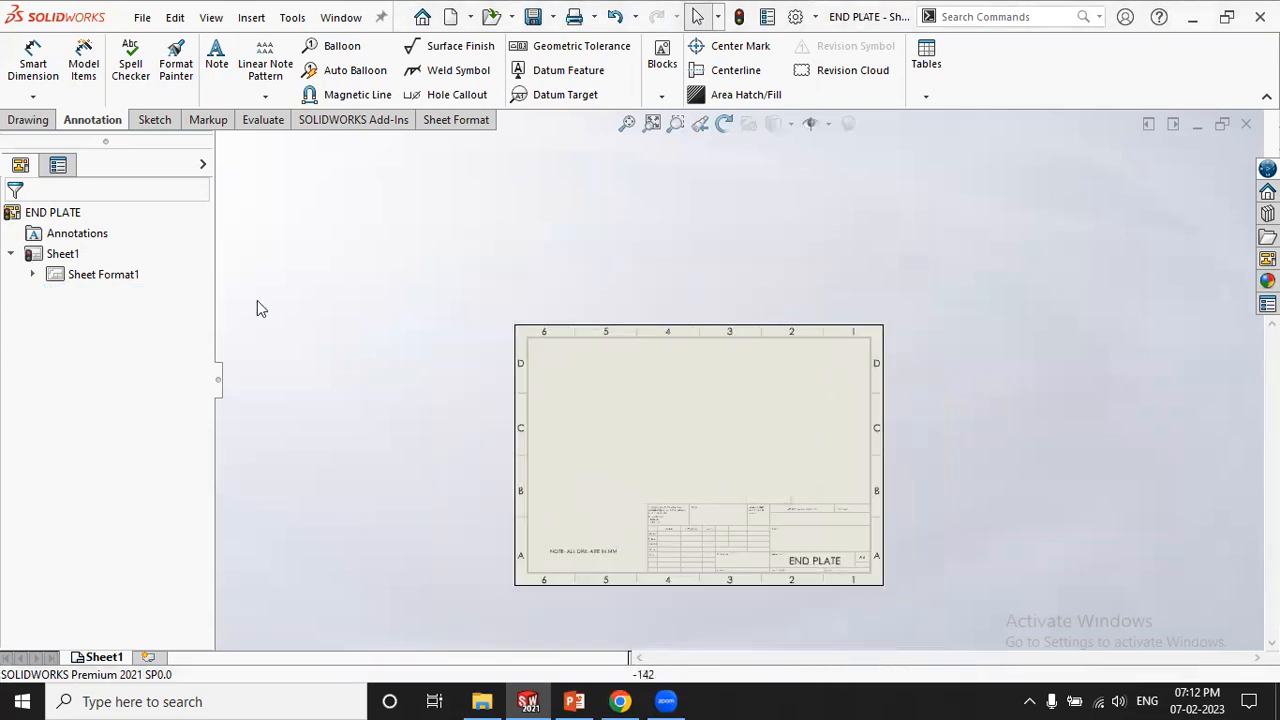
left_click(28, 119)
left_click(34, 46)
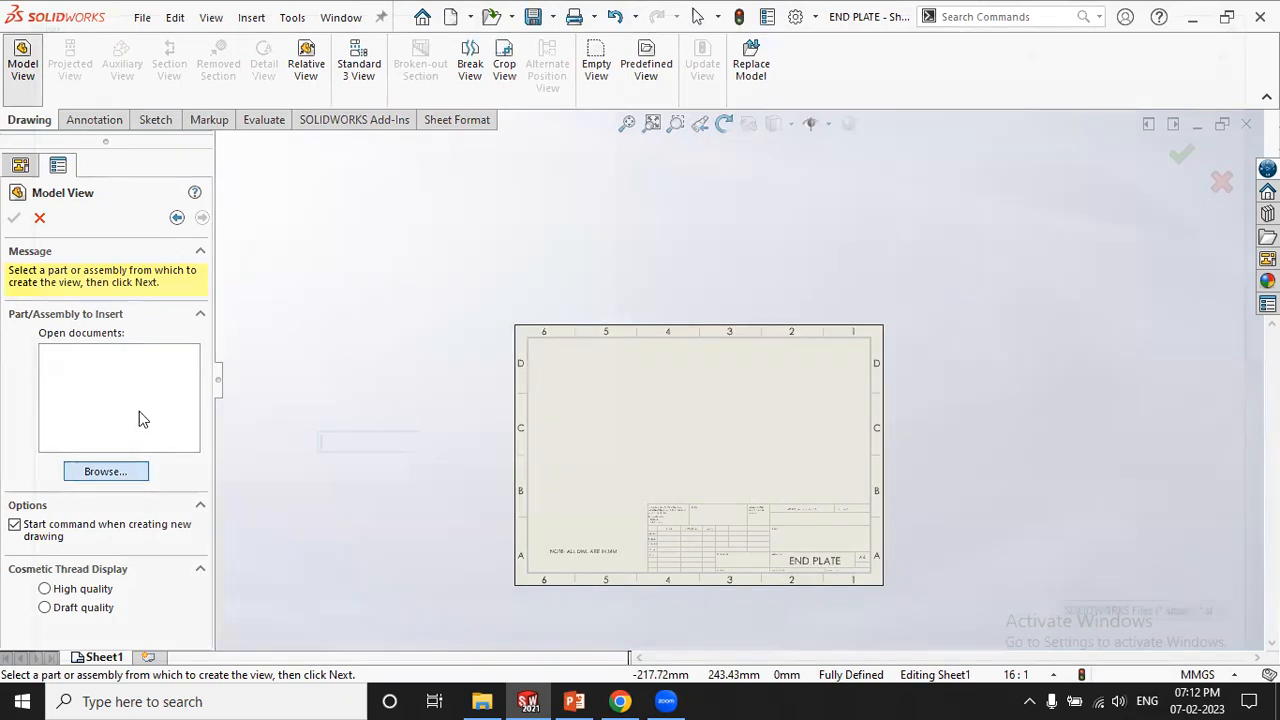
left_click(110, 471)
left_click(220, 131)
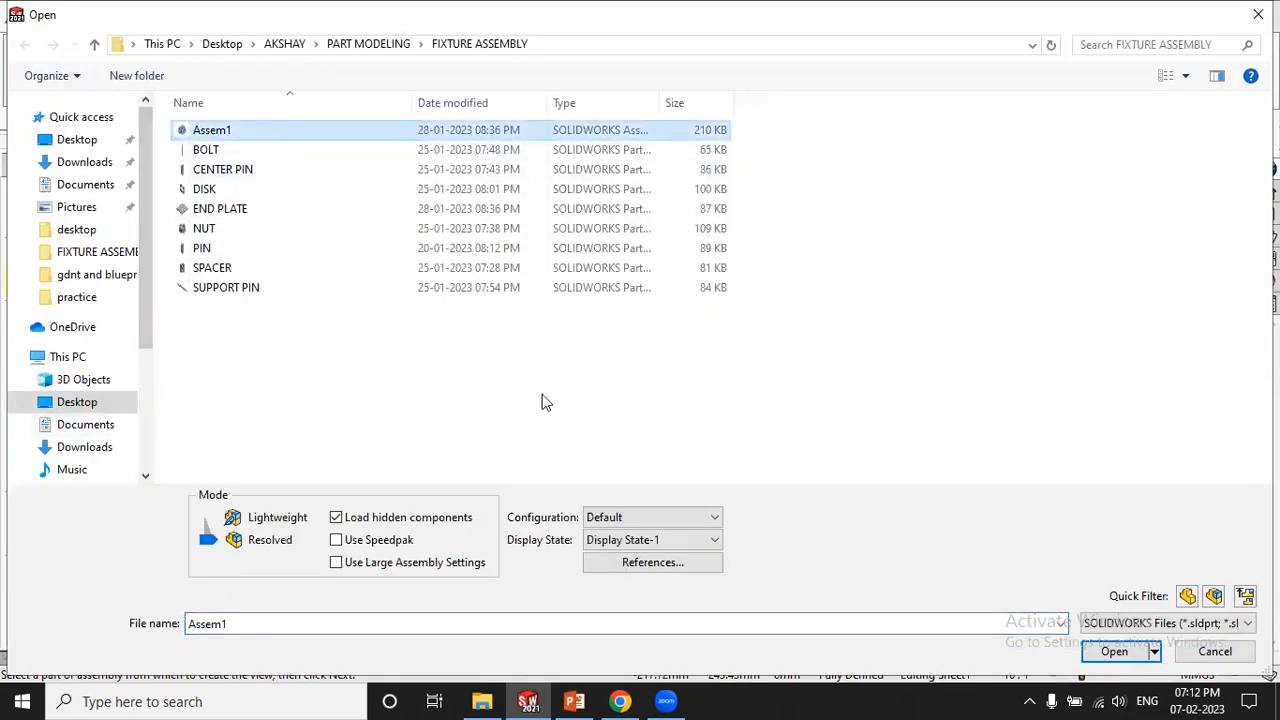
key("Return")
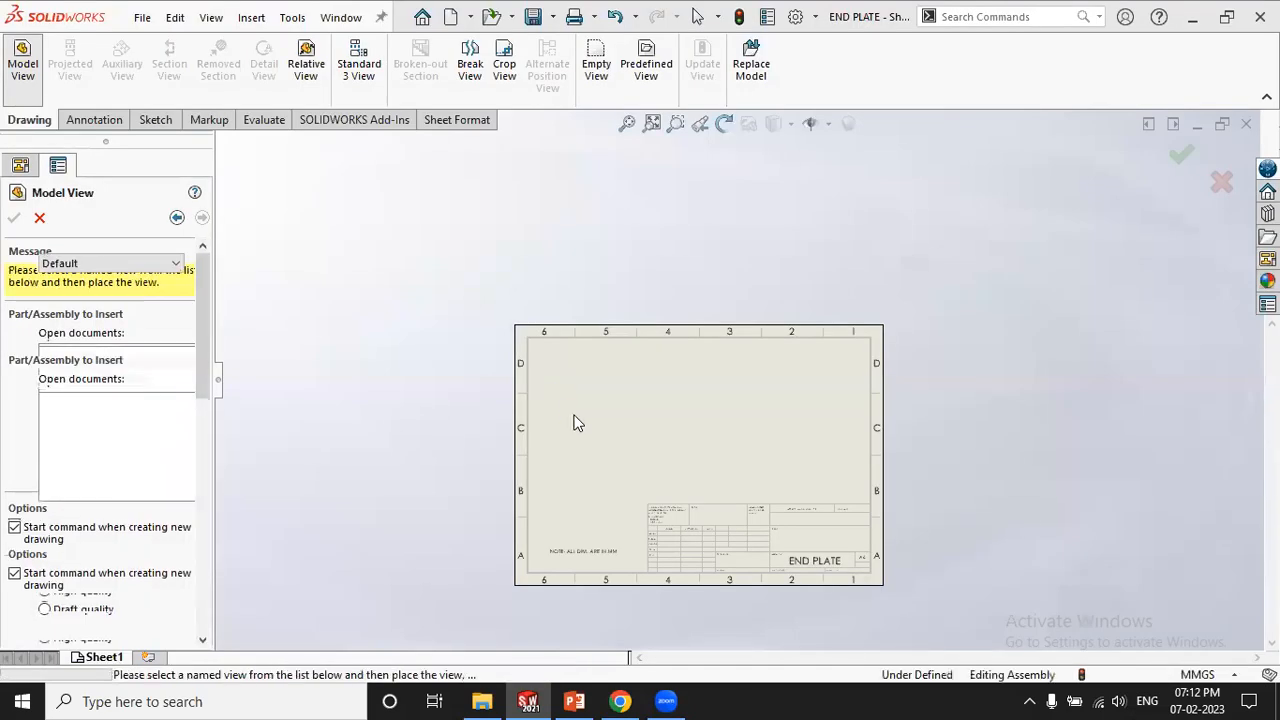
left_click(596, 496)
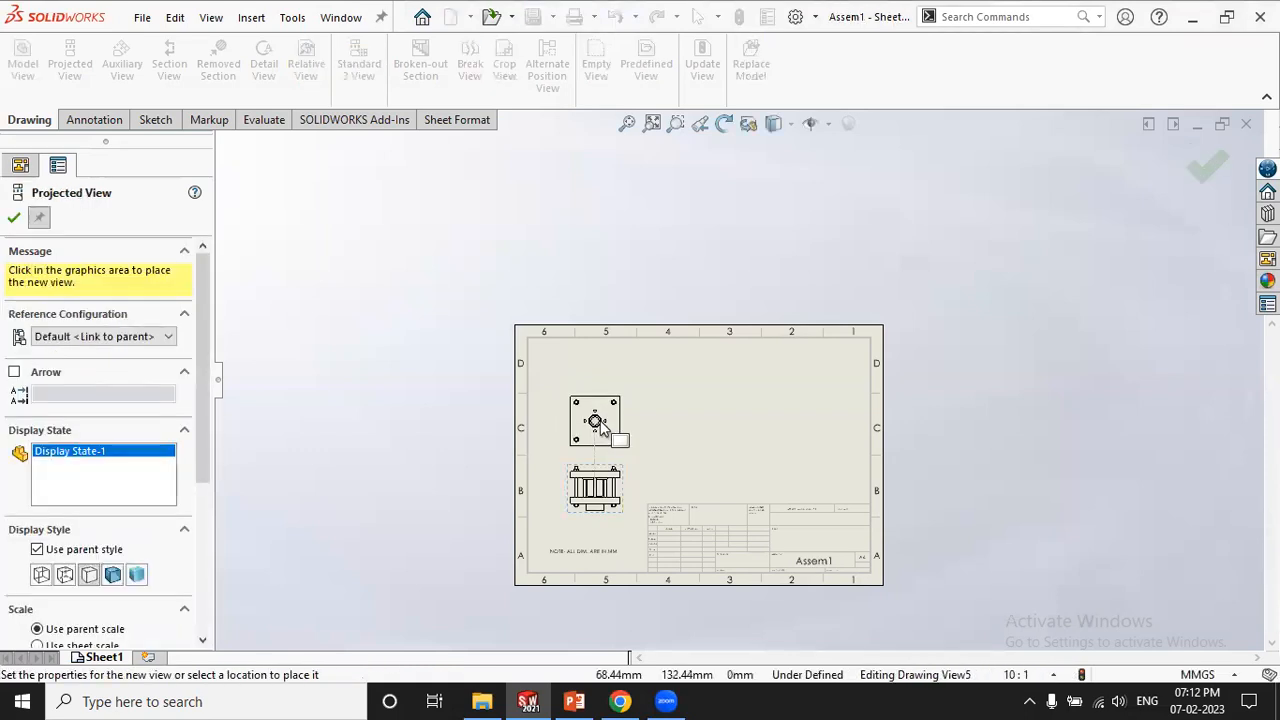
Place a projected top view directly above the Assem1 front view and an isometric projected view diagonally up to its right
left_click(599, 424)
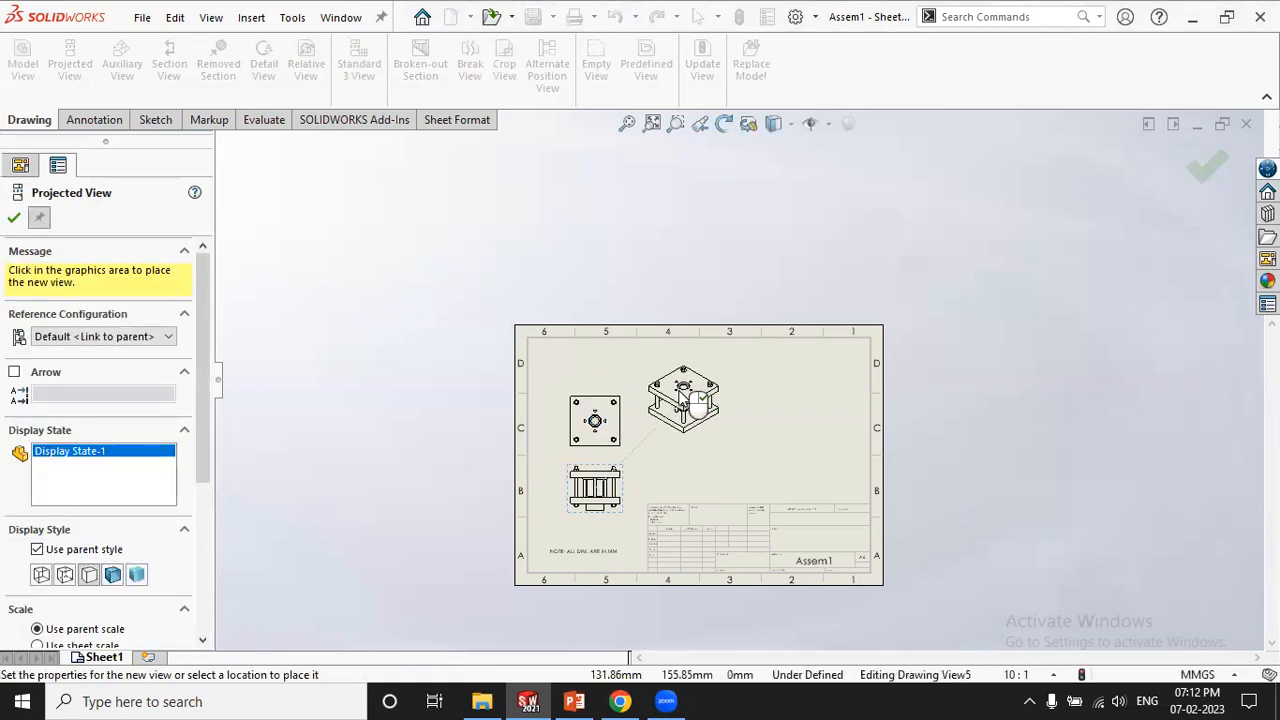
left_click(680, 392)
key("Escape")
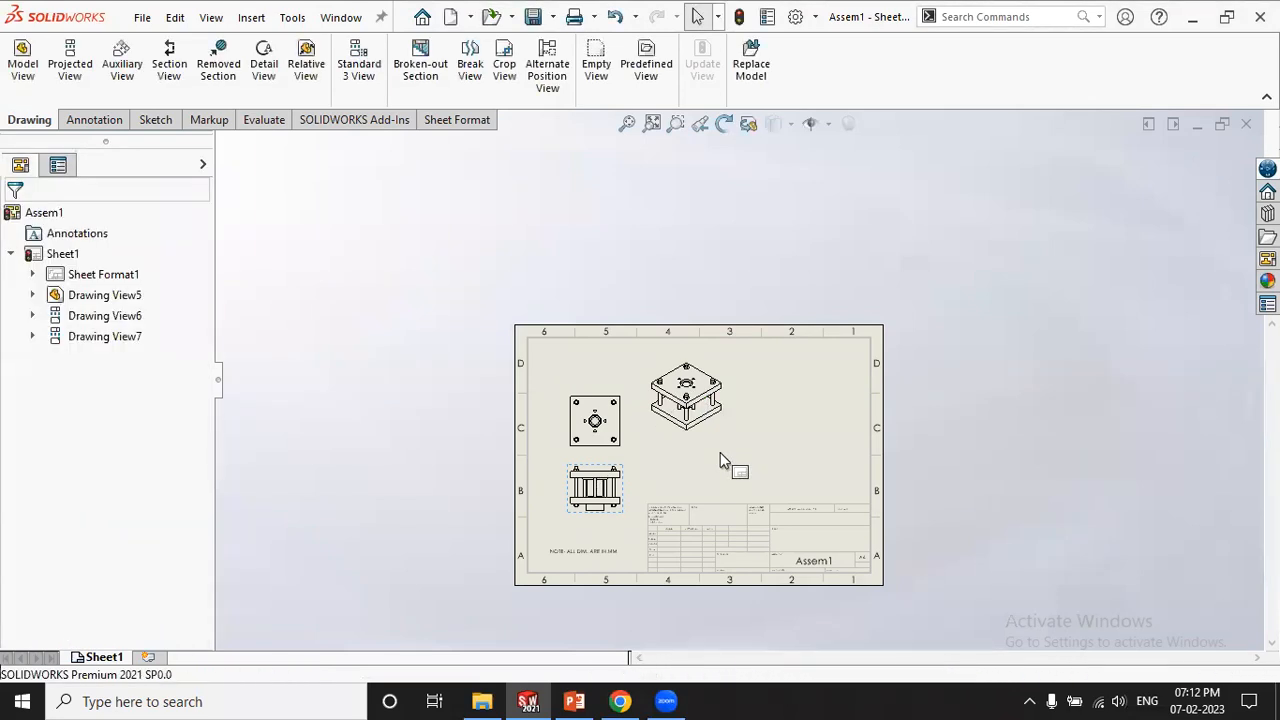
Attach circular item-number balloons to the upper and lower end plates in the isometric view
scroll(706, 446, "down", 1)
scroll(705, 445, "down", 4)
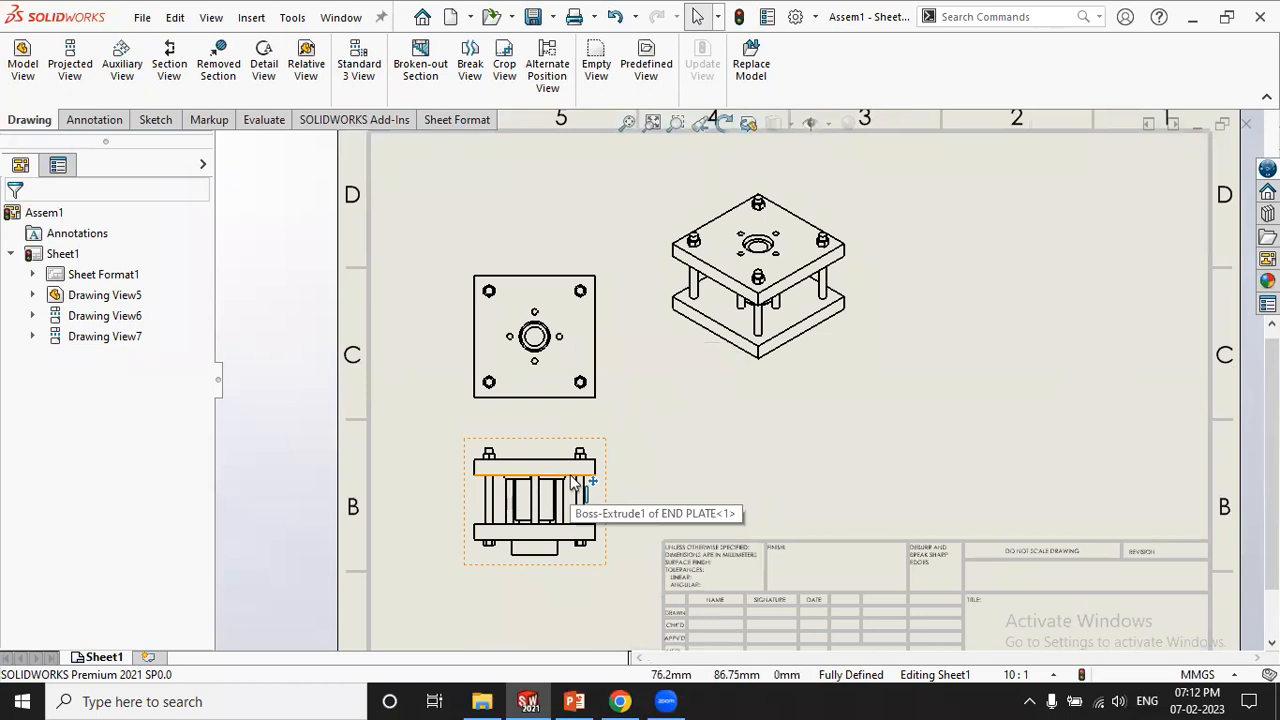
left_click(547, 172)
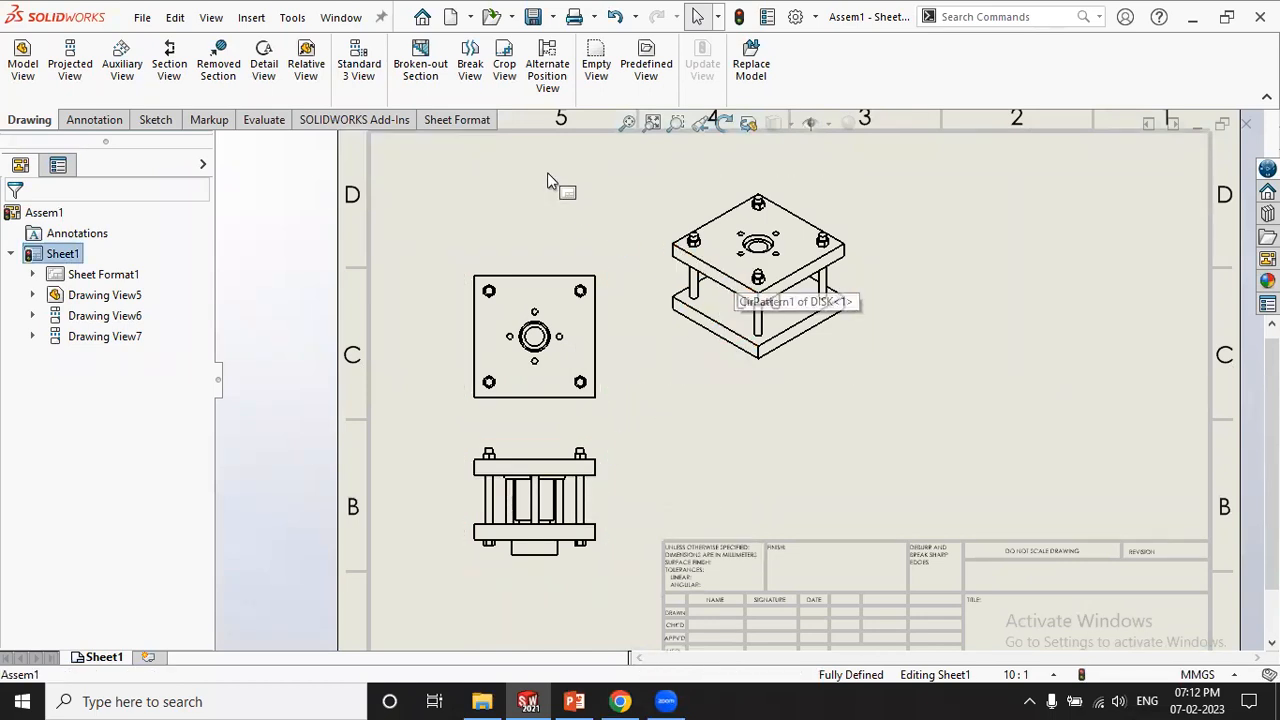
left_click(94, 119)
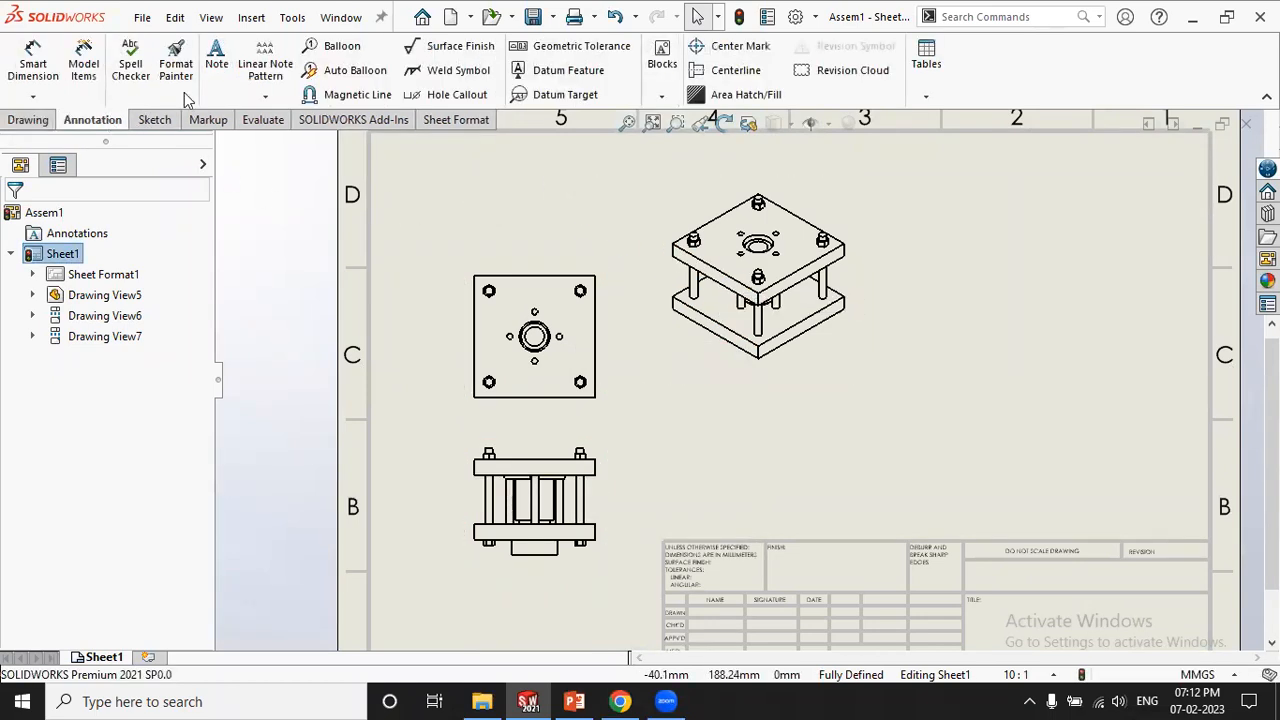
left_click(335, 52)
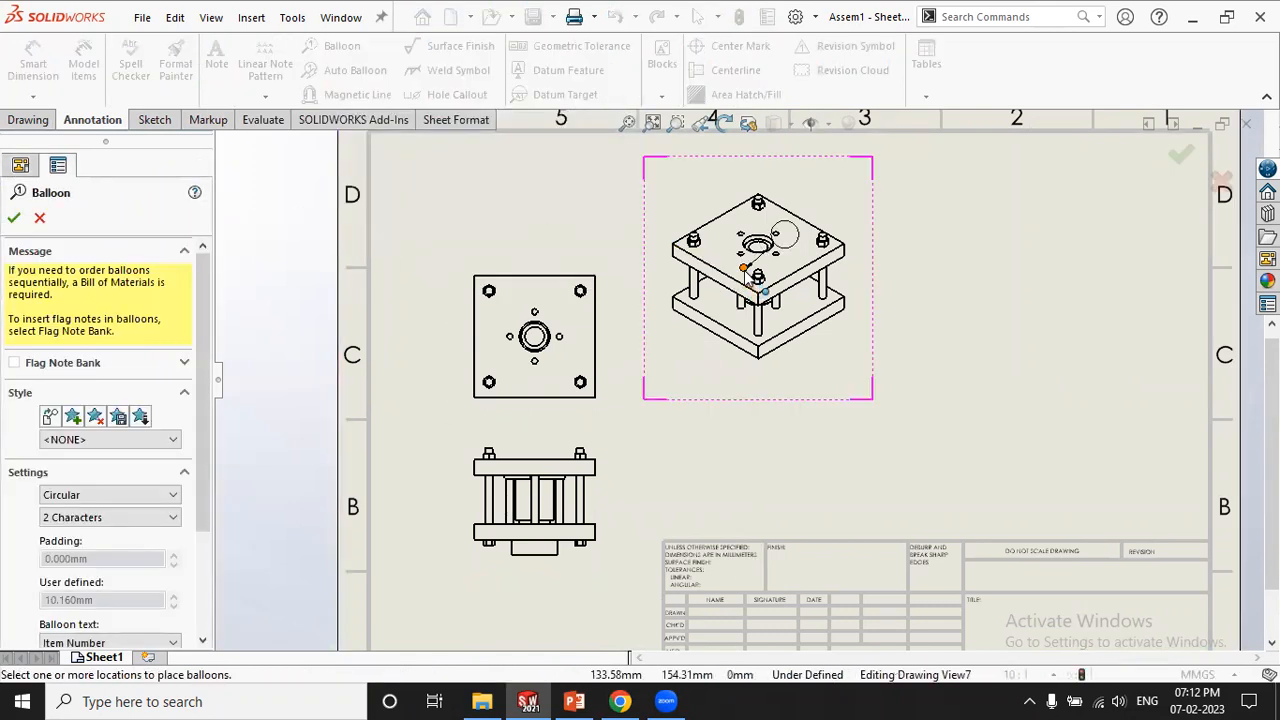
left_click(690, 234)
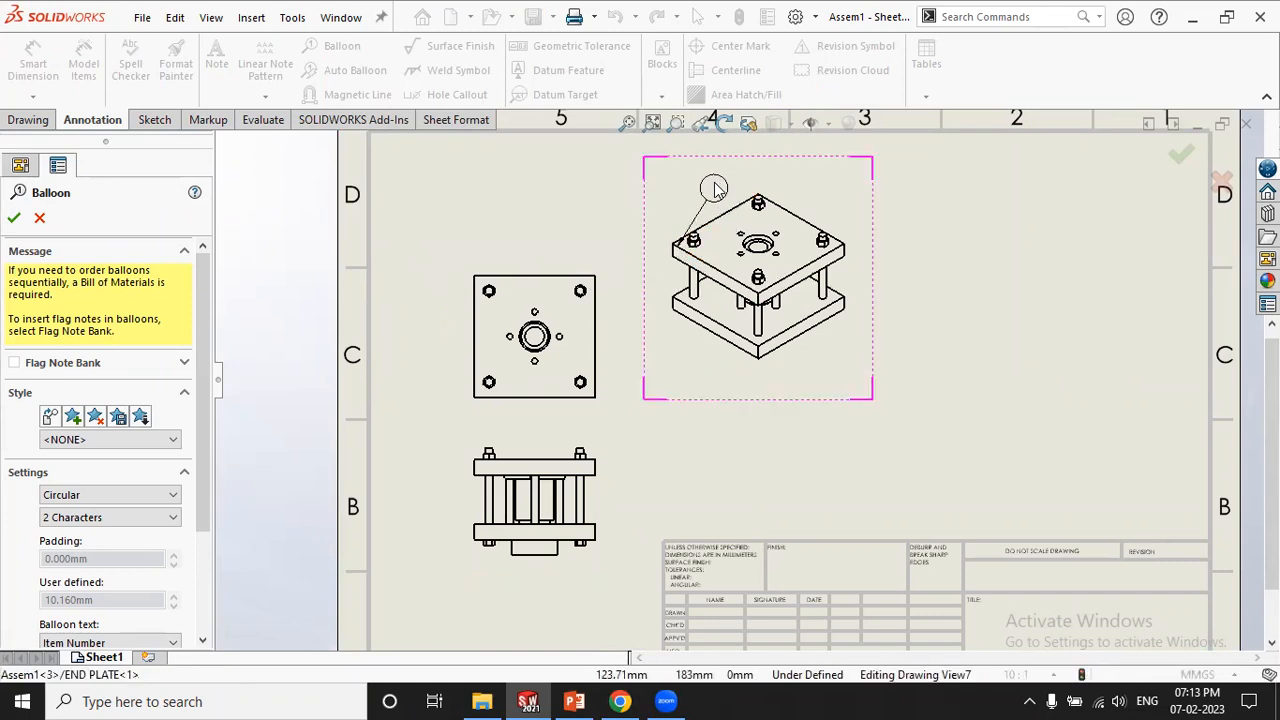
left_click(845, 318)
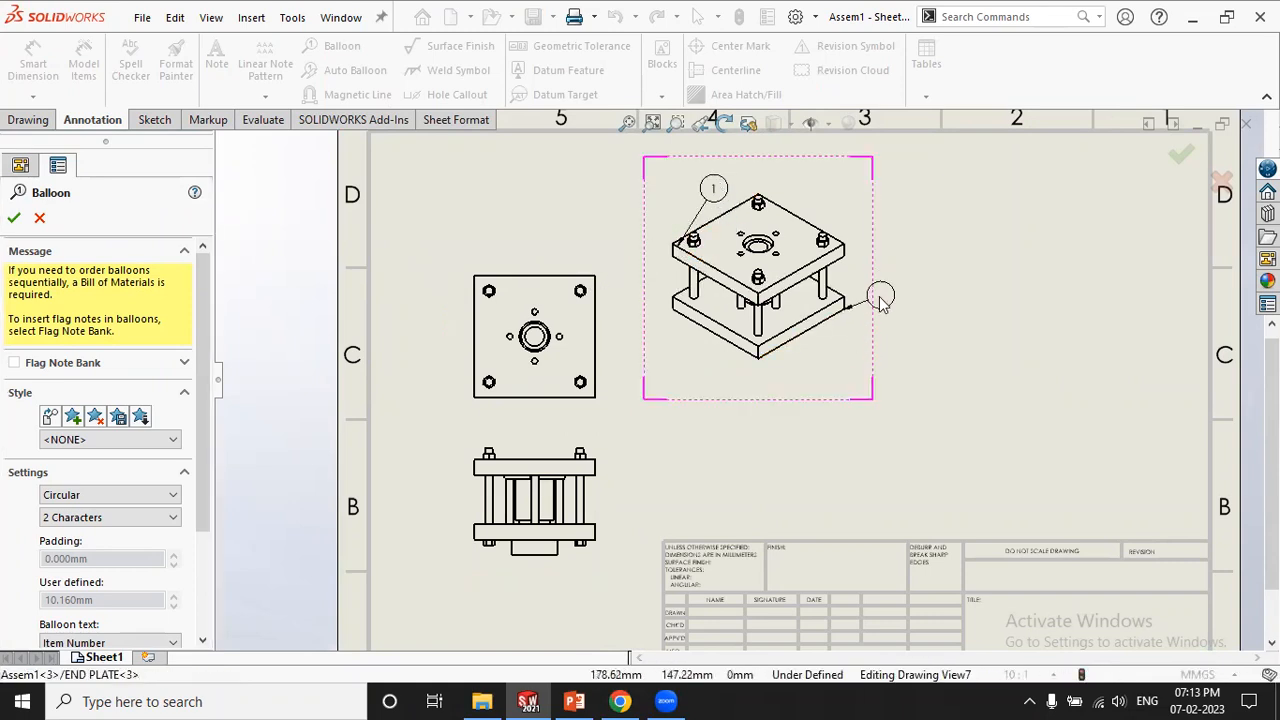
left_click(857, 362)
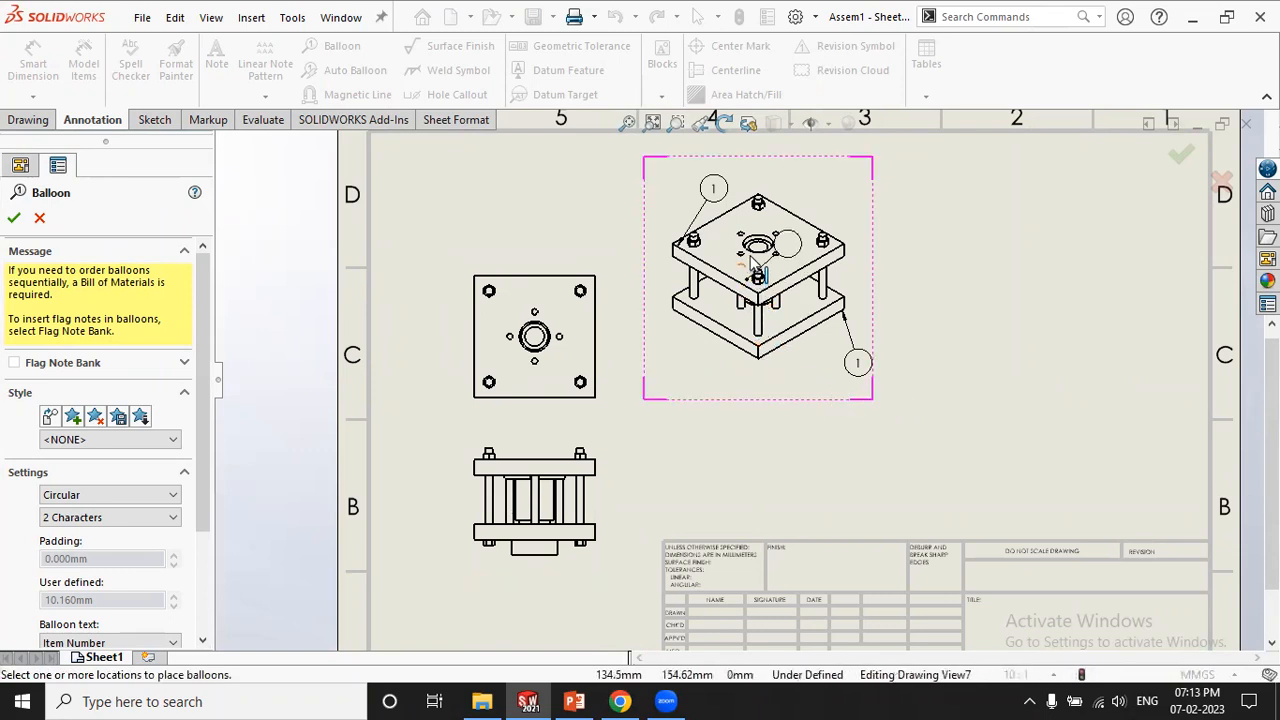
key("Escape")
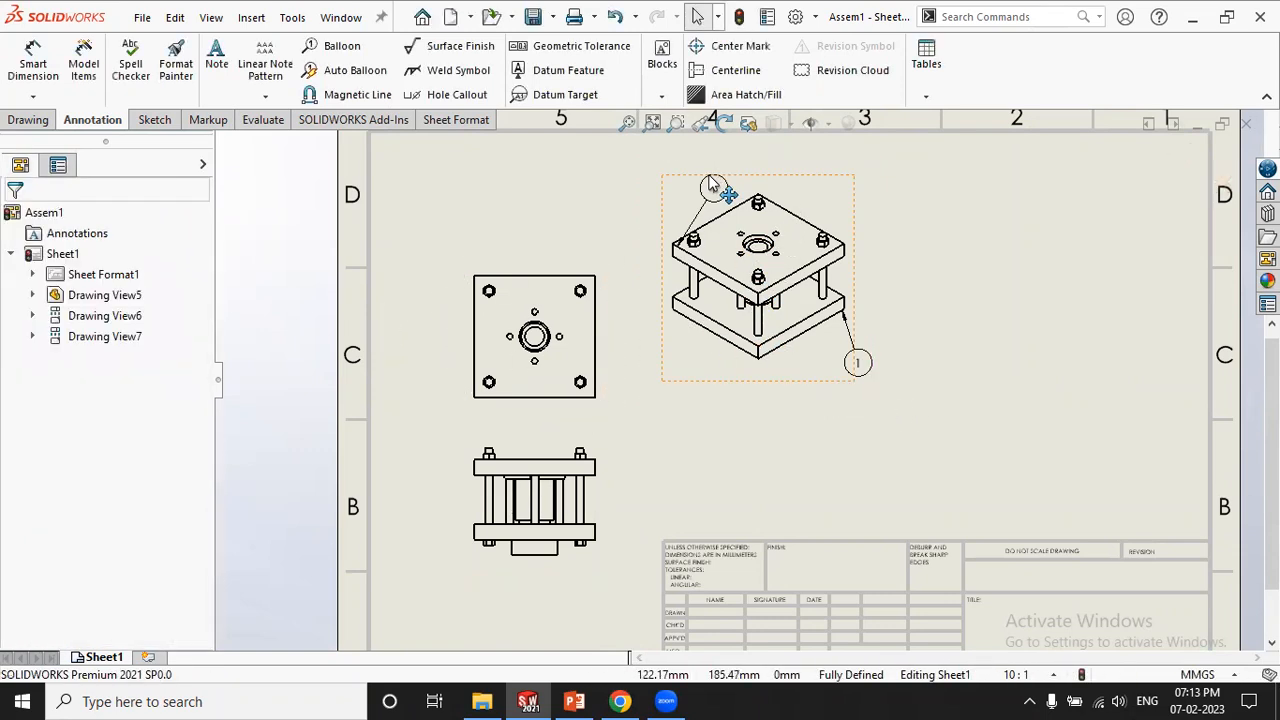
Try to edit the item number of the lower end plate's balloon, and review its balloon text setting
double_click(858, 364)
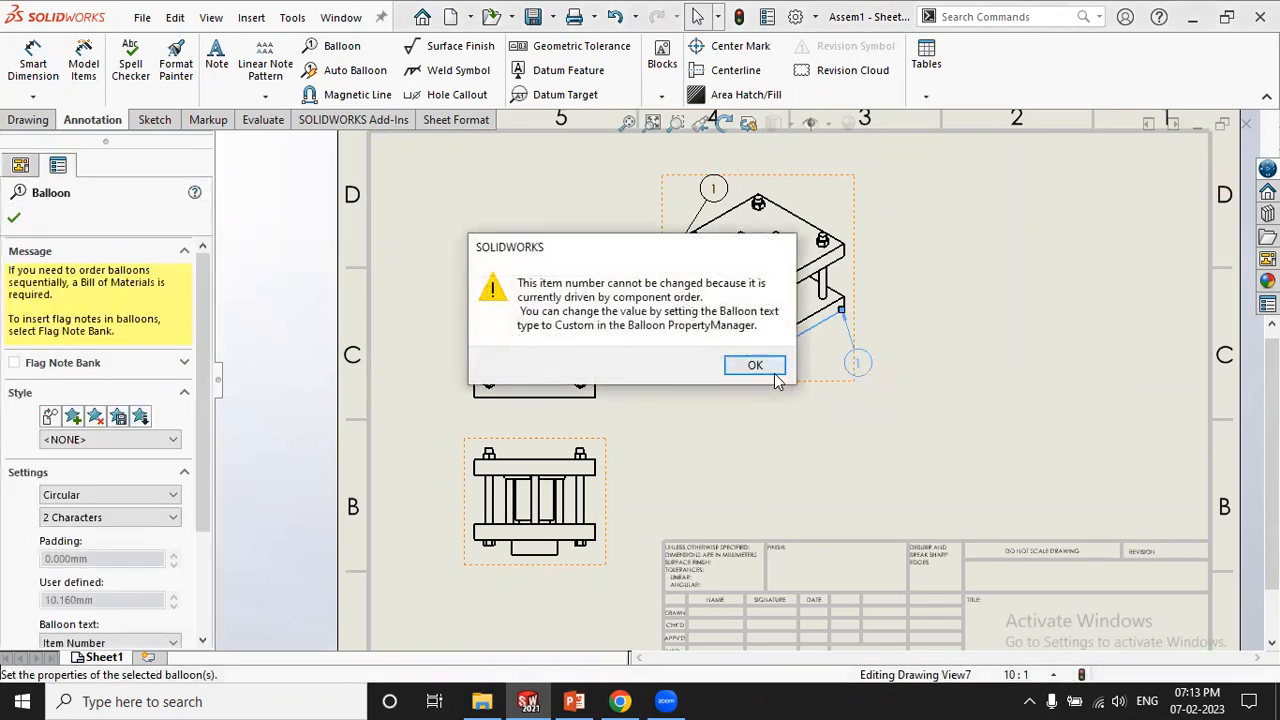
left_click(754, 366)
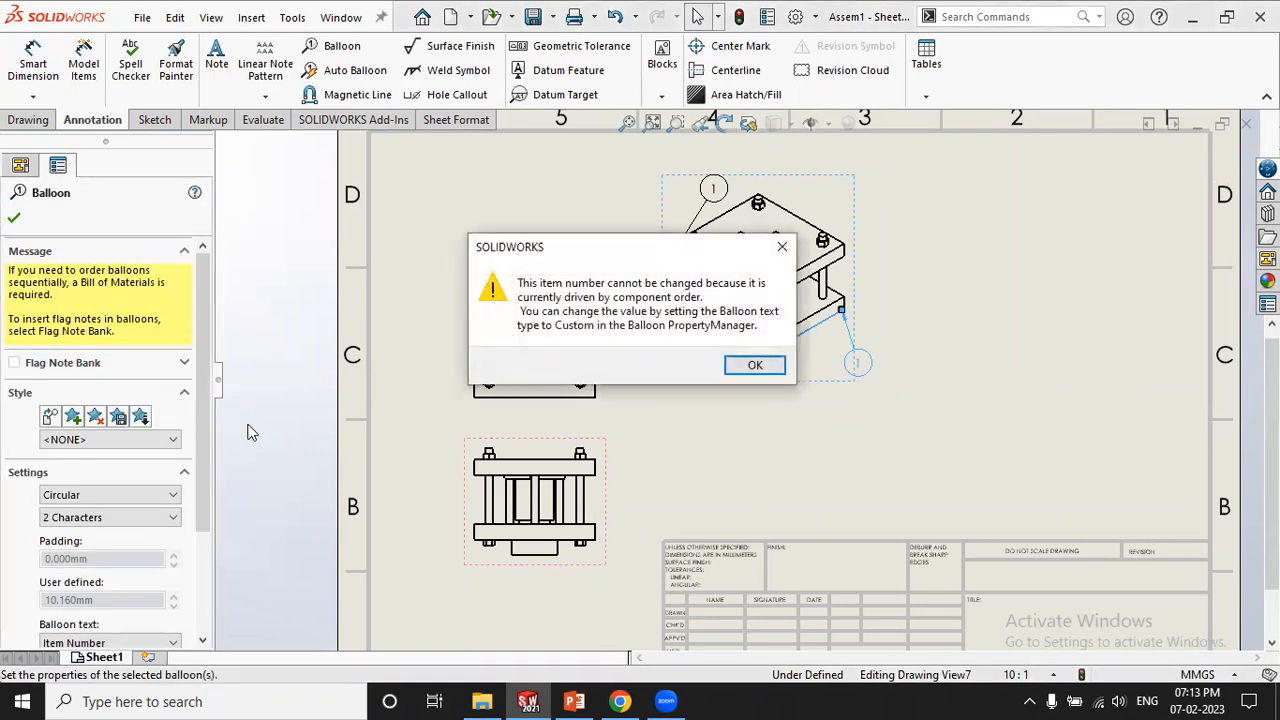
left_click(754, 365)
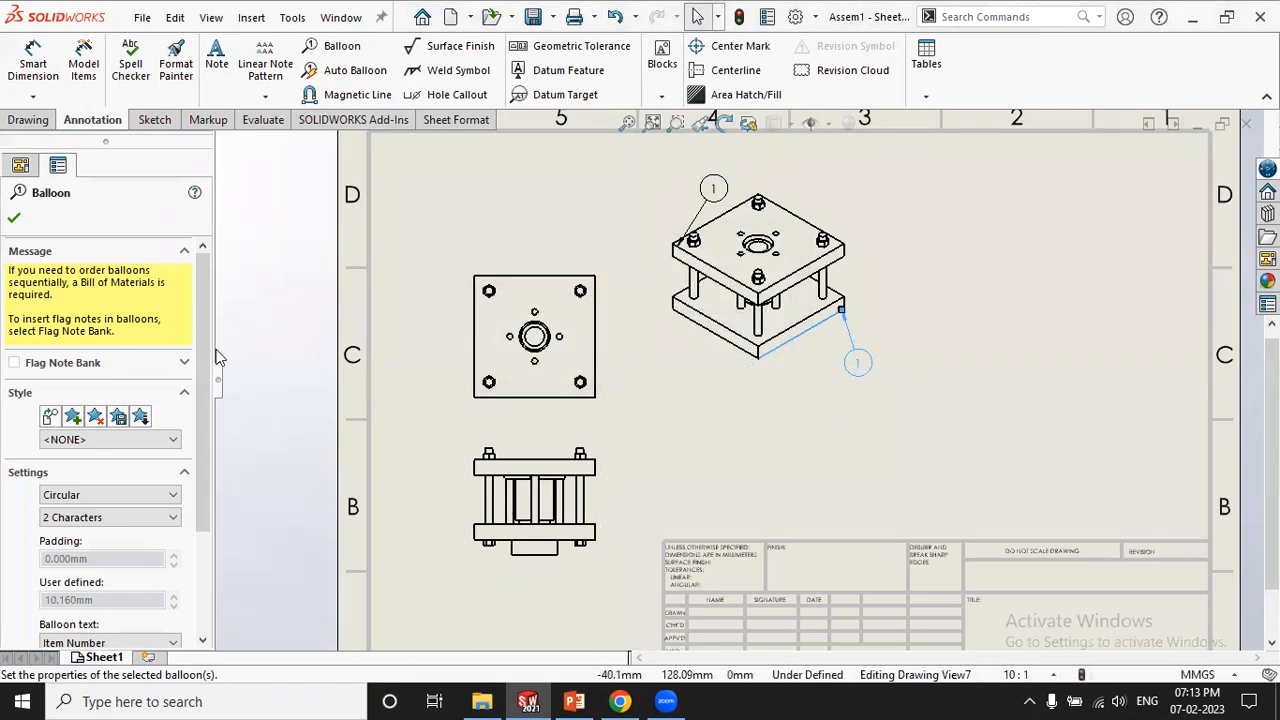
left_click_drag(202, 408, 196, 505)
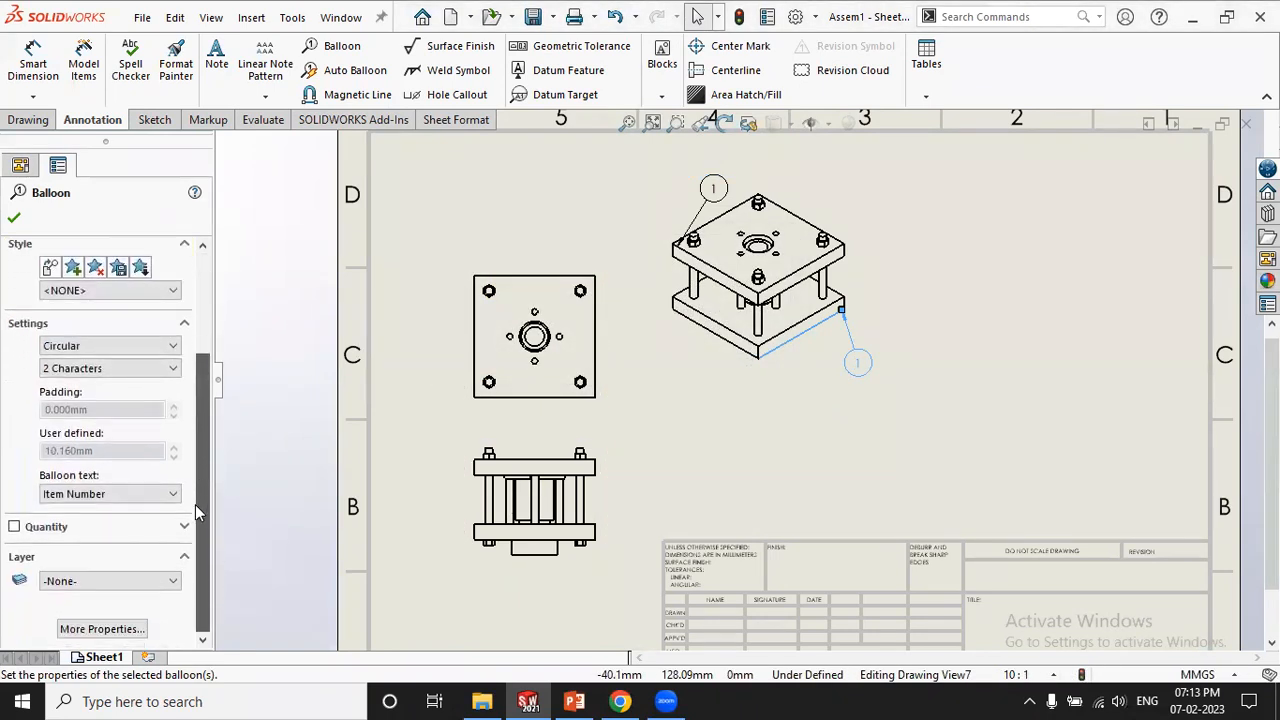
Close the balloon properties and delete both end plate balloons from the isometric view
left_click(14, 217)
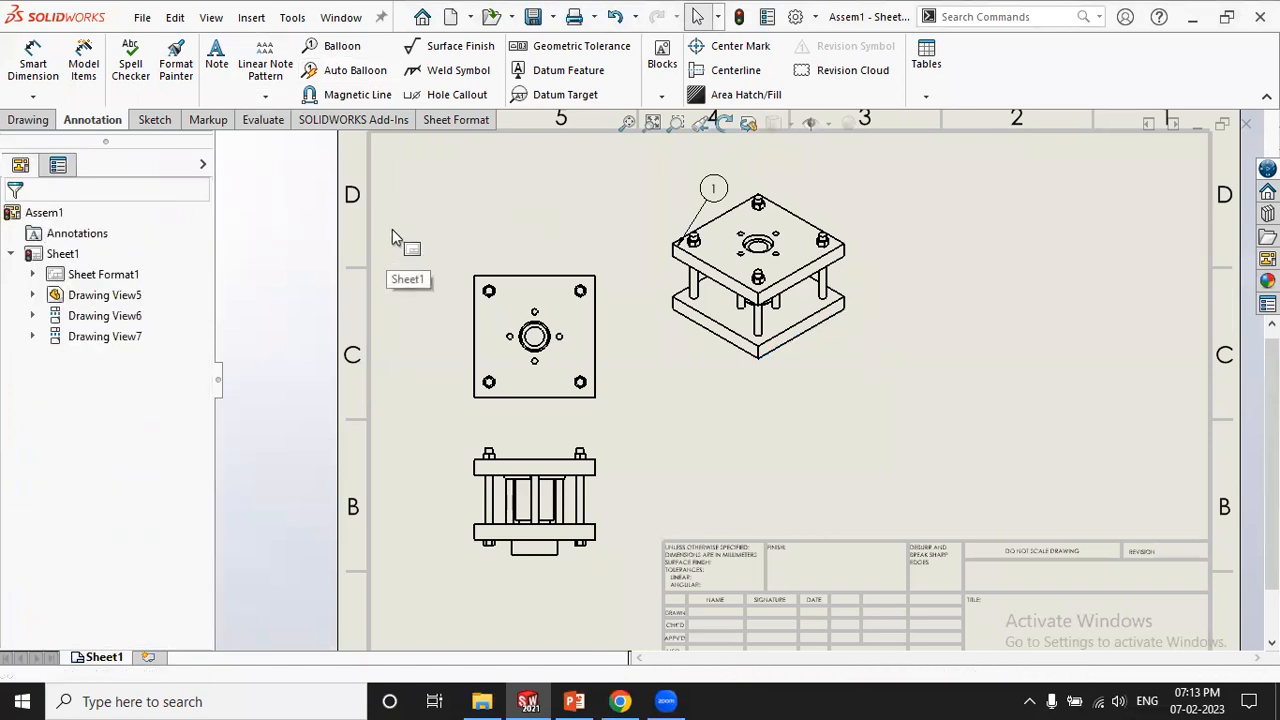
left_click(708, 189)
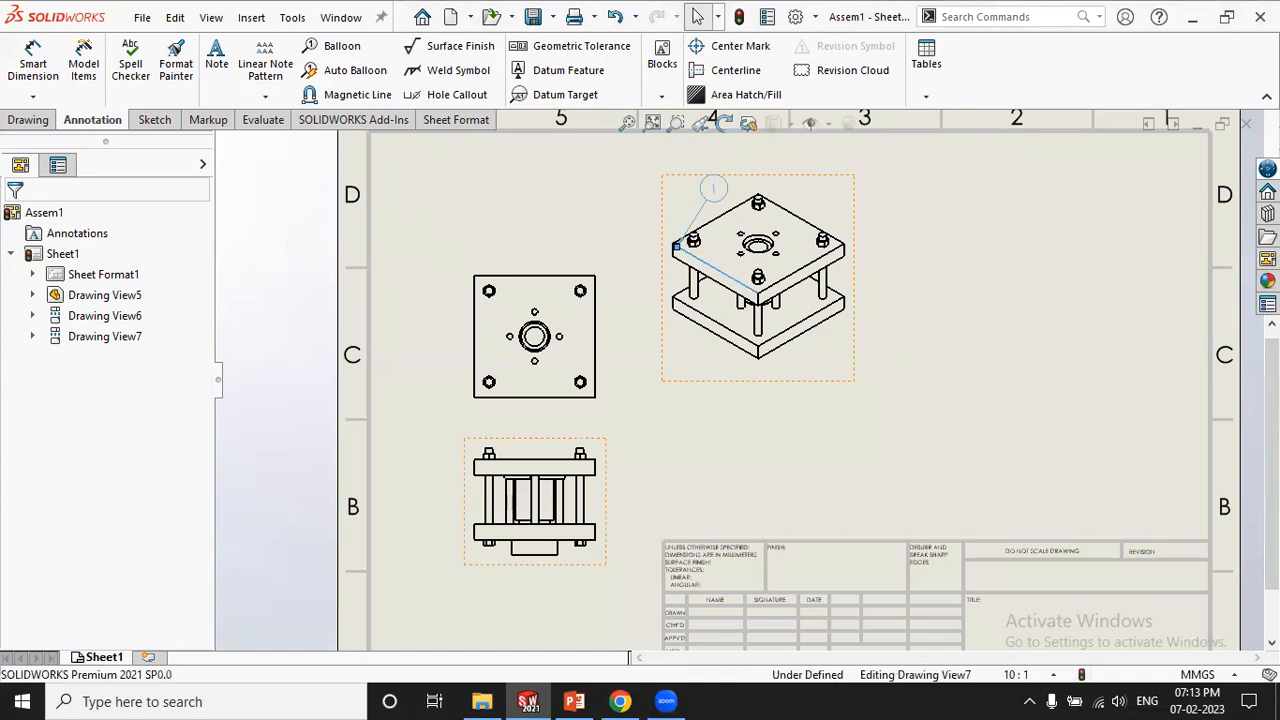
key("Delete")
left_click(330, 77)
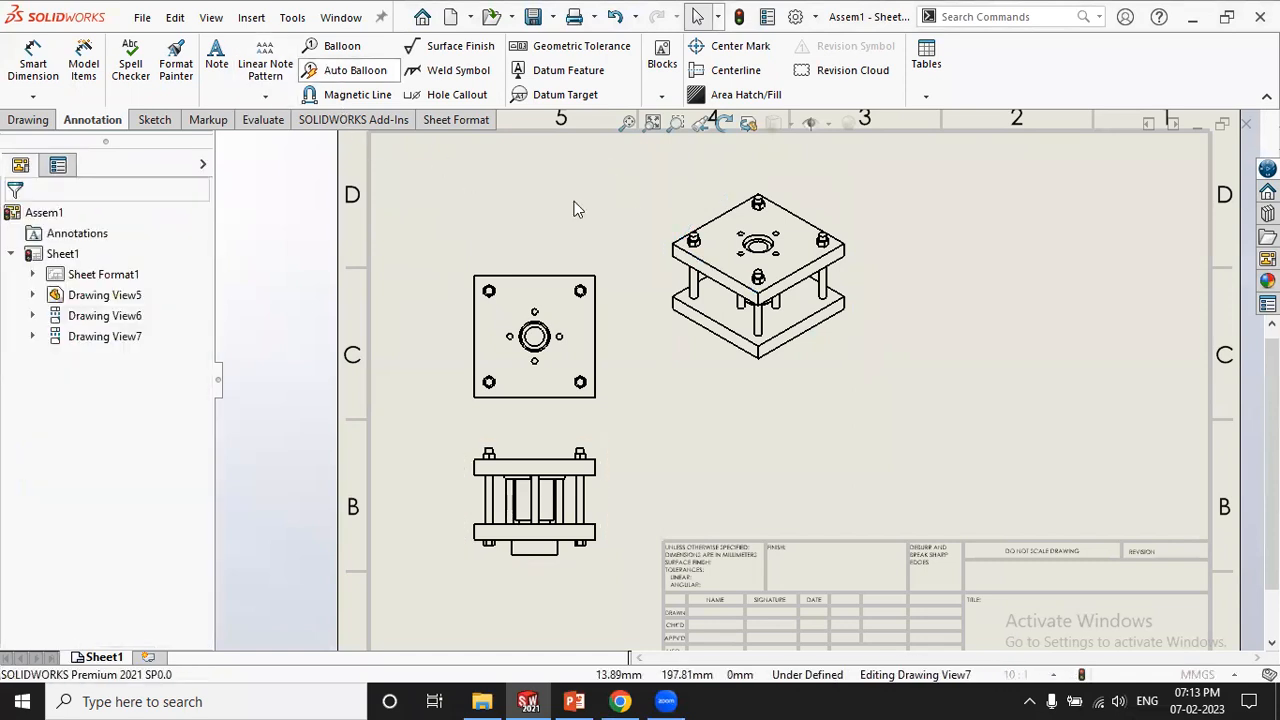
left_click(743, 218)
key("Escape")
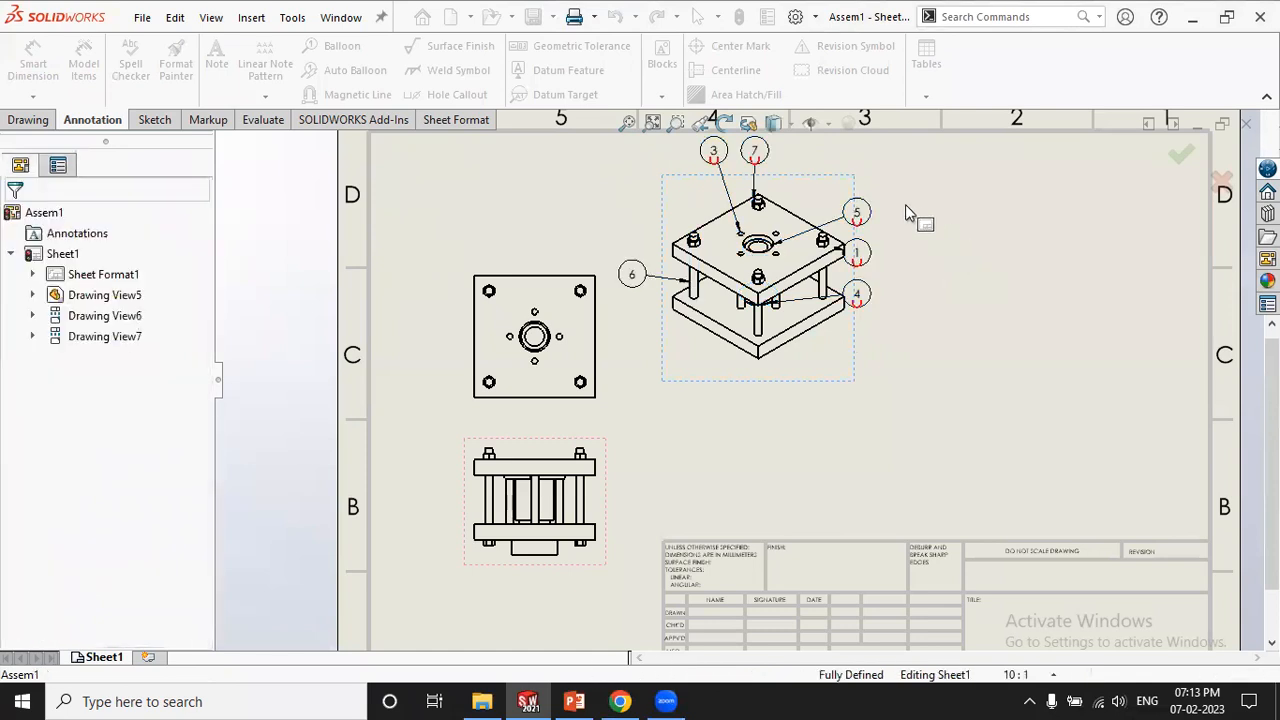
Auto-balloon the isometric view in a square layout, ignoring multiple instances and attaching the leaders to edges
scroll(870, 150, "down", 2)
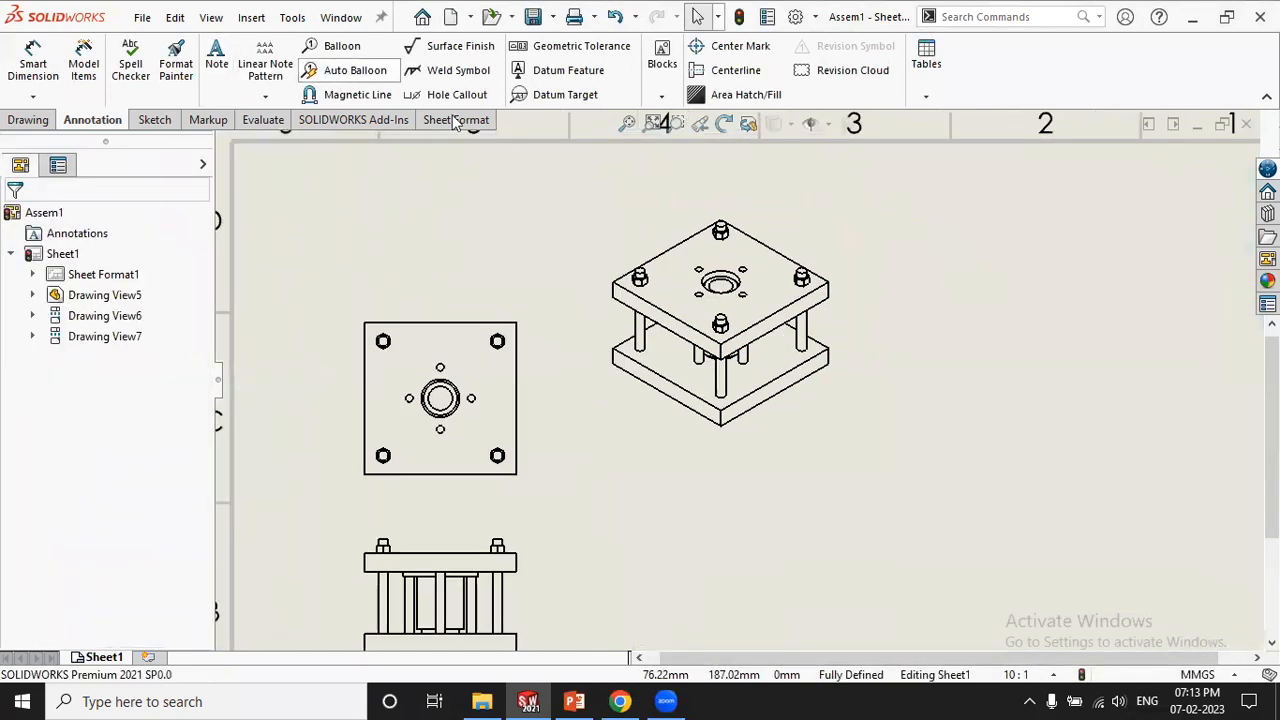
left_click(686, 270)
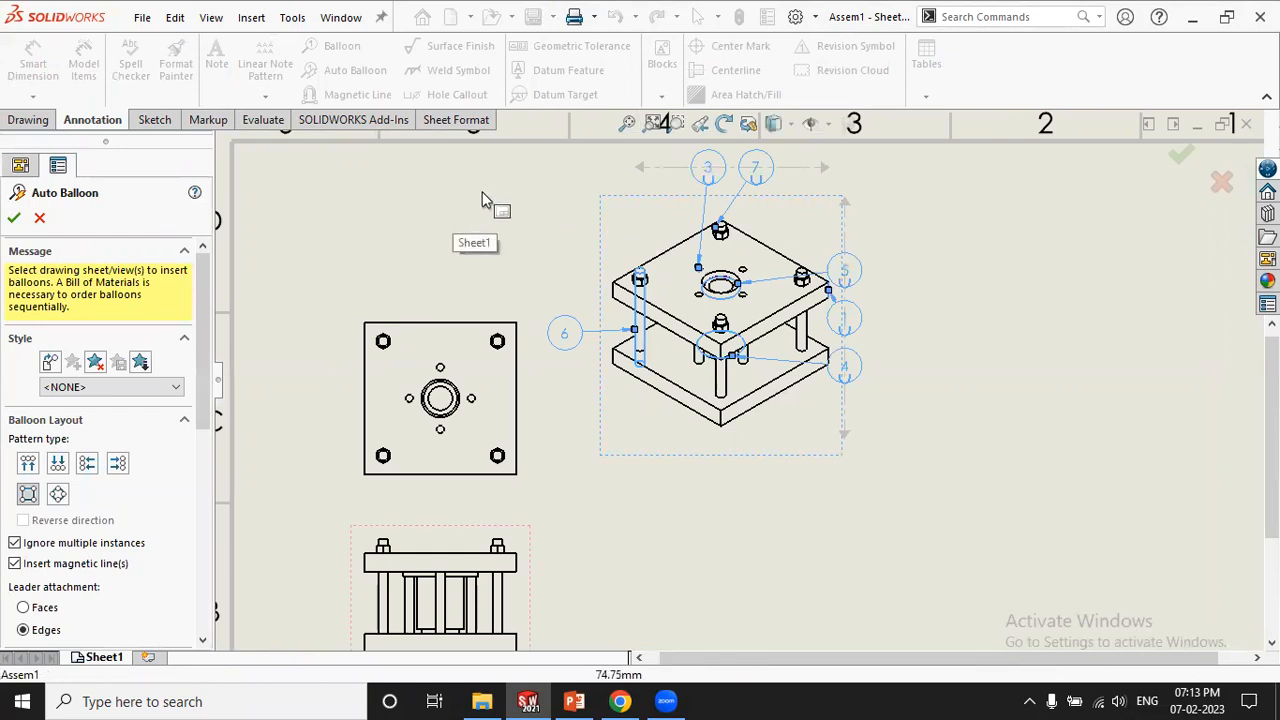
left_click(14, 217)
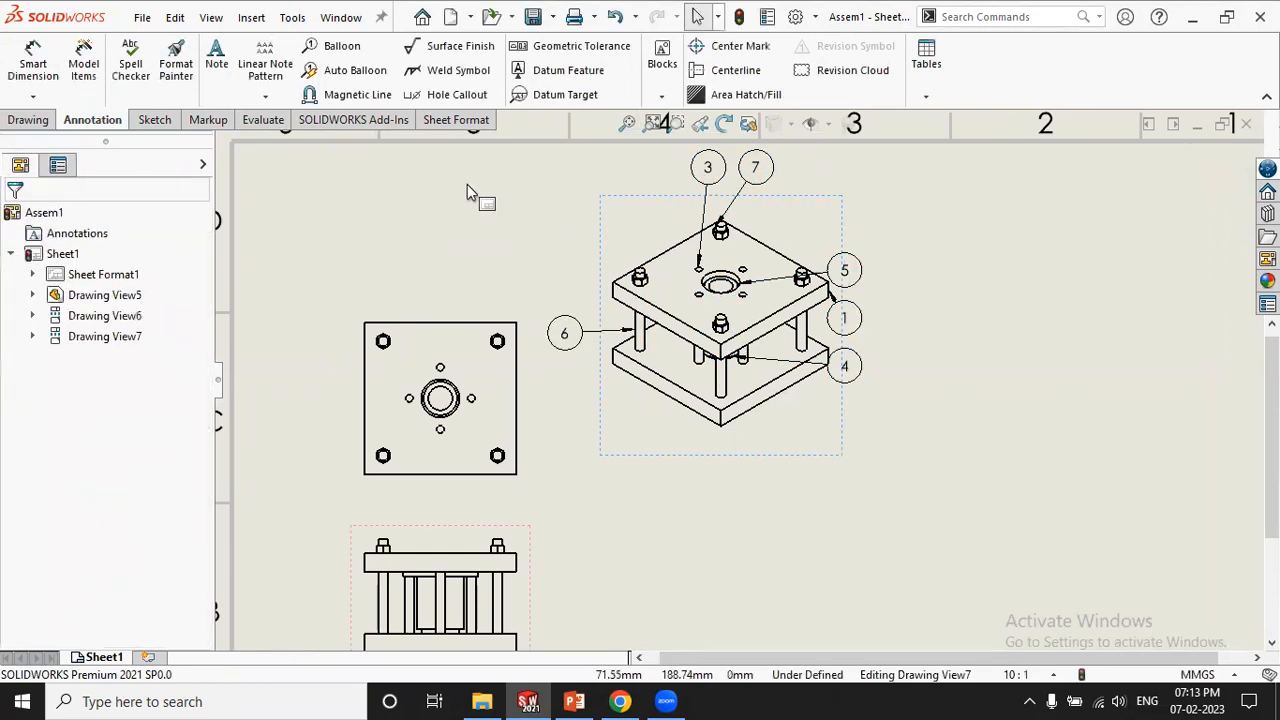
Insert a top-level-only Bill of Materials for the isometric view using the bom-standard template, placing it just above the title block
scroll(755, 210, "down", 1)
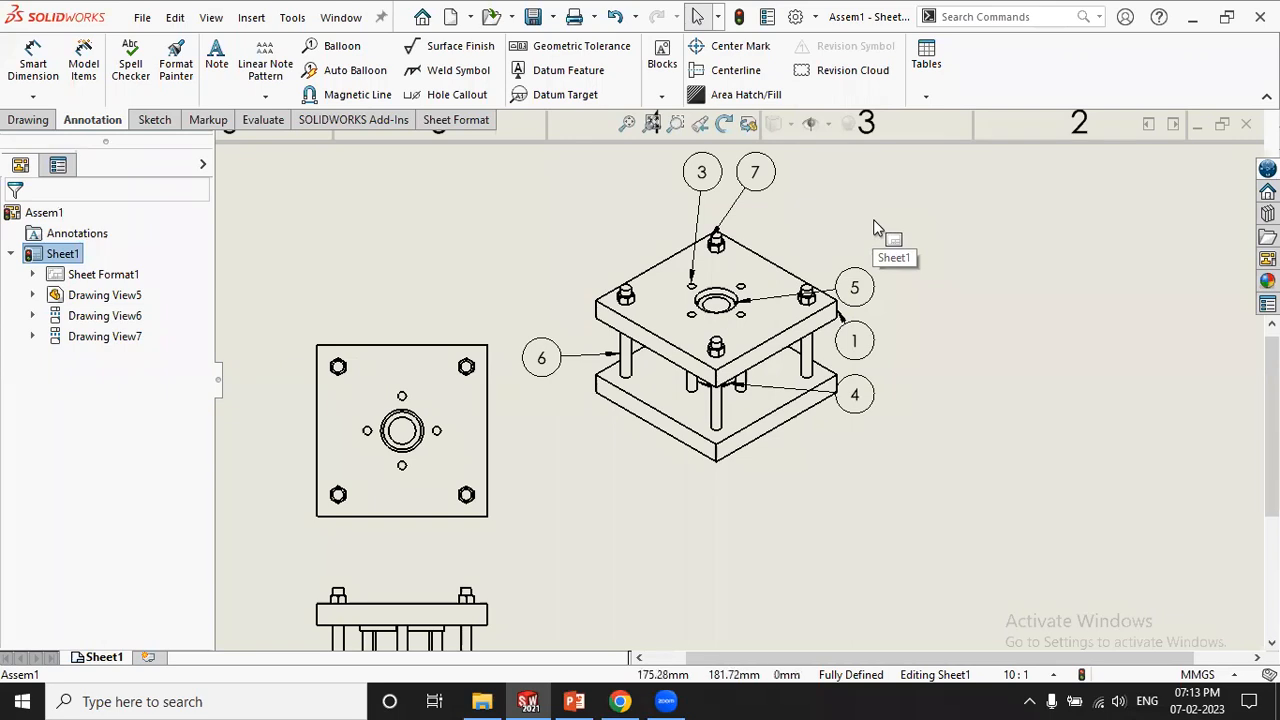
left_click(924, 98)
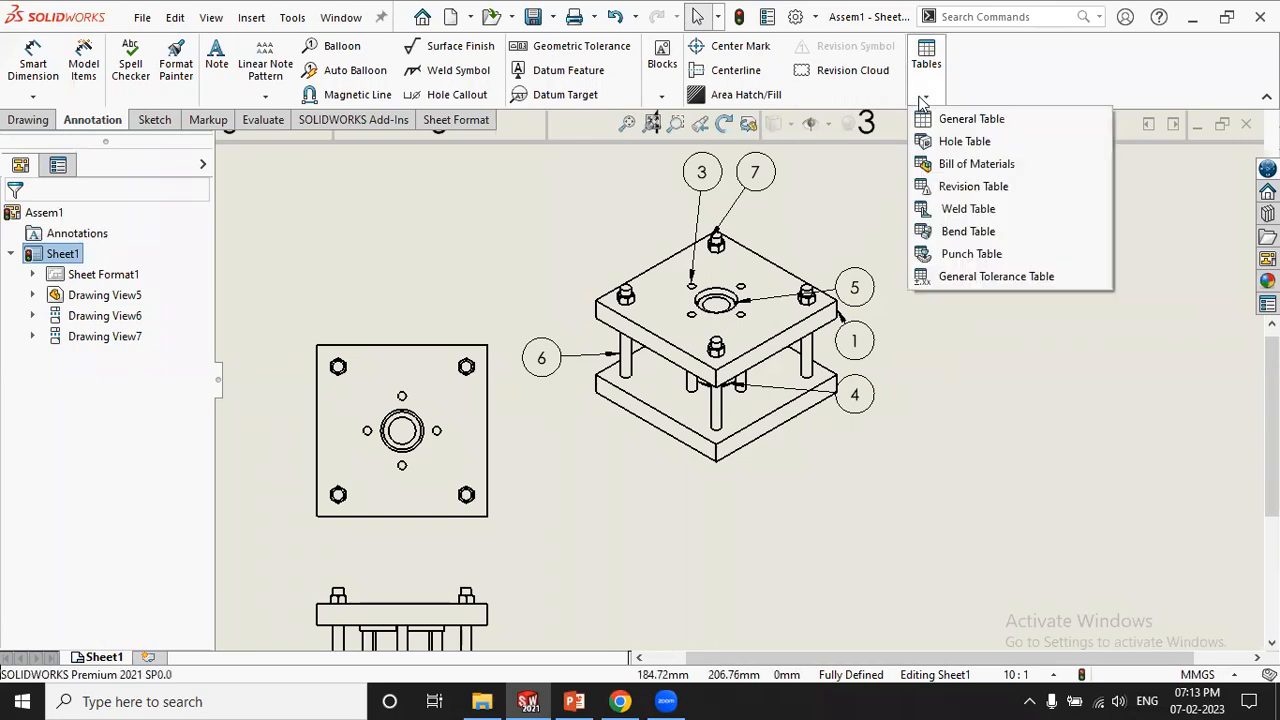
left_click(948, 166)
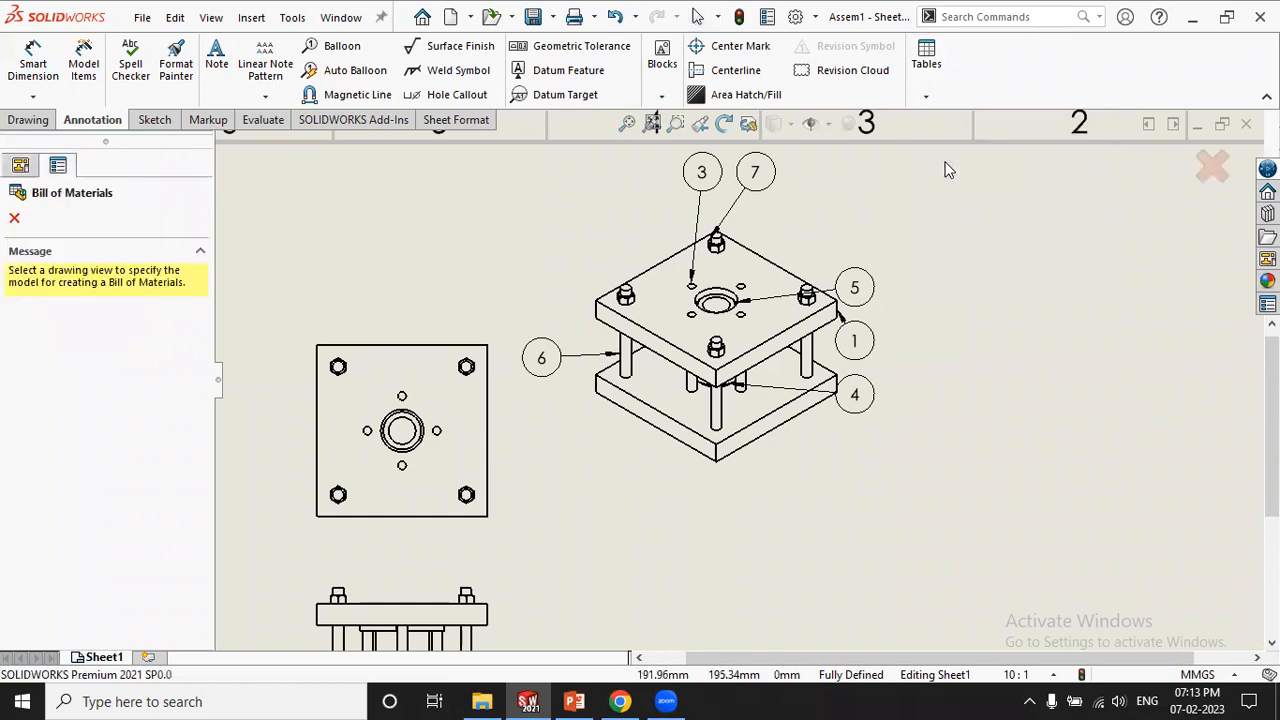
left_click(603, 266)
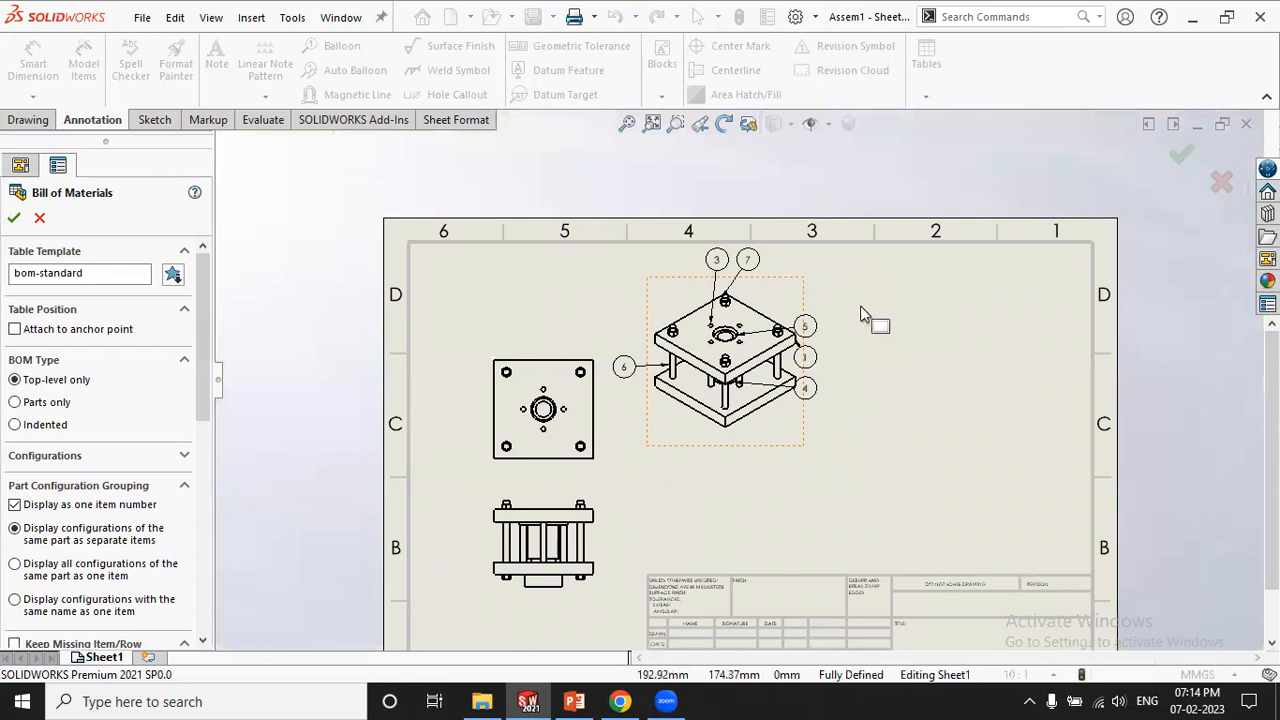
left_click(15, 221)
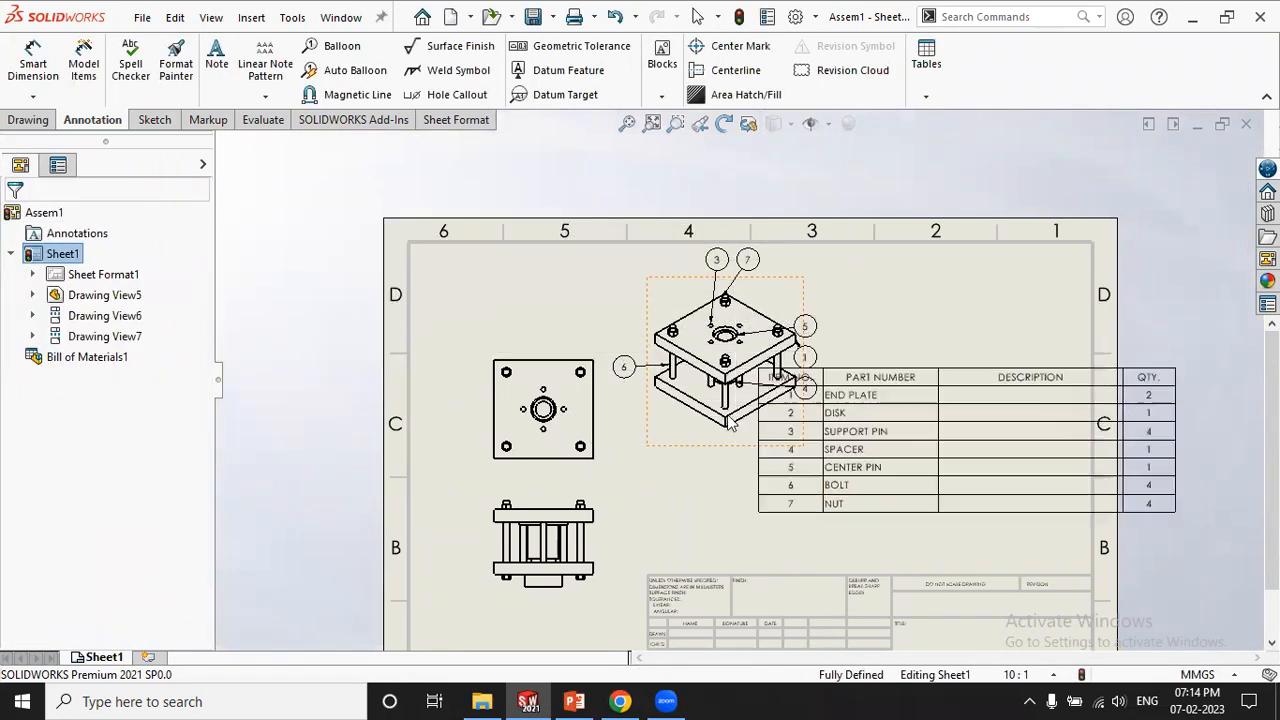
left_click(700, 440)
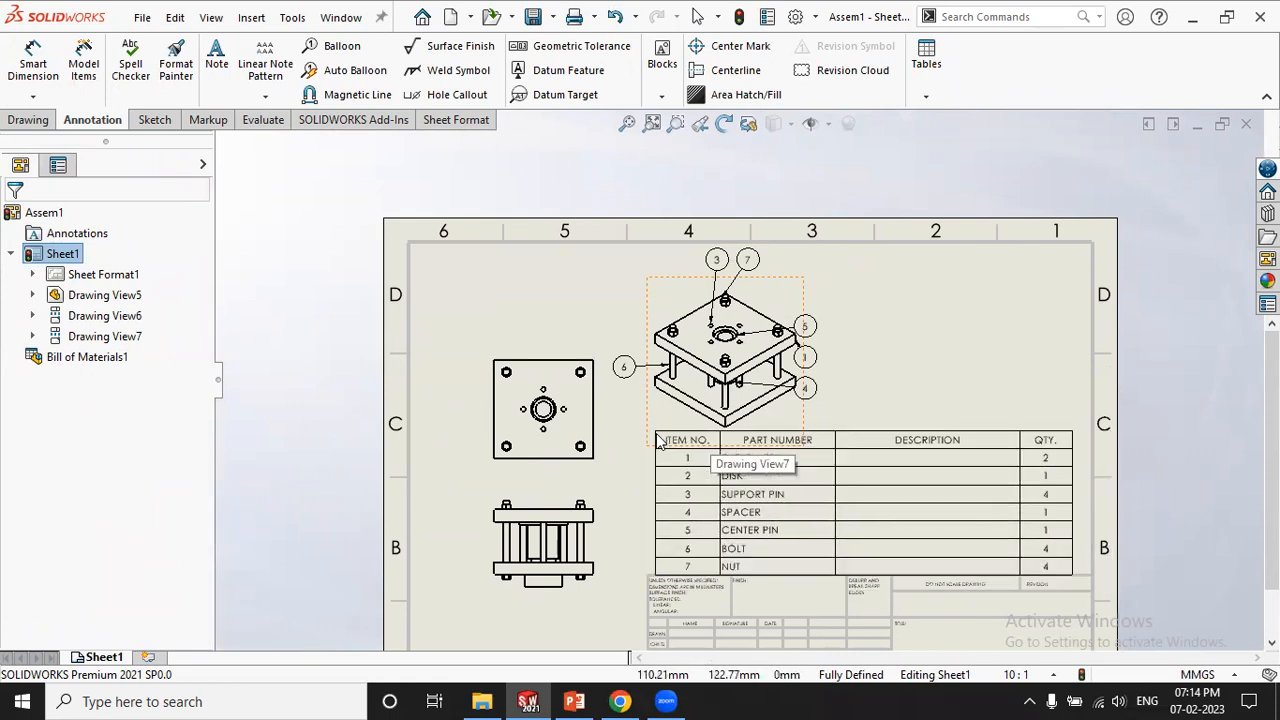
left_click(657, 440)
Enter "MAT - M.S" as the END PLATE description in the Bill of Materials
scroll(867, 572, "down", 1)
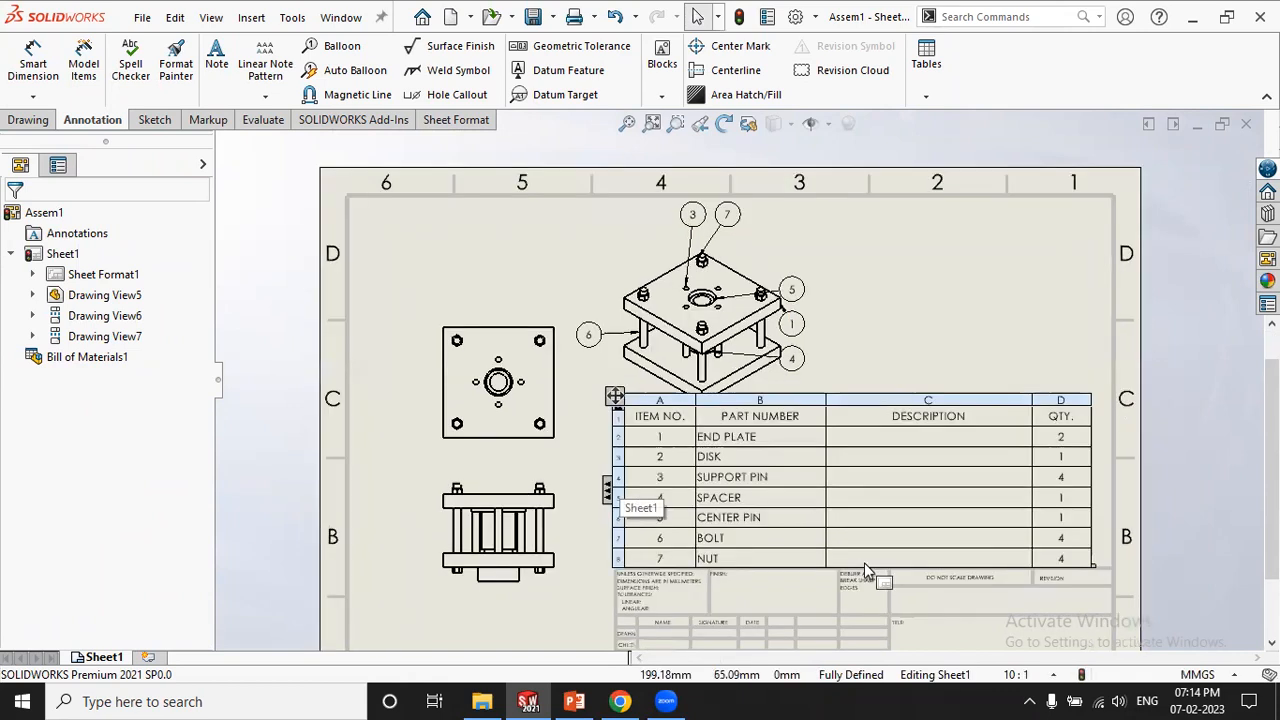
scroll(867, 572, "down", 1)
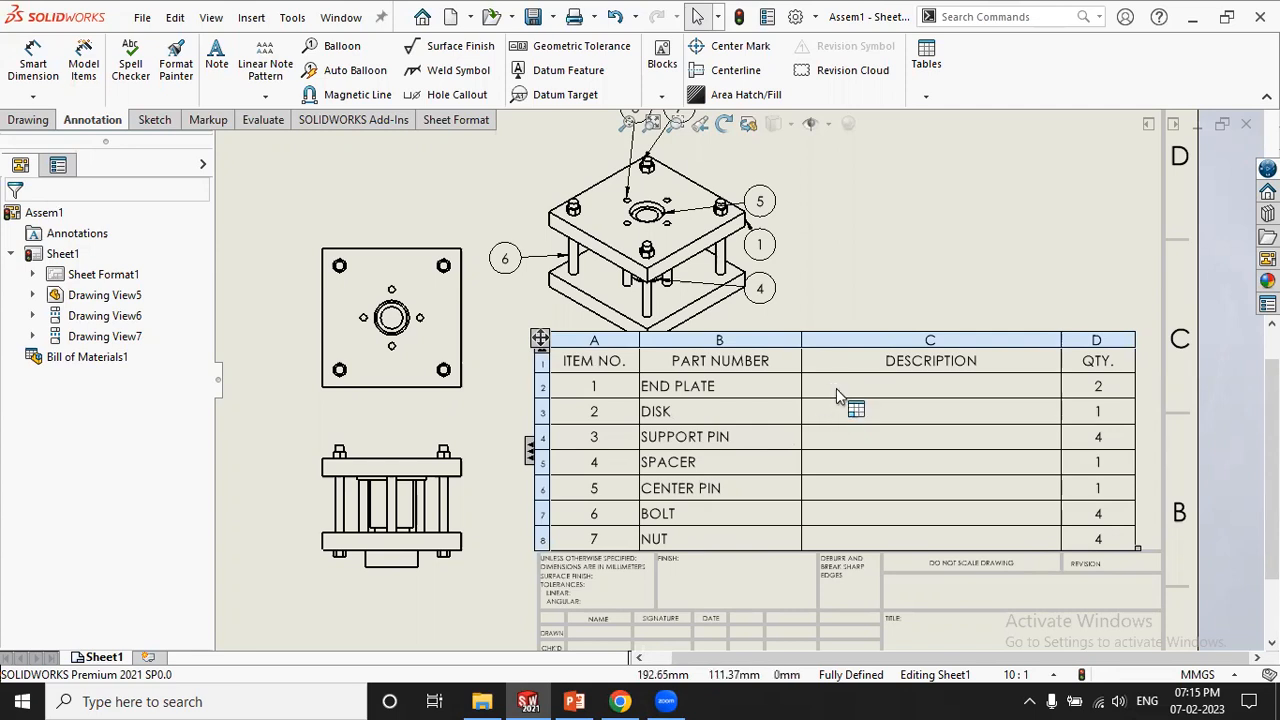
left_click(846, 389)
double_click(838, 391)
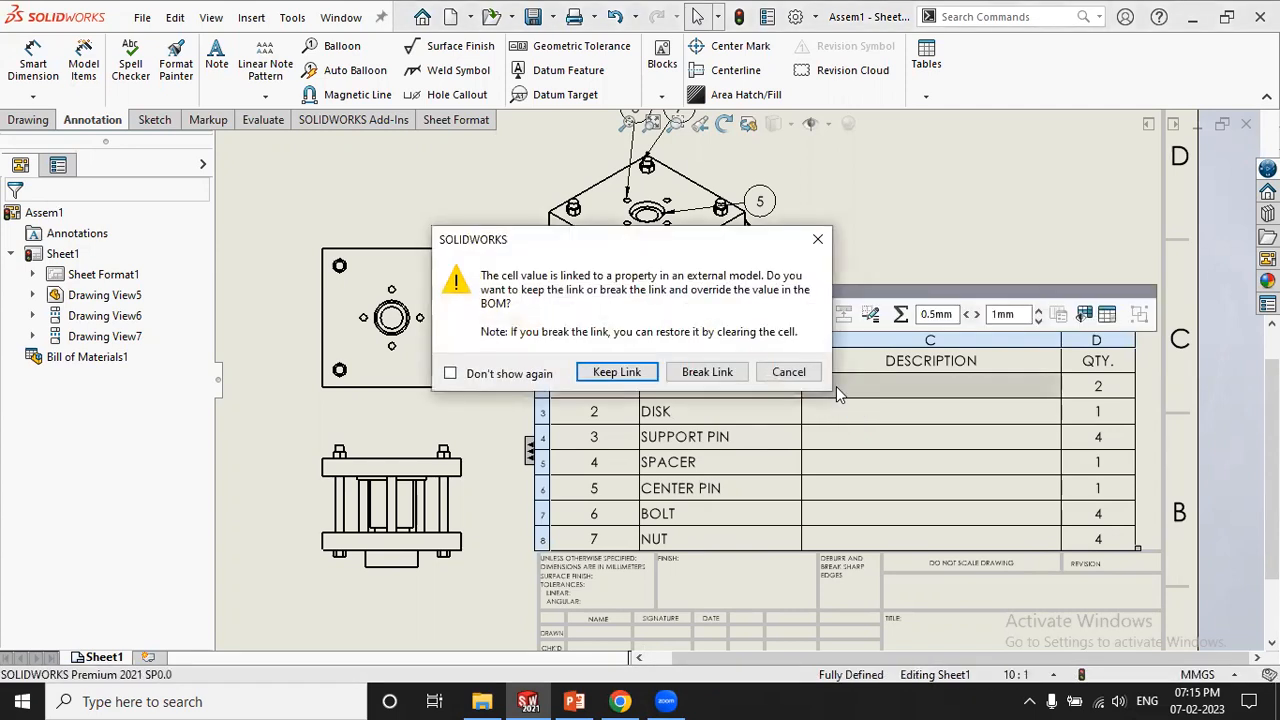
left_click(657, 372)
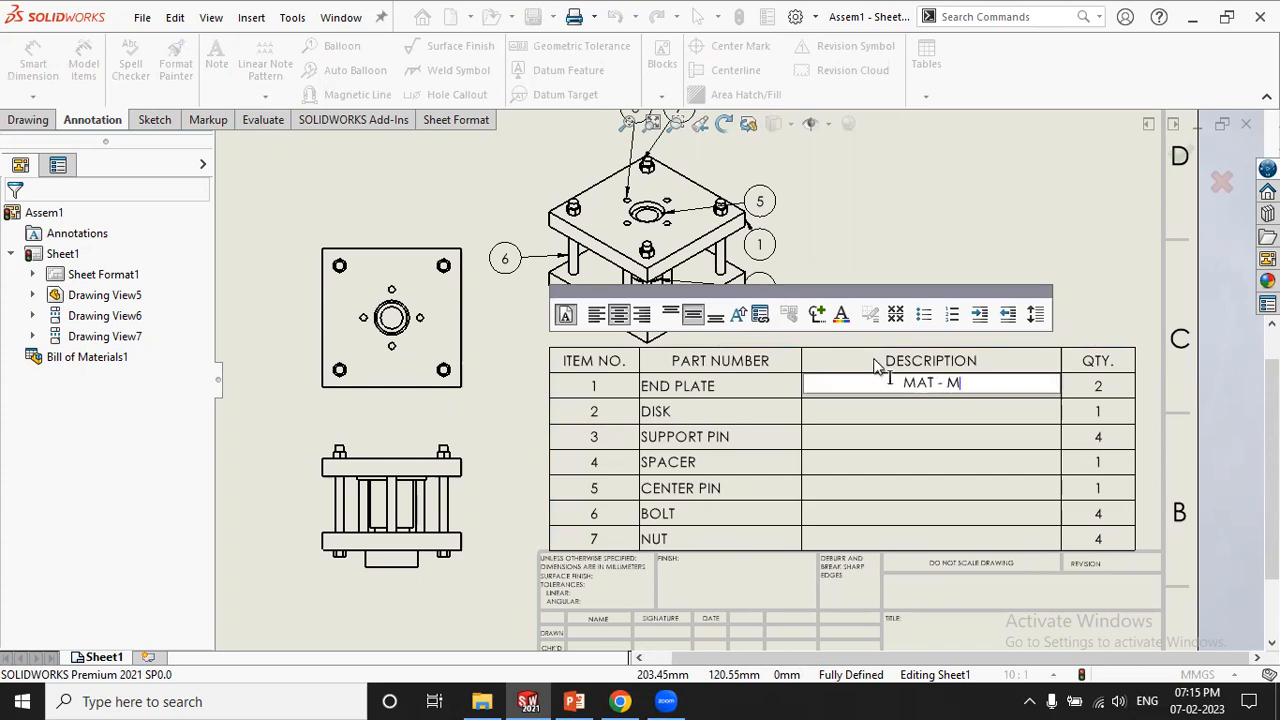
type(".S")
key("Return")
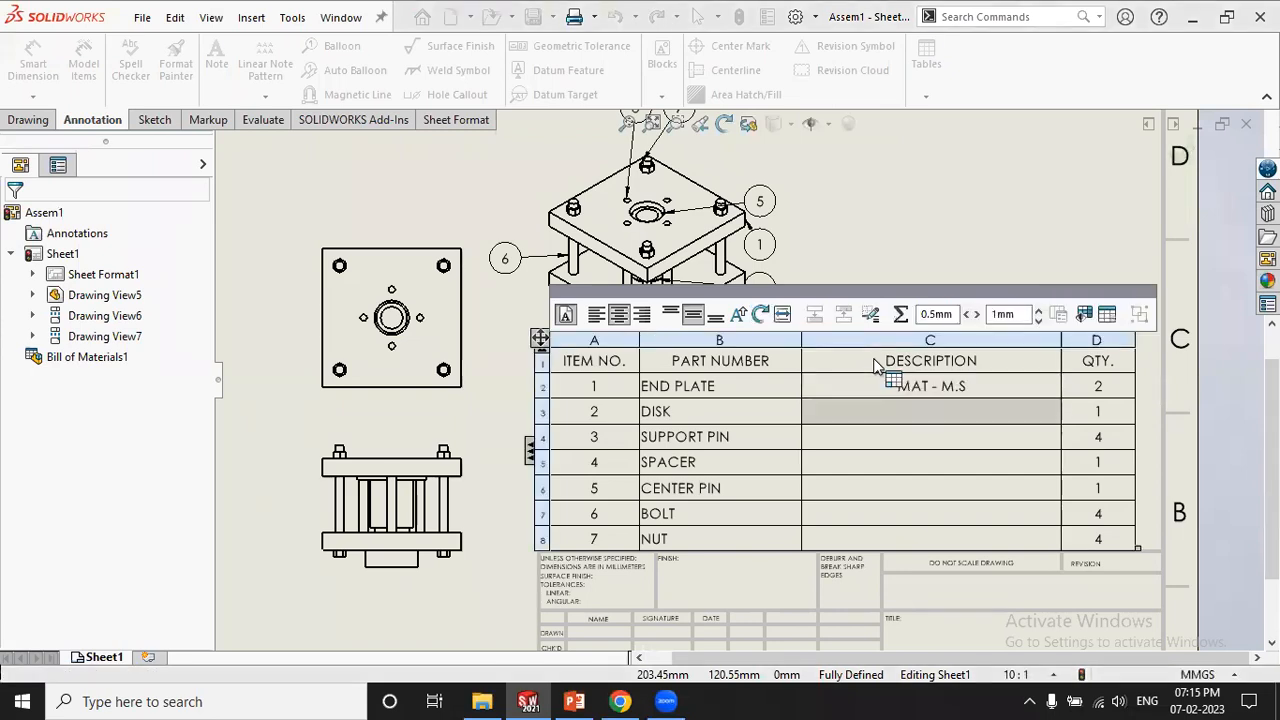
left_click(886, 217)
left_click(918, 378)
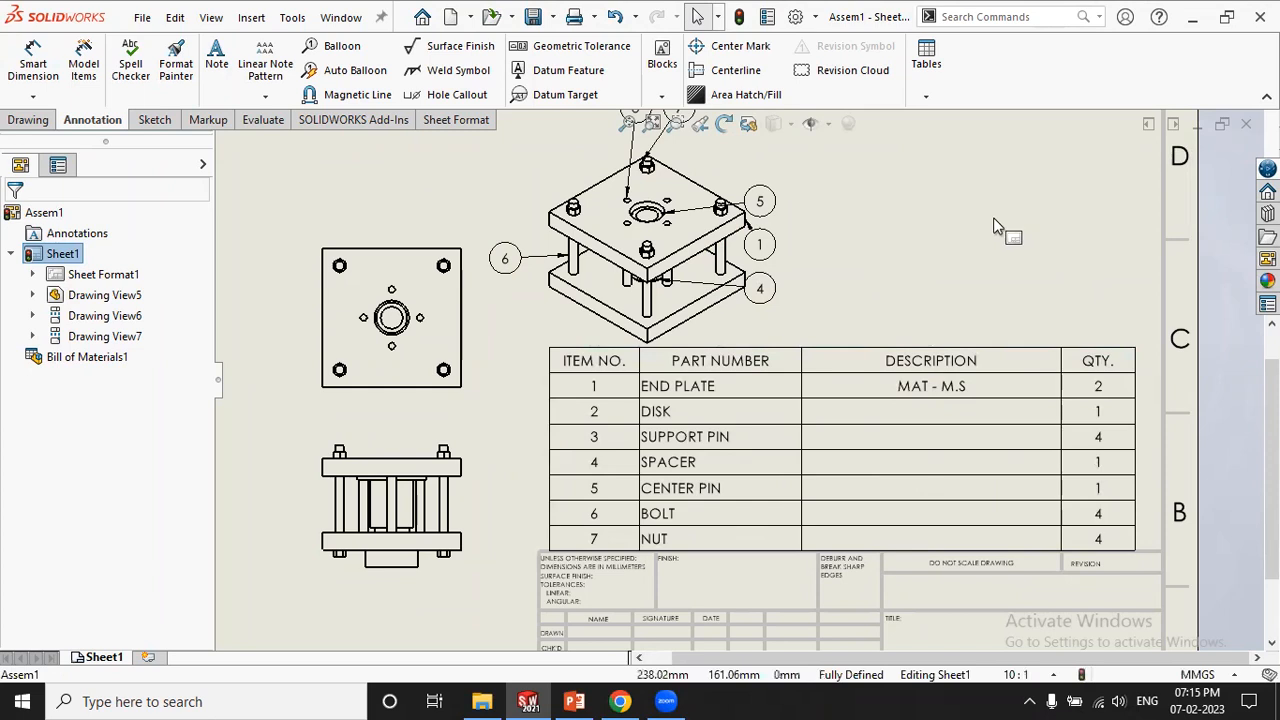
key("f")
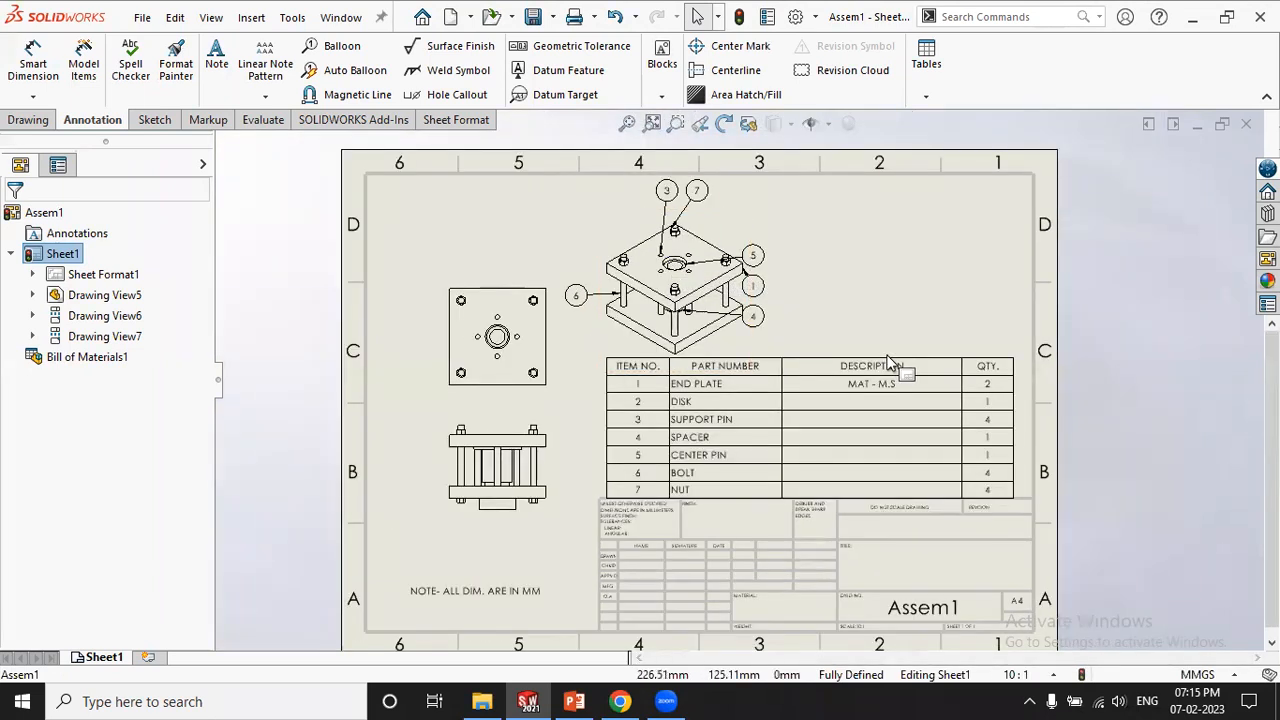
mouse_move(887, 353)
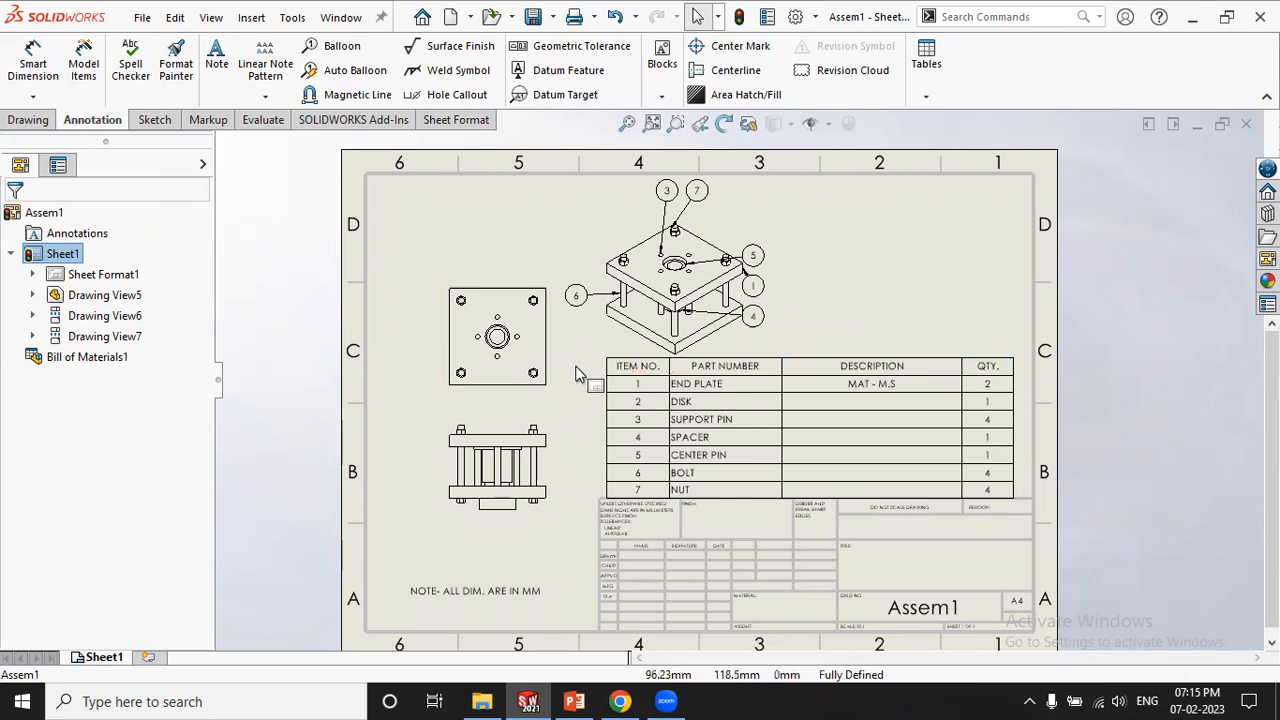
Delete the Bill of Materials table from the Assem1 drawing sheet
left_click(619, 372)
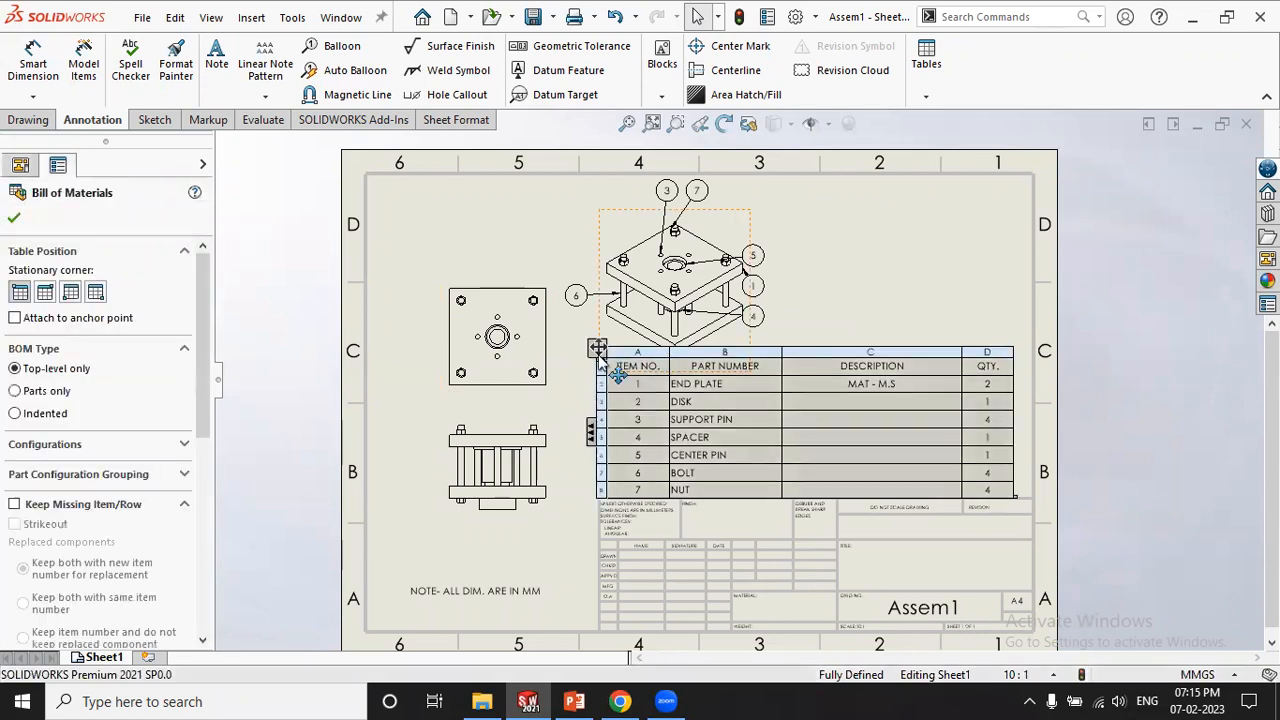
key("Delete")
key("Return")
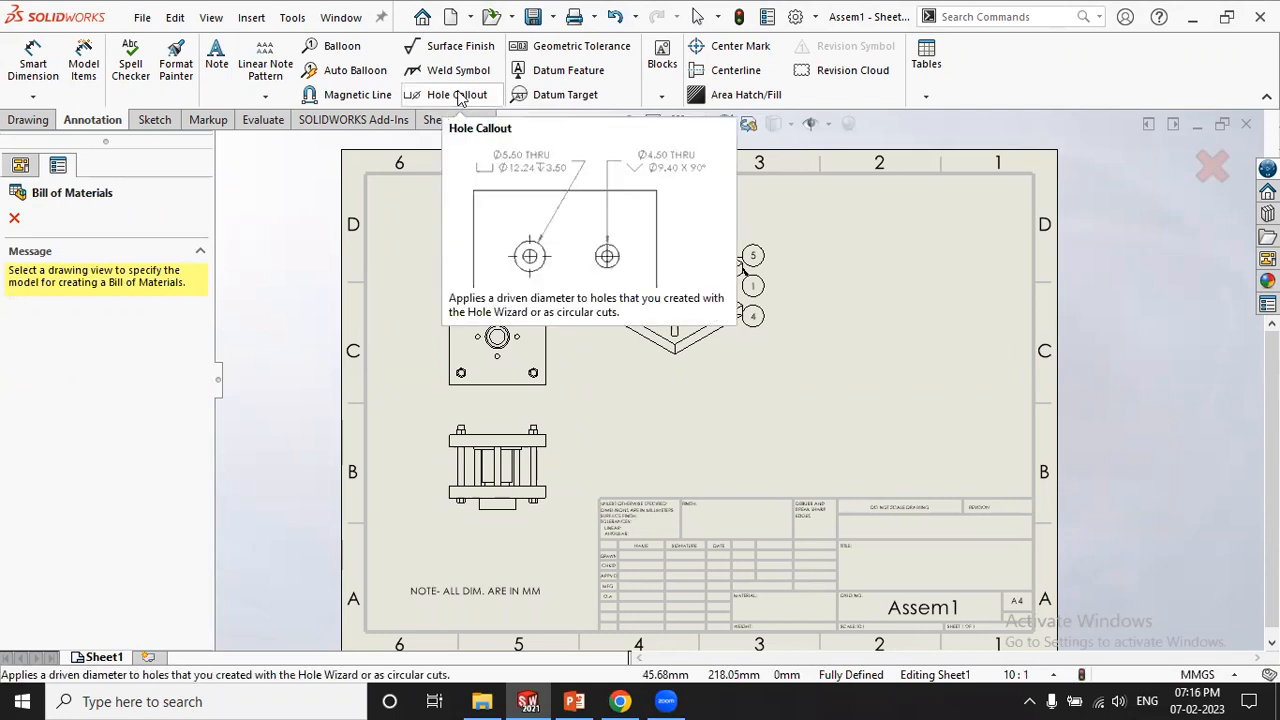
left_click(22, 166)
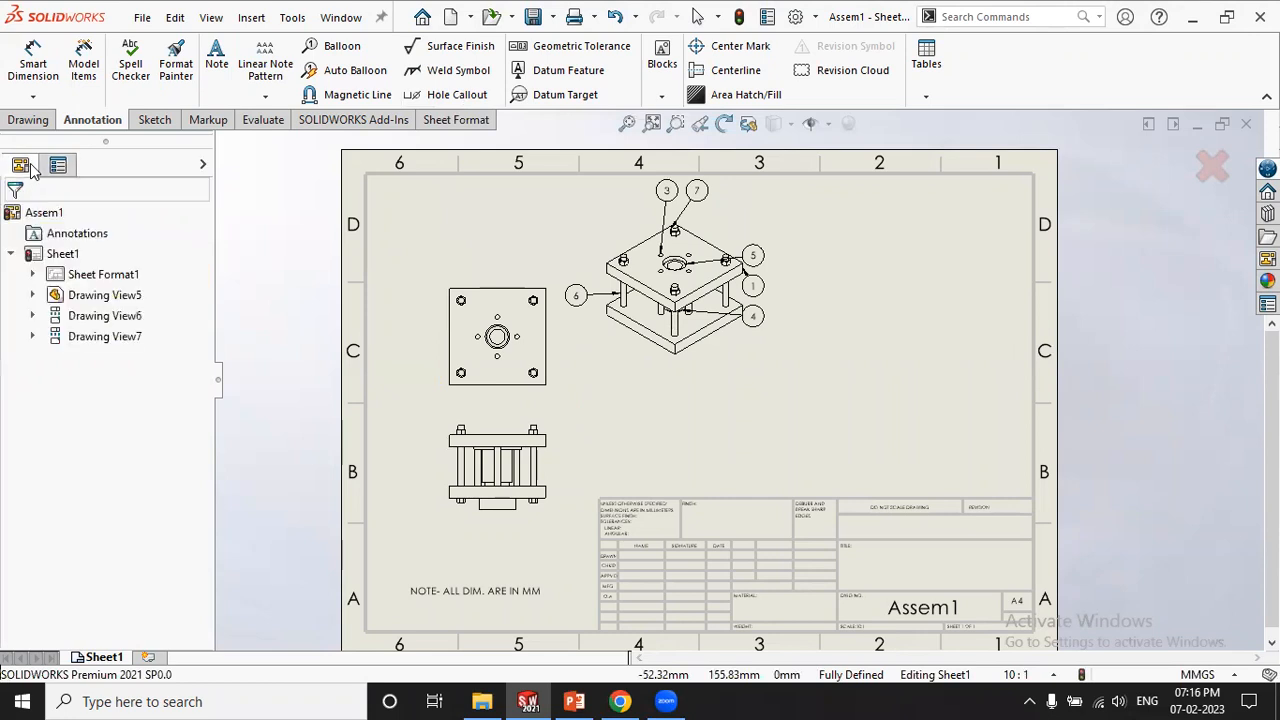
left_click(92, 294)
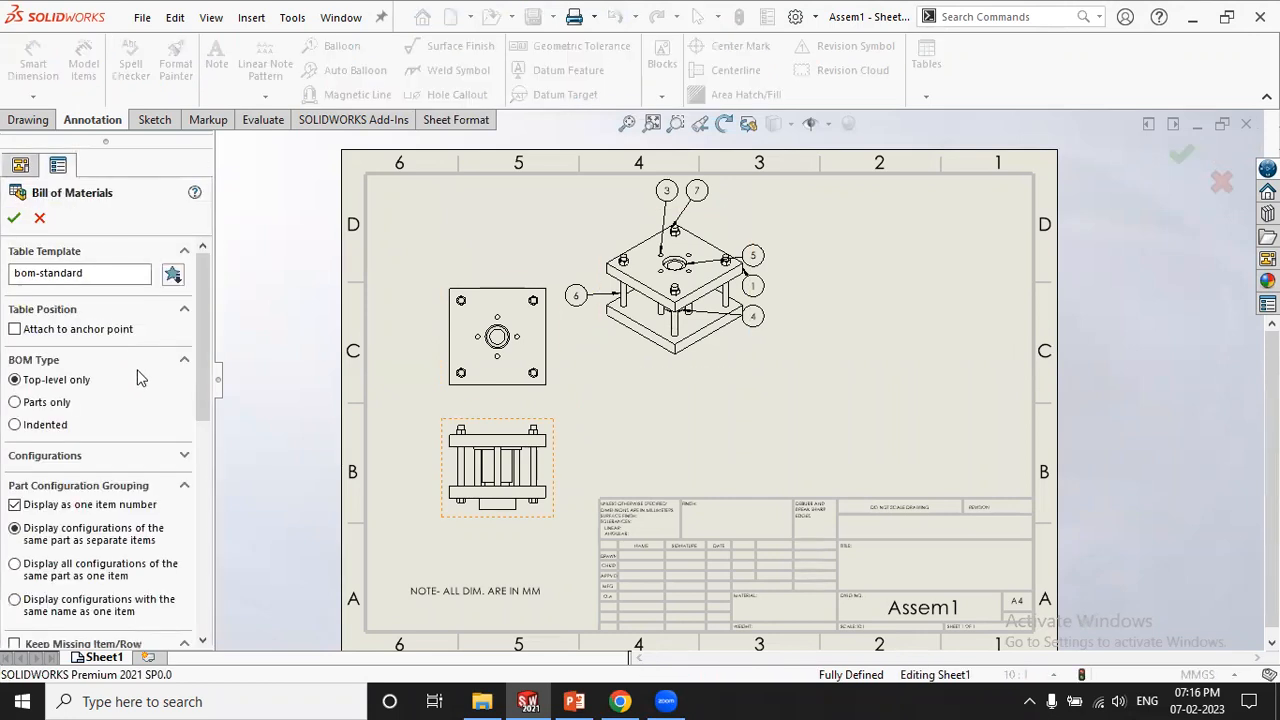
left_click(40, 218)
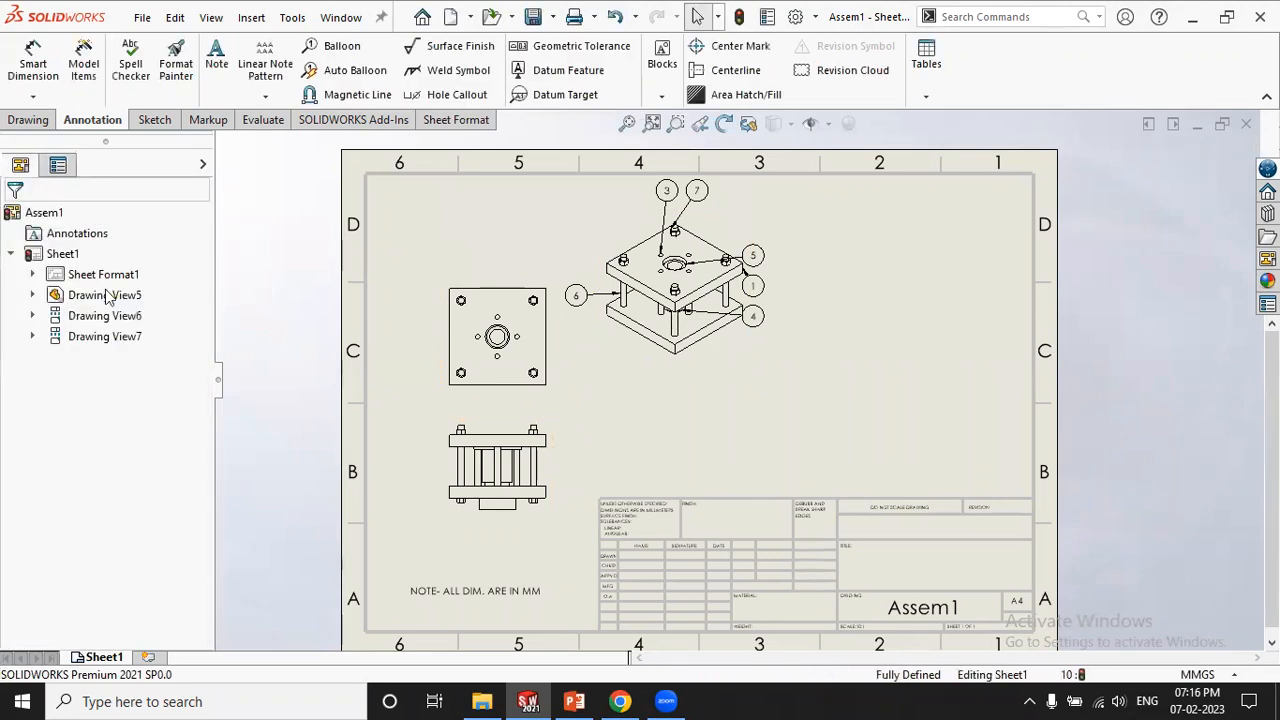
Delete the isometric view and both projected assembly views from the sheet, confirming the deletion for all of them
left_click(95, 296)
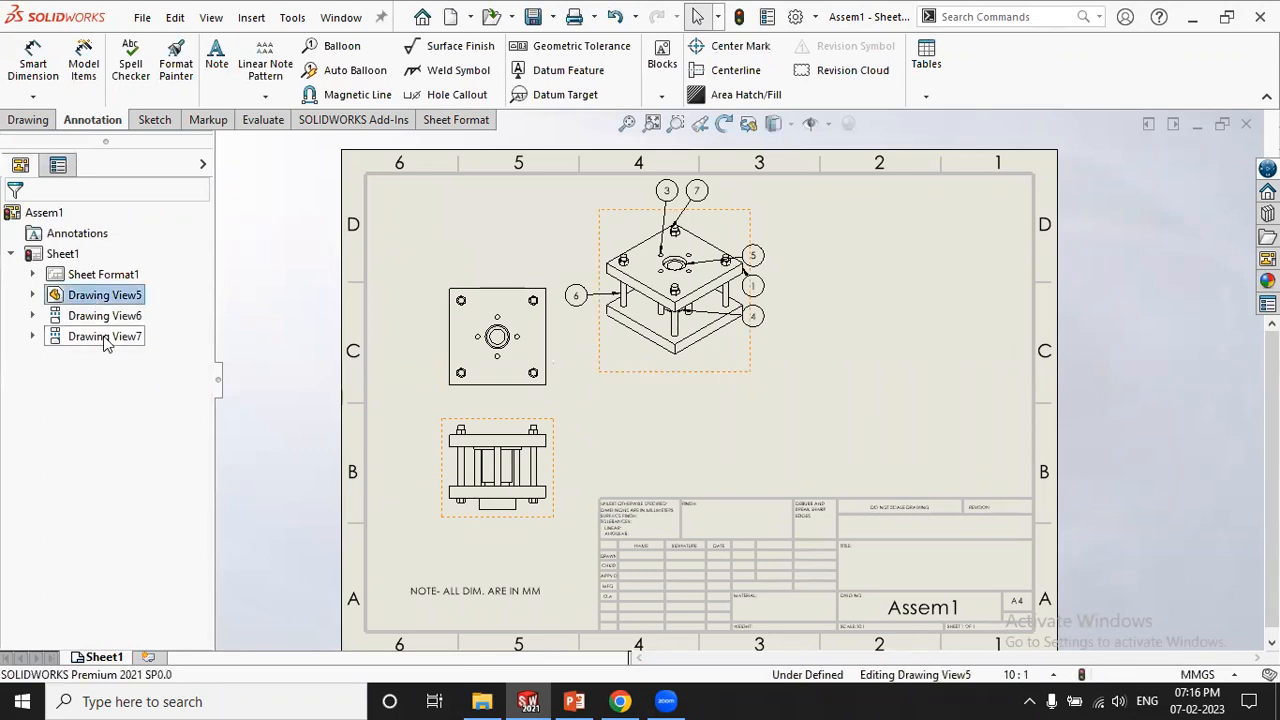
left_click(105, 337, "shift")
key("Delete")
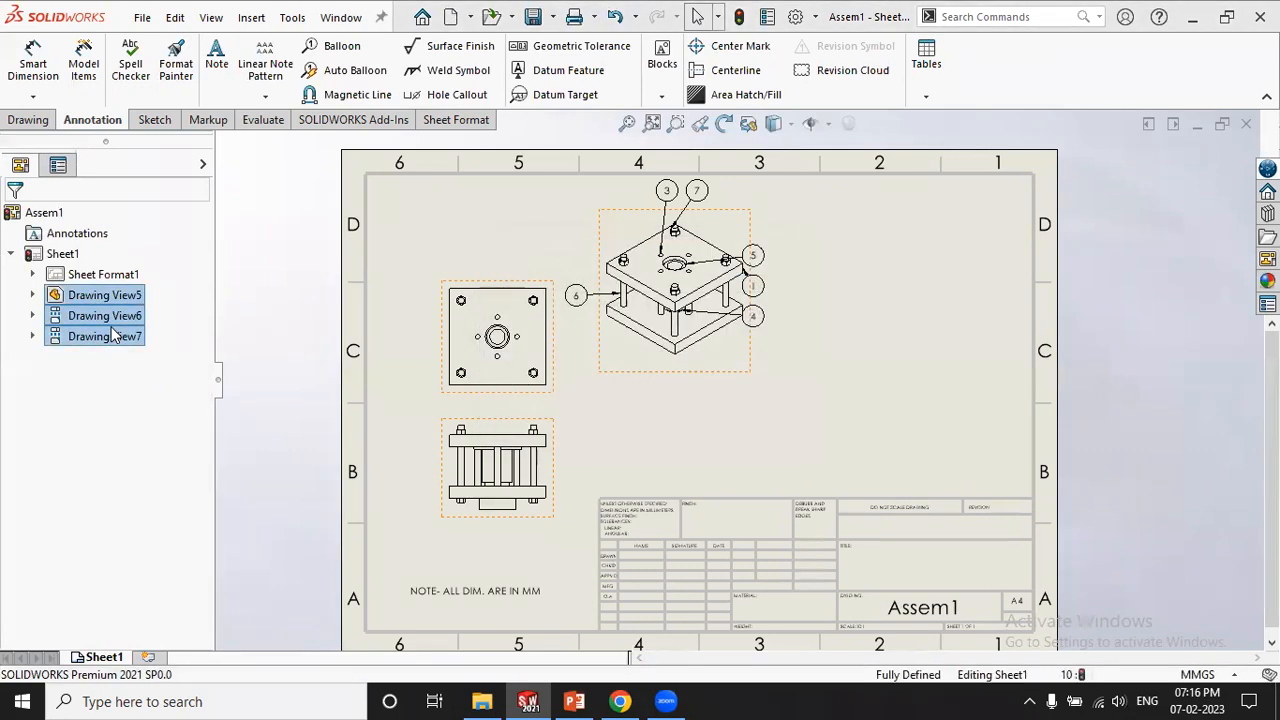
left_click(767, 309)
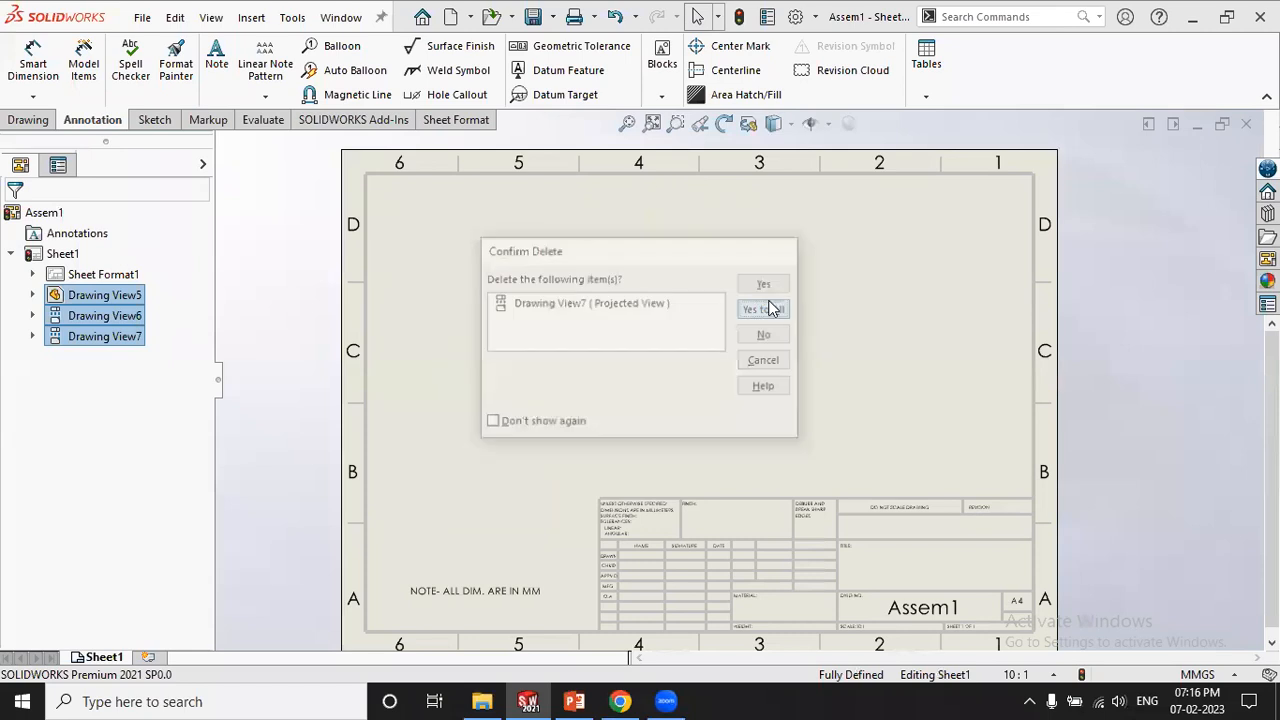
Insert a model view of the END PLATE part on the upper-left area of the sheet, with a projected view directly above it
left_click(37, 64)
left_click(46, 217)
left_click(50, 120)
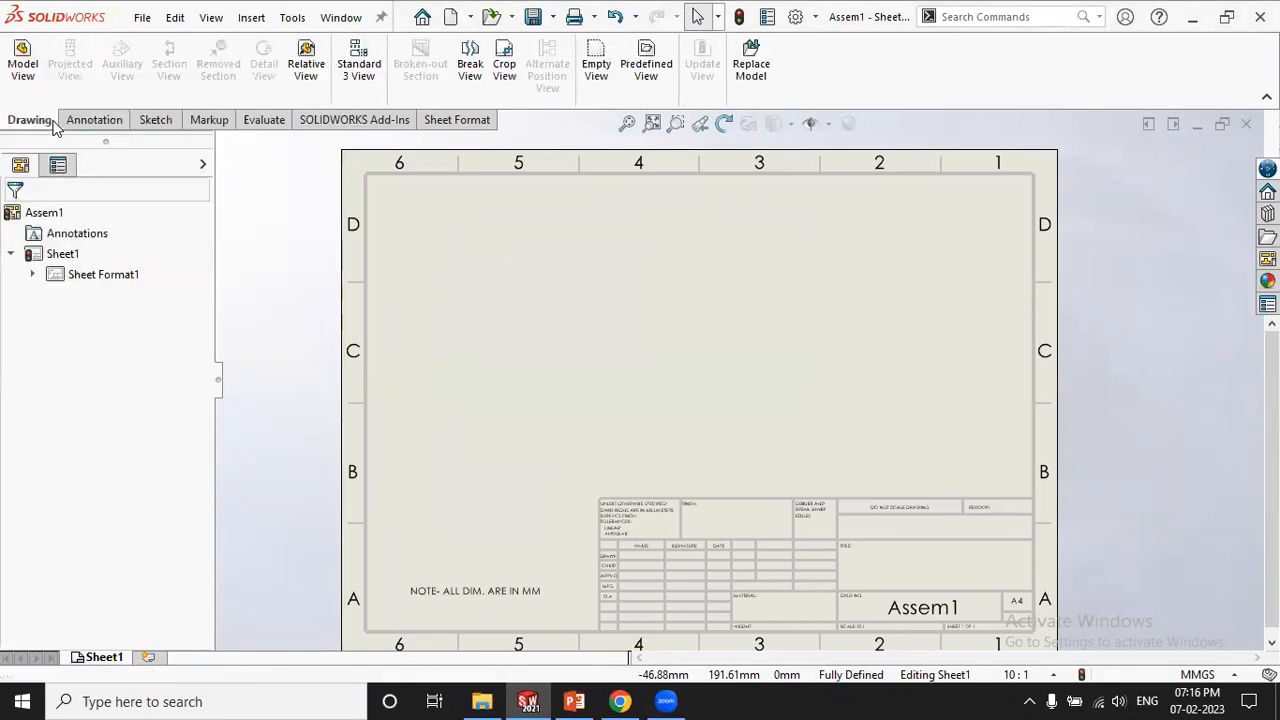
left_click(23, 60)
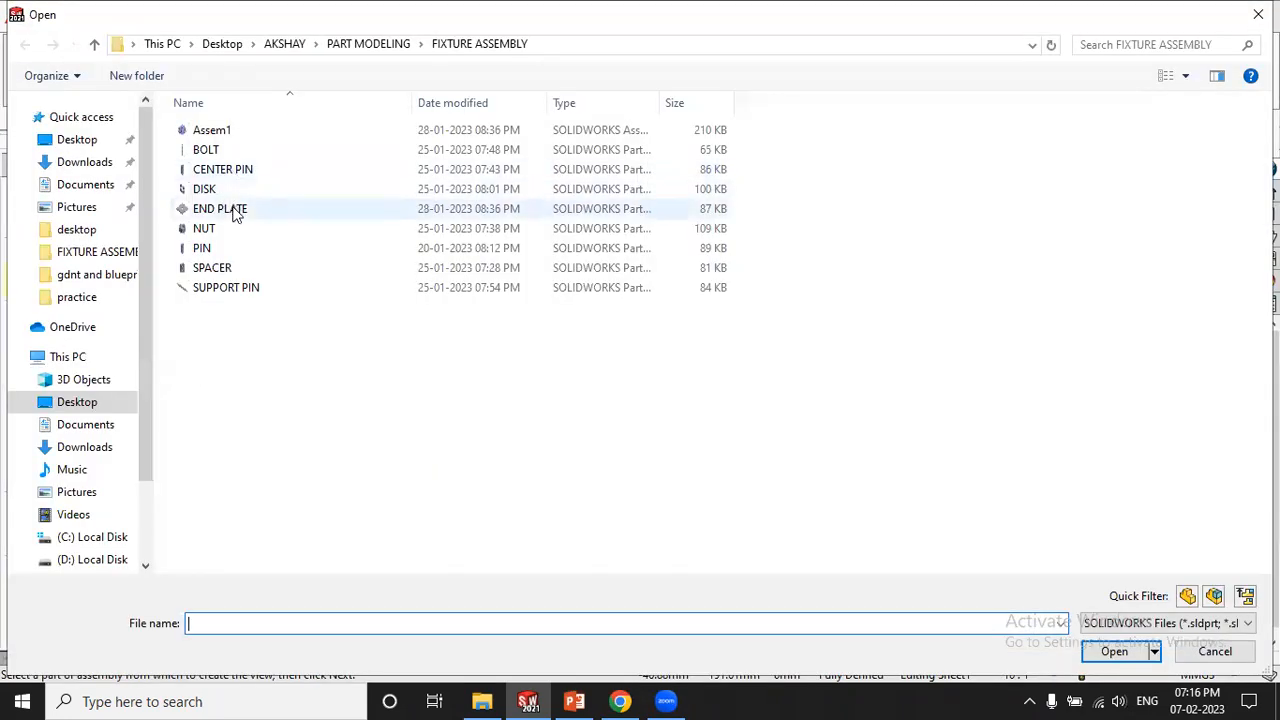
left_click(234, 210)
left_click(1116, 651)
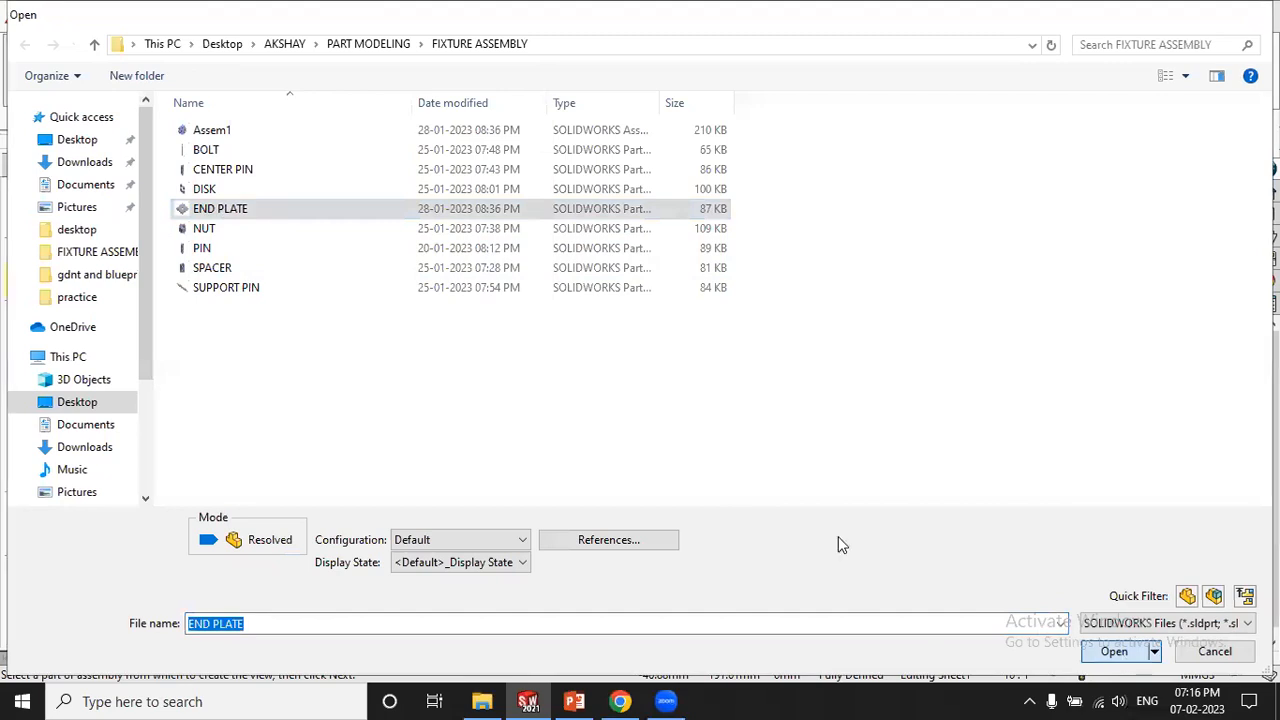
left_click(527, 439)
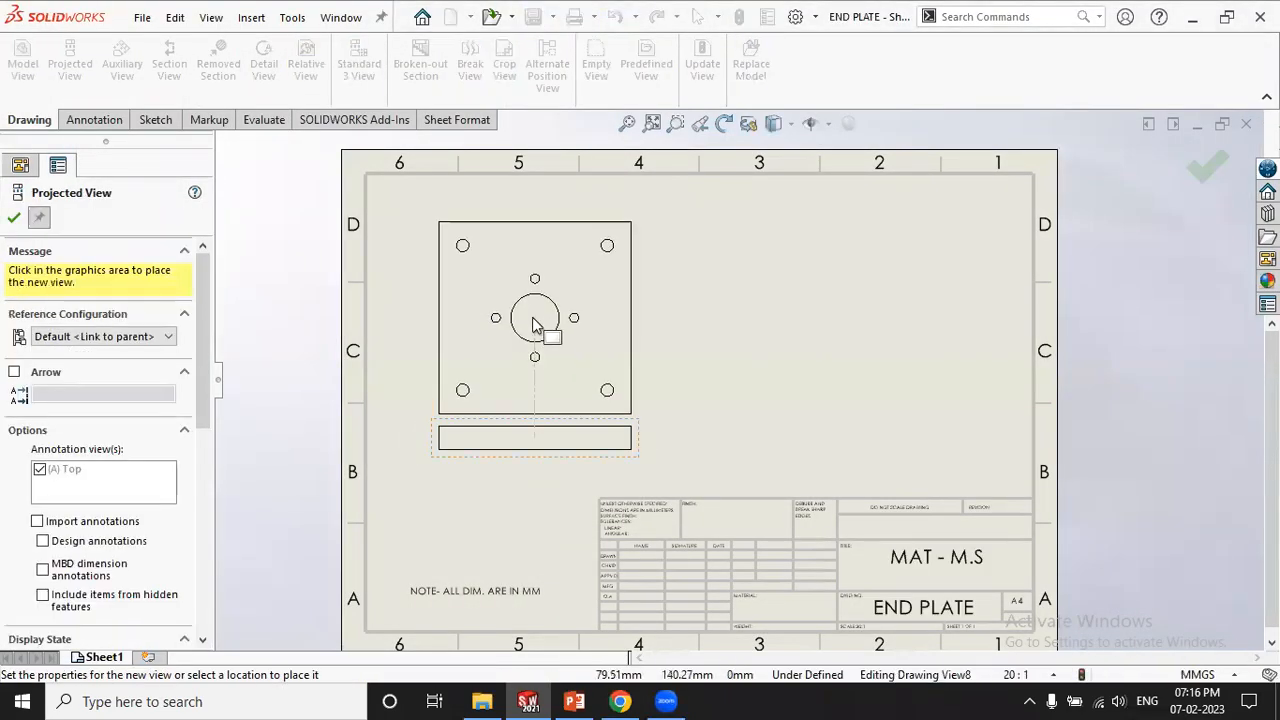
left_click(532, 317)
Set the display style of the end plate's lower, edge-on view to show hidden lines
scroll(617, 283, "up", 3)
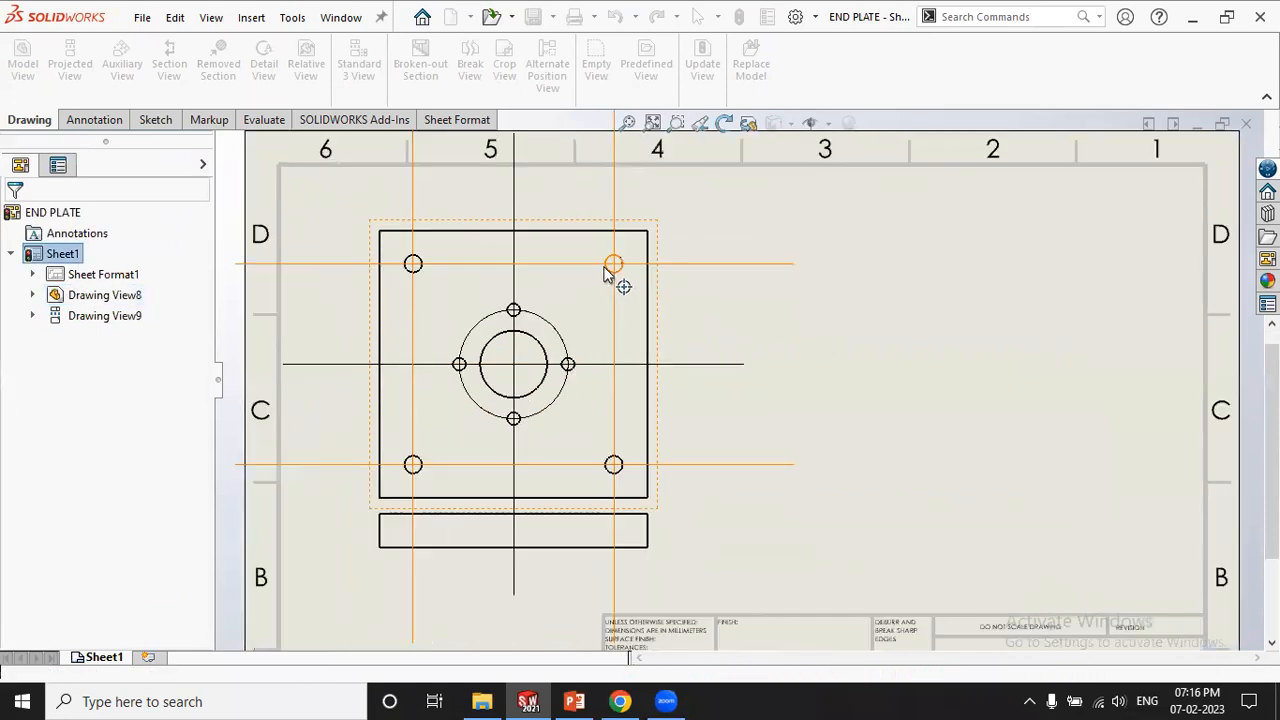
left_click(484, 576)
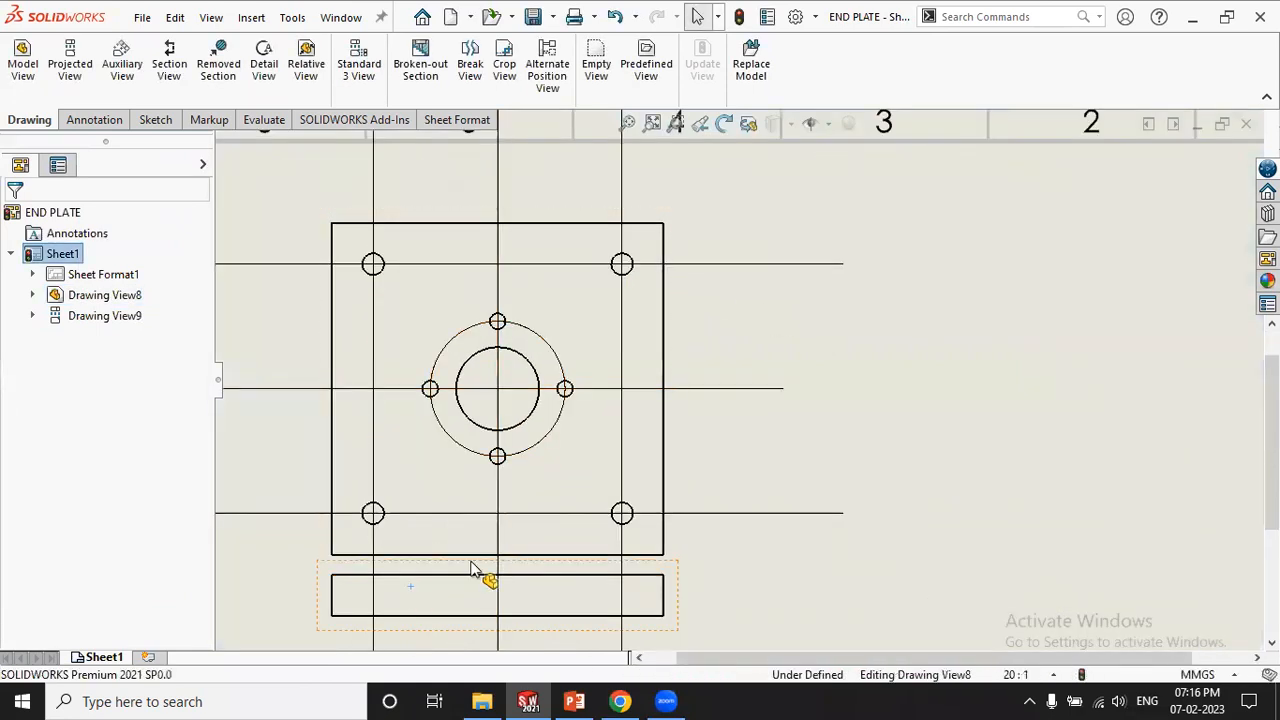
scroll(154, 413, "down", 5)
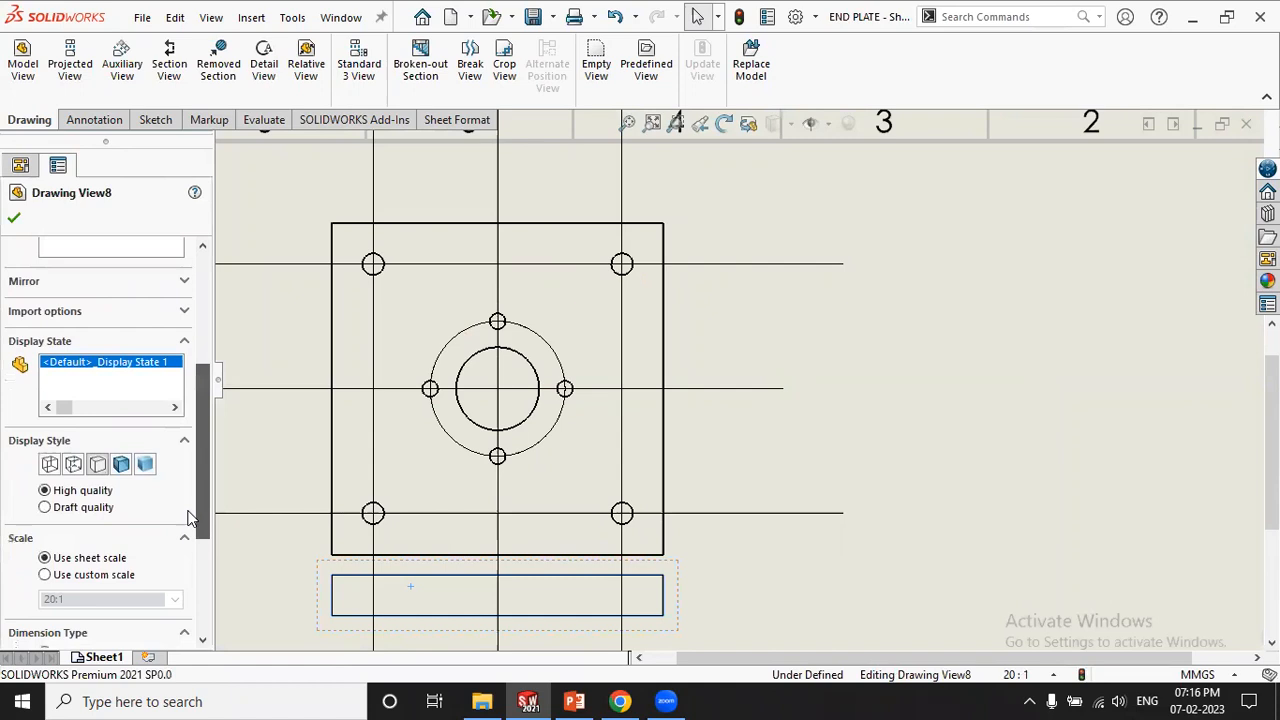
left_click(74, 451)
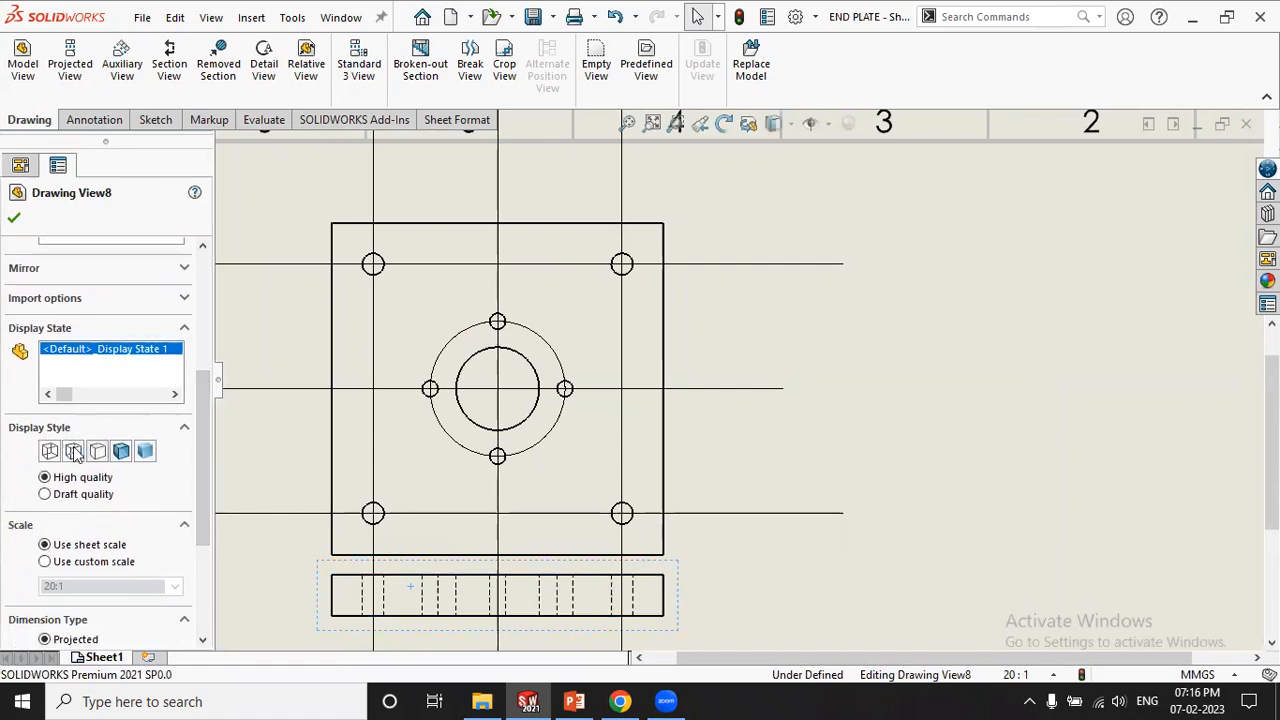
left_click(10, 219)
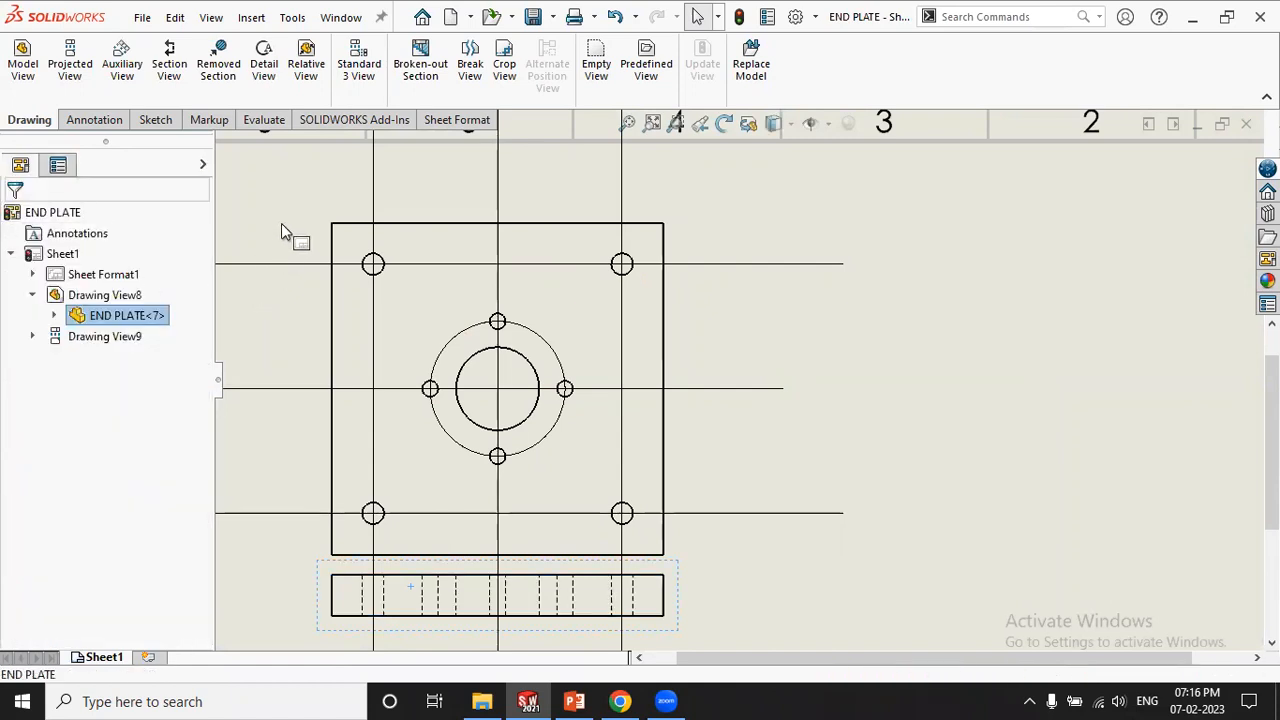
Add a hole callout to the end plate's upper-right corner hole, placing its text outside the plate's upper-right corner
scroll(365, 553, "down", 2)
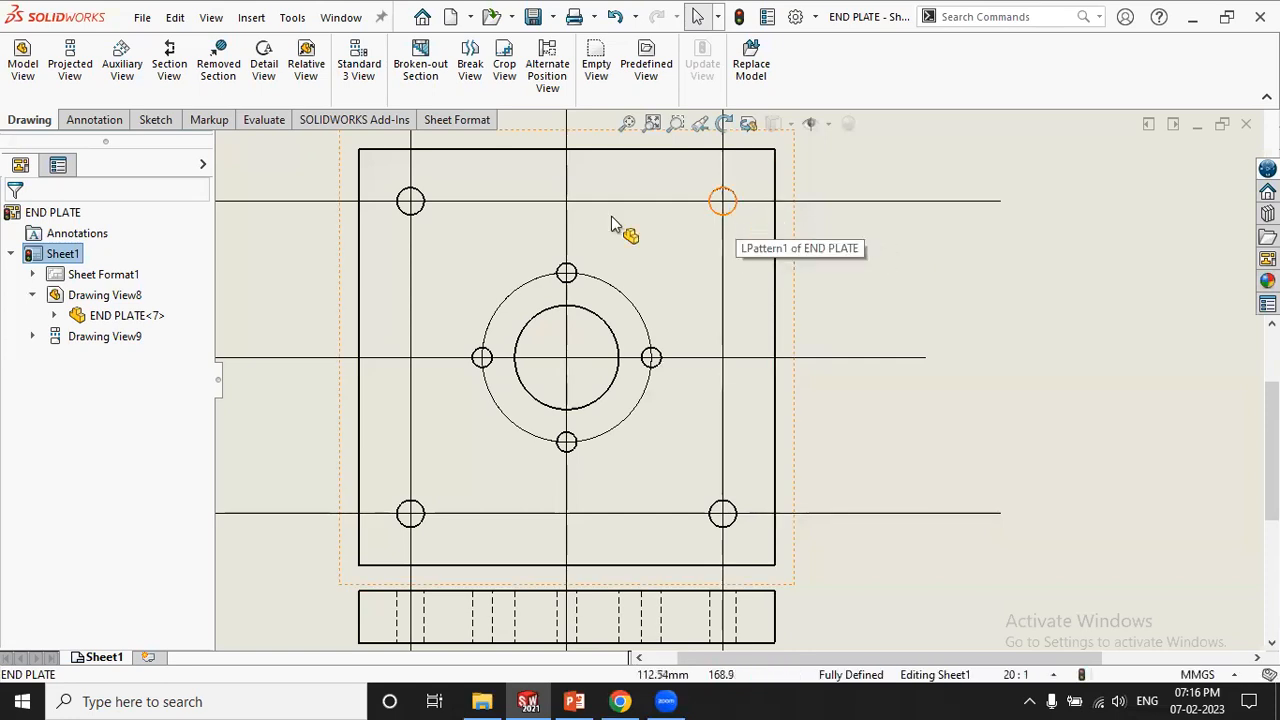
left_click(88, 122)
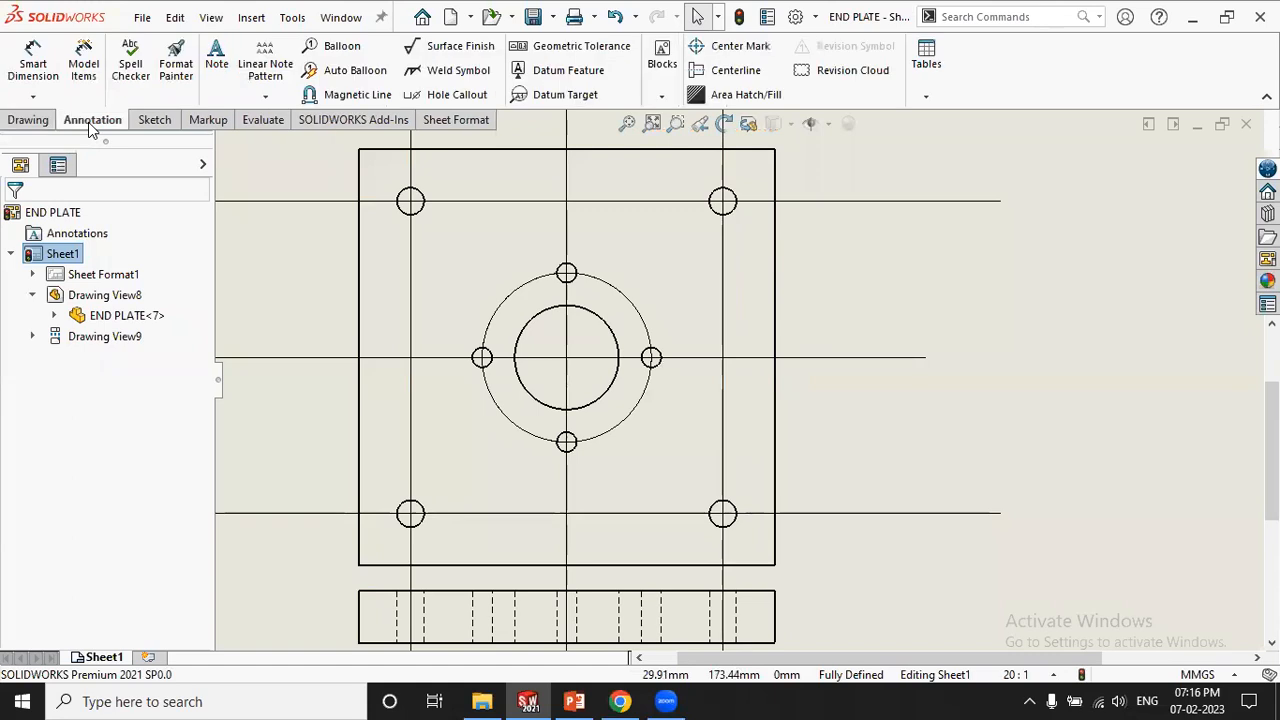
left_click(453, 95)
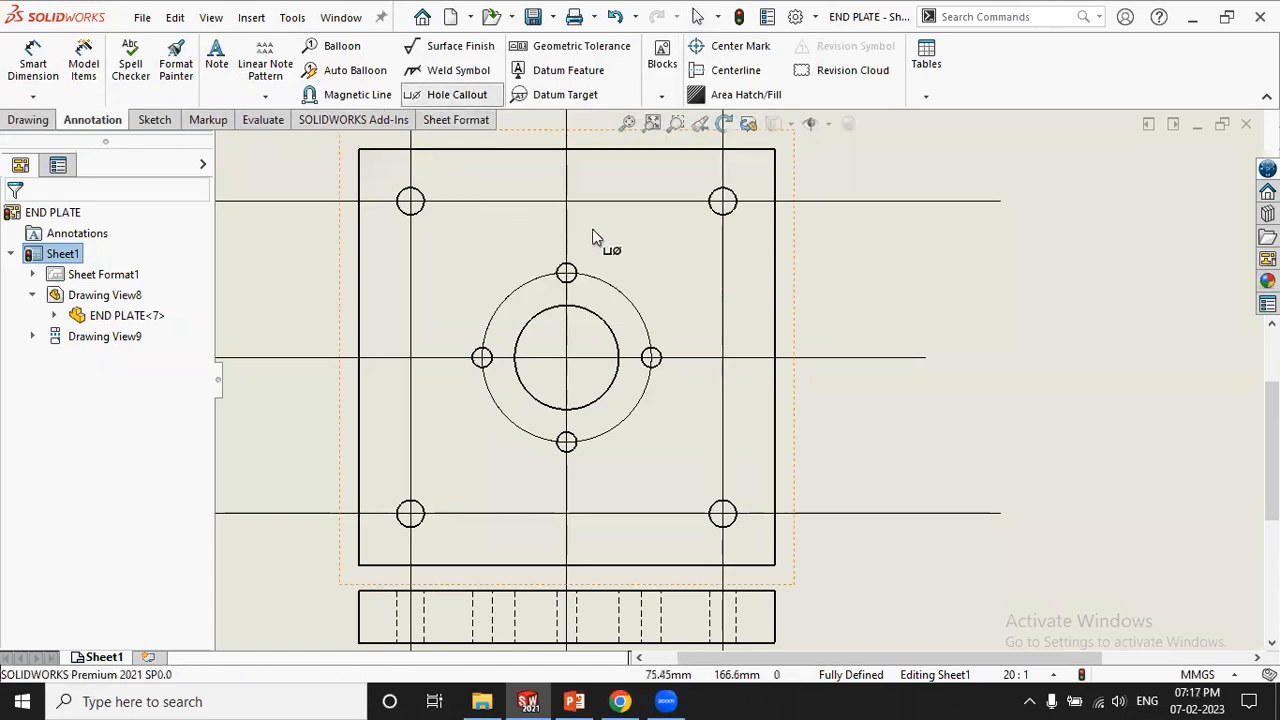
left_click(725, 213)
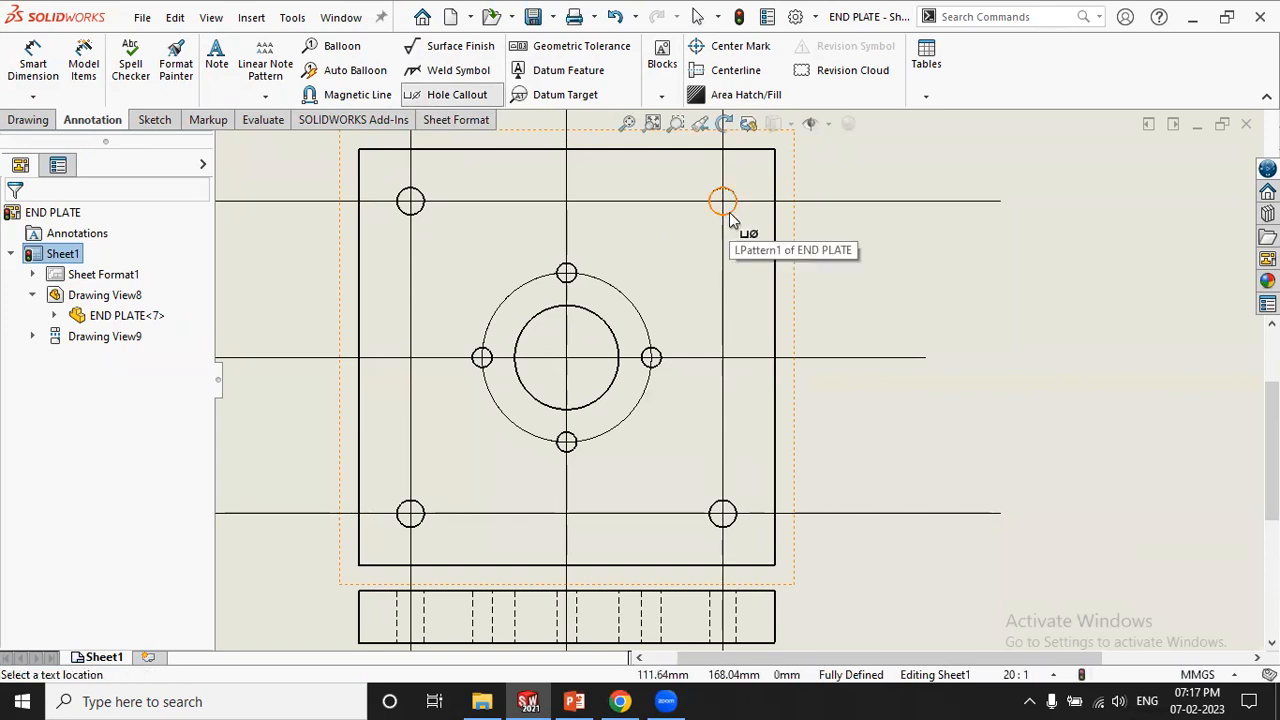
left_click(862, 161)
key("Escape")
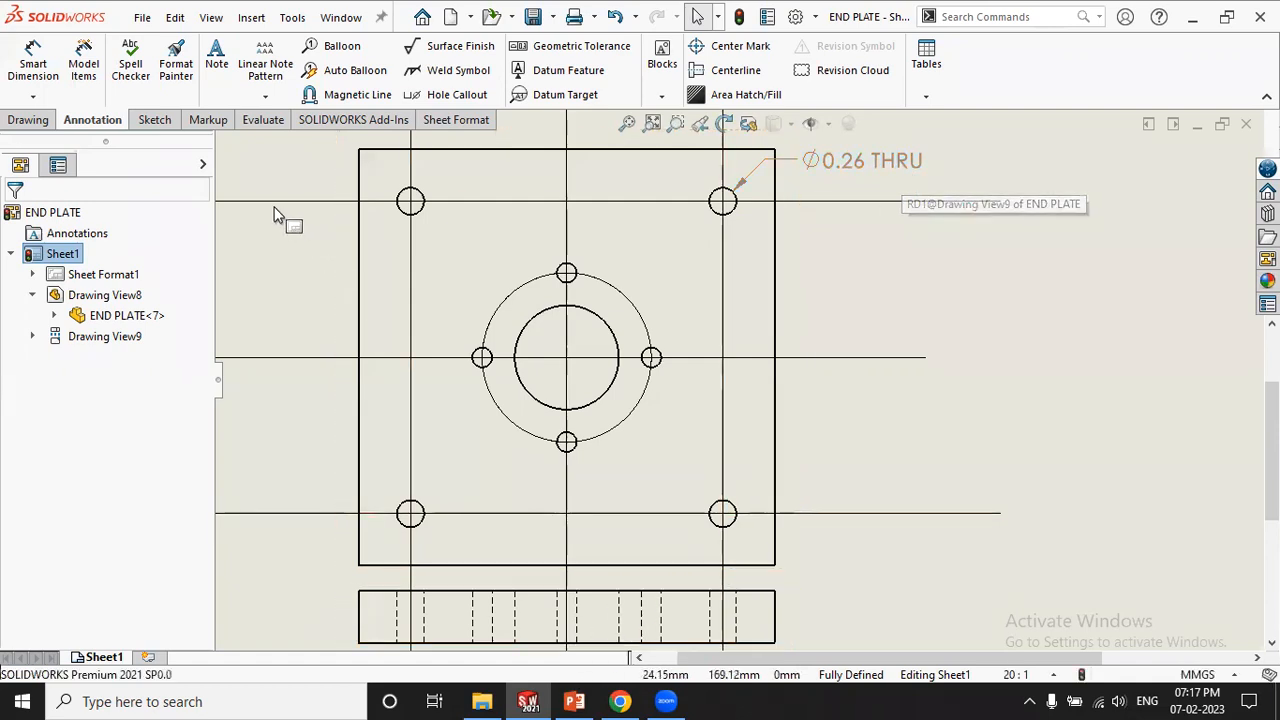
Start a new model view and load the BUSH part from the PRESS TOOL ASSEMBLY folder
key("z")
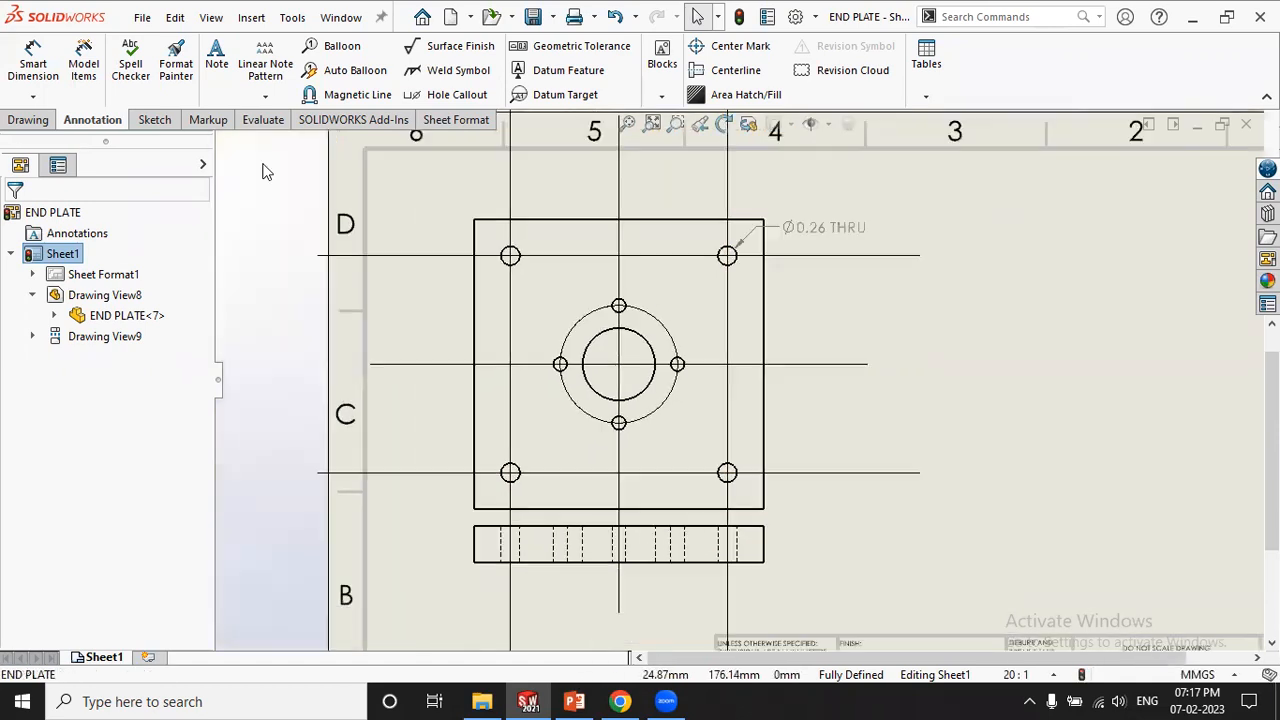
left_click(30, 120)
left_click(22, 62)
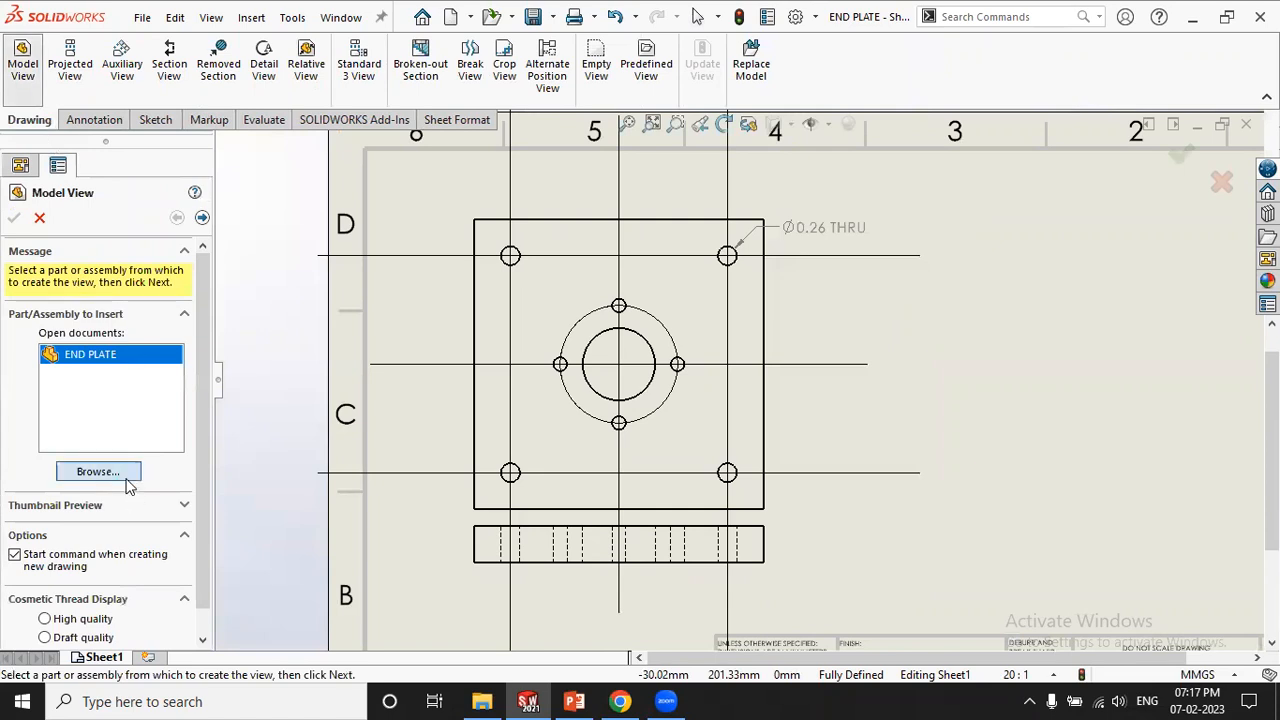
left_click(124, 478)
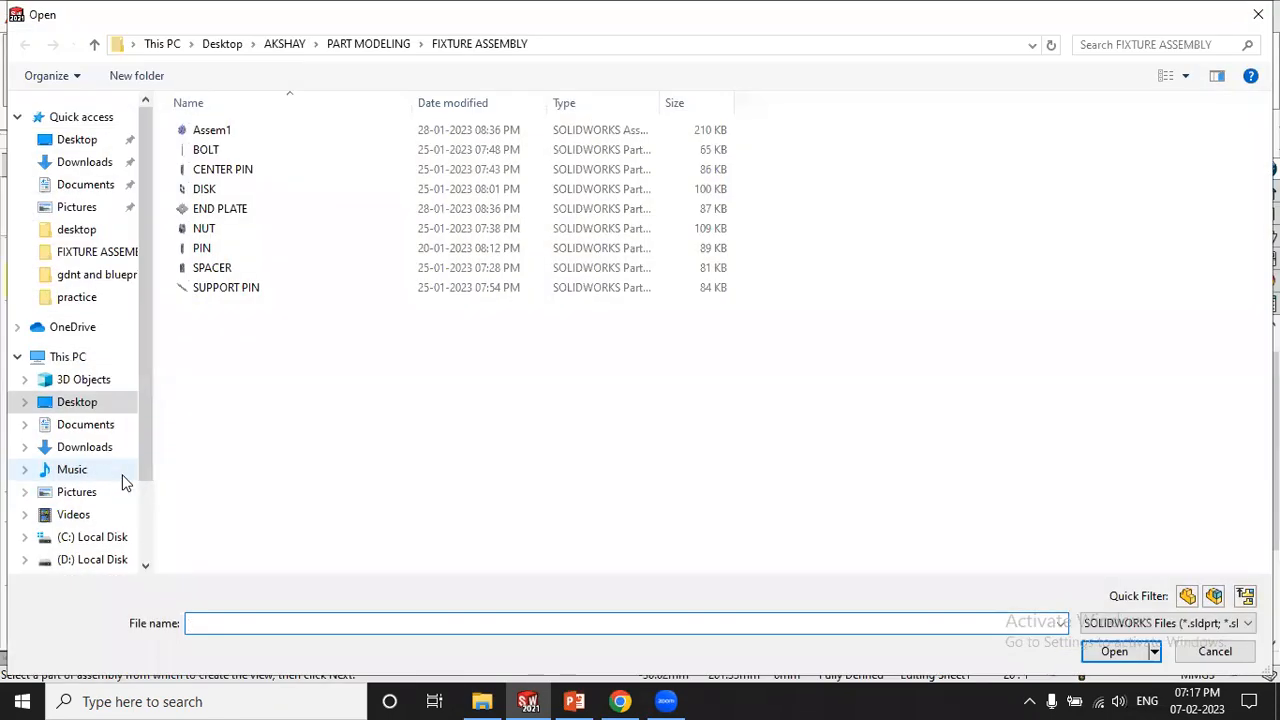
left_click(403, 44)
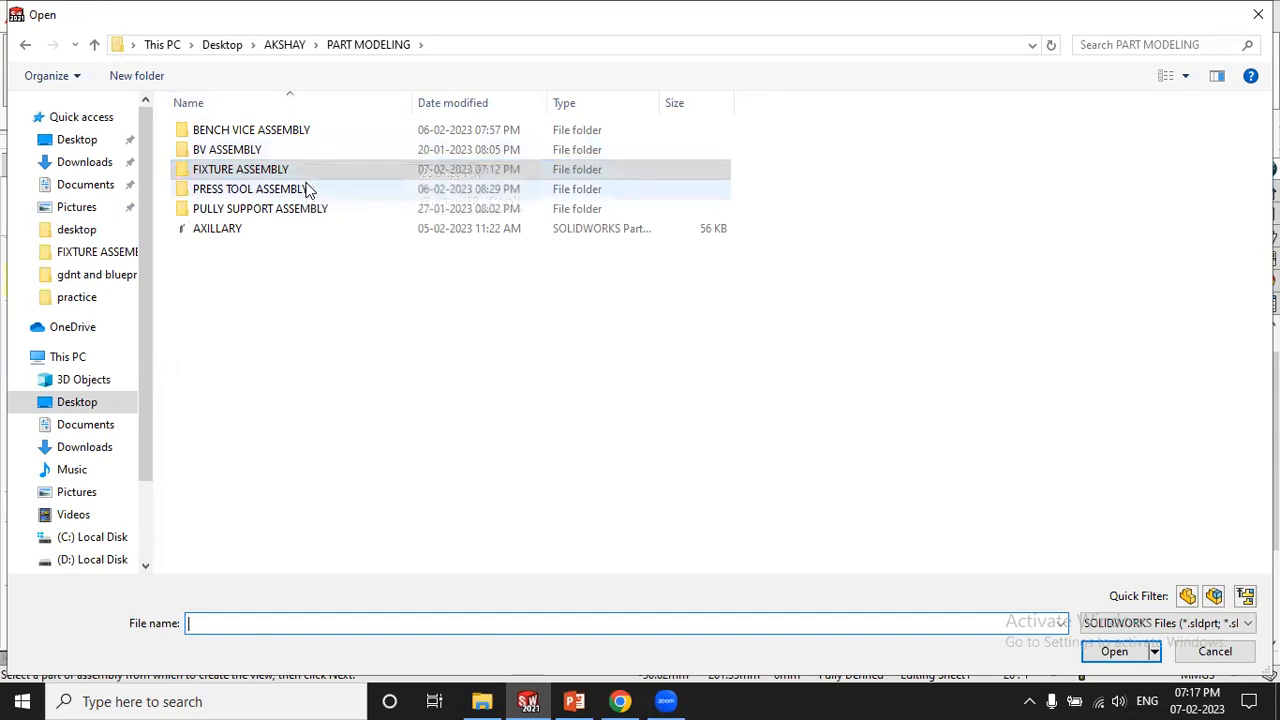
double_click(250, 189)
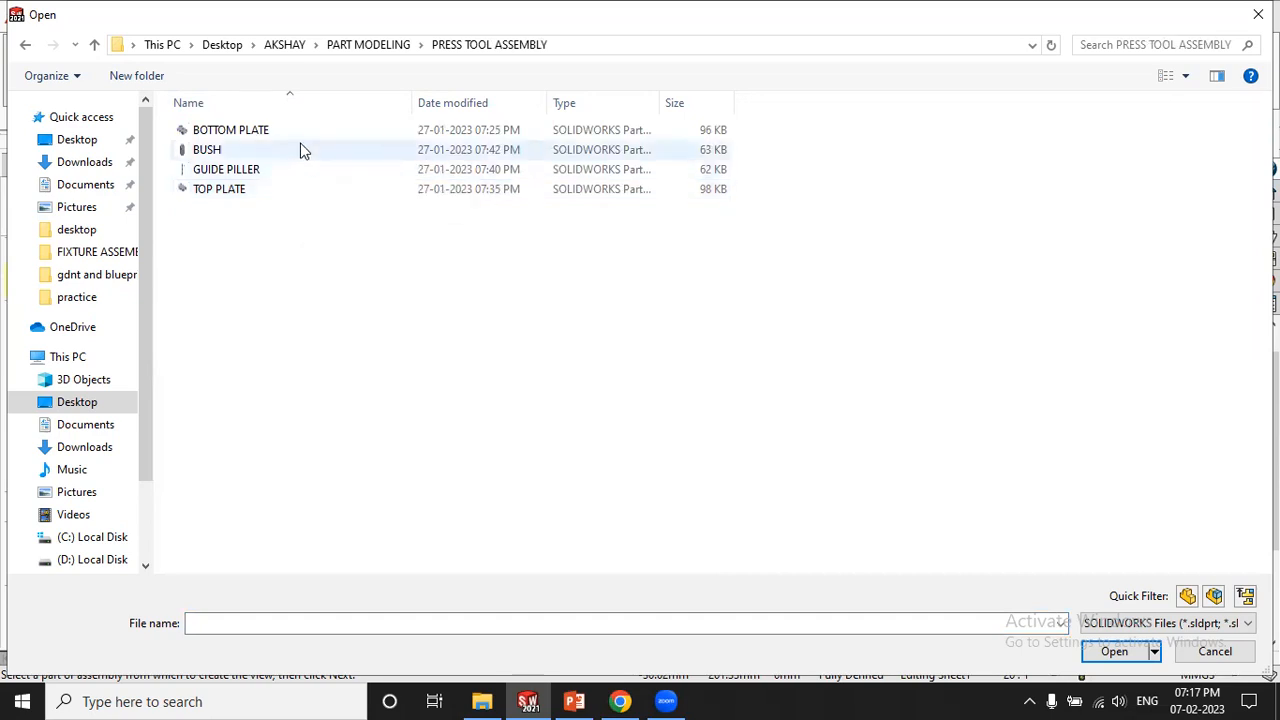
left_click(303, 150)
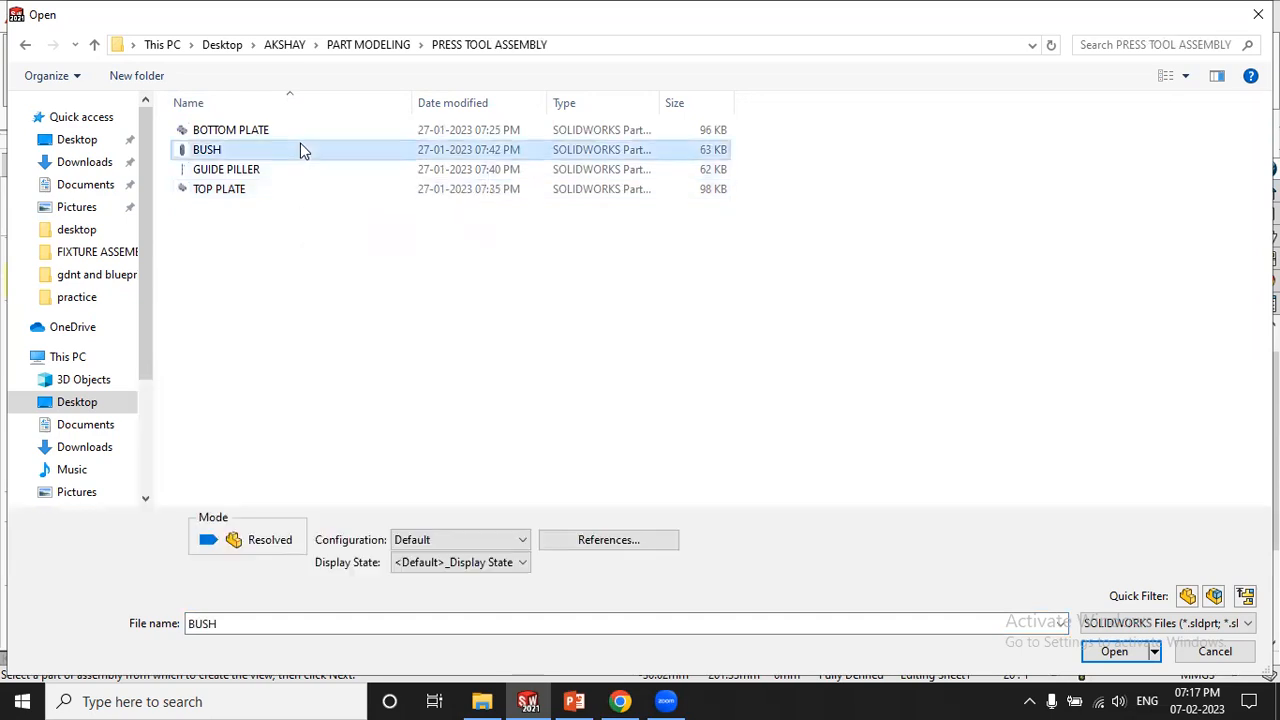
left_click(1114, 651)
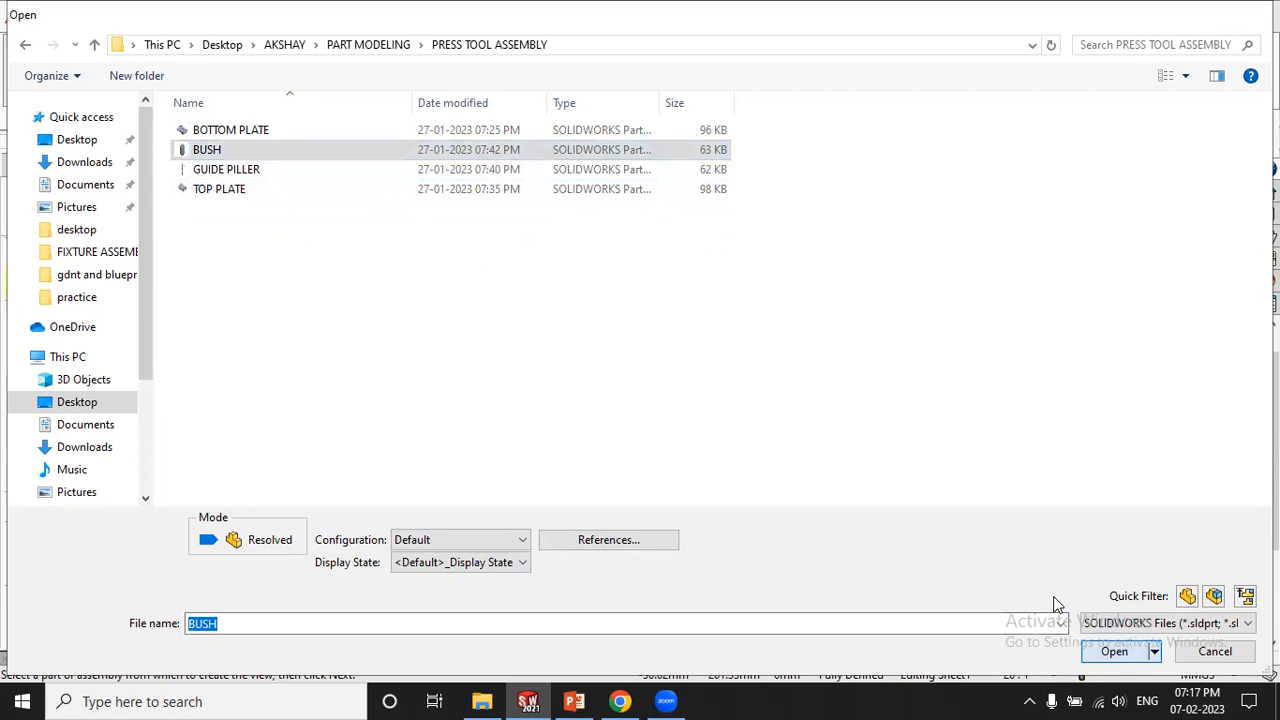
Place the BUSH view to the right of the end plate views, with its projected circular view directly above
scroll(431, 420, "down", 1)
scroll(431, 420, "up", 4)
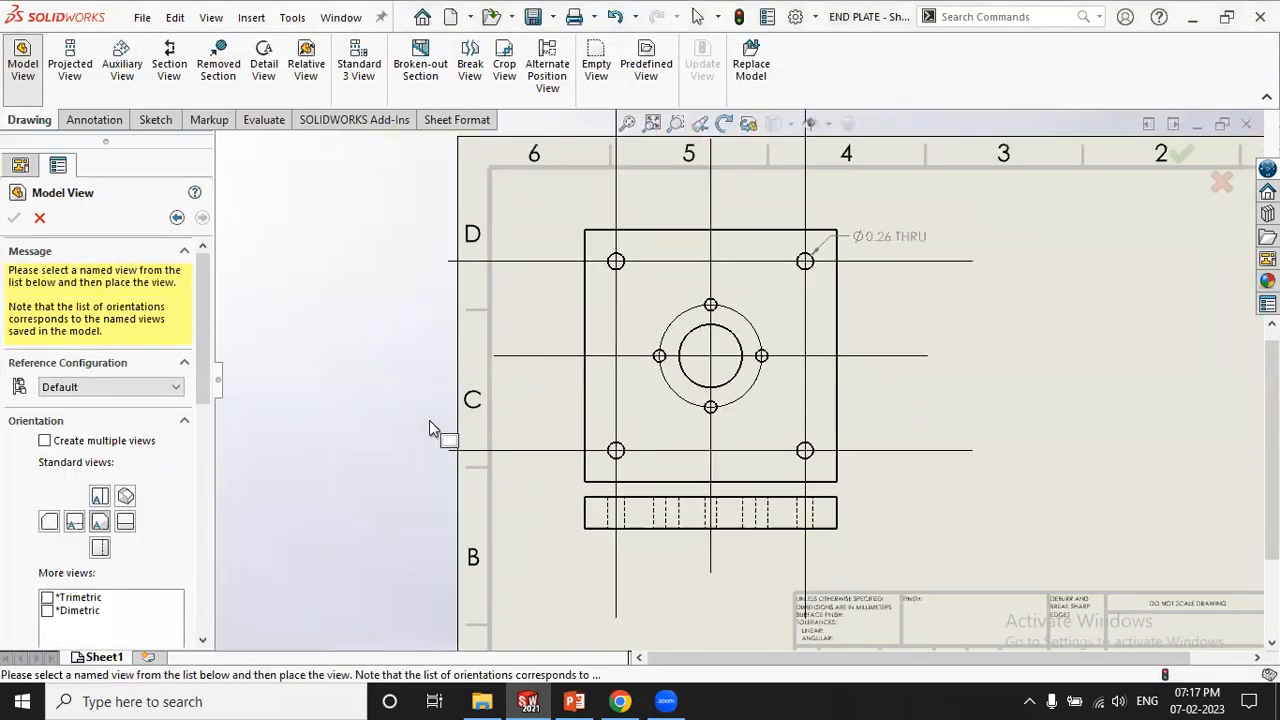
left_click(997, 439)
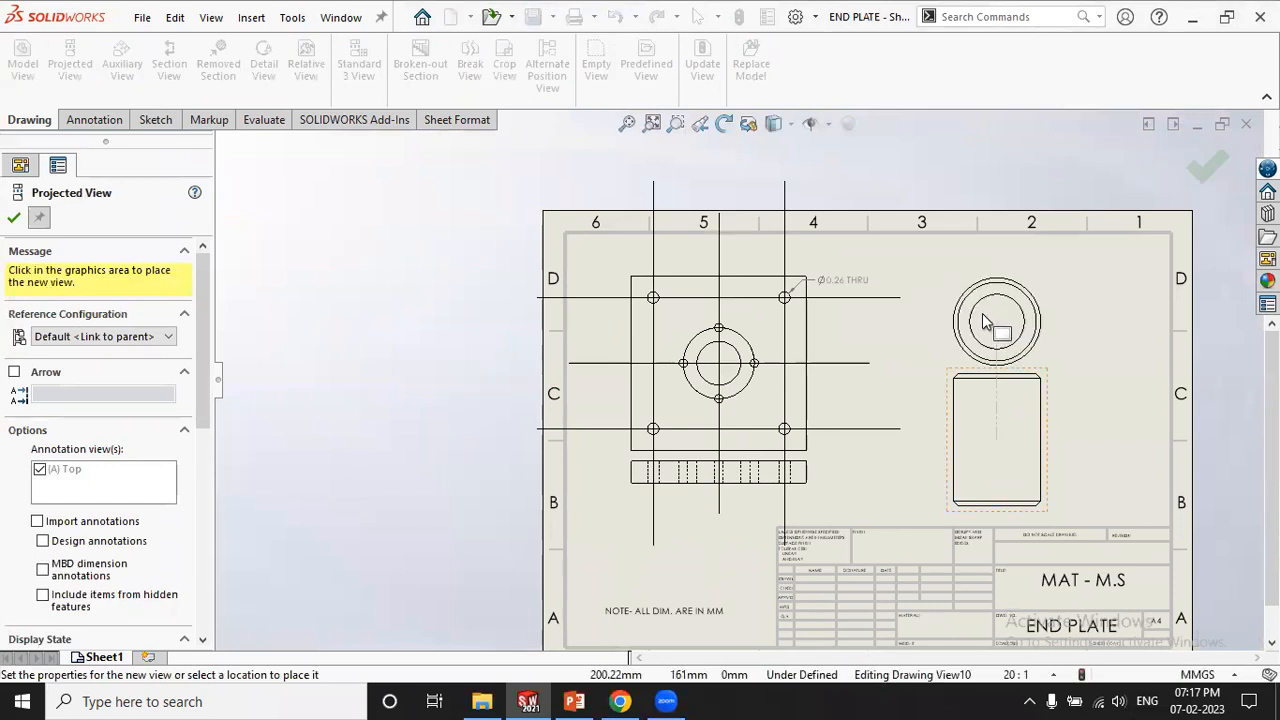
left_click(996, 314)
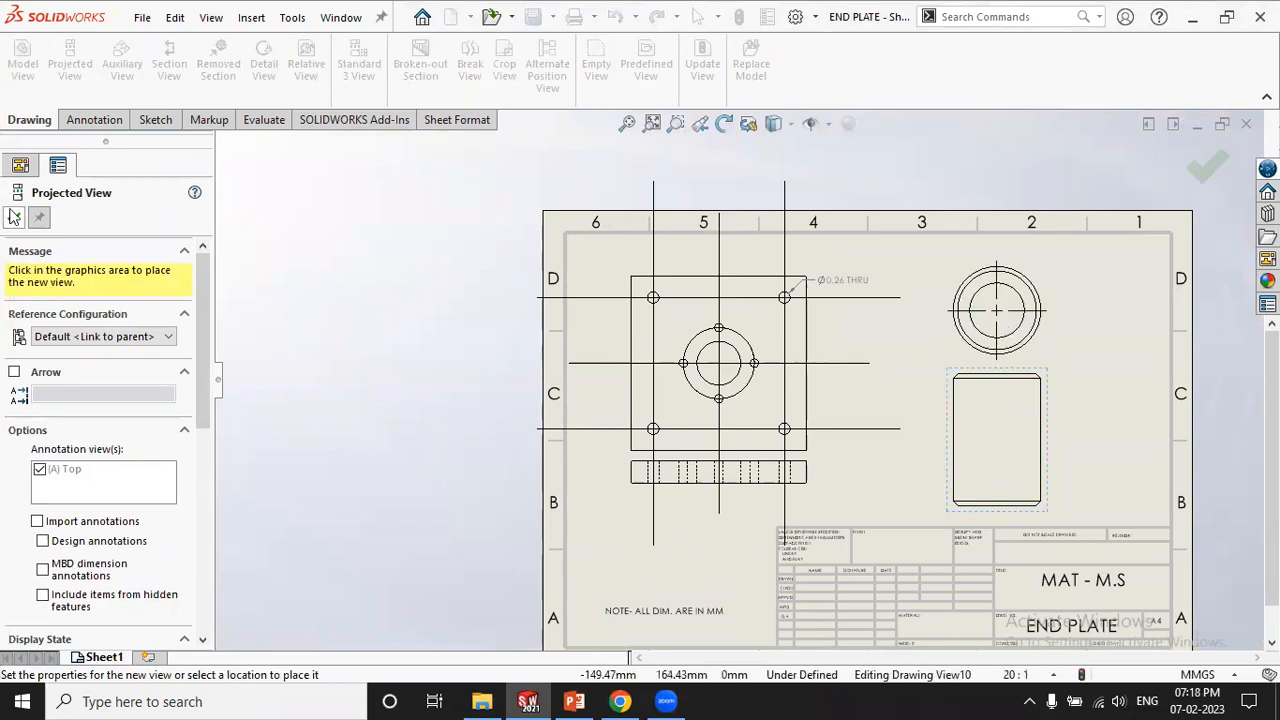
left_click(14, 217)
Add a hole callout to the bush's bore in the circular view, placing its text outside the circle's upper-right side
scroll(1180, 315, "down", 1)
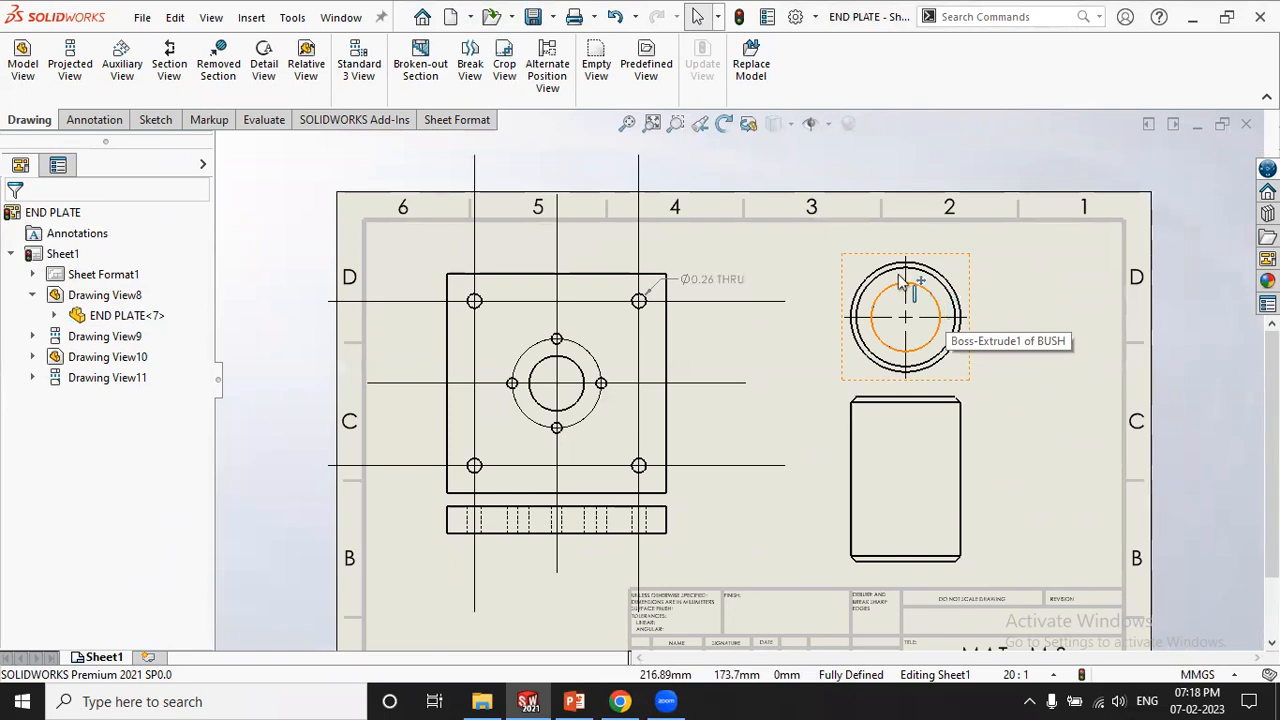
left_click(96, 120)
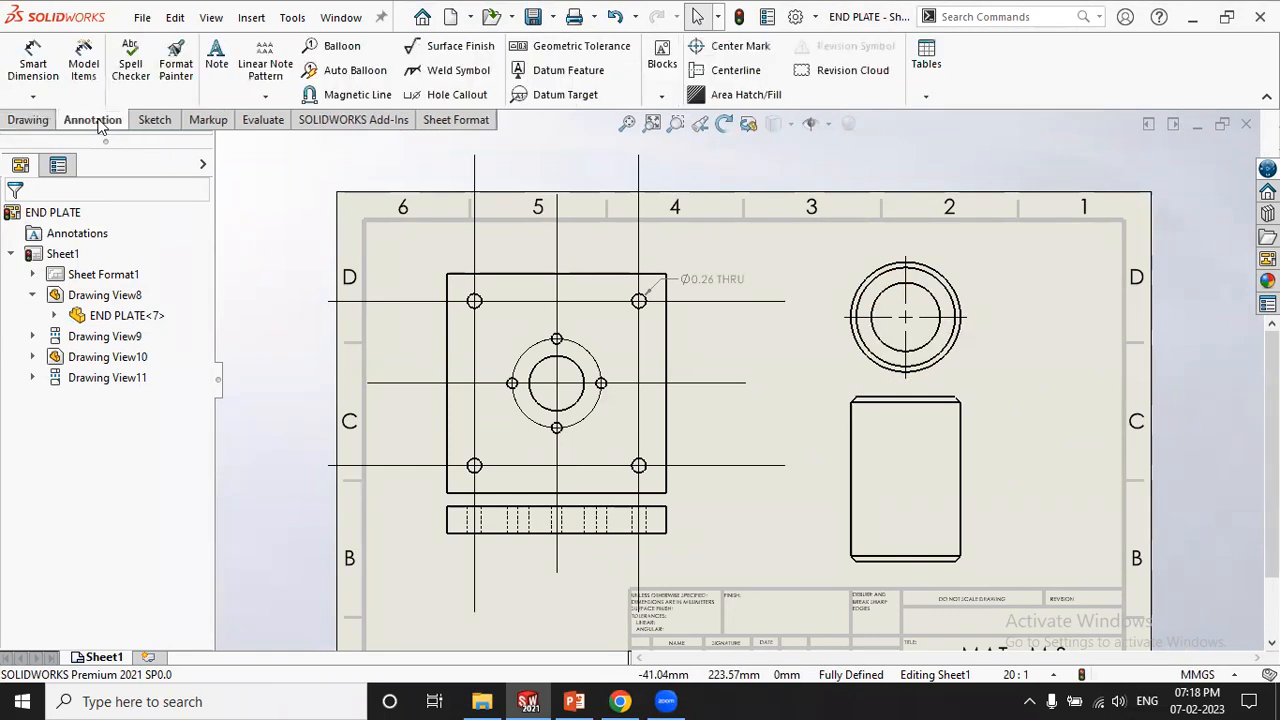
left_click(456, 95)
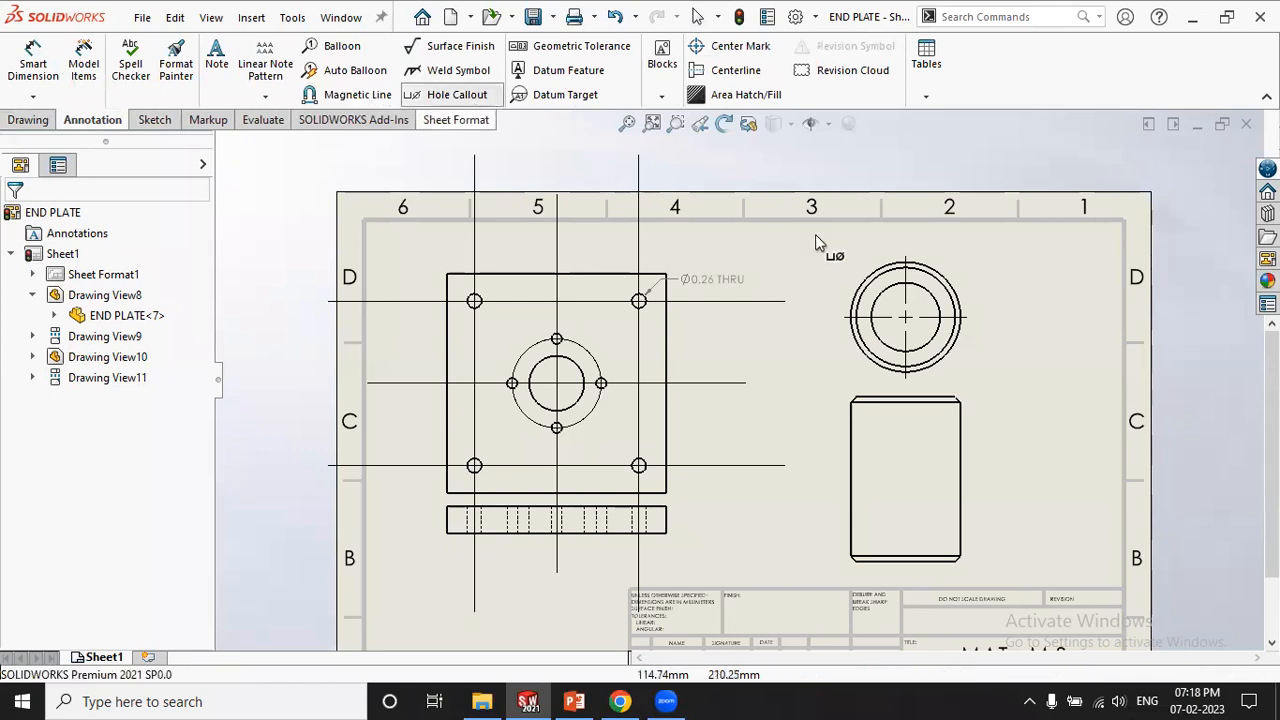
left_click(933, 301)
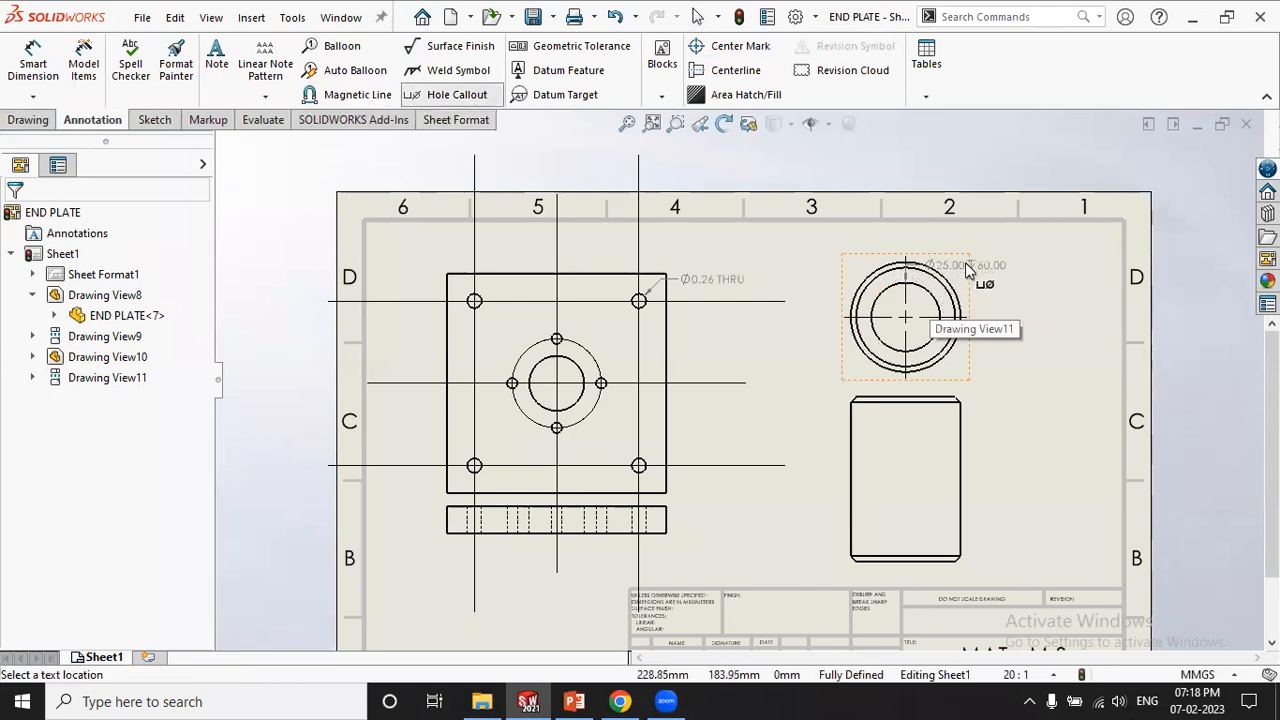
left_click(1010, 262)
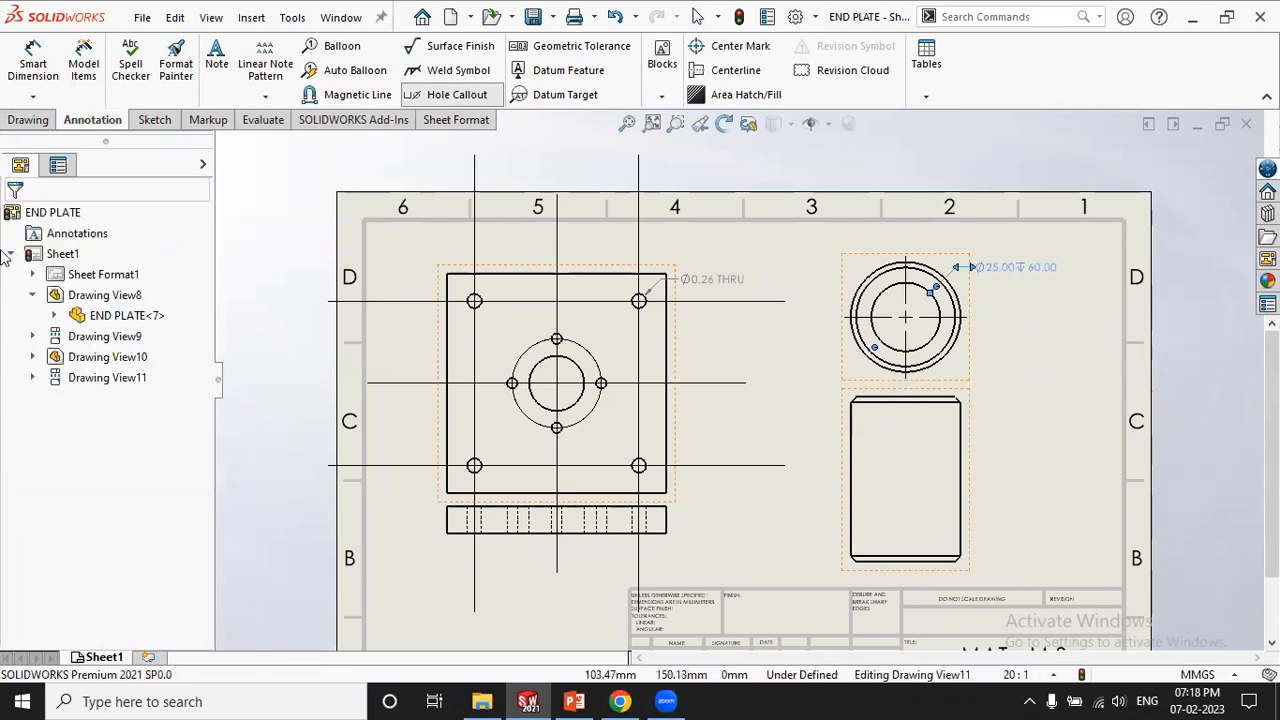
key("Escape")
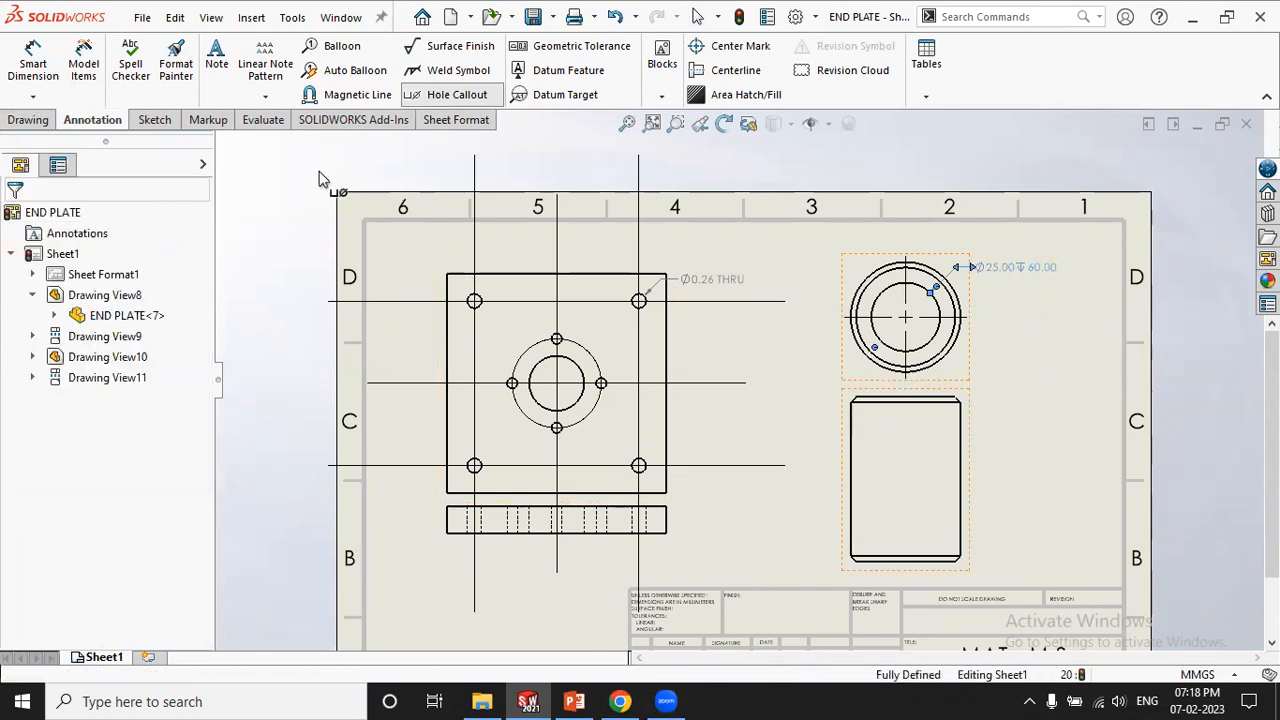
scroll(1070, 313, "down", 1)
scroll(1070, 313, "down", 2)
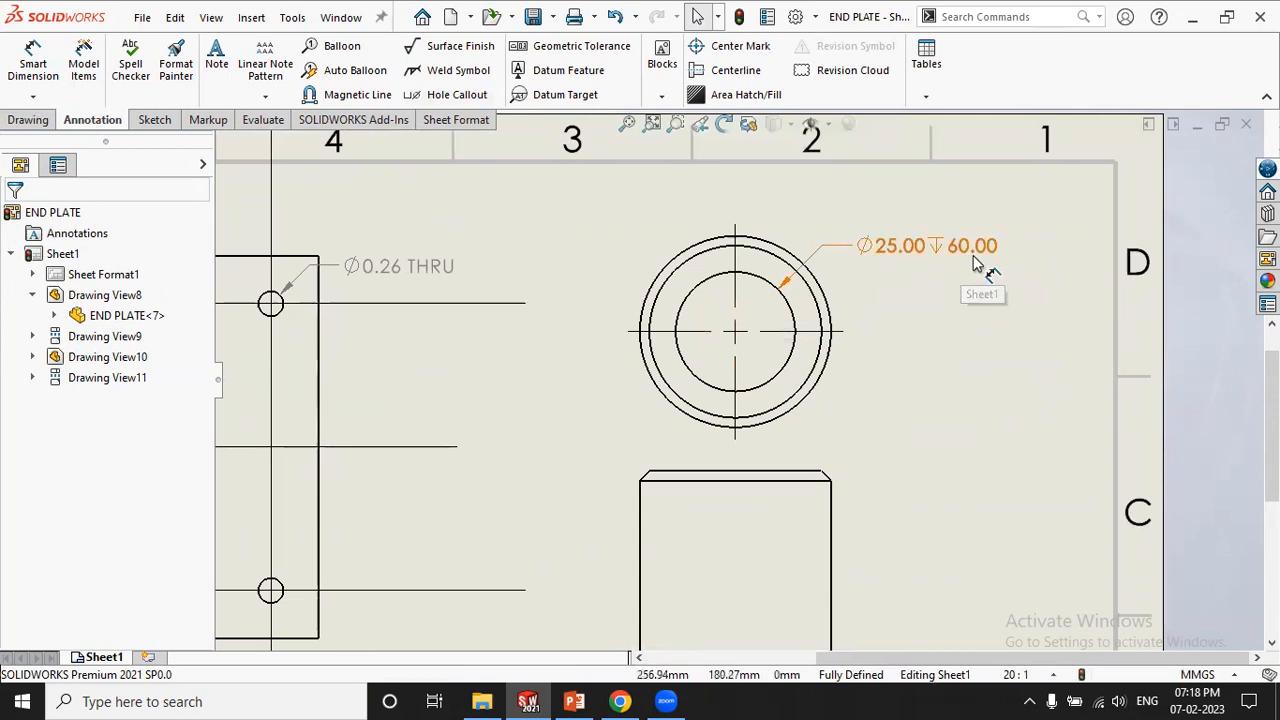
Set the display style of the bush's lower, rectangular view to show hidden lines
scroll(793, 296, "up", 5)
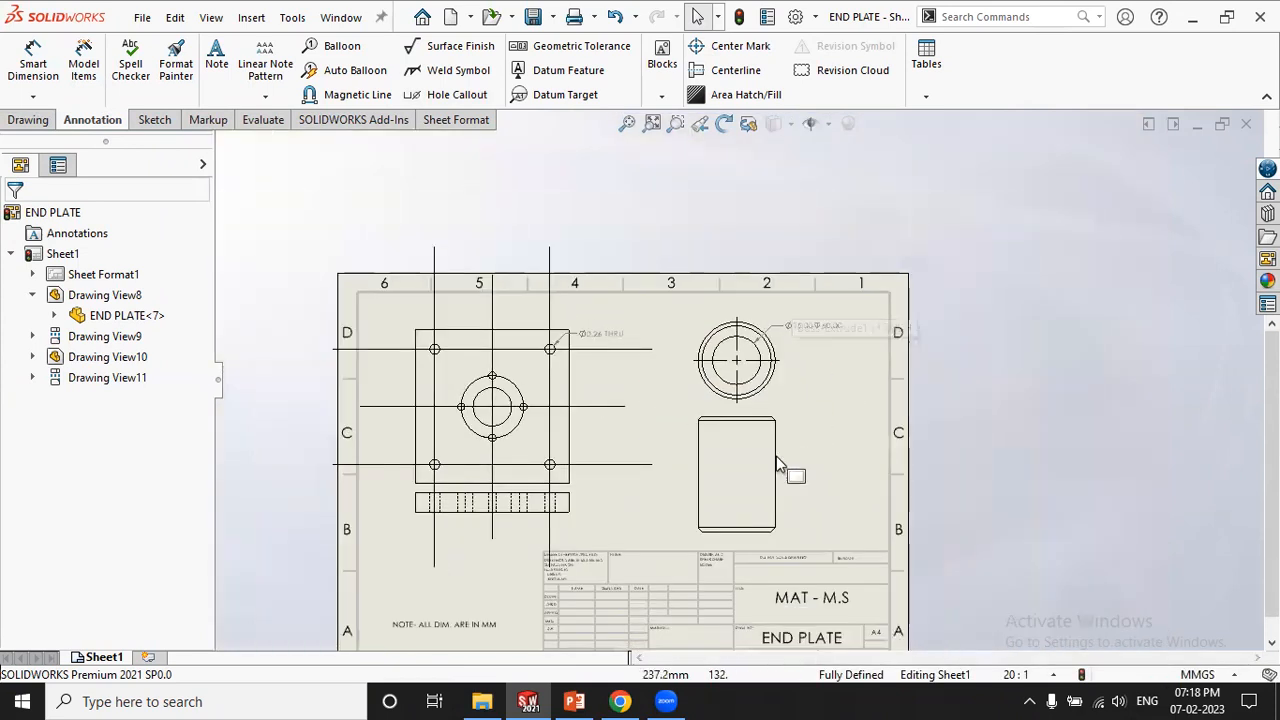
scroll(780, 465, "down", 4)
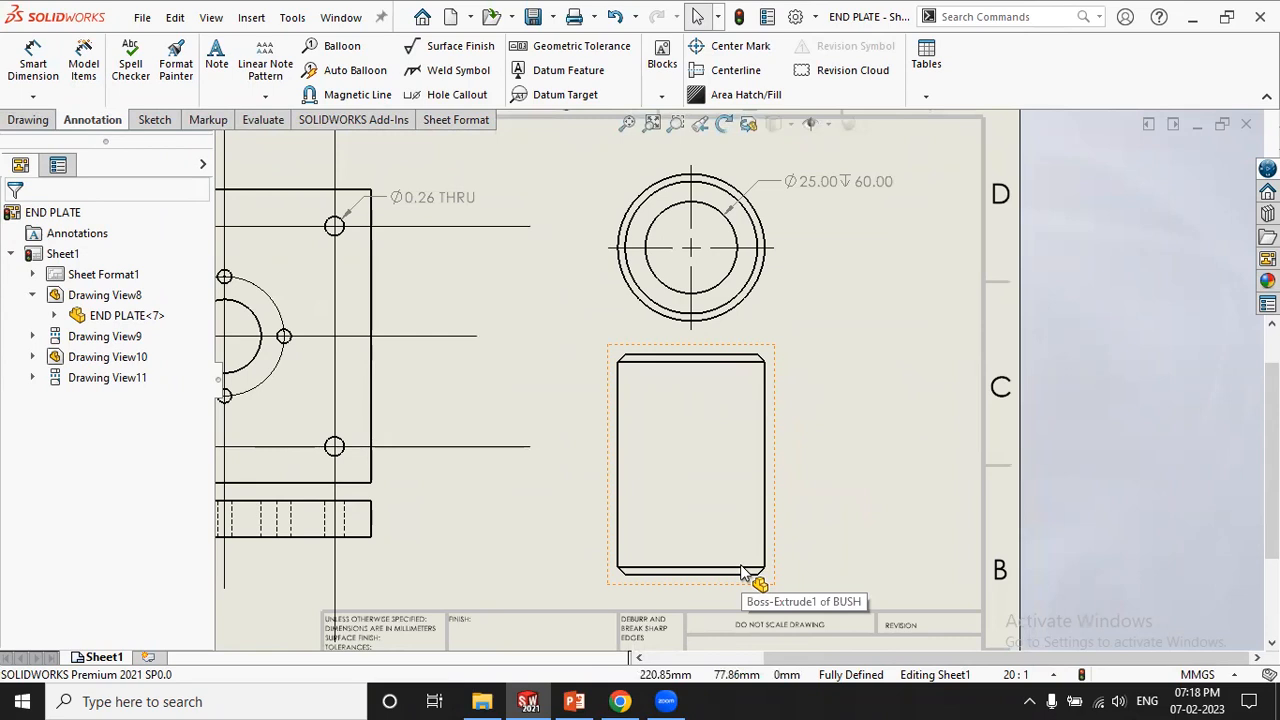
left_click(703, 426)
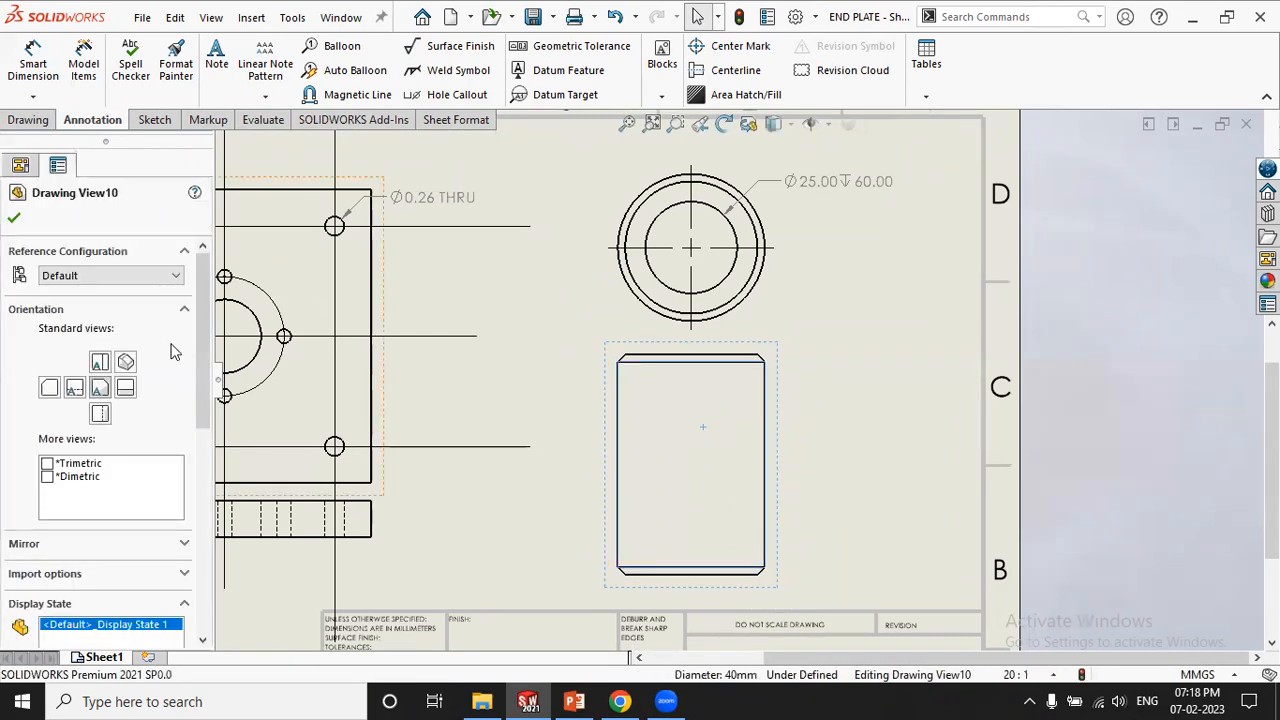
left_click_drag(199, 358, 197, 496)
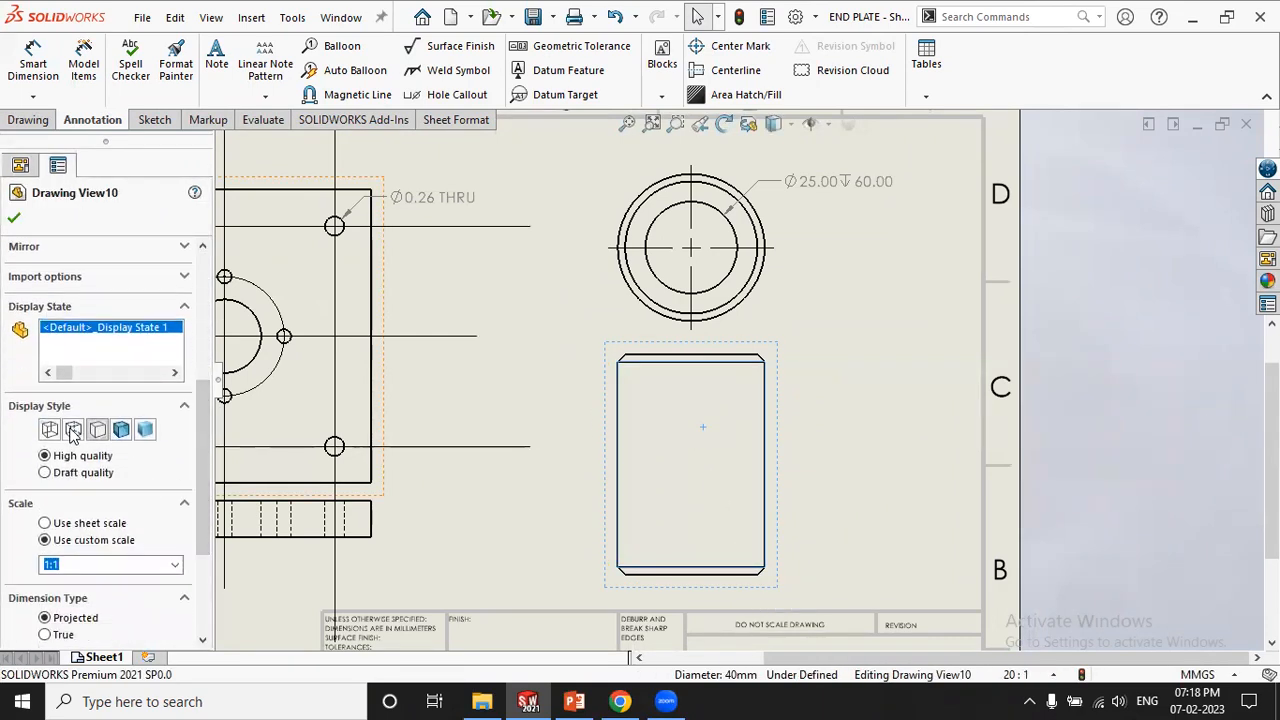
left_click(72, 430)
left_click(399, 407)
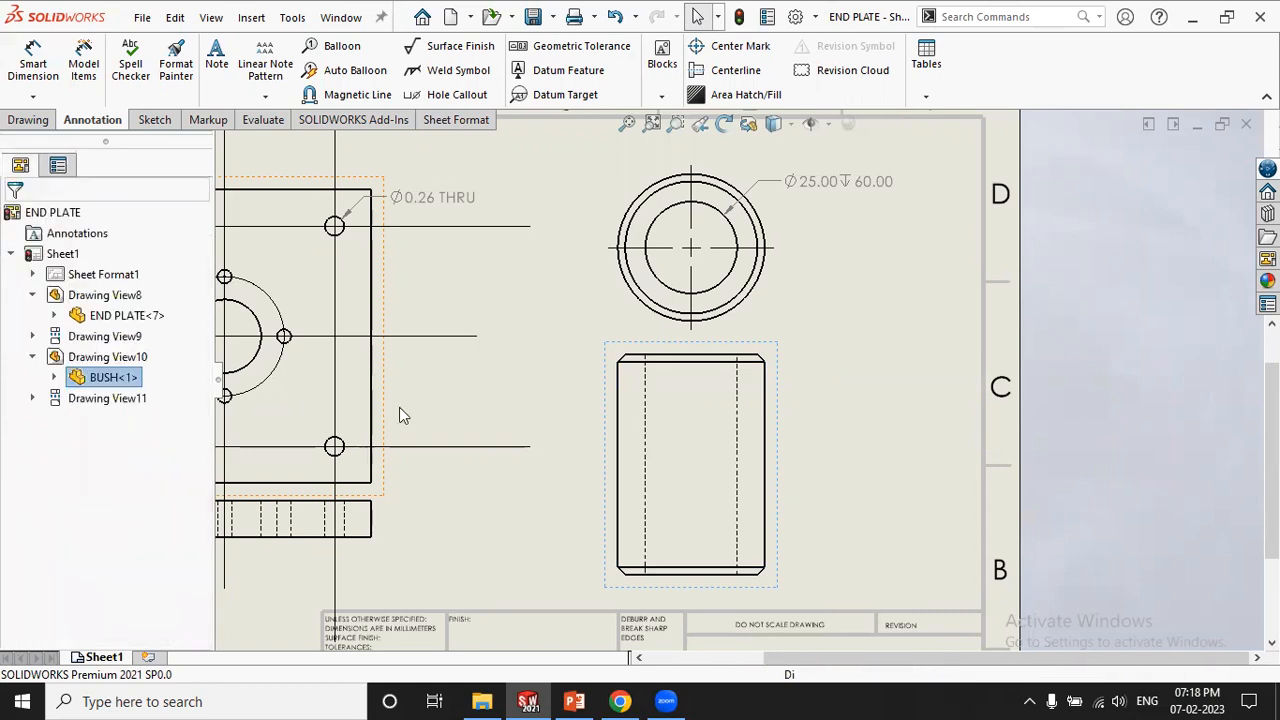
Dimension the bush's length between the top and bottom end edges of the rectangular view, placing the dimension to the right of the view
scroll(650, 485, "down", 2)
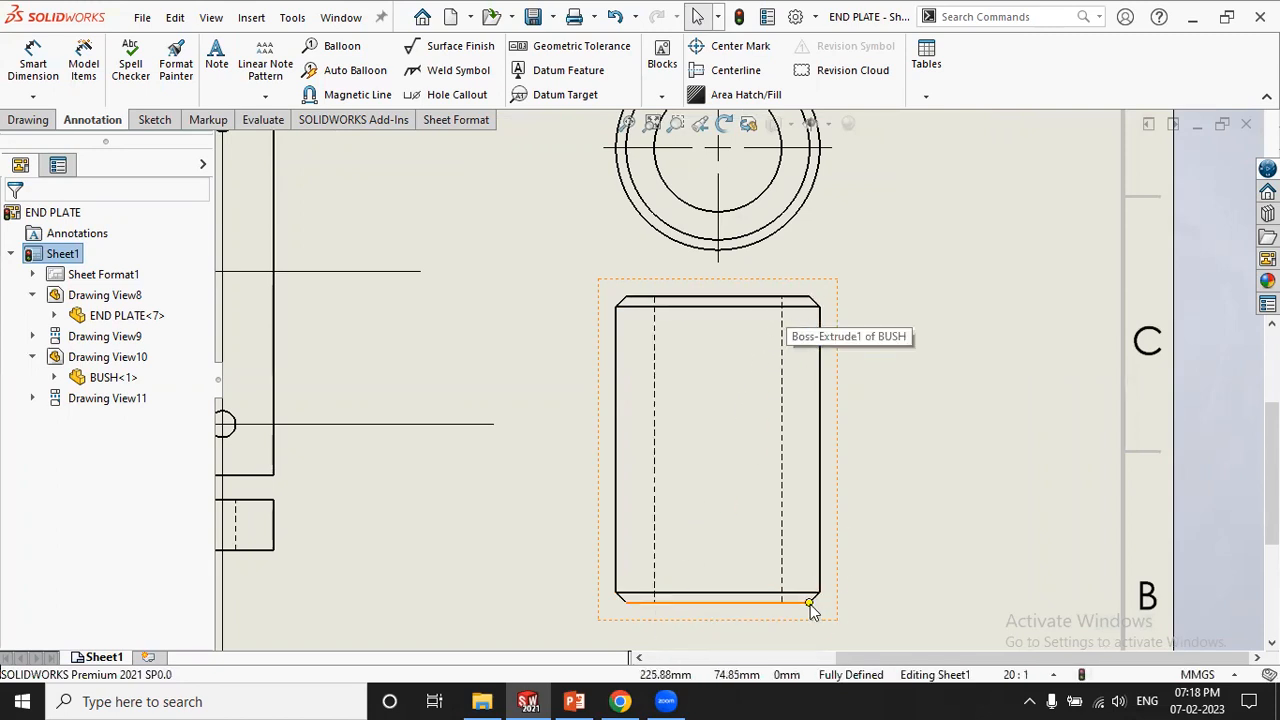
left_click(34, 63)
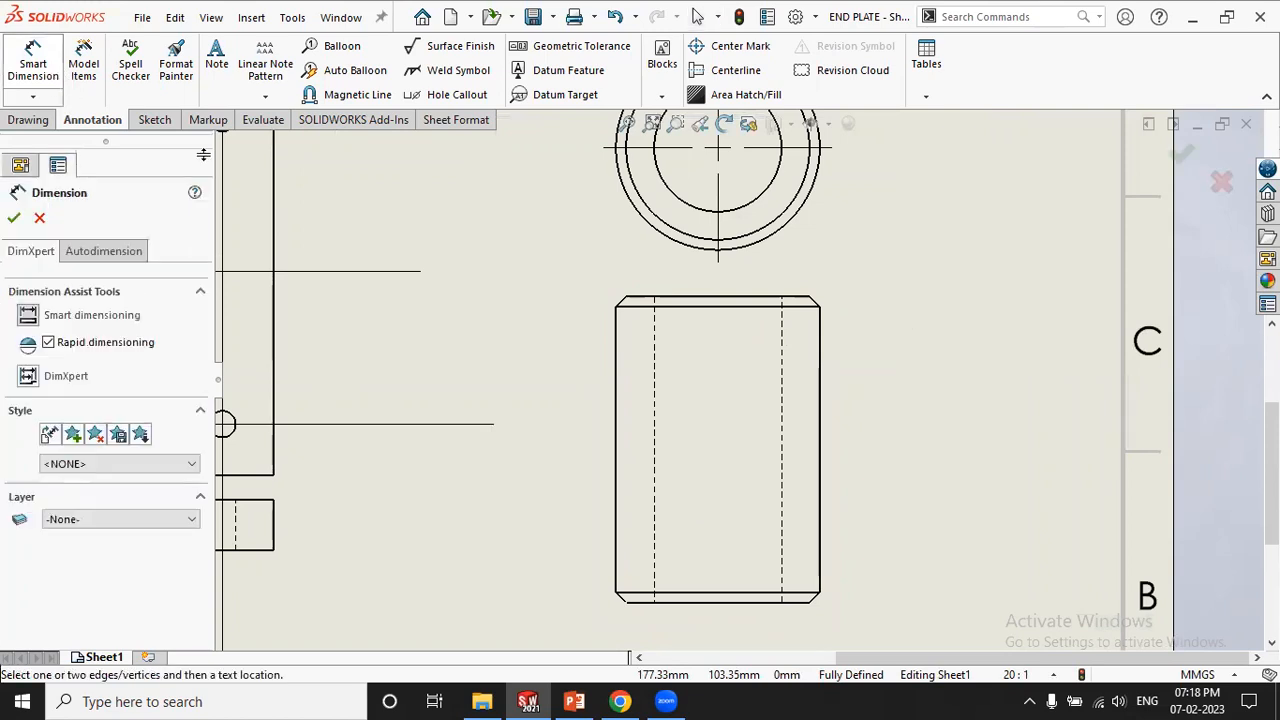
left_click(800, 301)
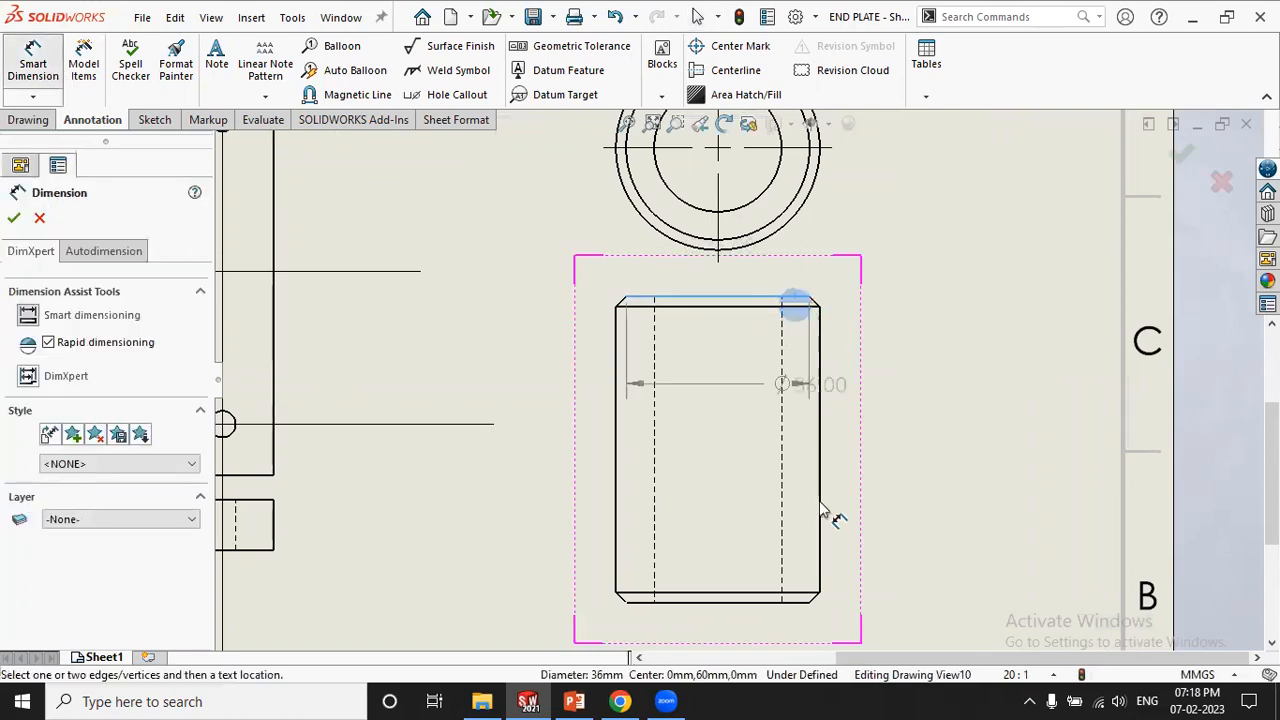
left_click(806, 594)
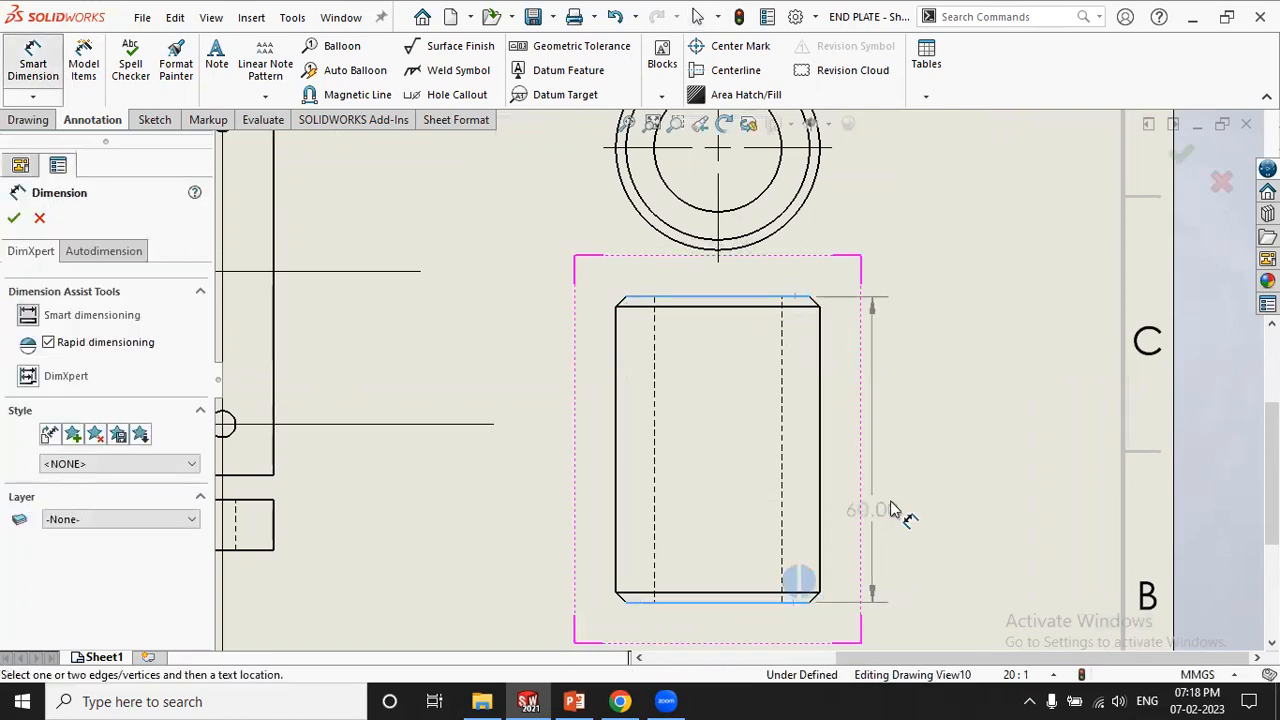
left_click(930, 479)
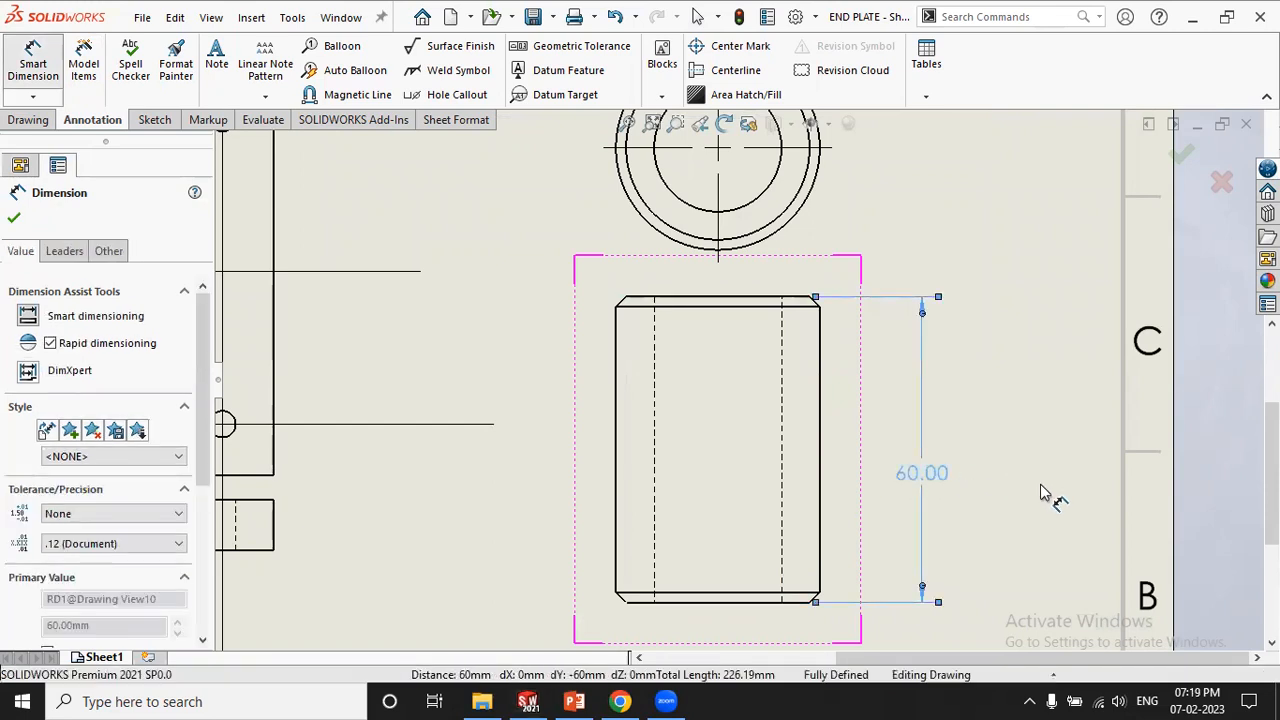
key("Escape")
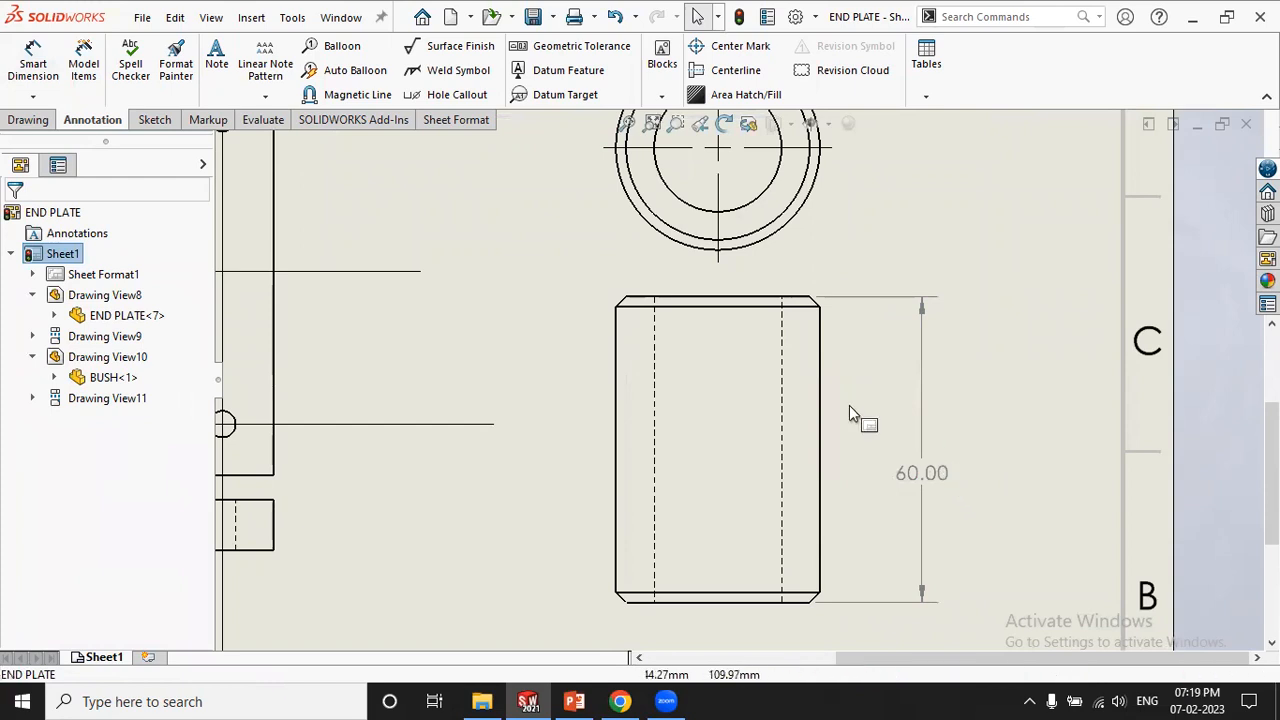
Delete the existing center mark from the bush's circular view
scroll(808, 357, "up", 1)
scroll(808, 357, "up", 1)
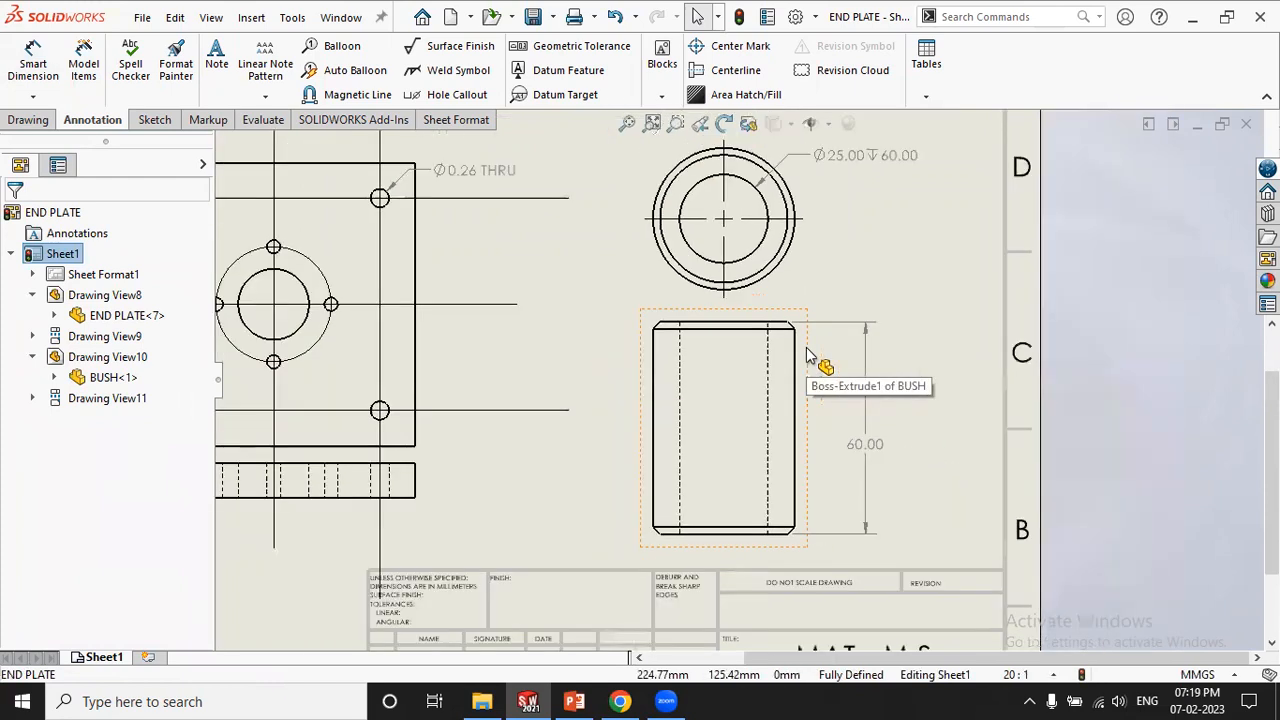
left_click(420, 98)
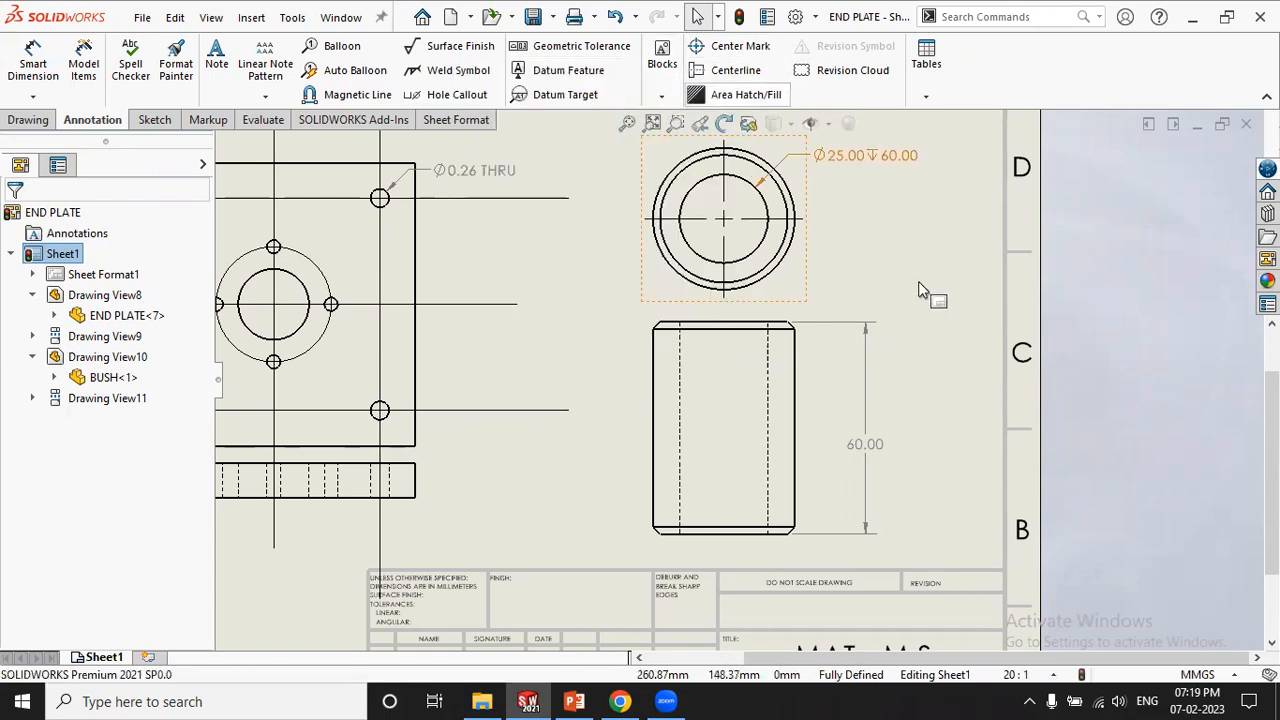
left_click(744, 220)
key("Delete")
left_click(937, 260)
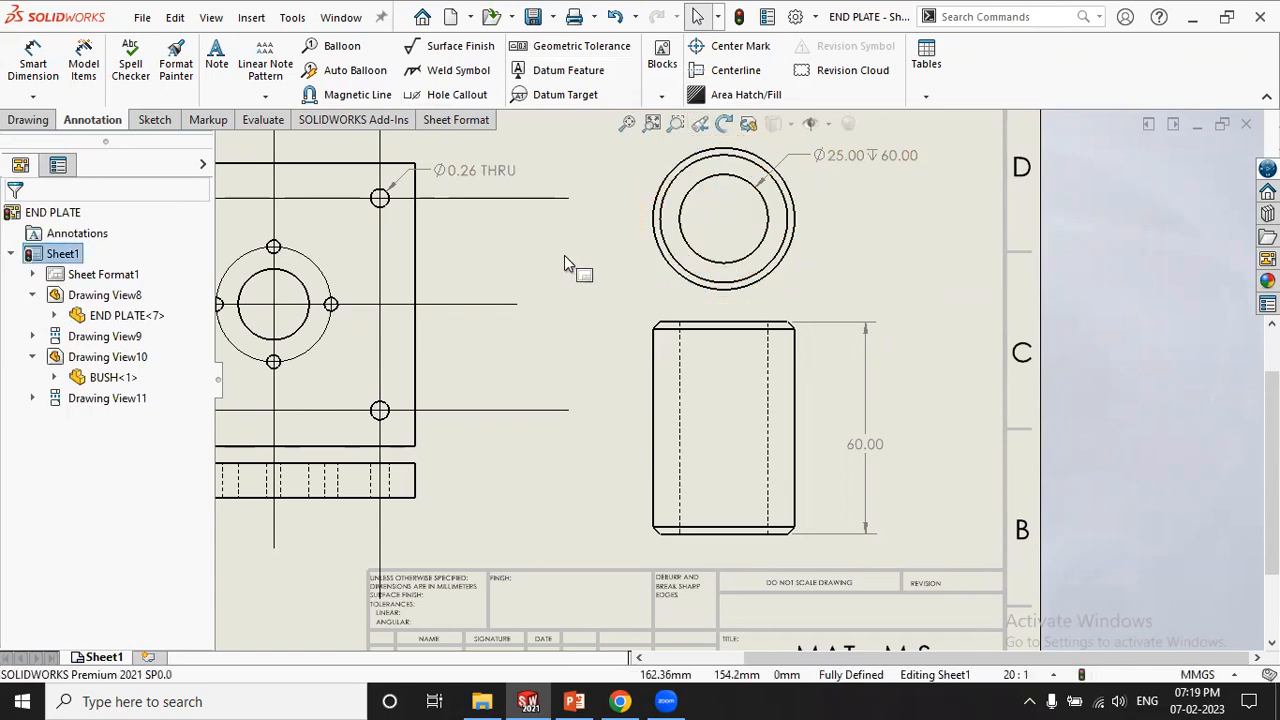
Insert a center mark on the bush's bore circle in the circular view
left_click(720, 50)
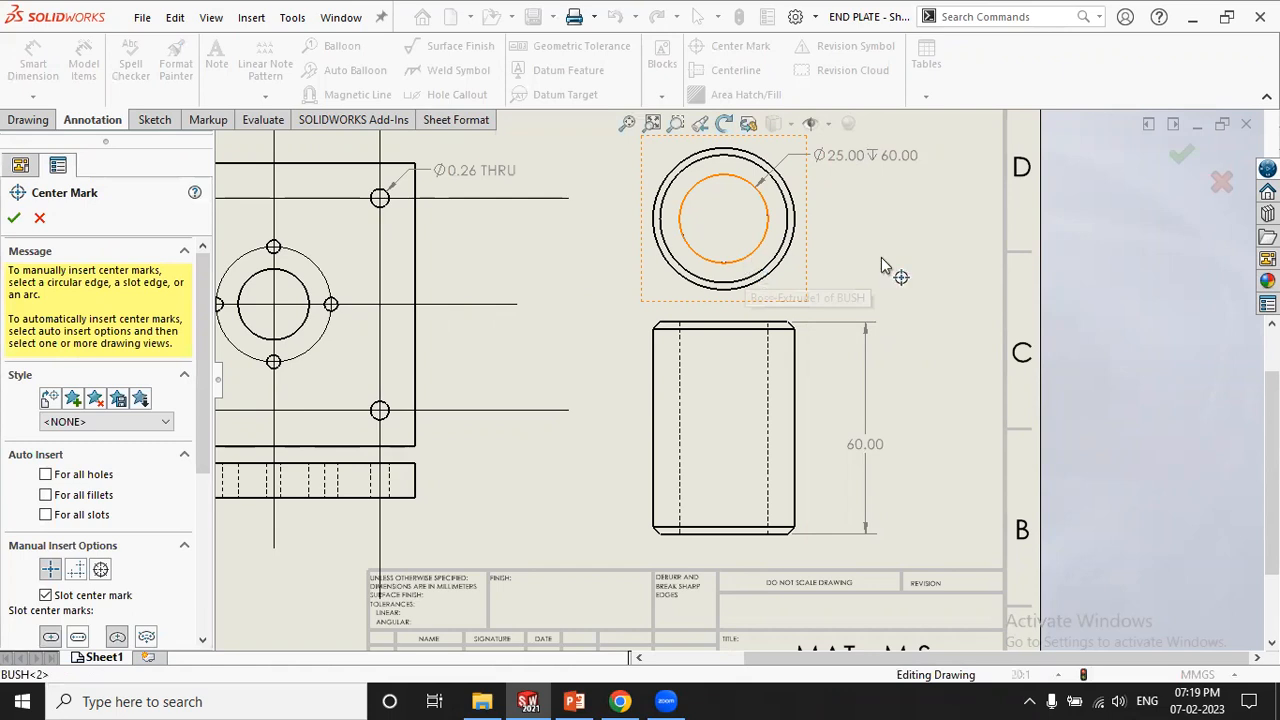
left_click(757, 246)
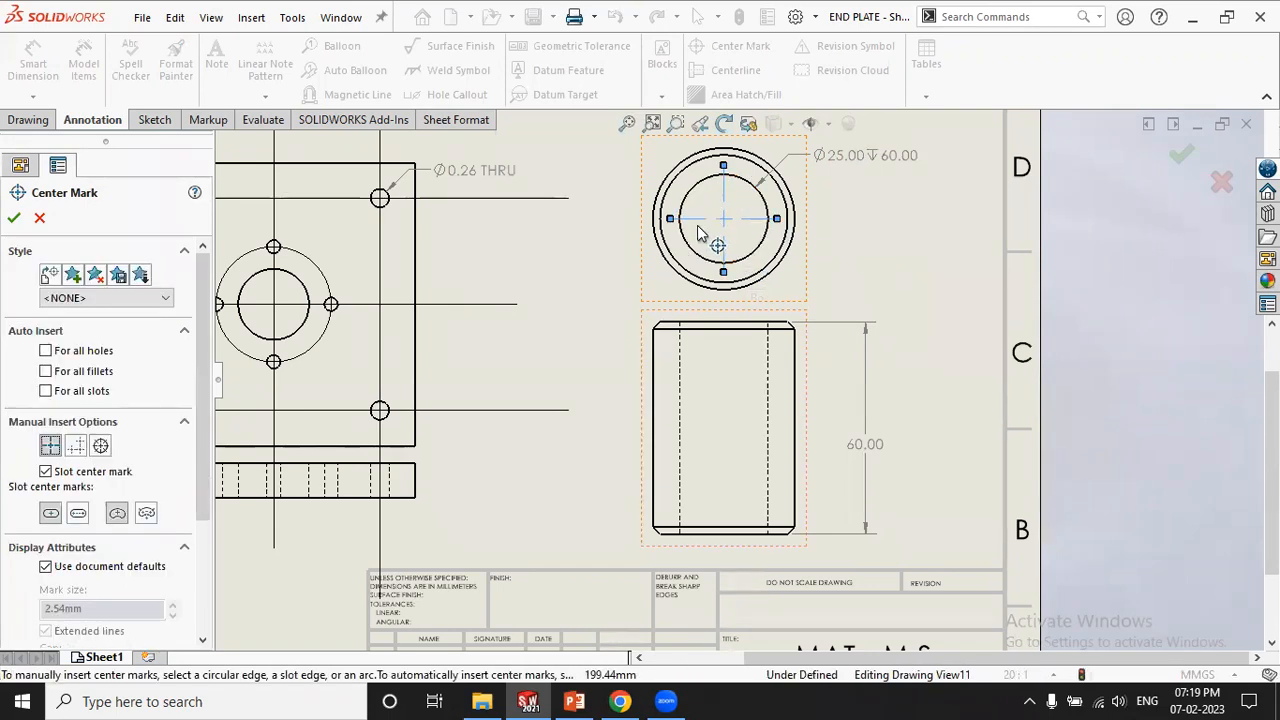
left_click(14, 219)
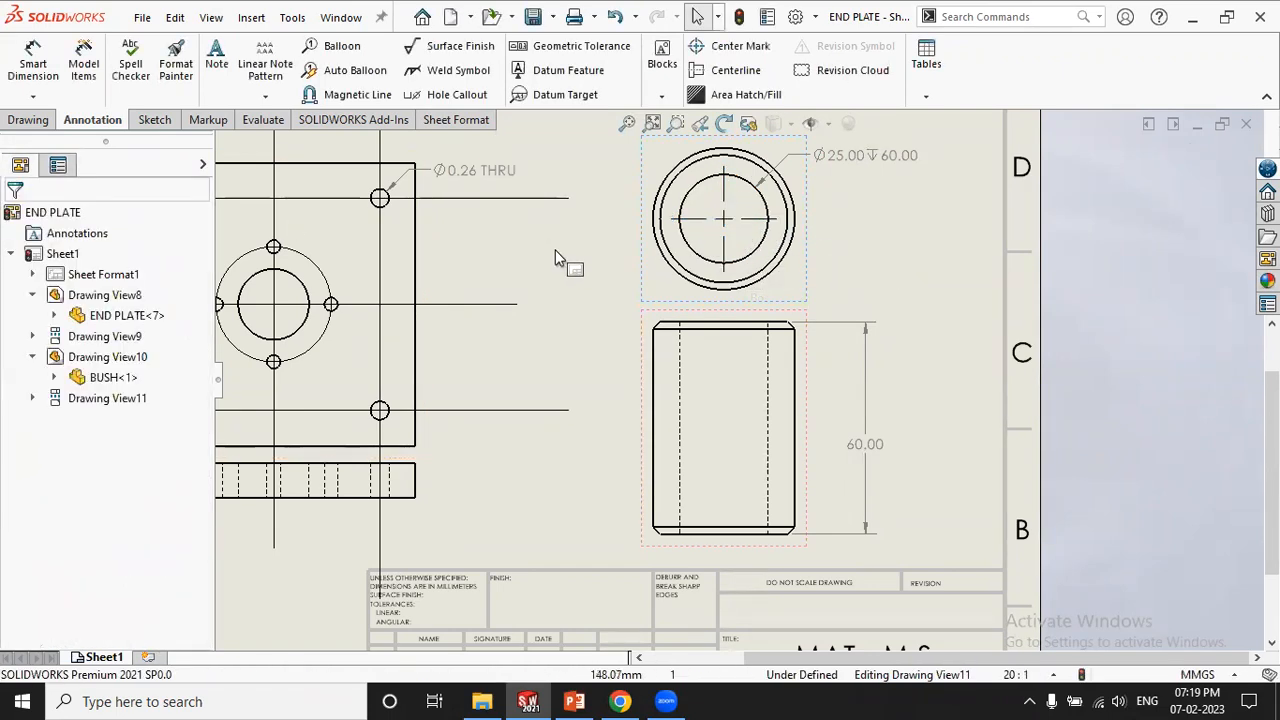
Extend all four lines of the bush's center mark beyond the outer circle
left_click(729, 204)
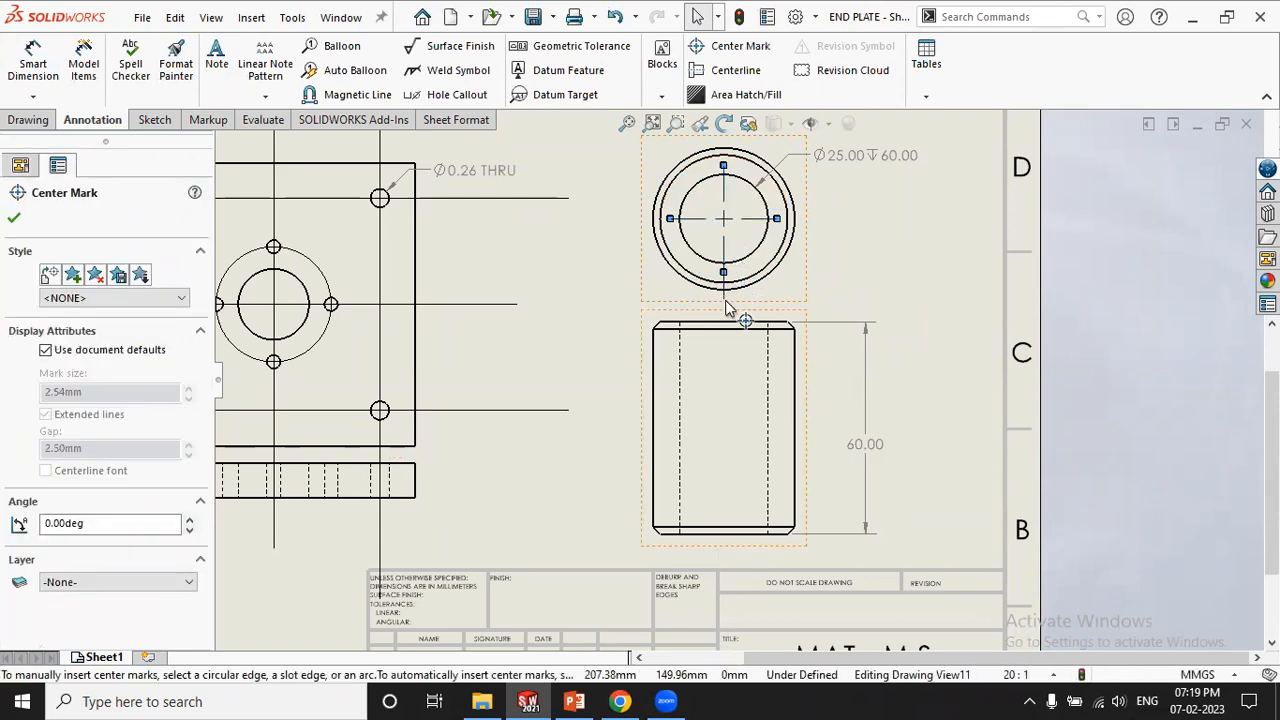
left_click_drag(726, 306, 725, 307)
left_click_drag(777, 219, 813, 219)
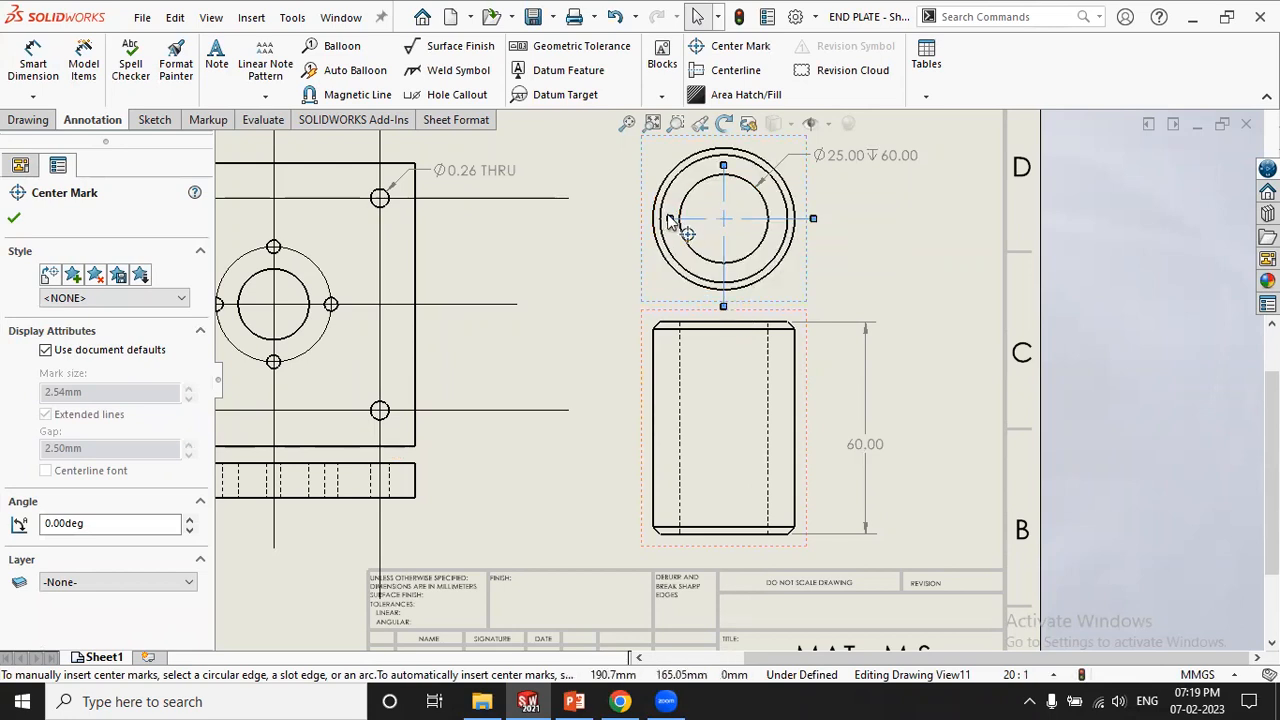
left_click_drag(665, 218, 619, 218)
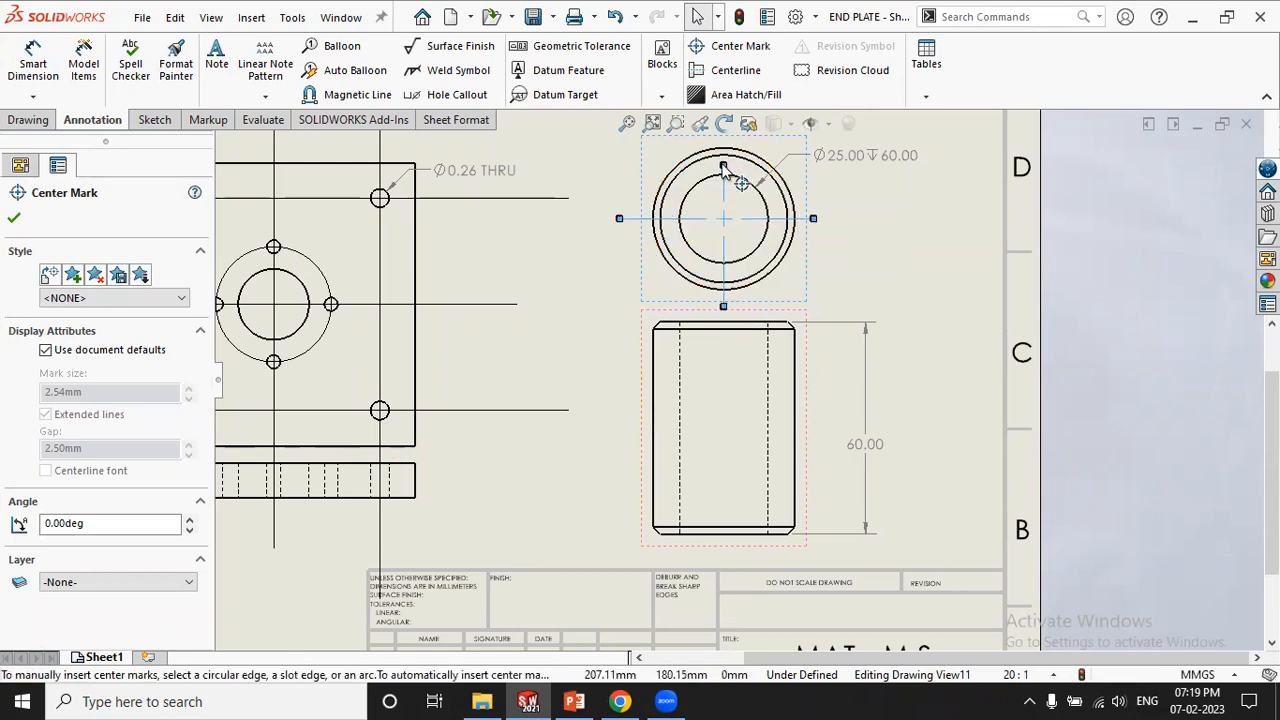
left_click_drag(724, 138, 724, 133)
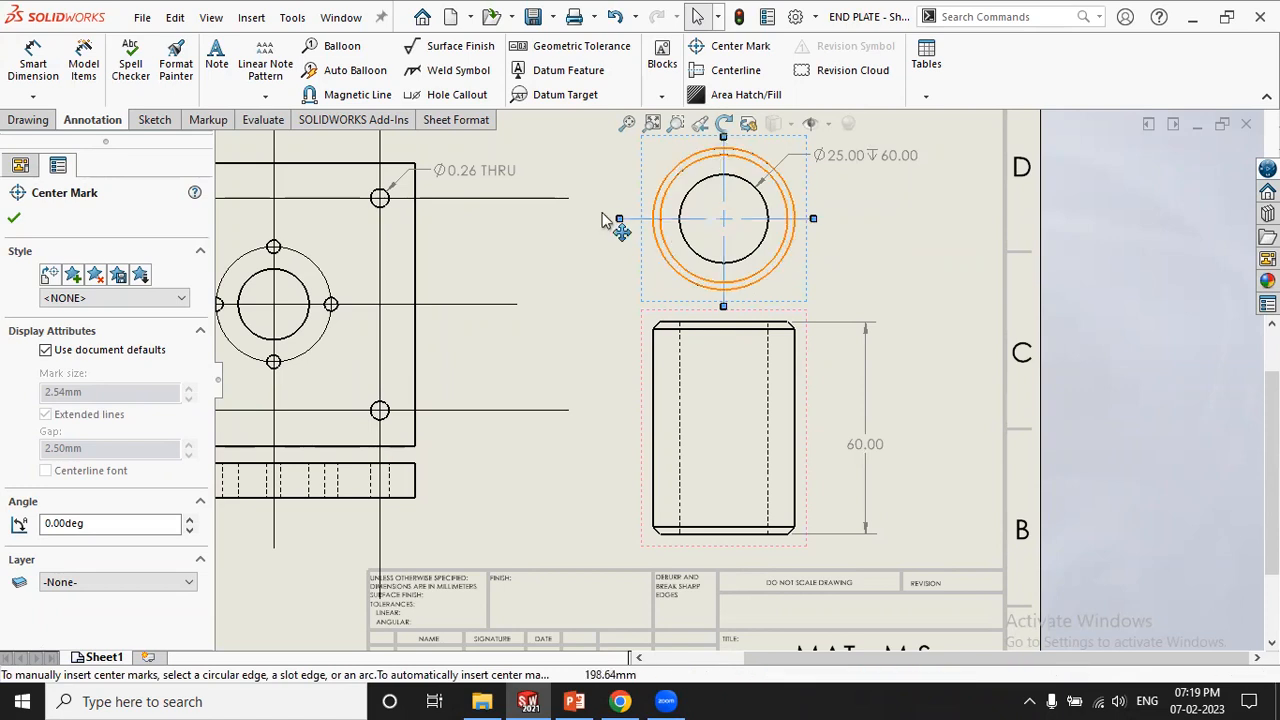
left_click(552, 296)
Delete the center marks from the end plate's upper-left and lower-left corner holes
scroll(445, 252, "up", 2)
scroll(320, 268, "down", 2)
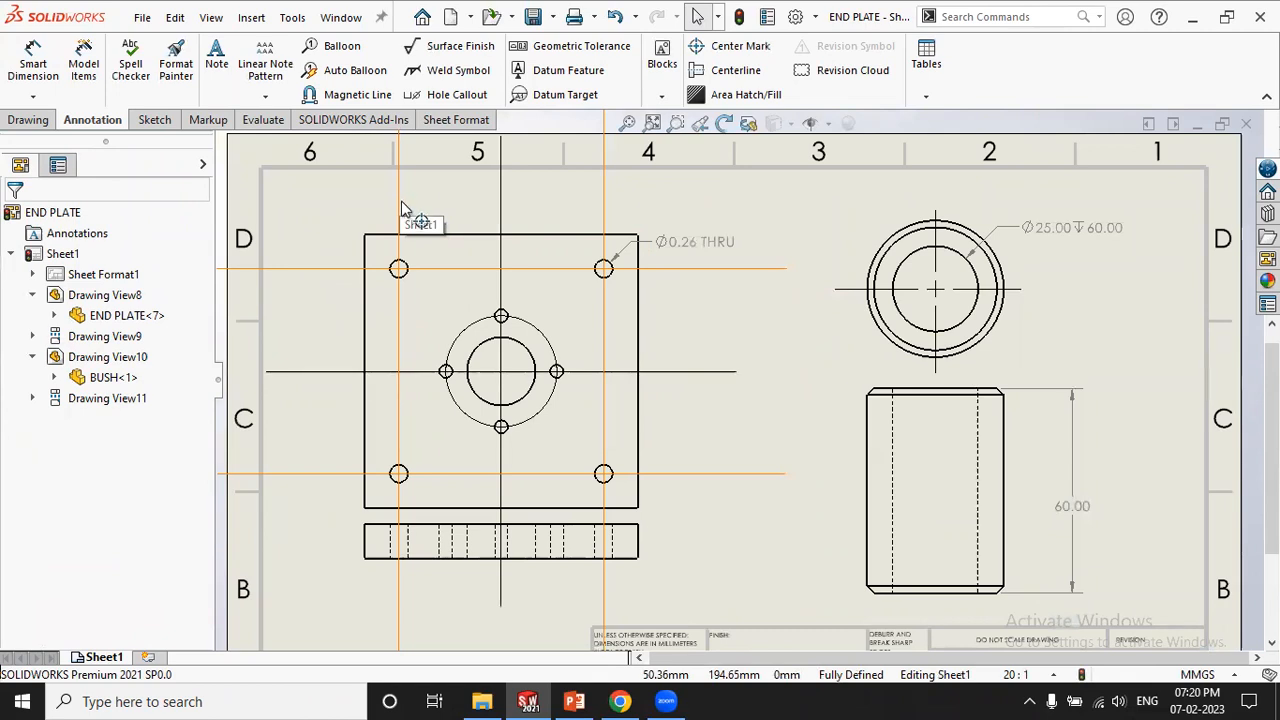
left_click(401, 205)
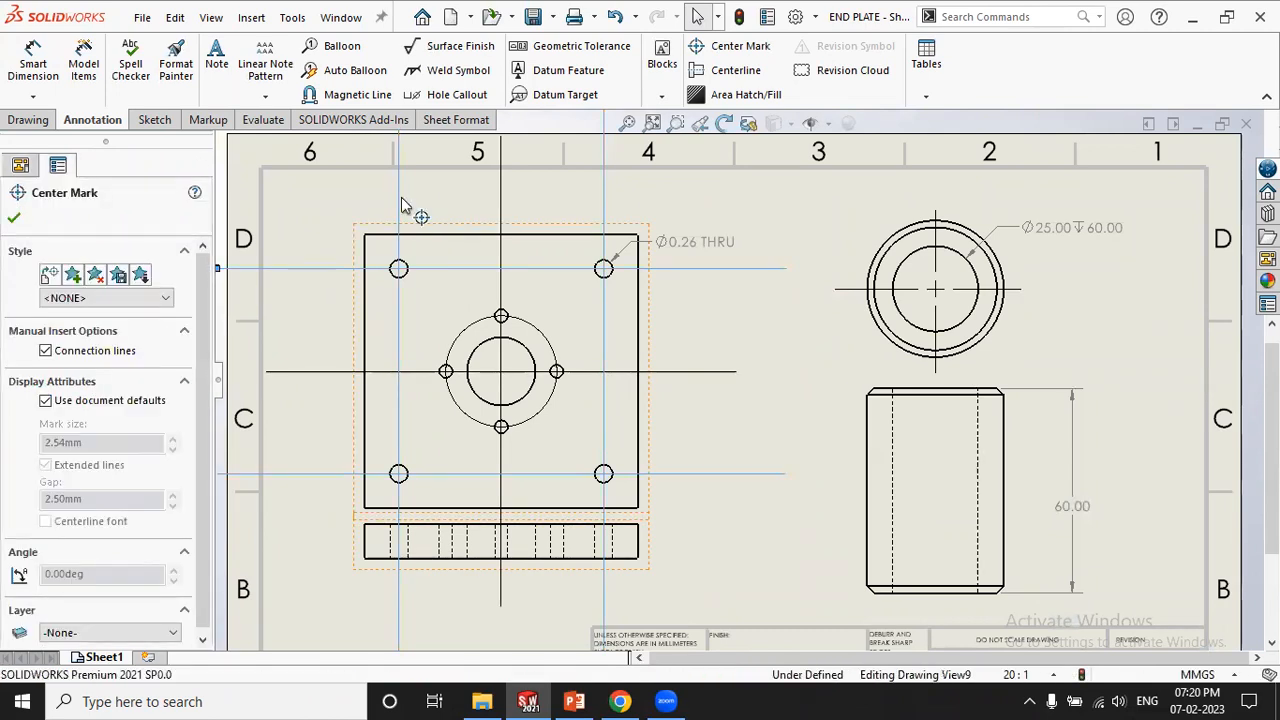
left_click(425, 283)
left_click(444, 269)
key("Delete")
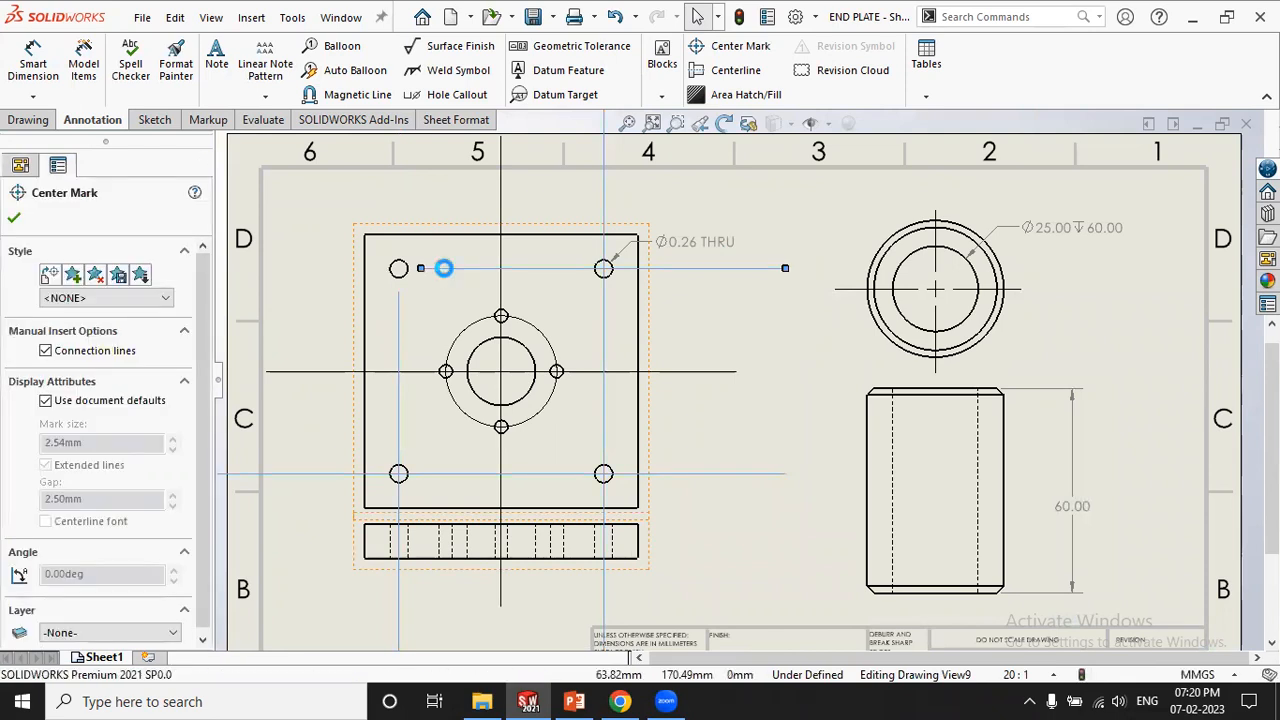
left_click(399, 324)
key("Delete")
left_click(404, 371)
left_click(404, 364)
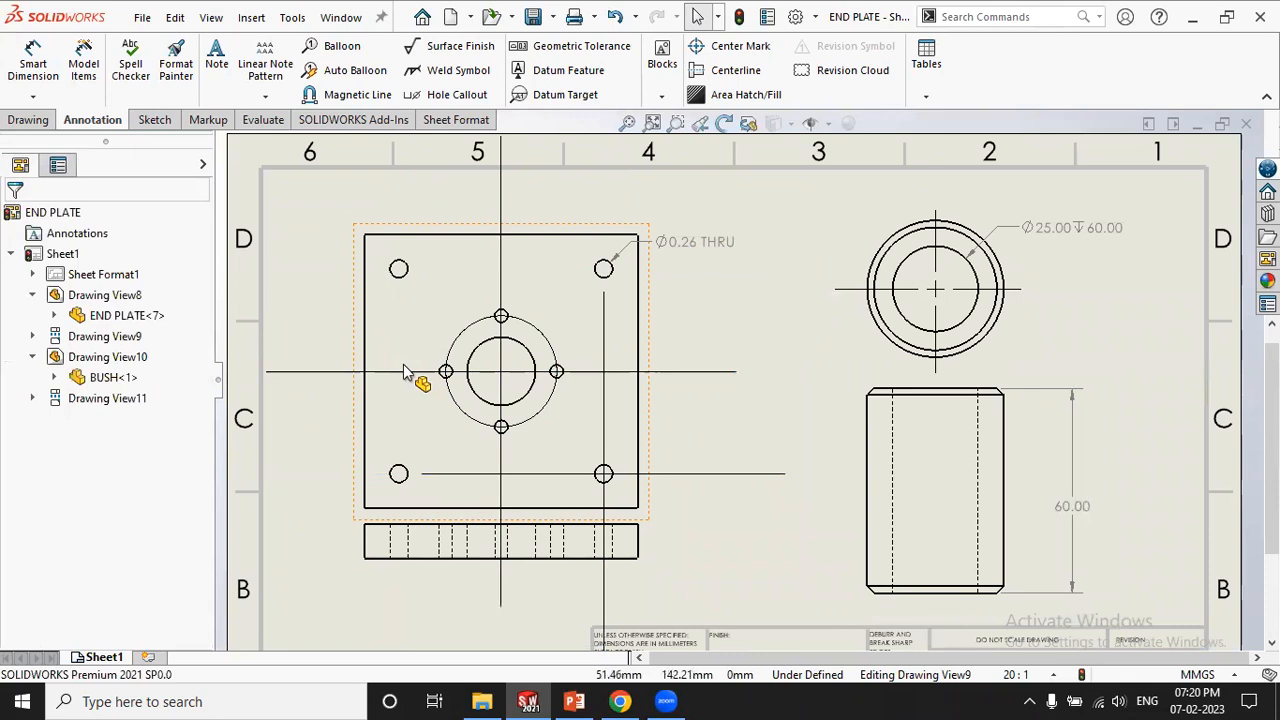
Insert a single center mark with extended lines on the end plate's upper-left corner hole
left_click(737, 46)
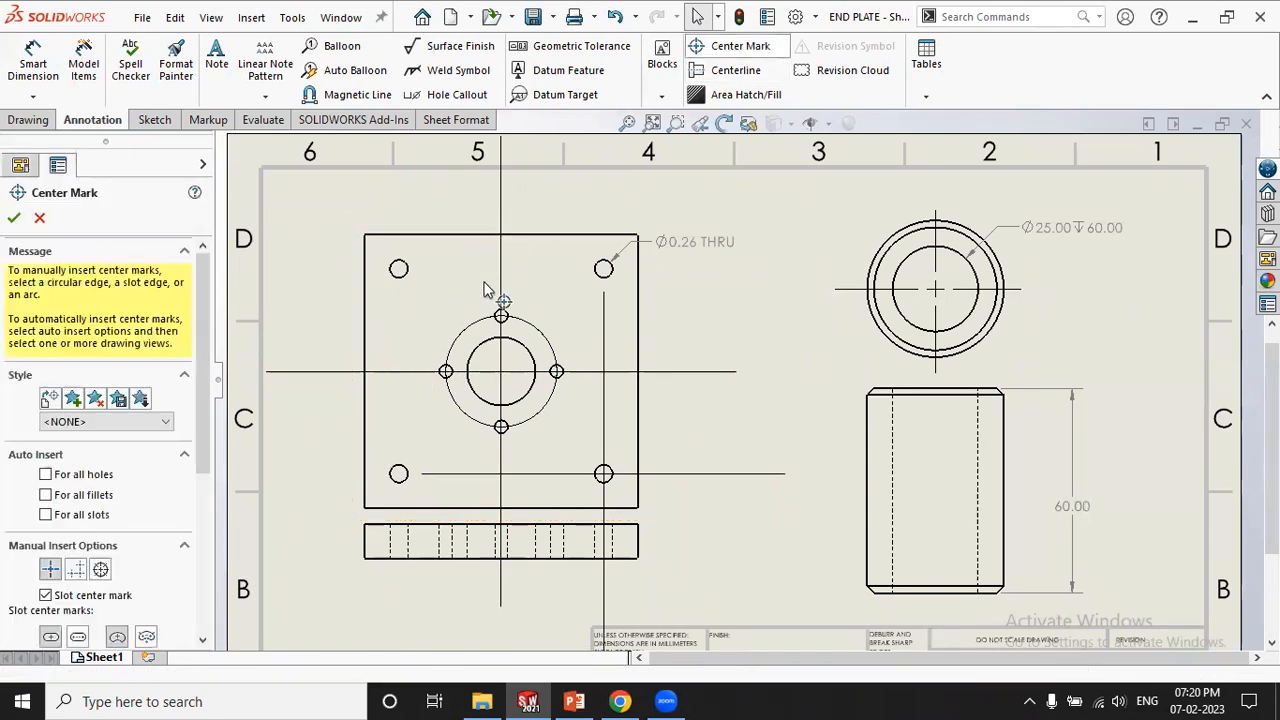
key("Escape")
left_click(399, 296)
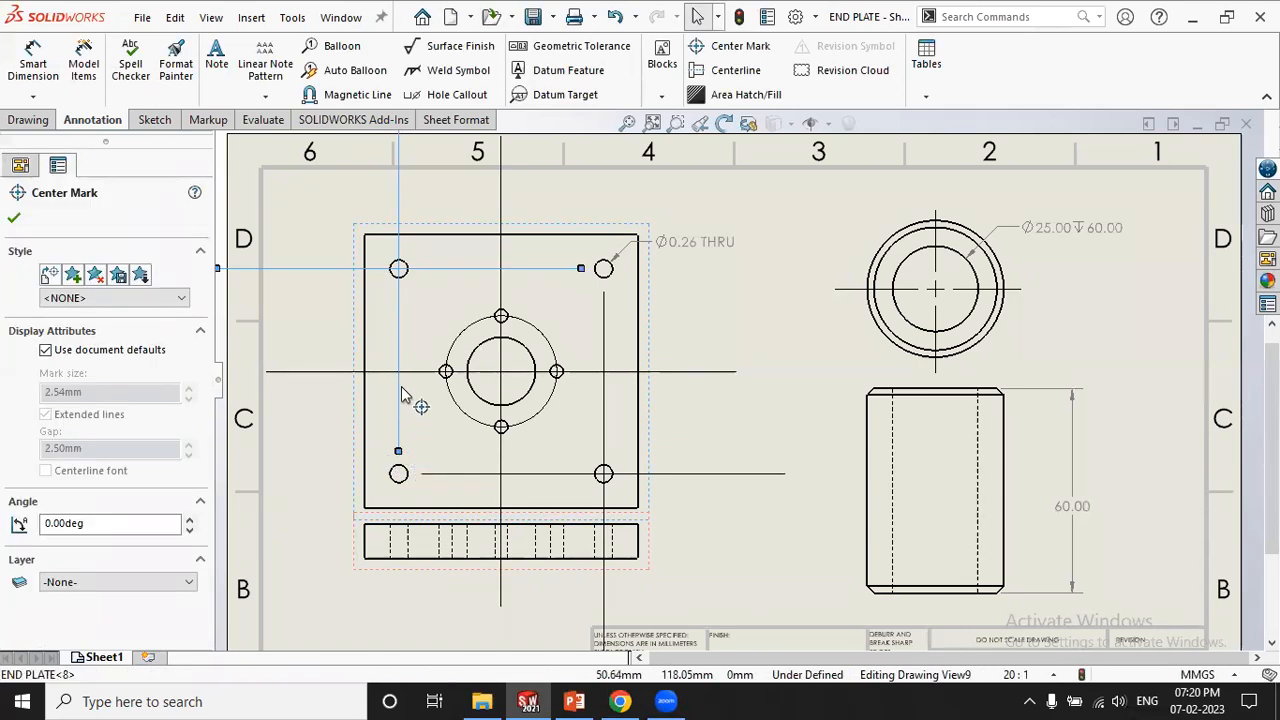
key("Escape")
left_click(417, 312)
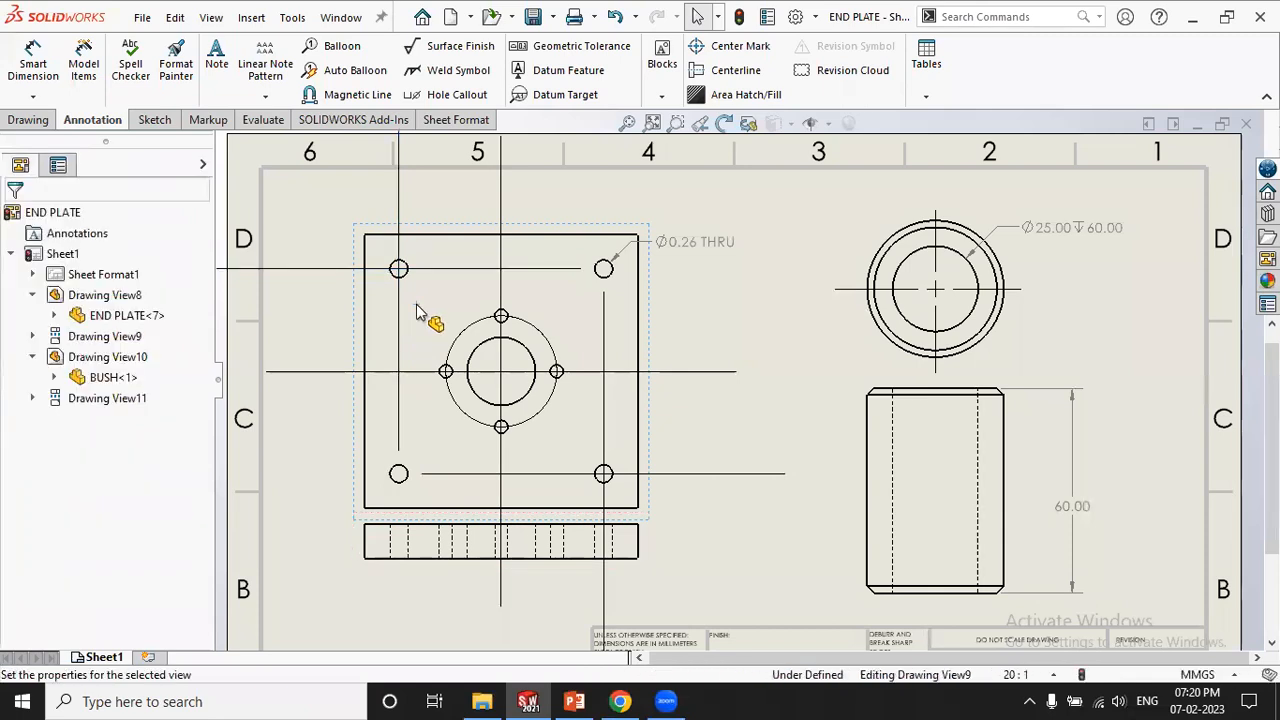
Insert a centerline between the two long outer edges of the bush's side view, and undo it
left_click(737, 293)
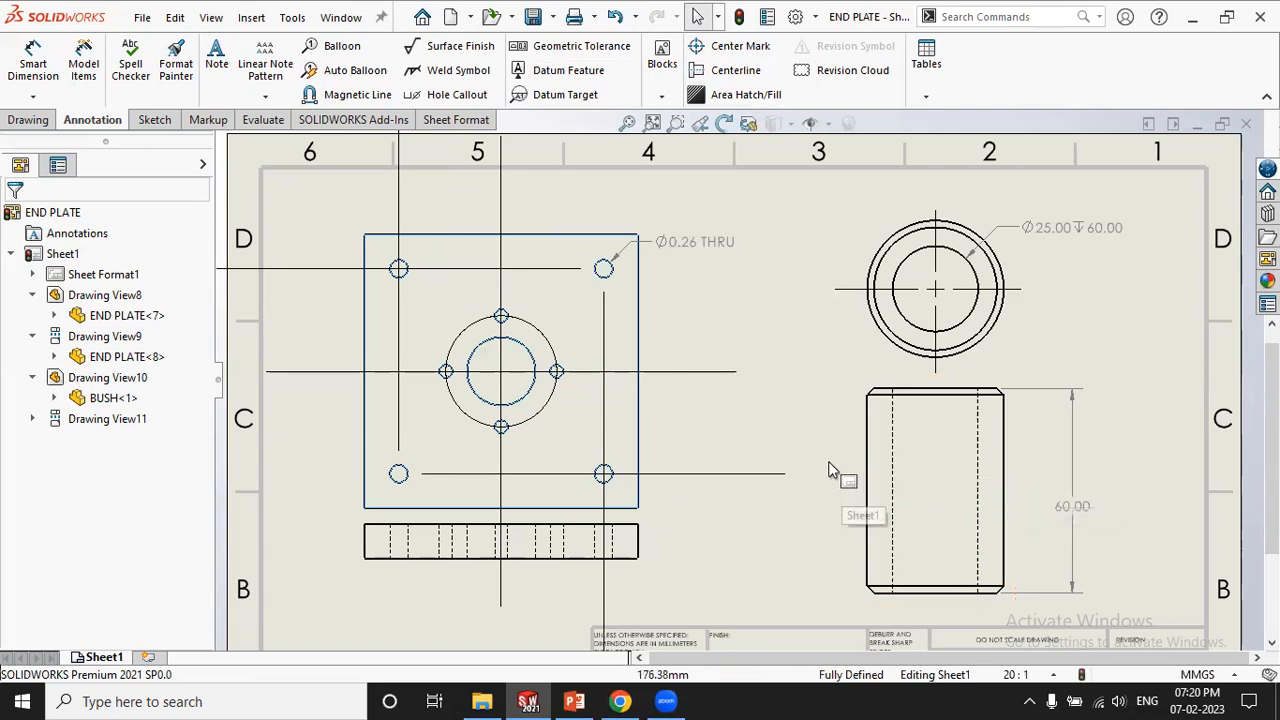
scroll(840, 480, "up", 3)
scroll(922, 457, "down", 2)
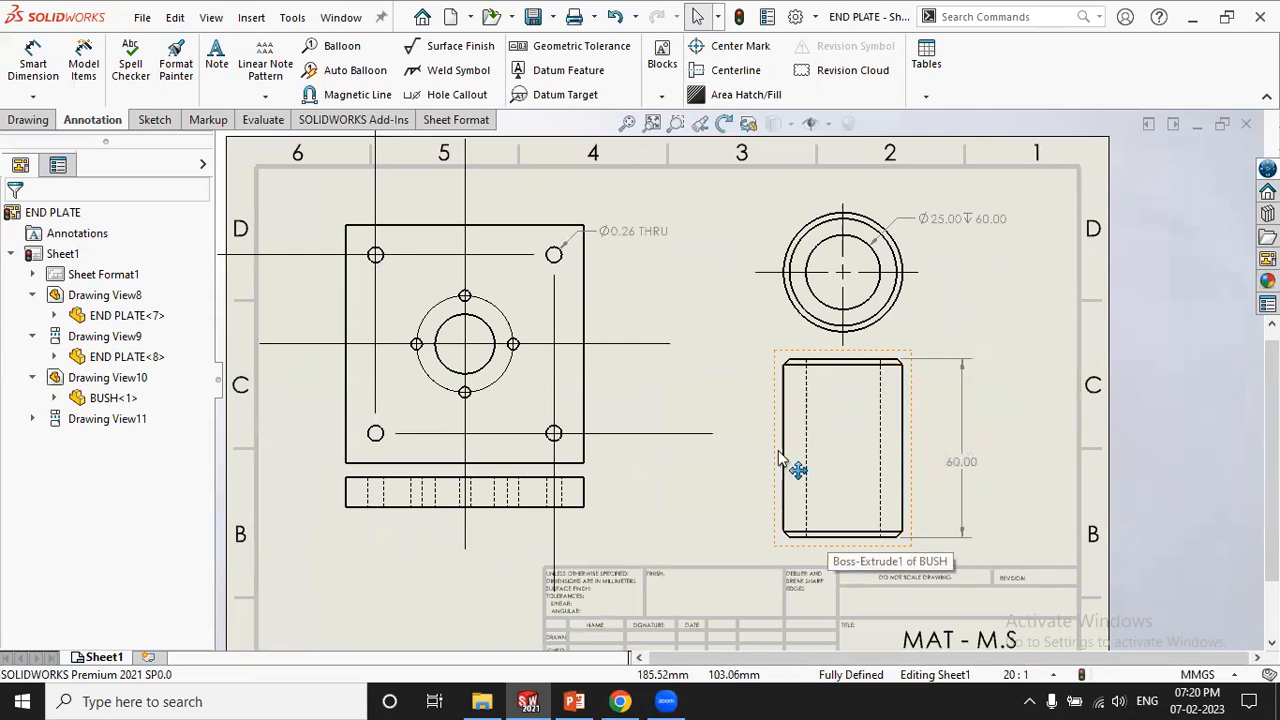
left_click(716, 70)
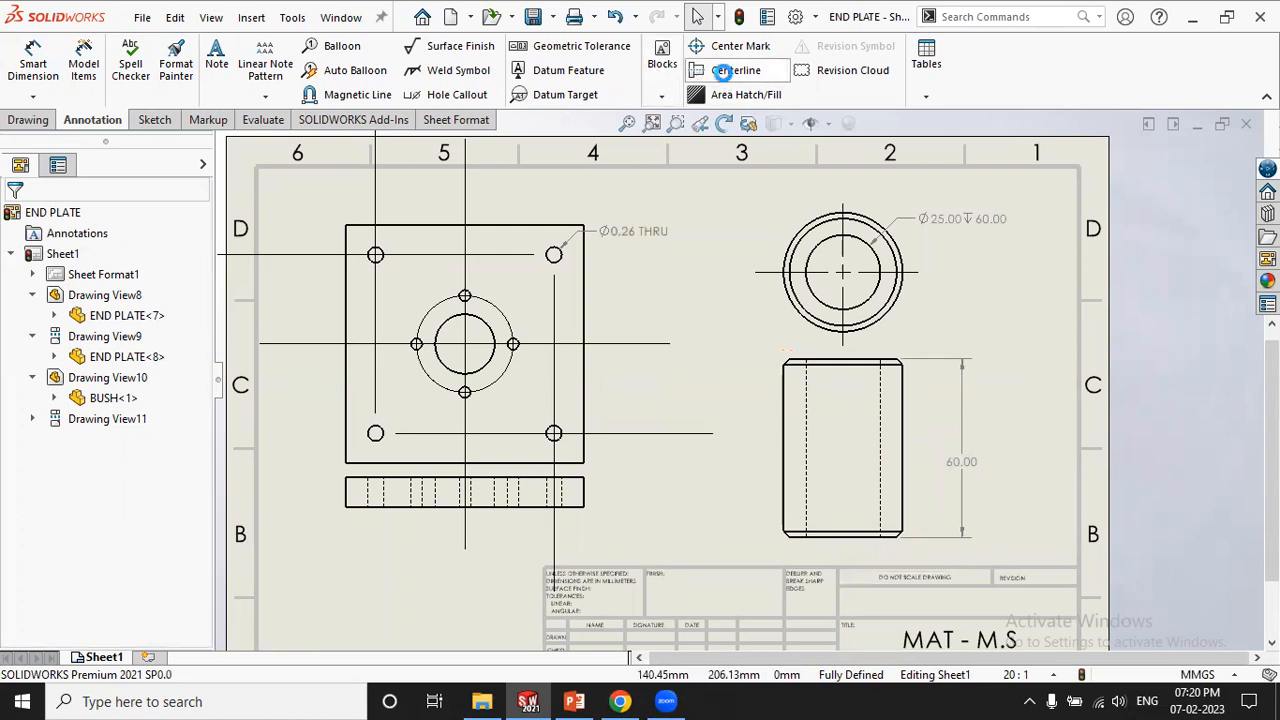
left_click(786, 400)
left_click(902, 395)
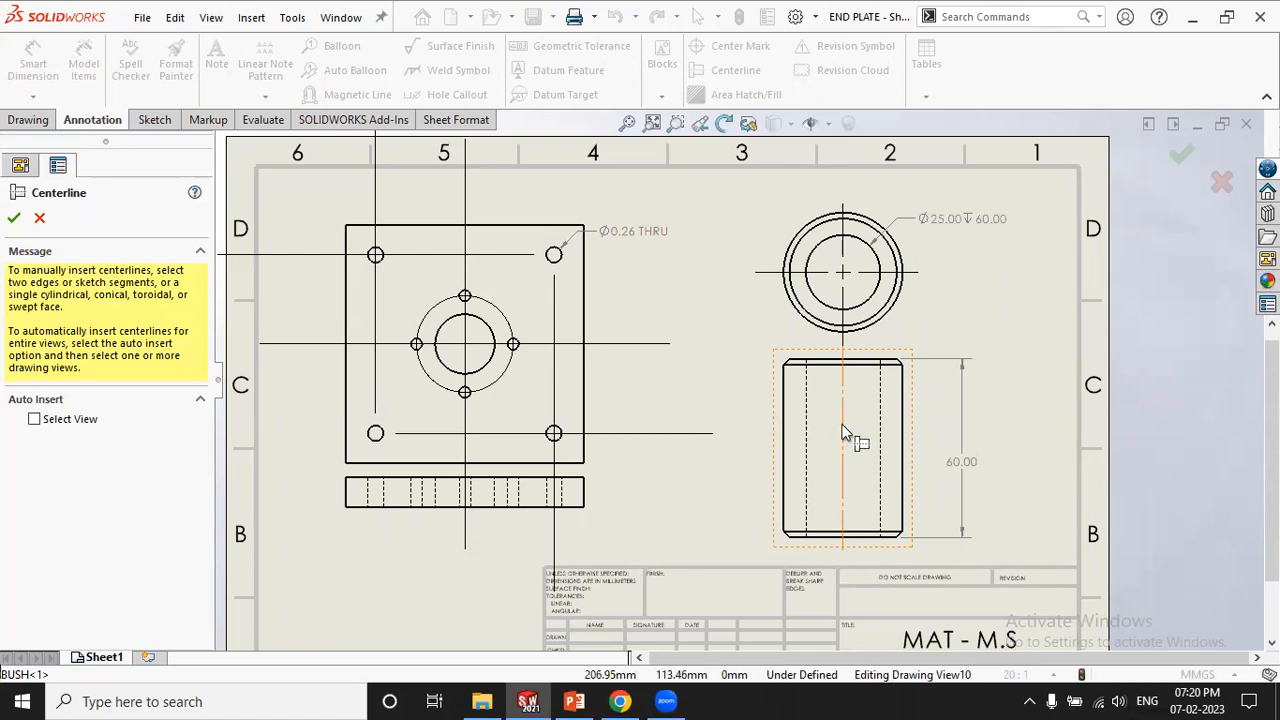
key("Escape")
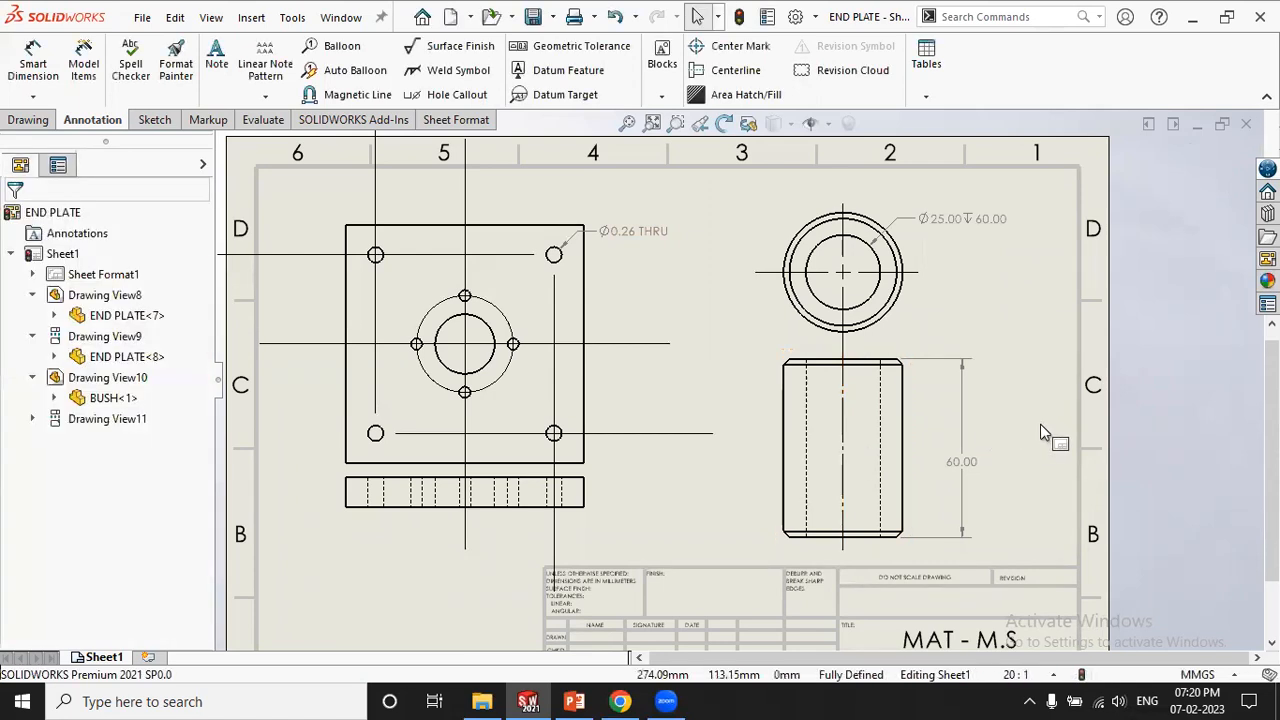
key("ctrl+z")
left_click(1042, 424)
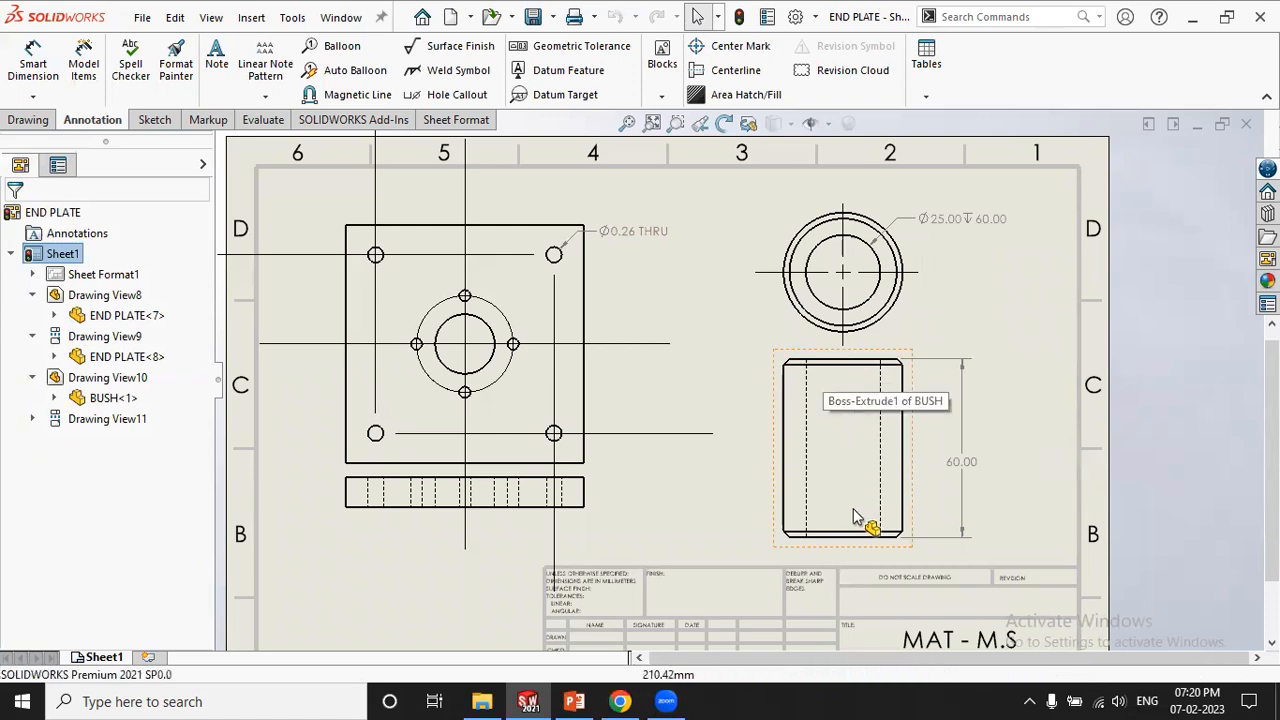
Insert a vertical centerline between the two long outer edges of the bush's side view
left_click(730, 72)
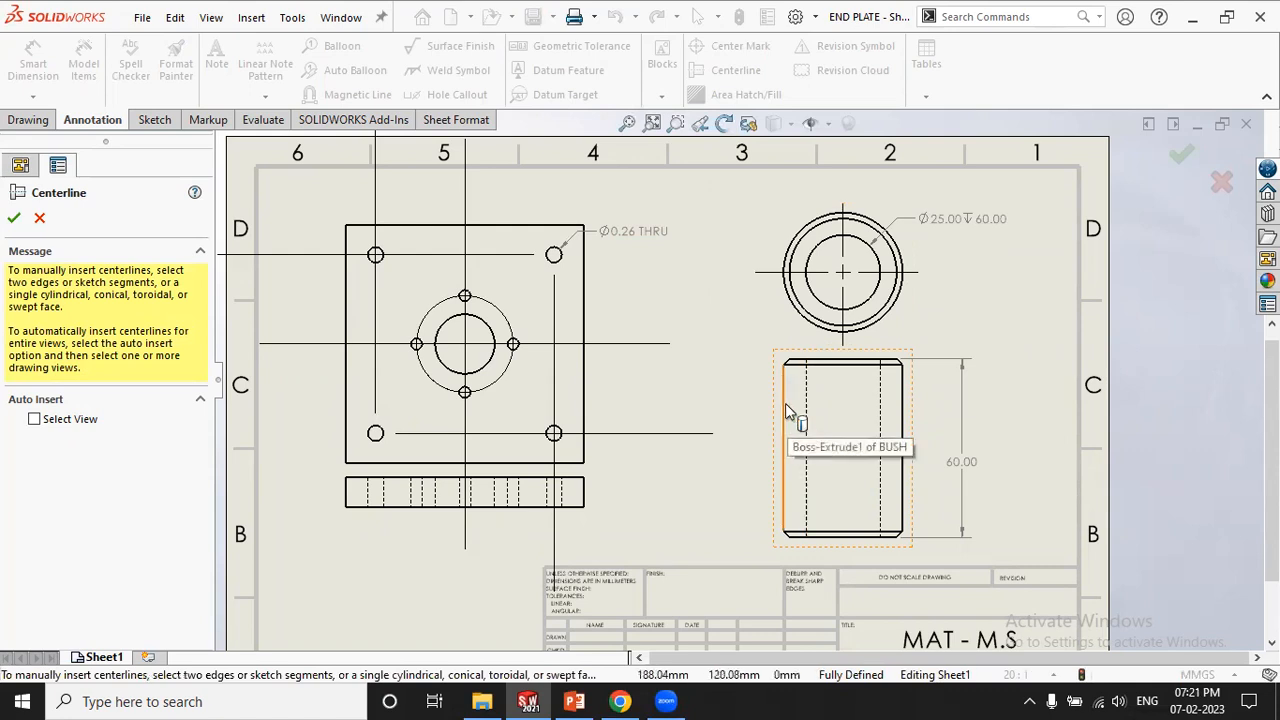
left_click(903, 418)
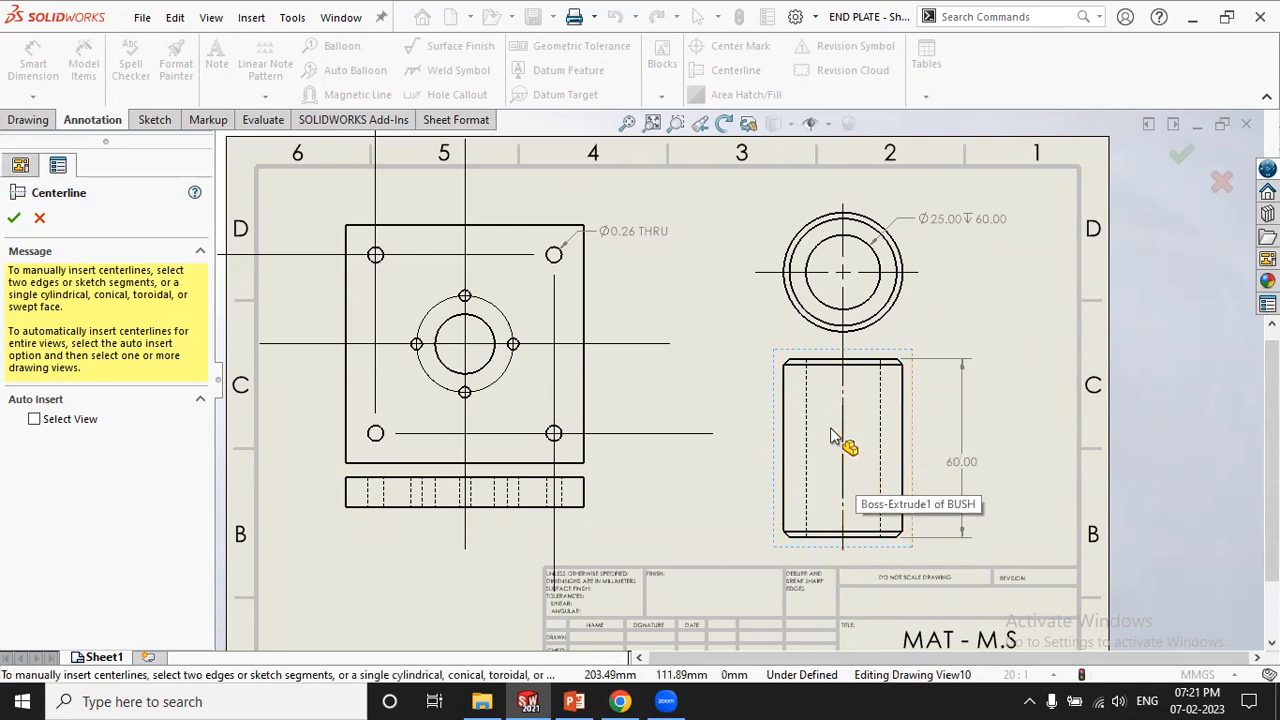
scroll(840, 443, "down", 4)
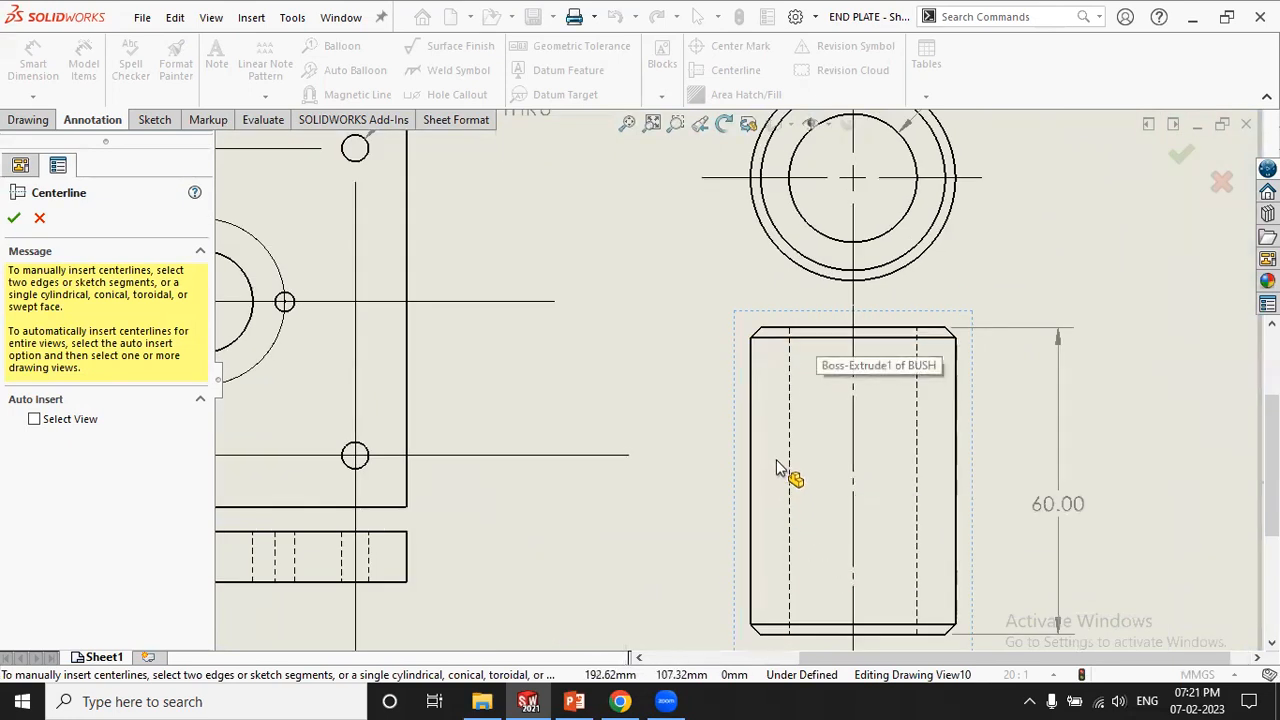
left_click(815, 326)
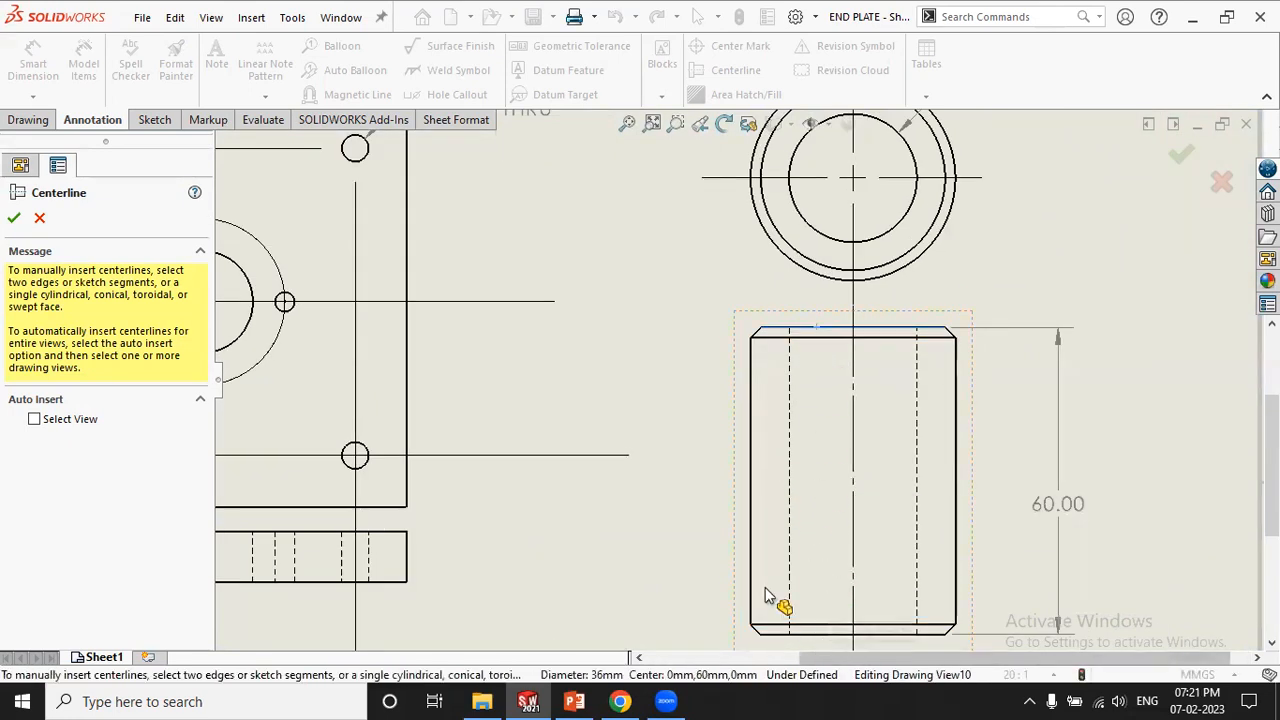
left_click(14, 218)
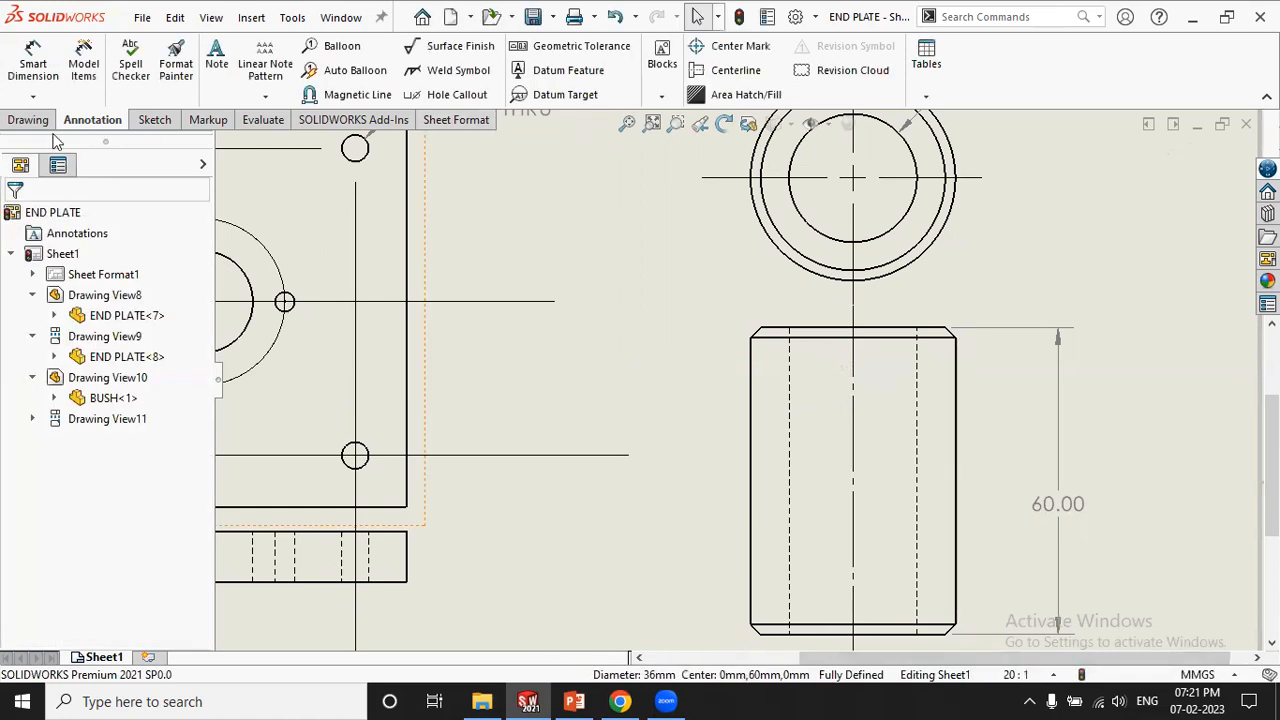
Insert a horizontal centerline between the top and bottom edges of the bush's side view
left_click(736, 70)
left_click(835, 335)
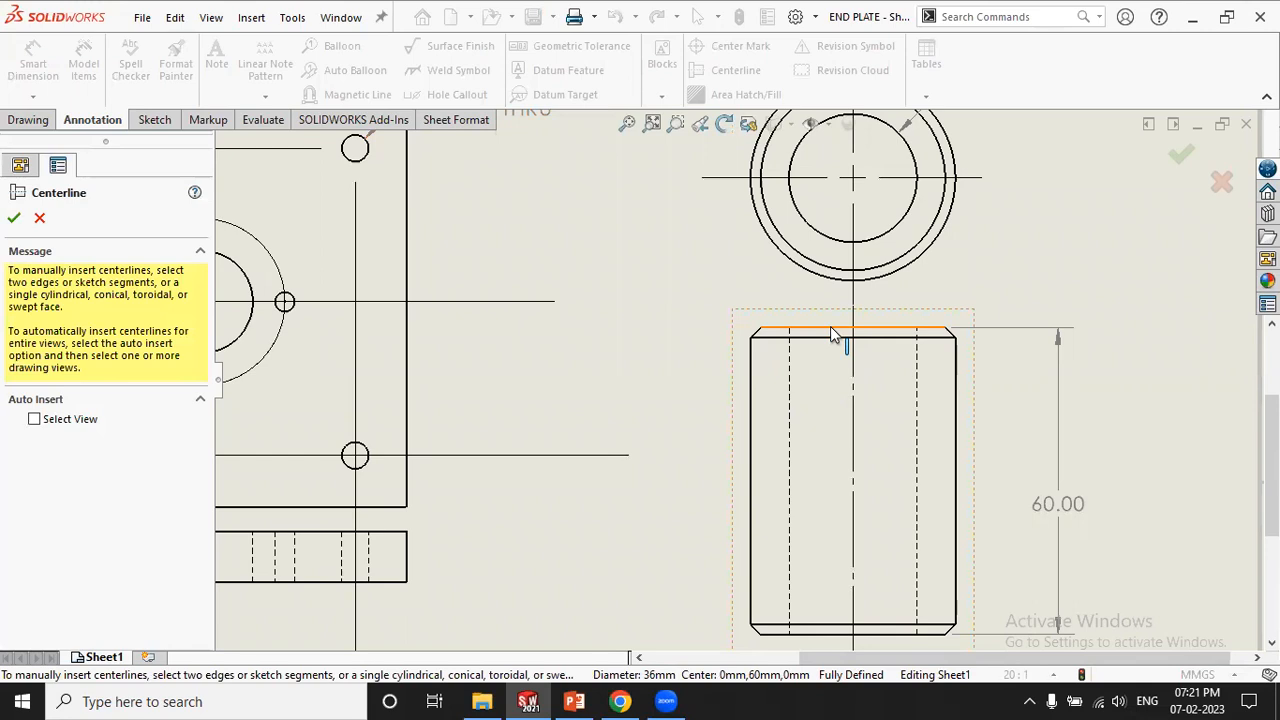
scroll(729, 298, "up", 3)
left_click(814, 566)
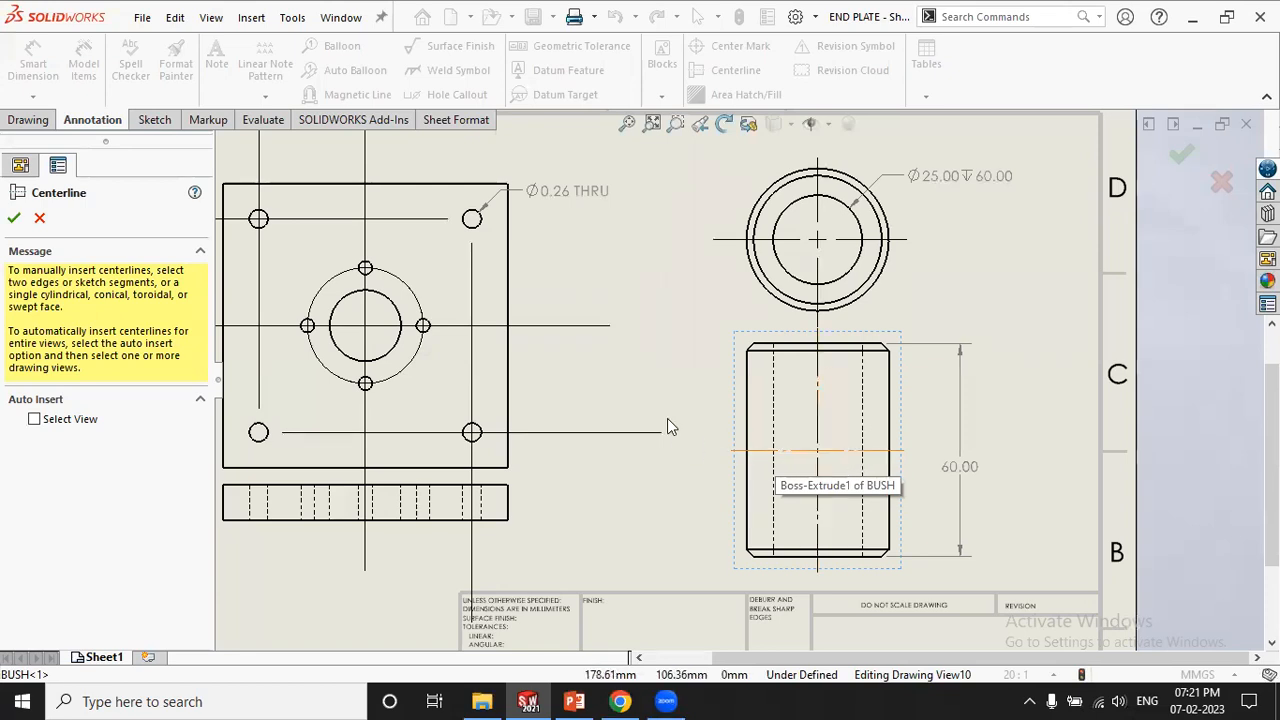
key("Escape")
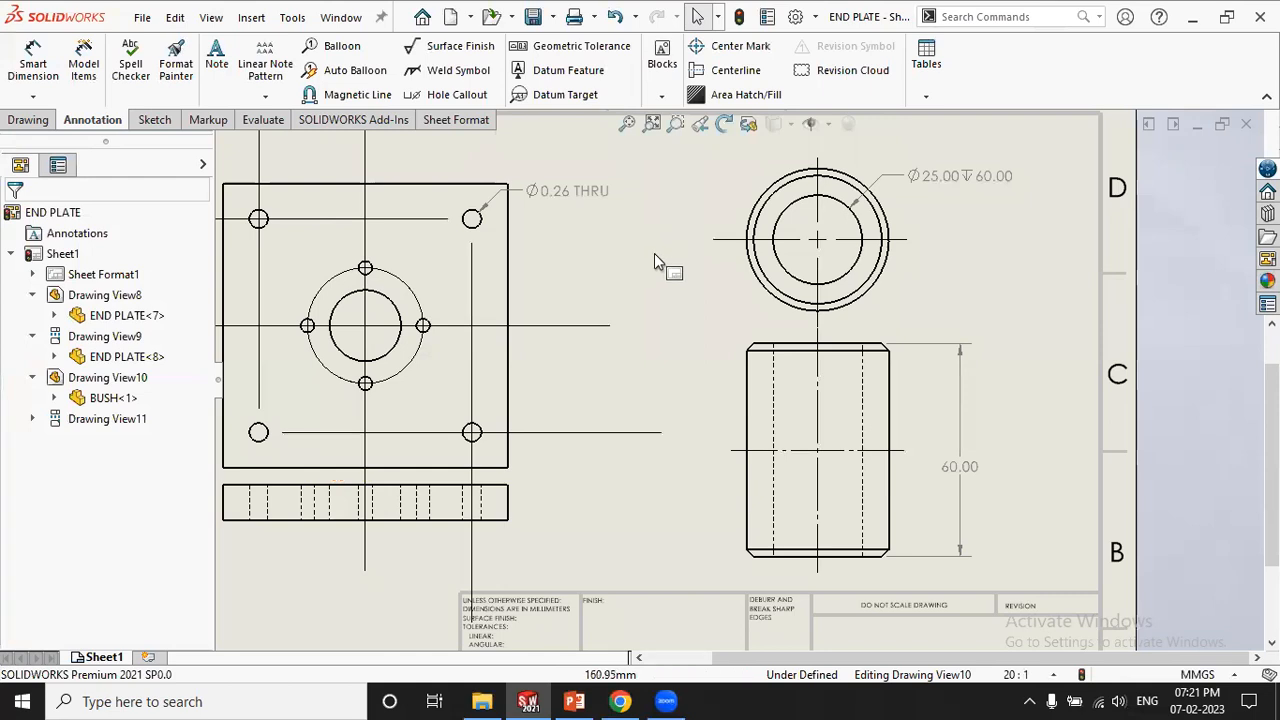
left_click(660, 255)
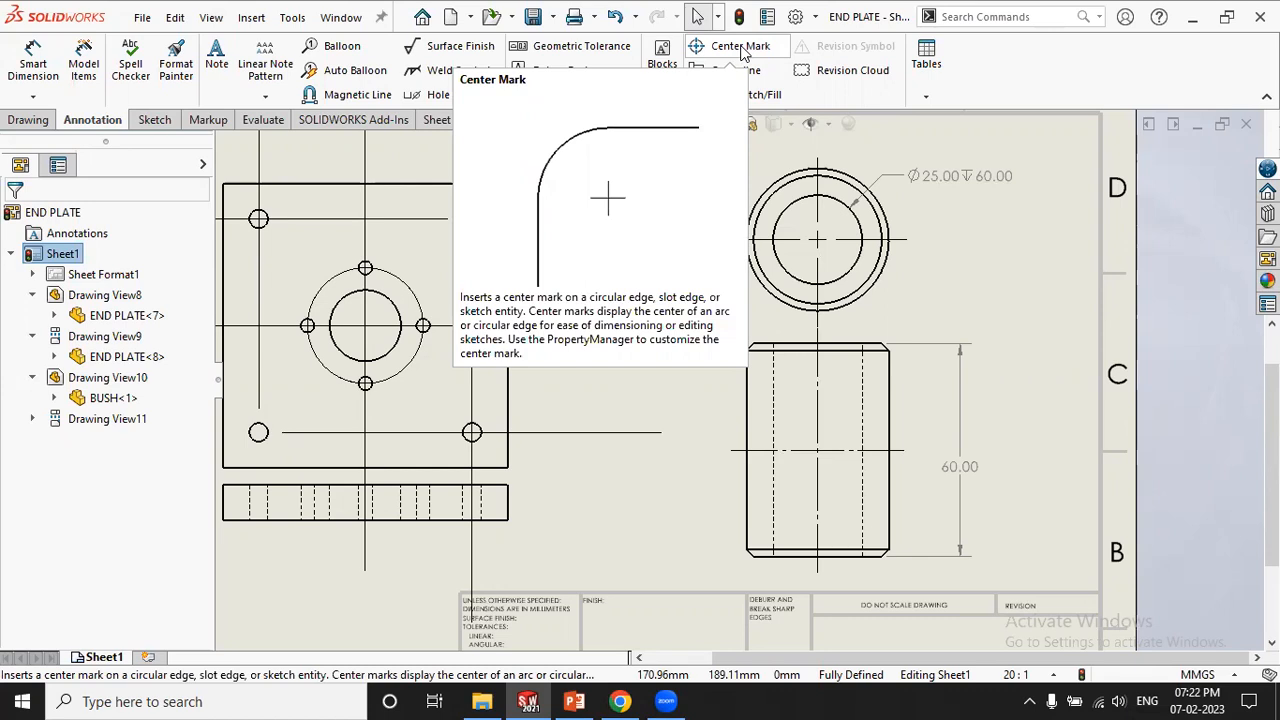
Shorten all four lines of the center mark in the bush's circular view to just beyond the bore circle
left_click(823, 247)
left_click_drag(908, 239, 871, 240)
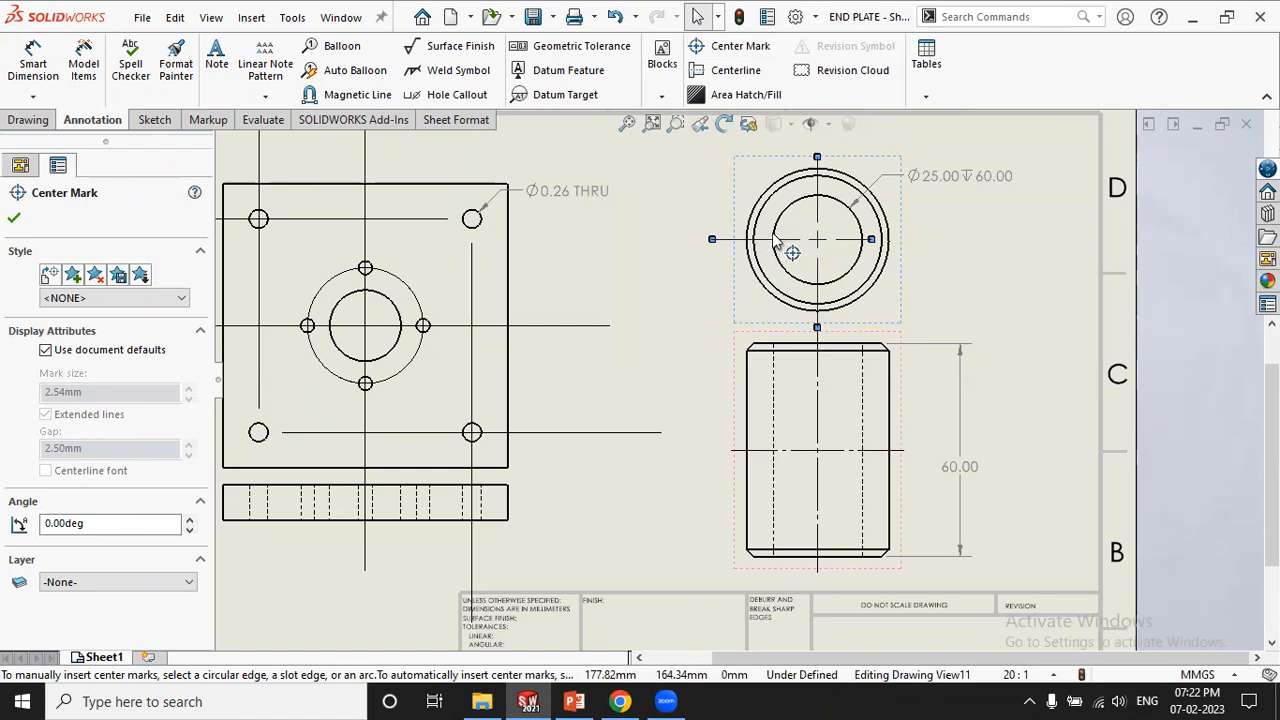
left_click_drag(773, 234, 772, 236)
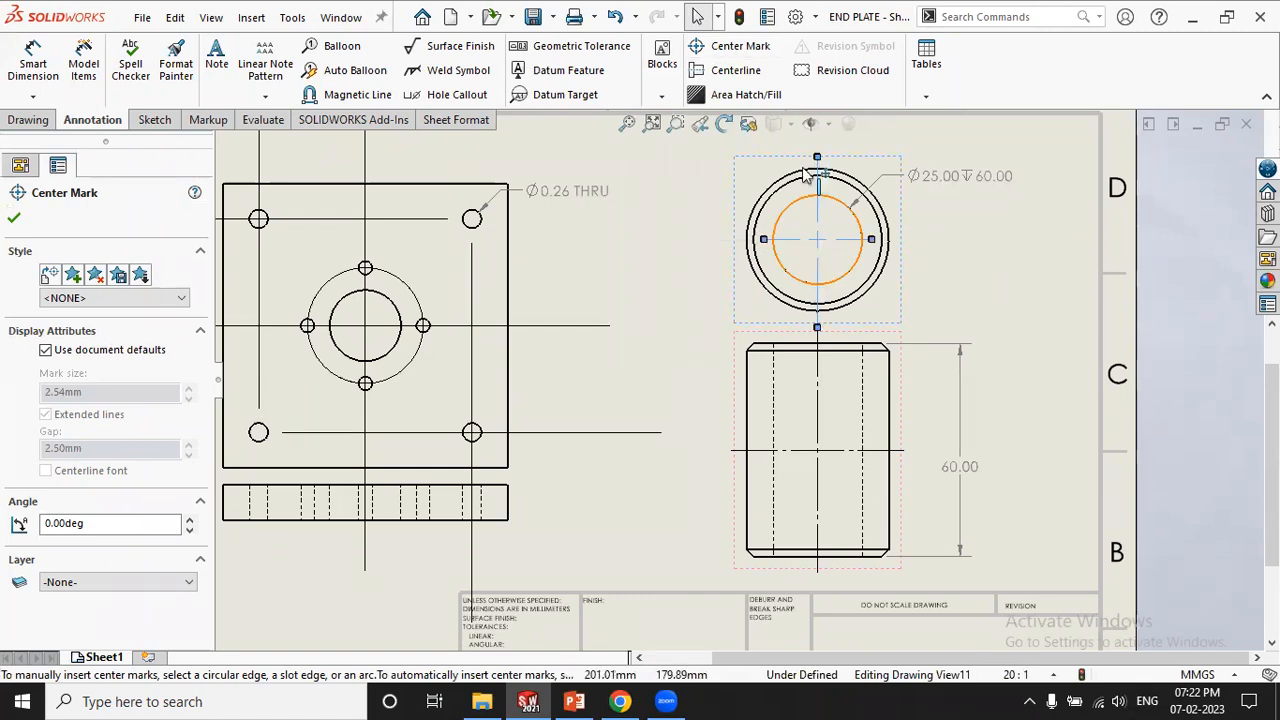
left_click_drag(818, 161, 820, 190)
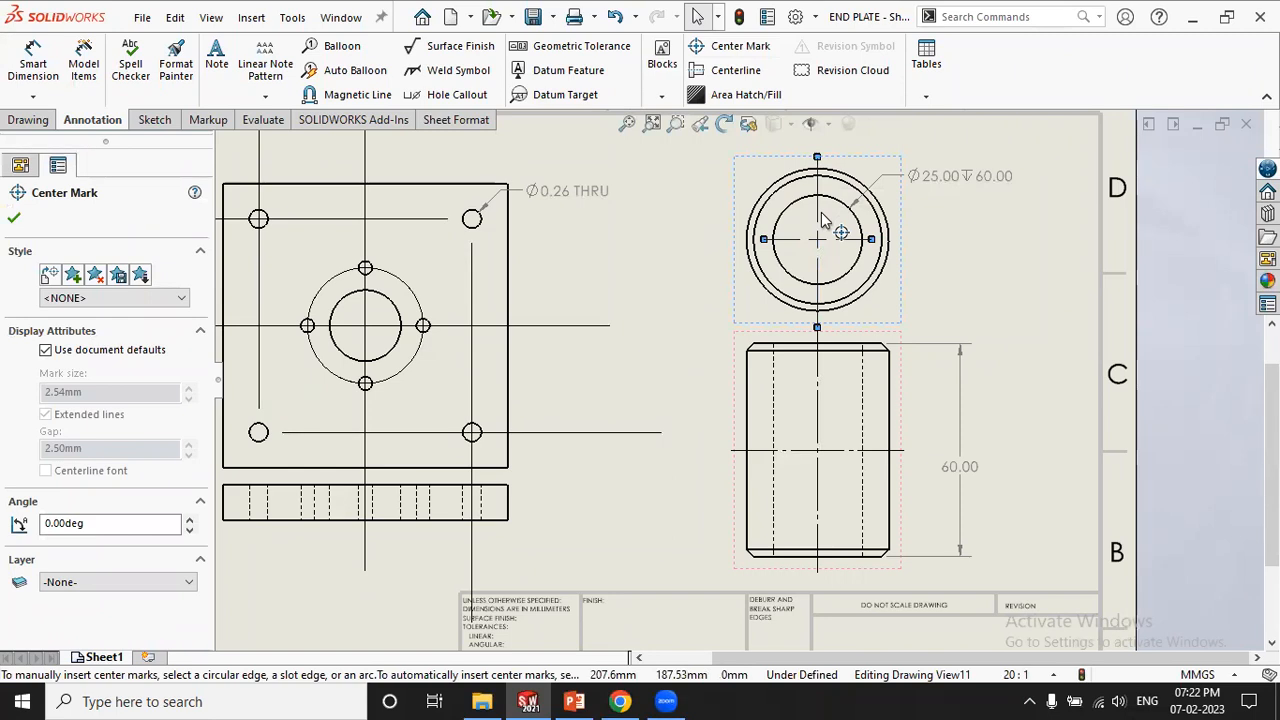
left_click_drag(817, 327, 816, 289)
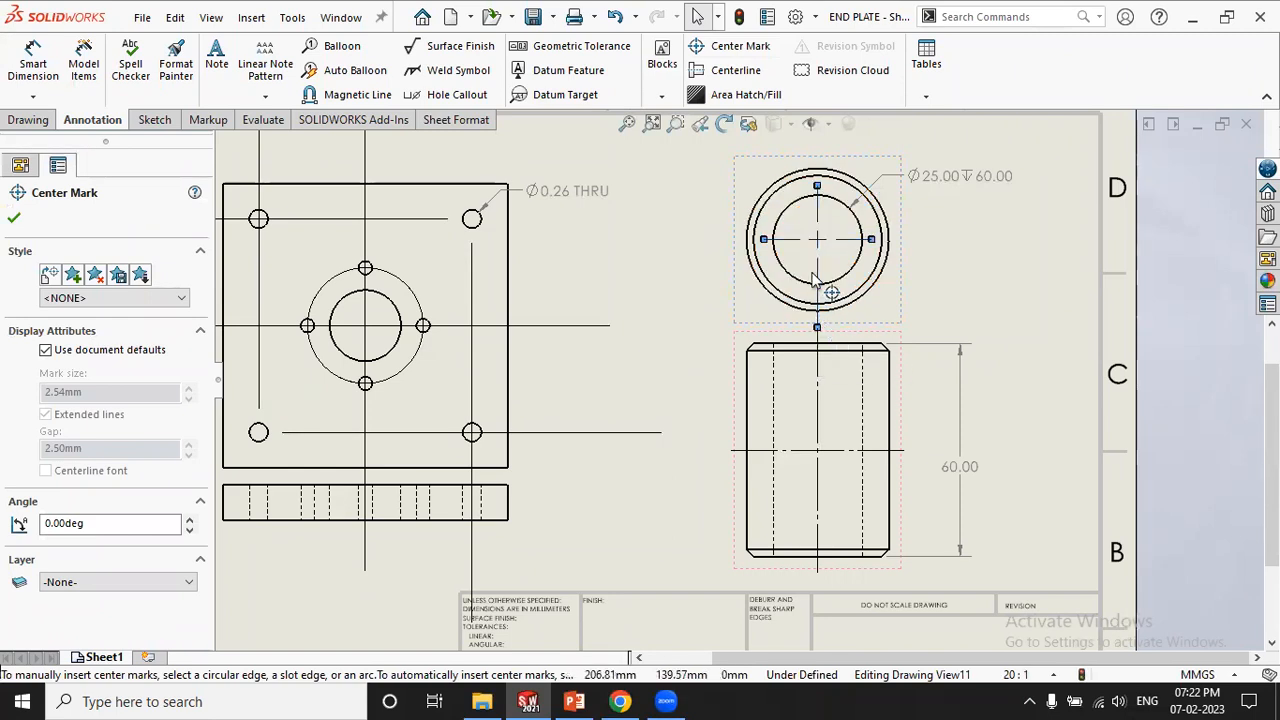
left_click(687, 287)
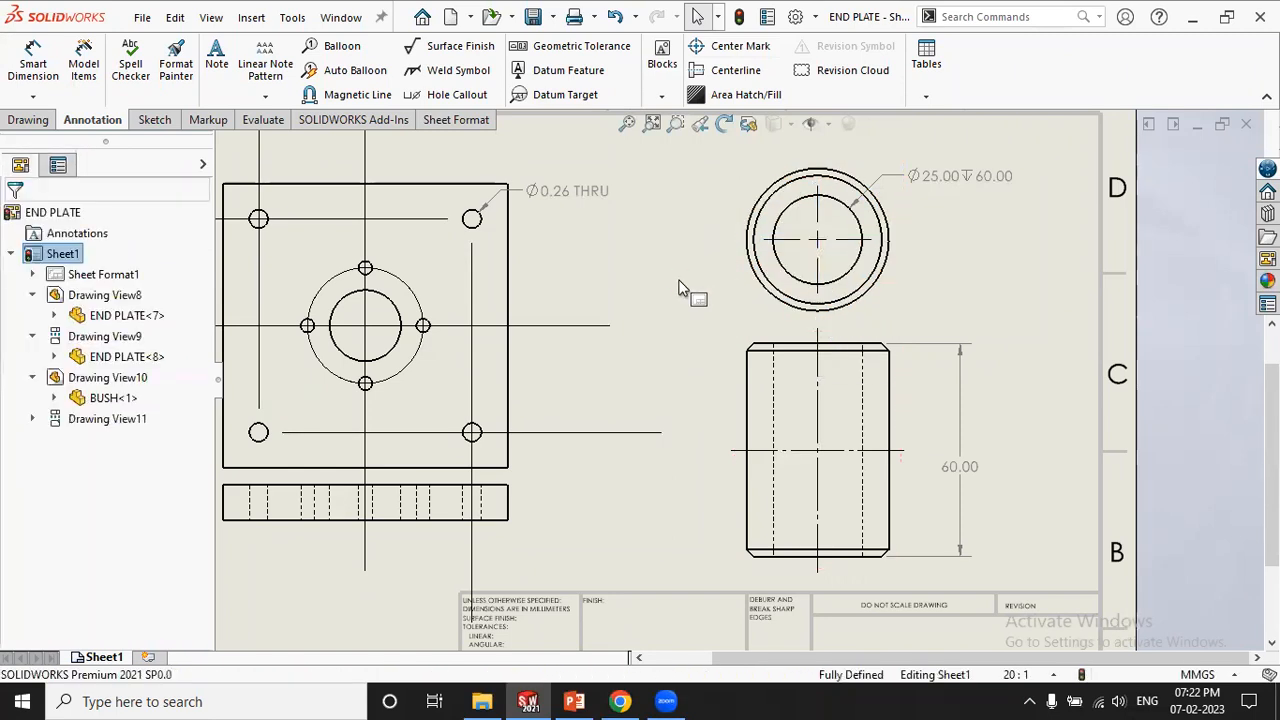
left_click(817, 384)
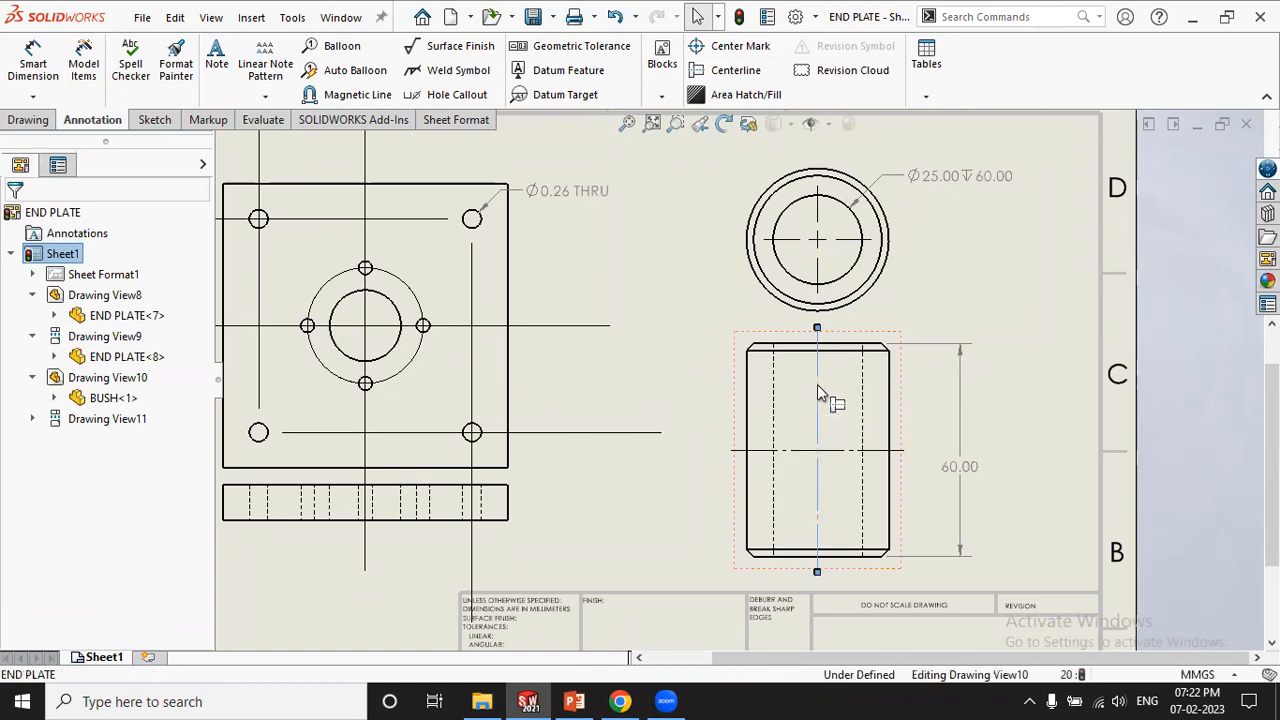
left_click(689, 283)
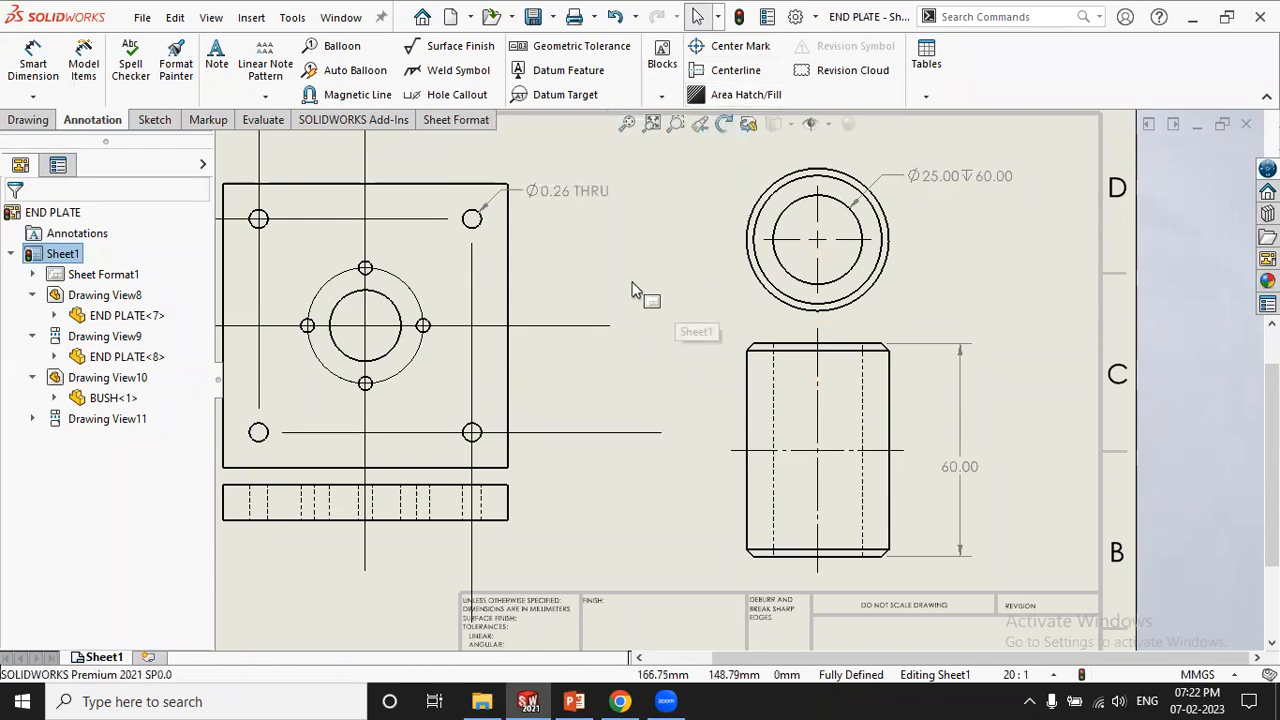
Create a section view with a vertical cutting line through the center of the bush's circular view, placed to the right of that view
left_click(36, 123)
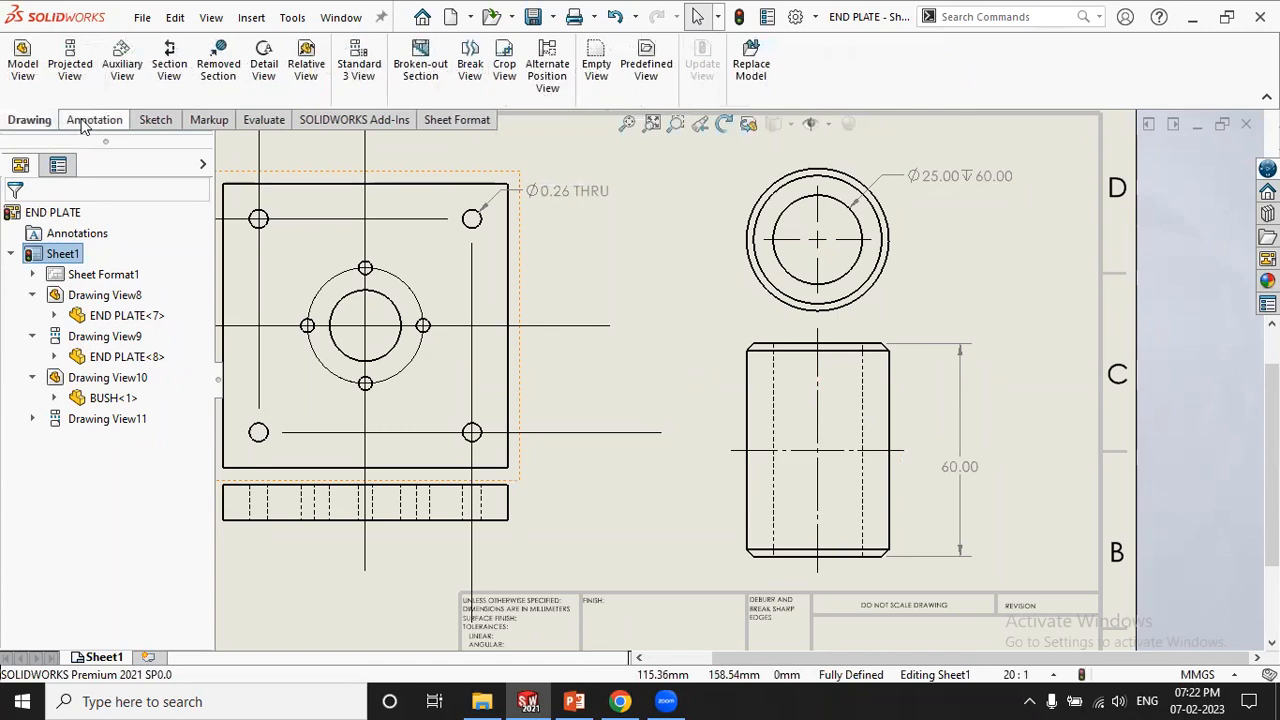
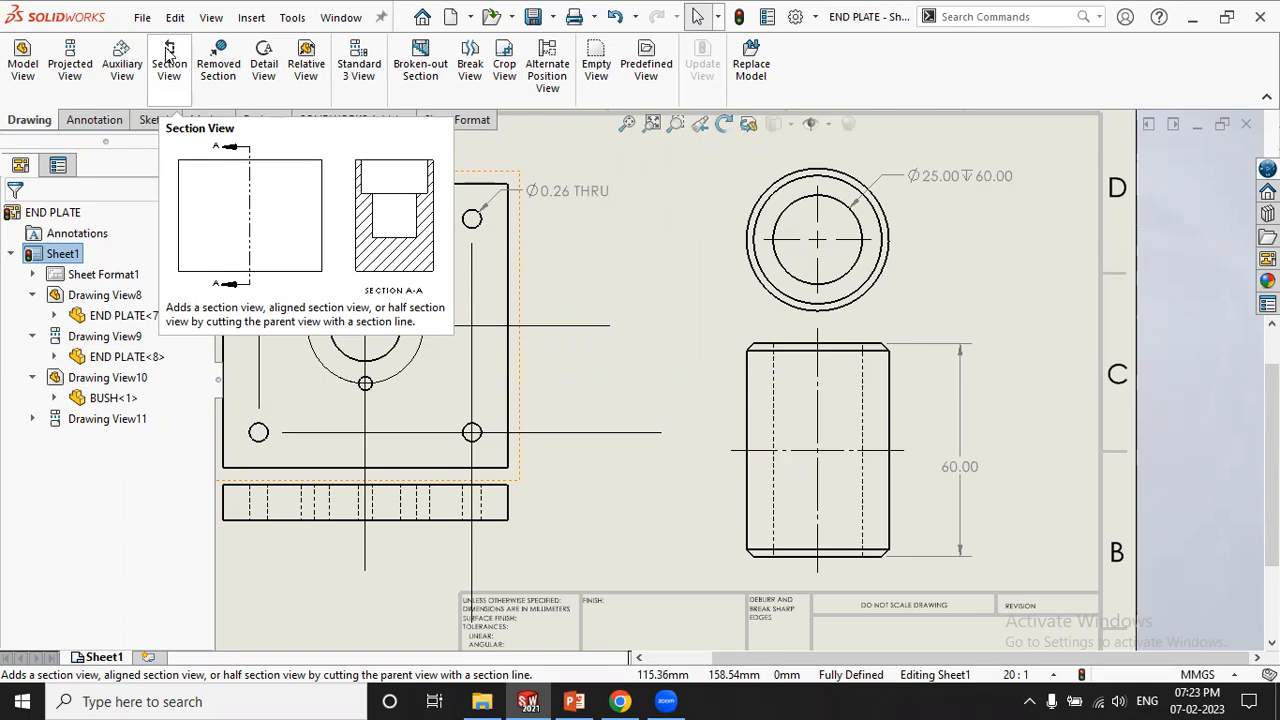
left_click(169, 55)
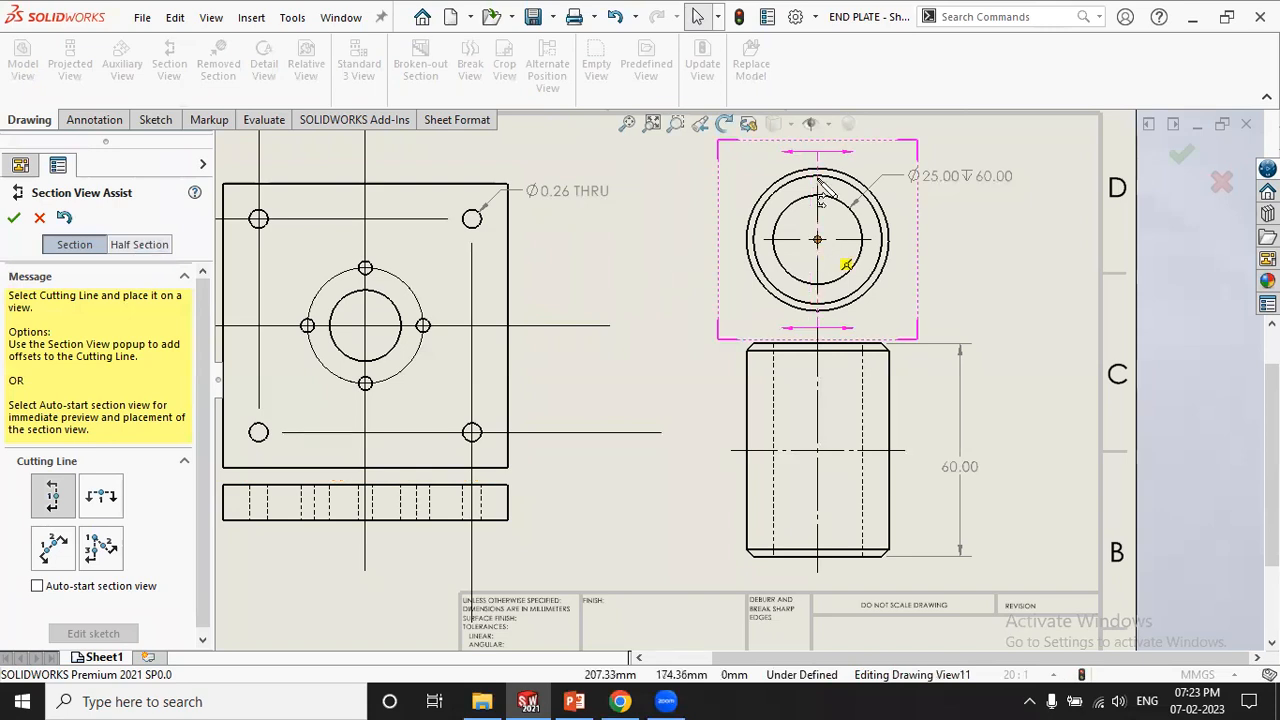
left_click(818, 242)
left_click(752, 258)
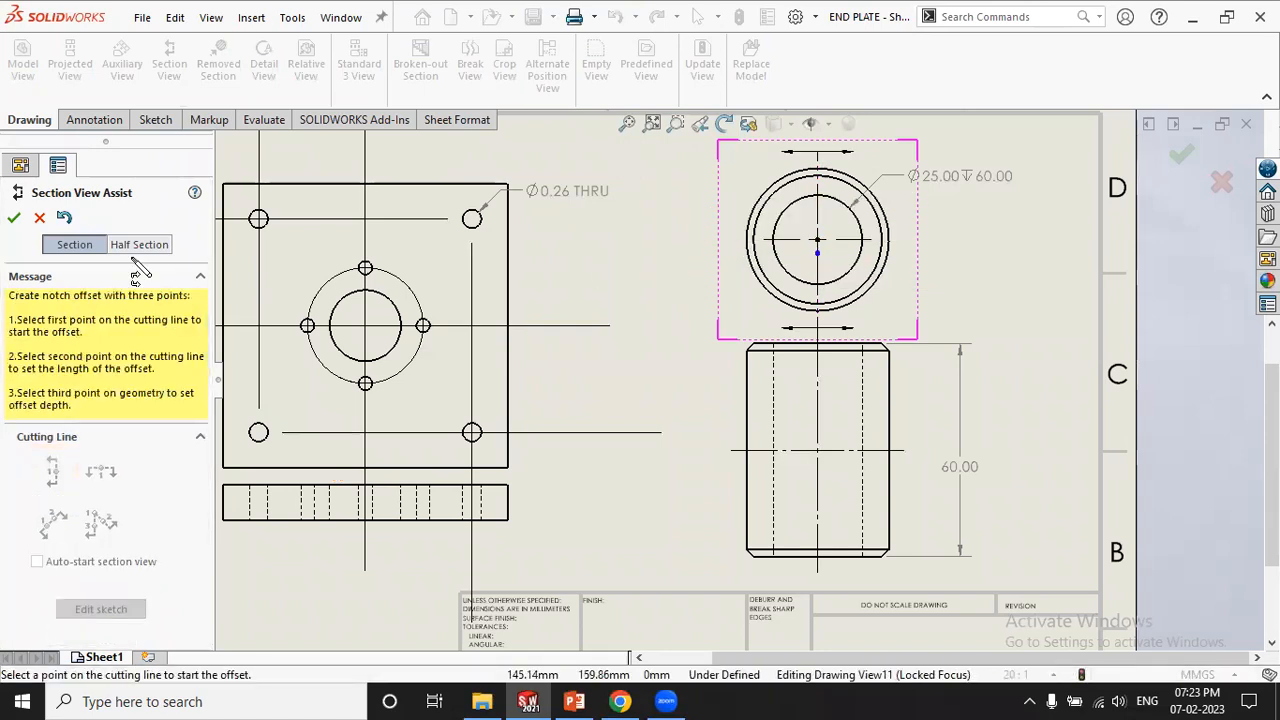
left_click(17, 220)
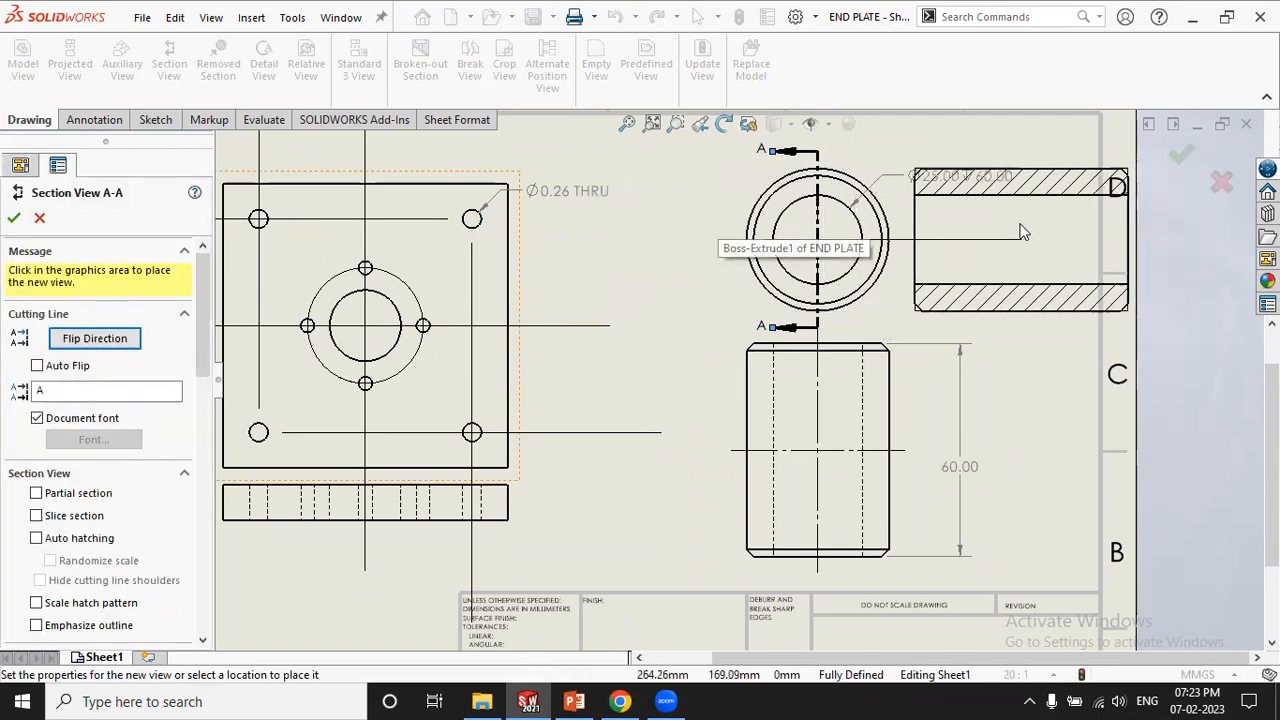
left_click(997, 219)
left_click(1046, 431)
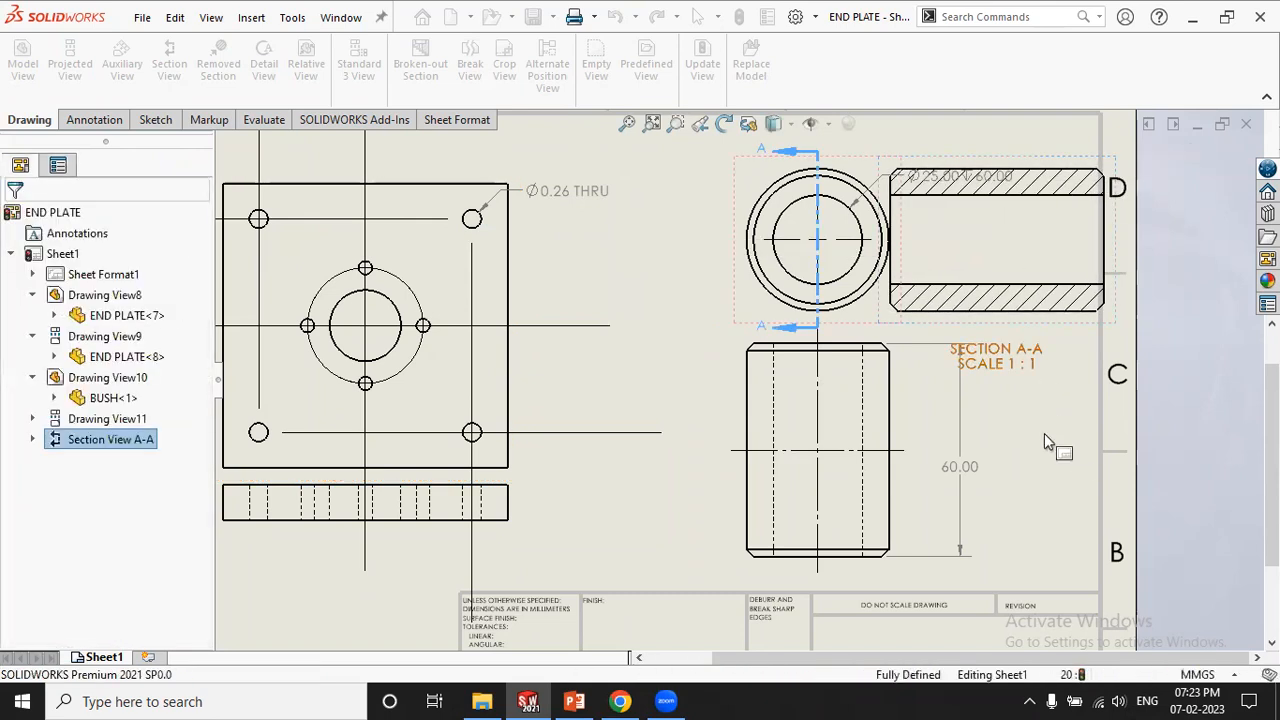
Try to insert an ANSI31 (Iron BrickStone) area hatch by region on the faces of the bush's side view
scroll(1030, 400, "down", 2)
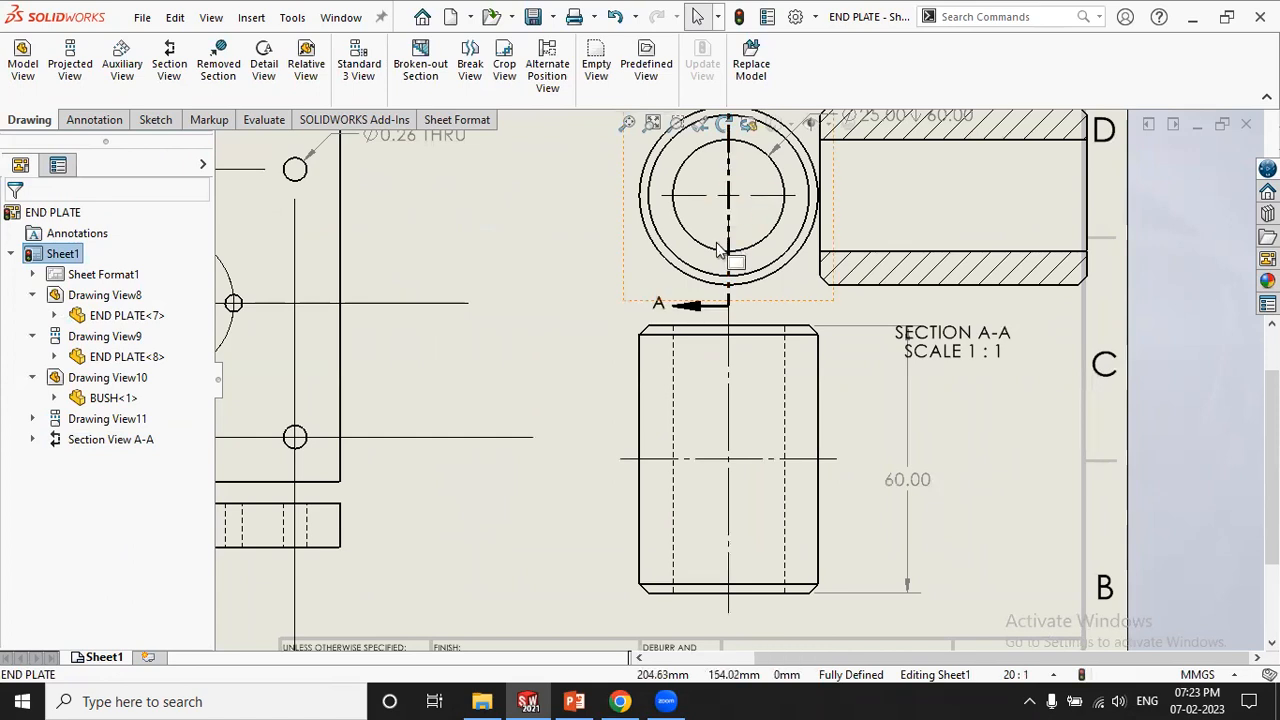
key("z")
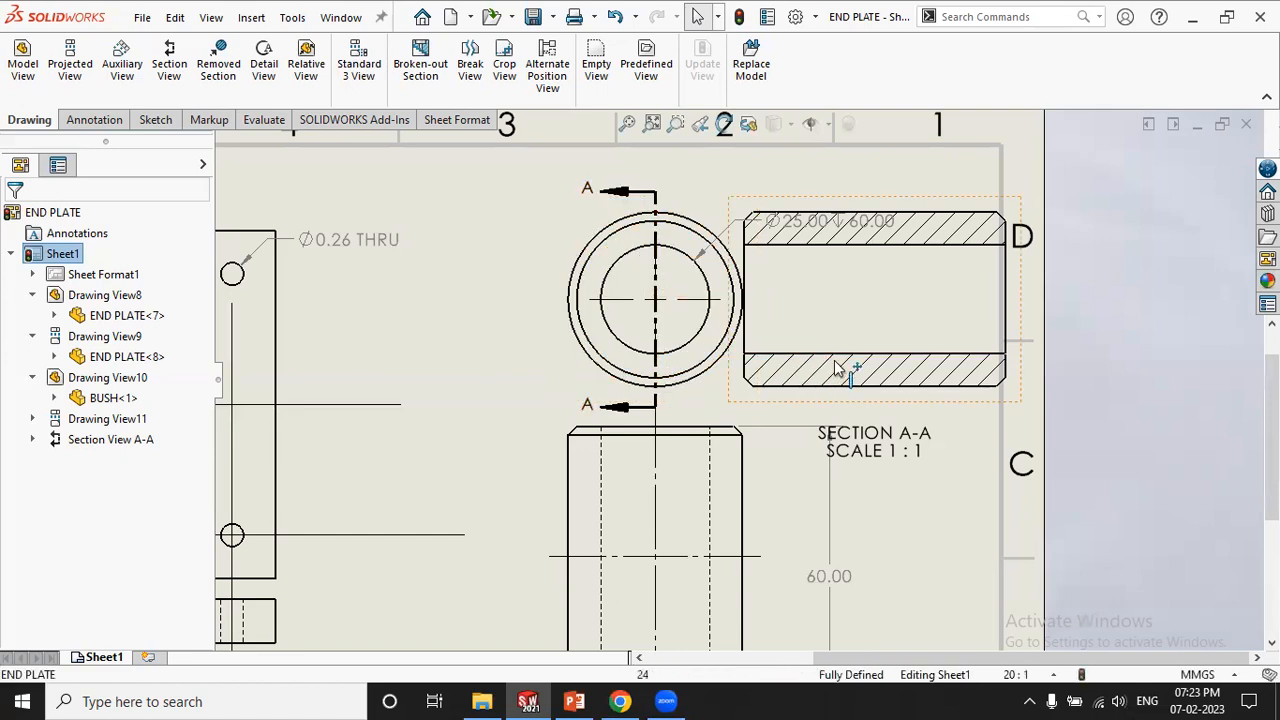
scroll(603, 287, "up", 3)
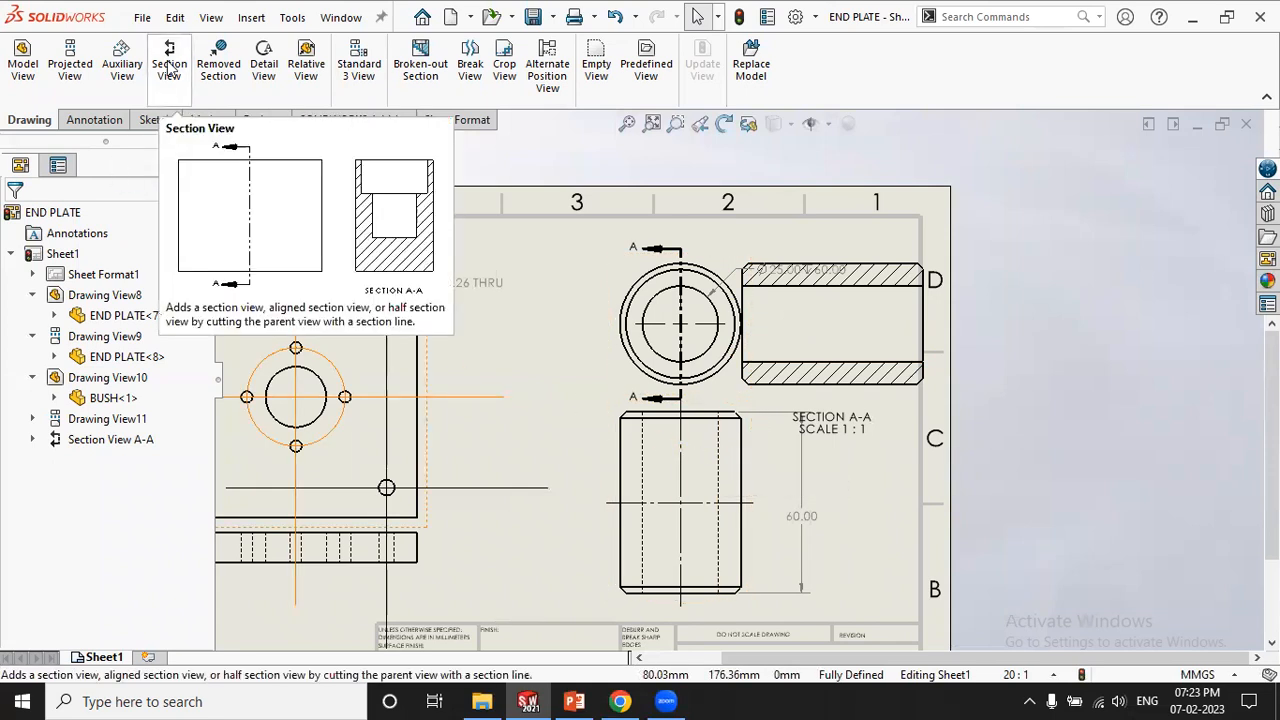
left_click(95, 121)
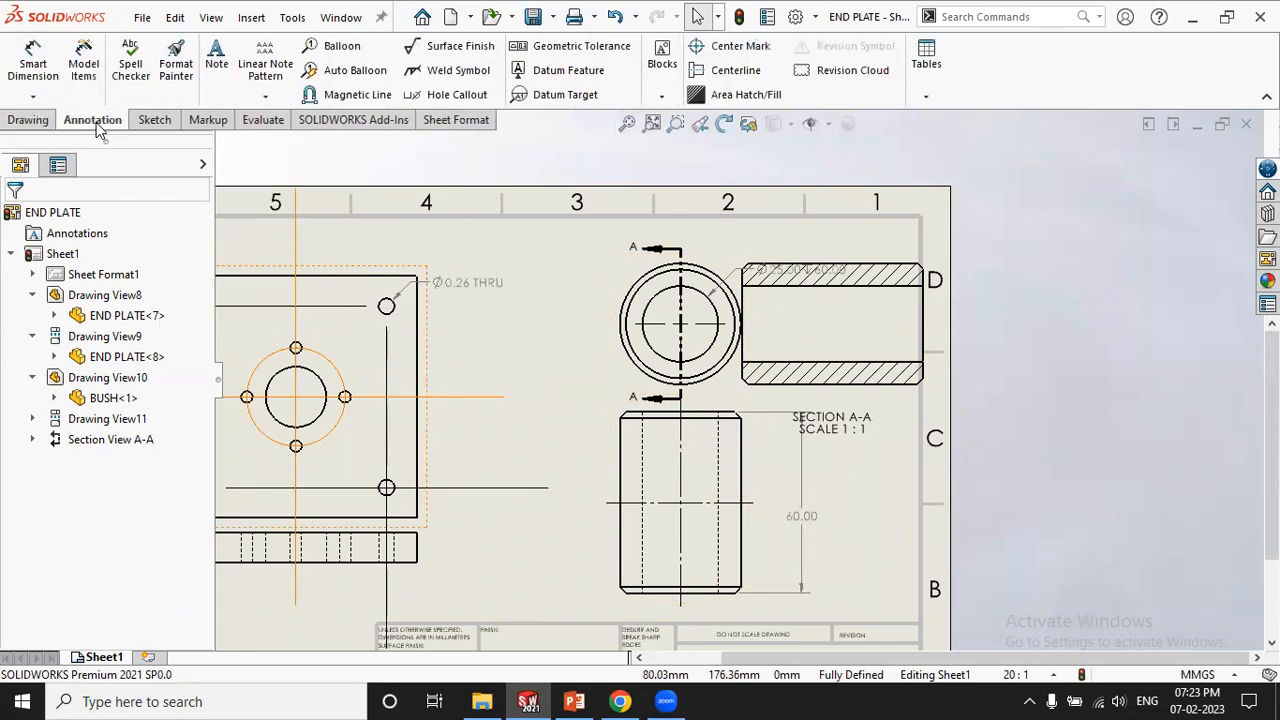
left_click(755, 100)
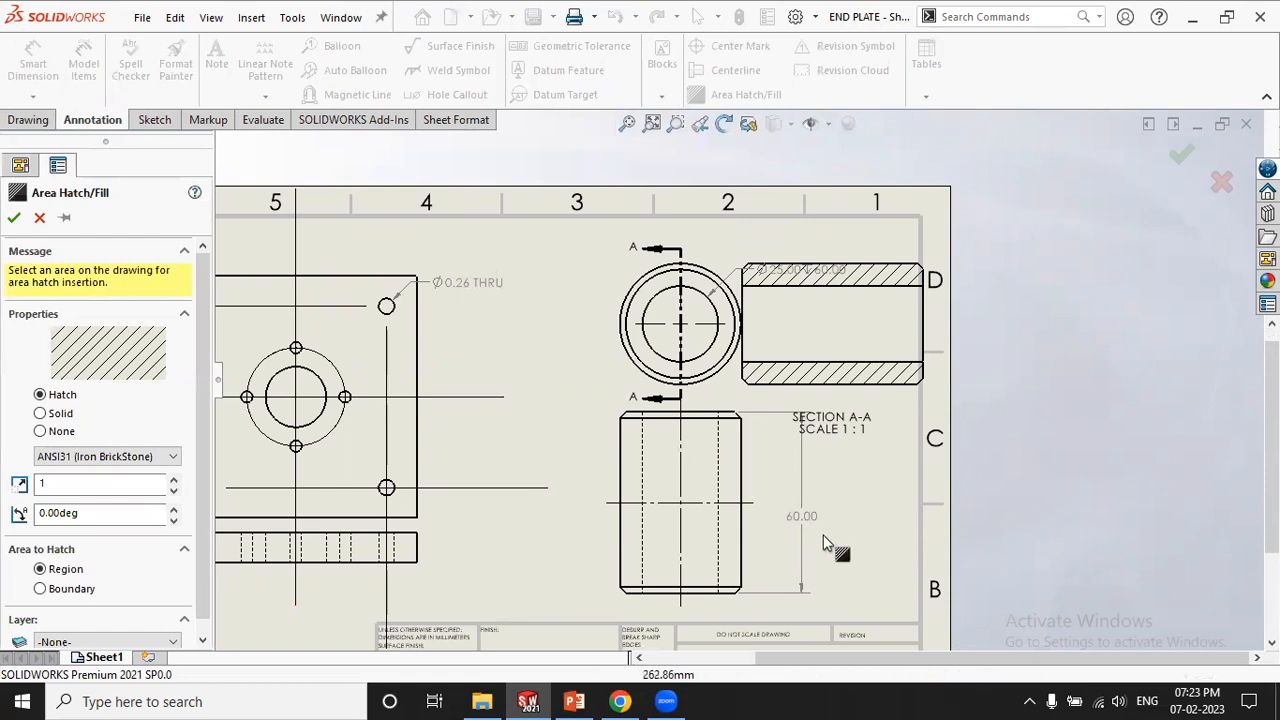
scroll(823, 535, "down", 2)
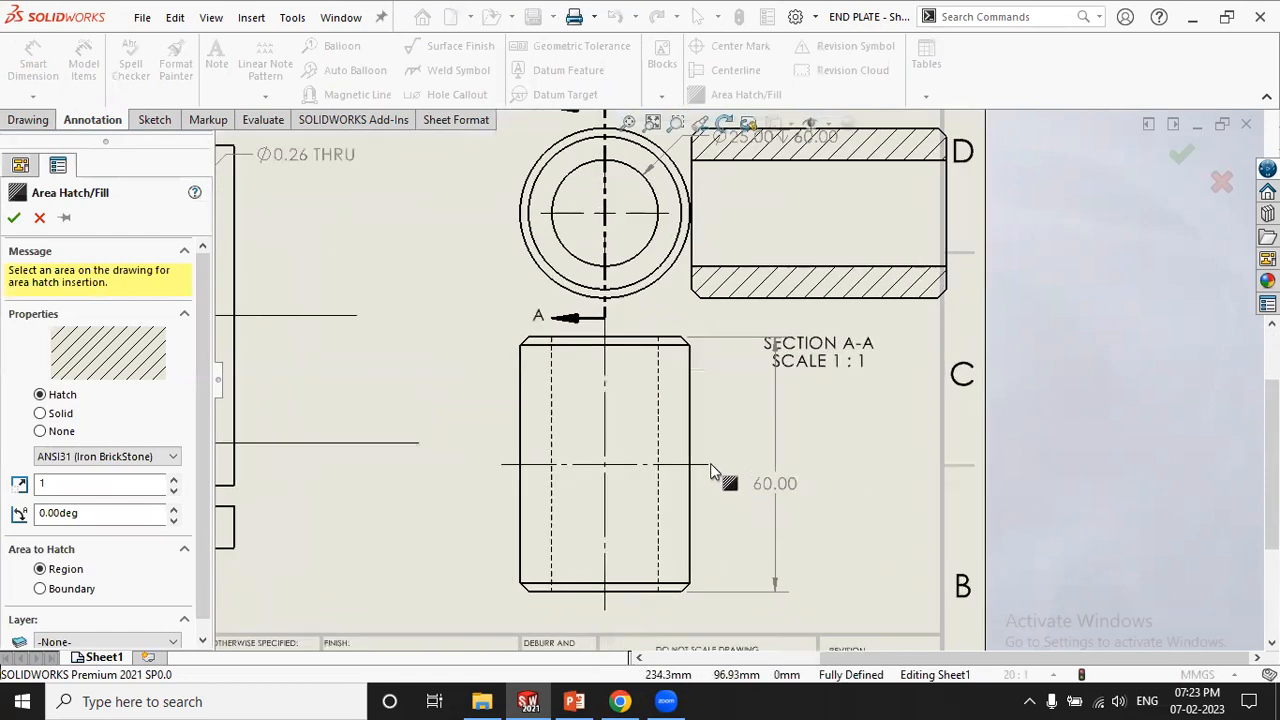
left_click(668, 390)
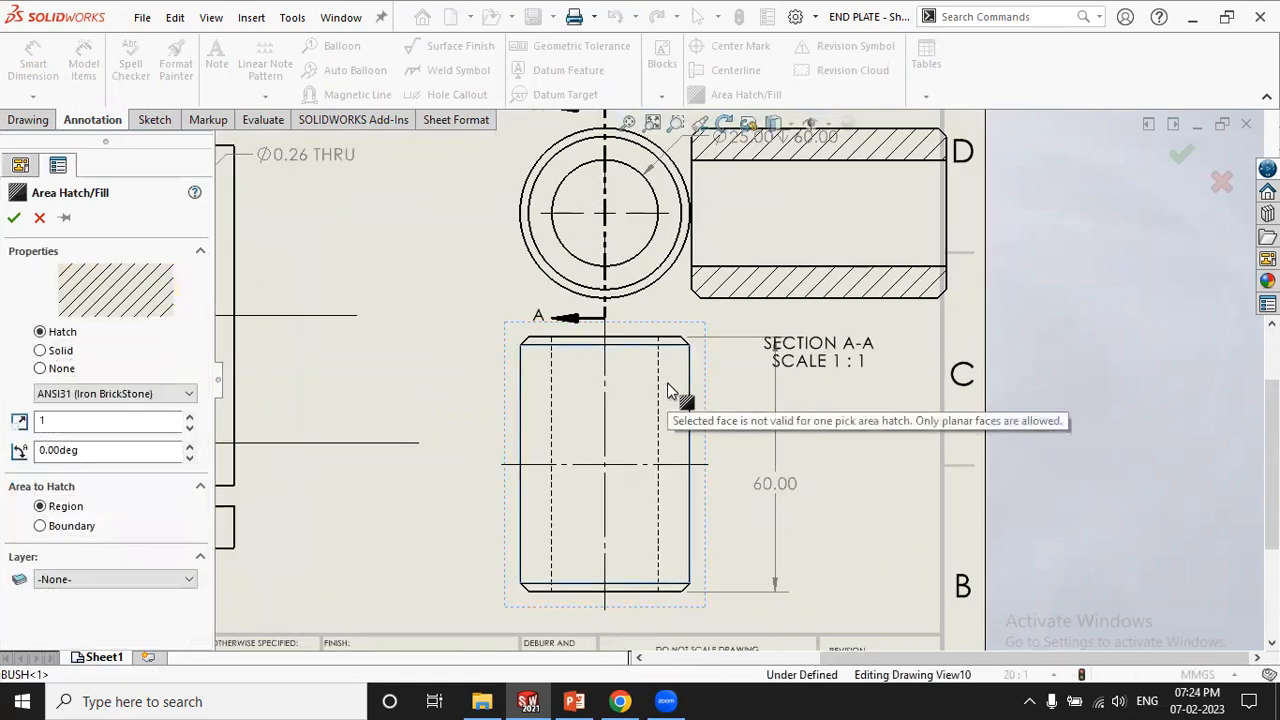
left_click(672, 368)
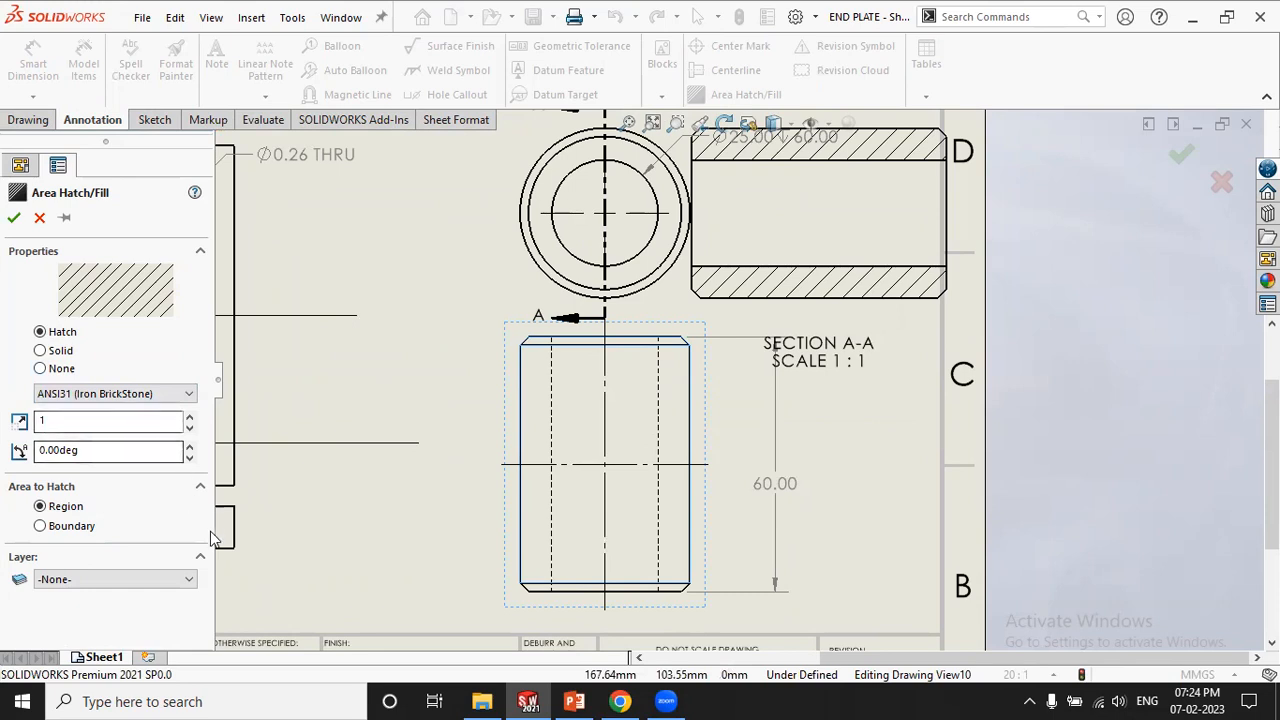
left_click(694, 594)
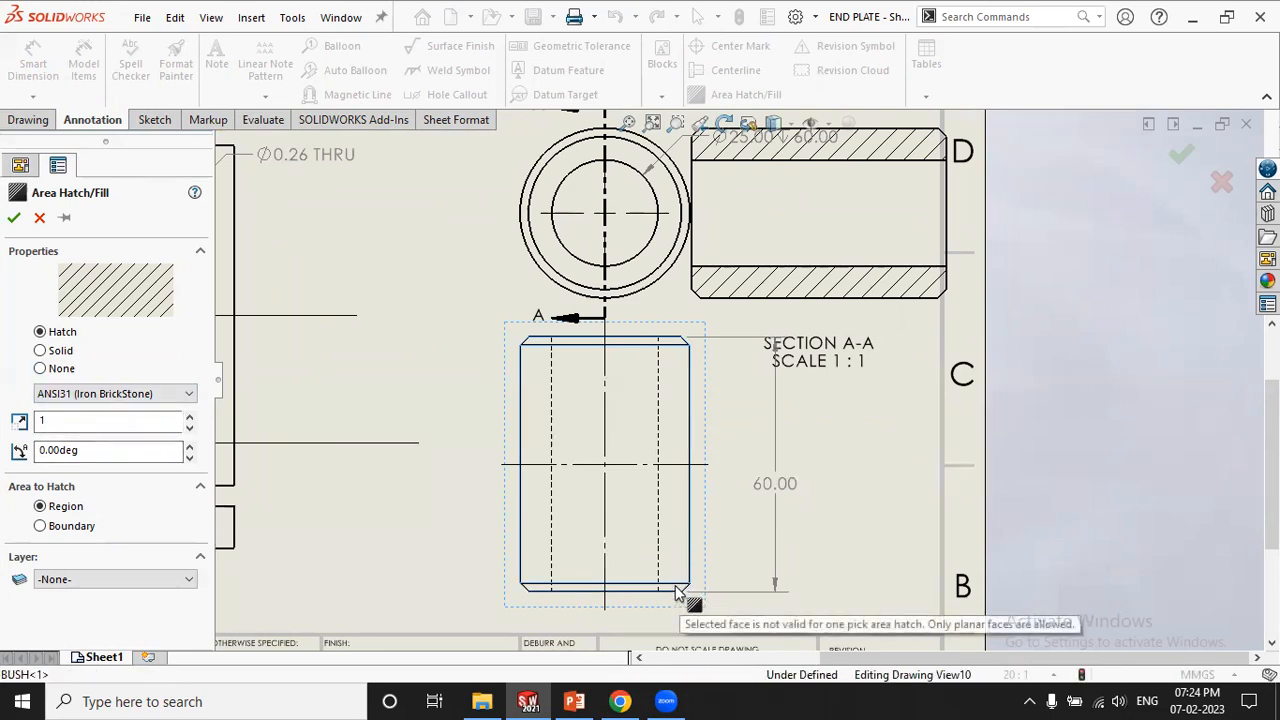
Try the Solid fill and the ANSI34 (Plastic Rubber) and DIN 128 Solid hatch patterns in the area hatch properties
left_click(41, 351)
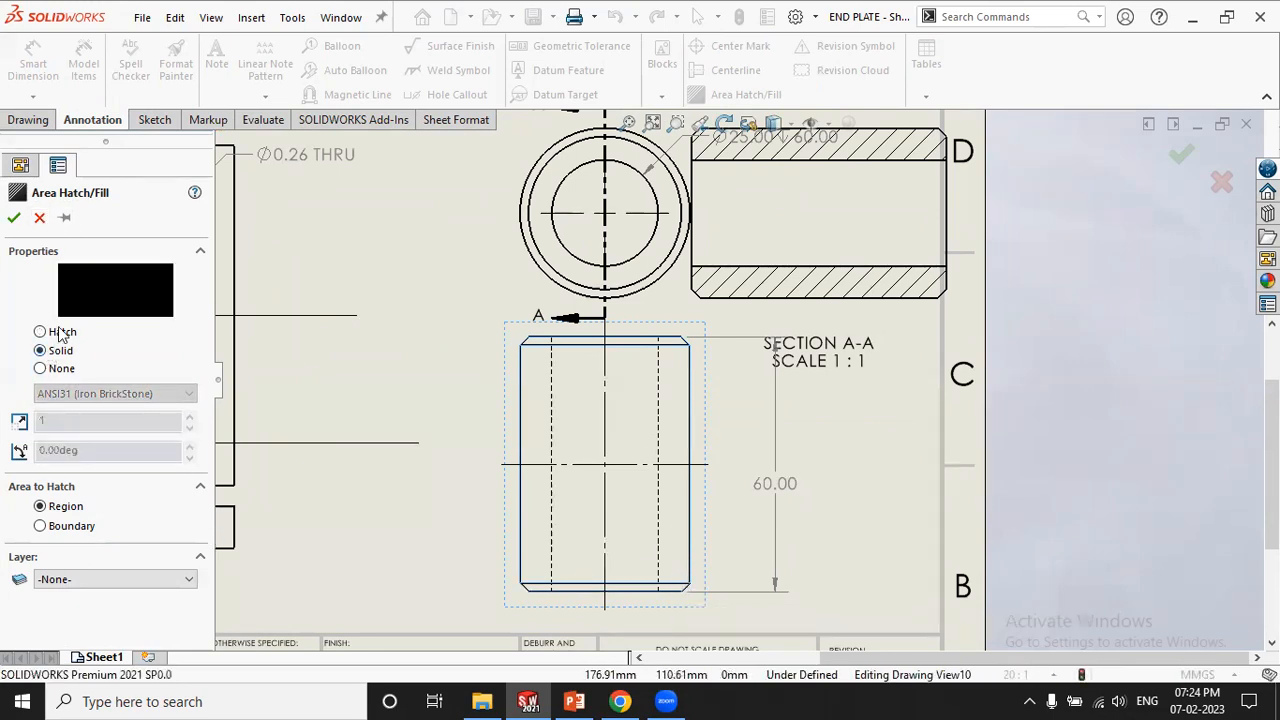
left_click(41, 332)
left_click(110, 393)
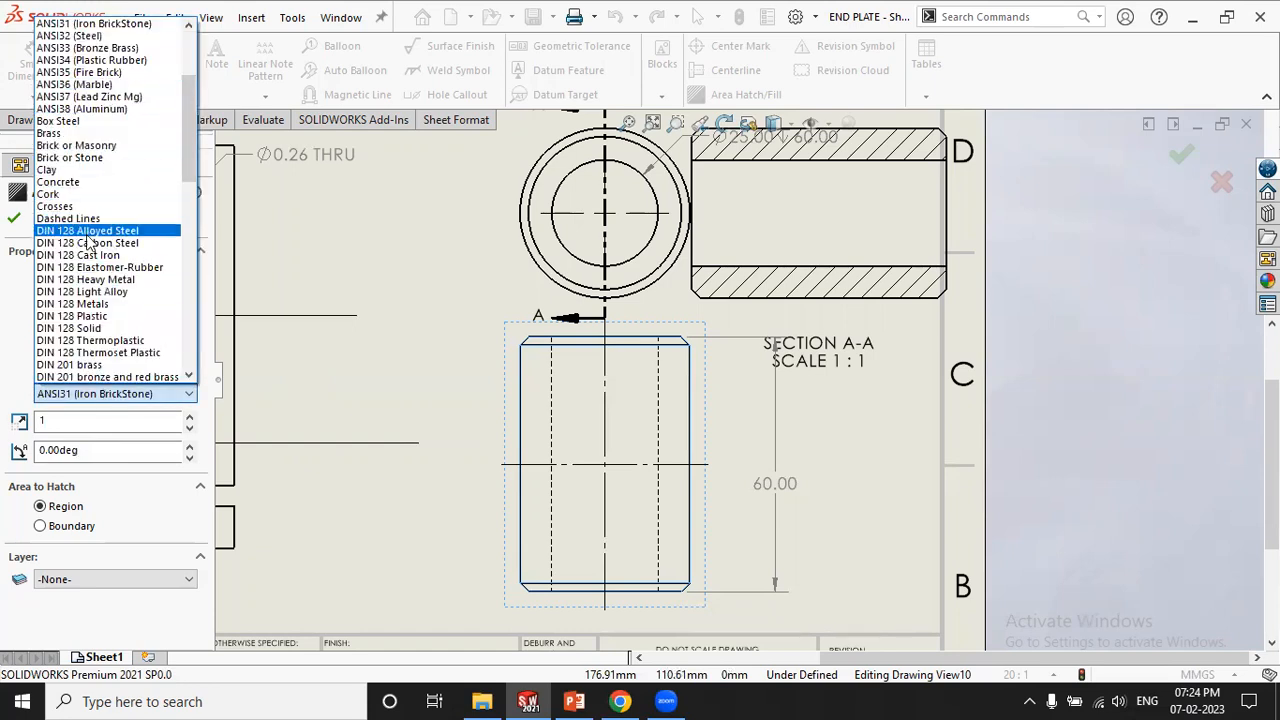
left_click(92, 60)
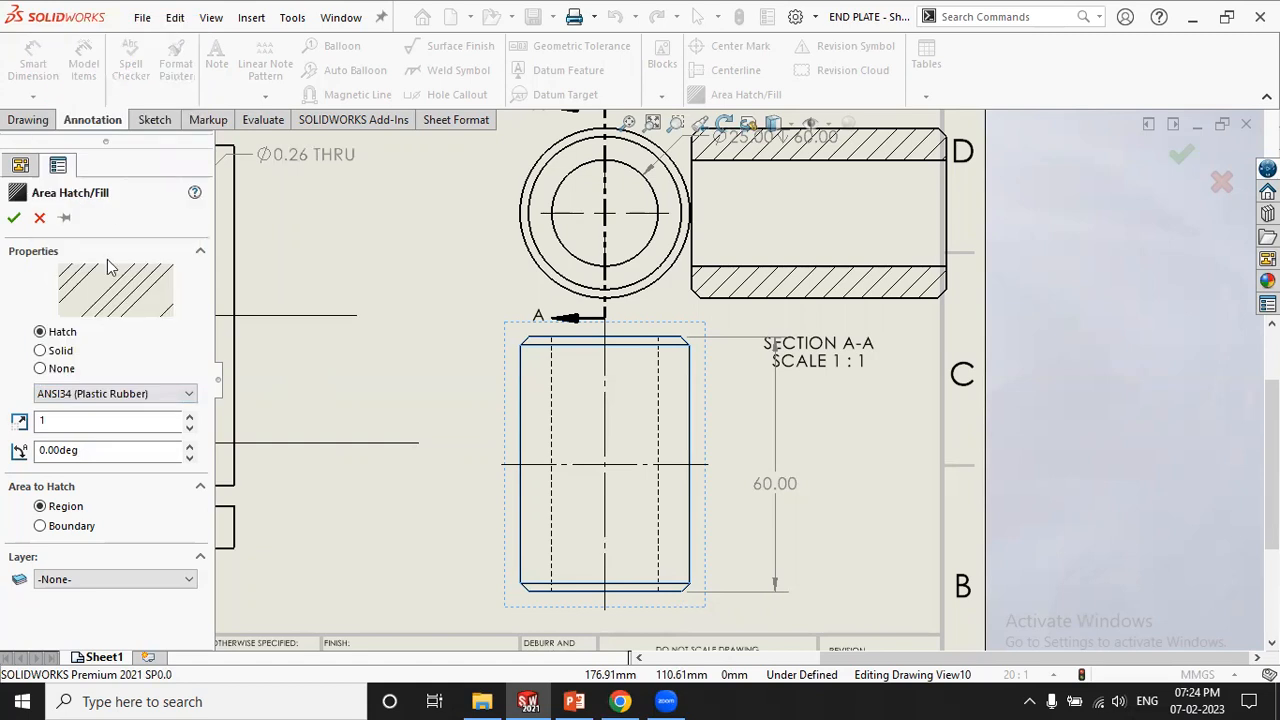
left_click(122, 394)
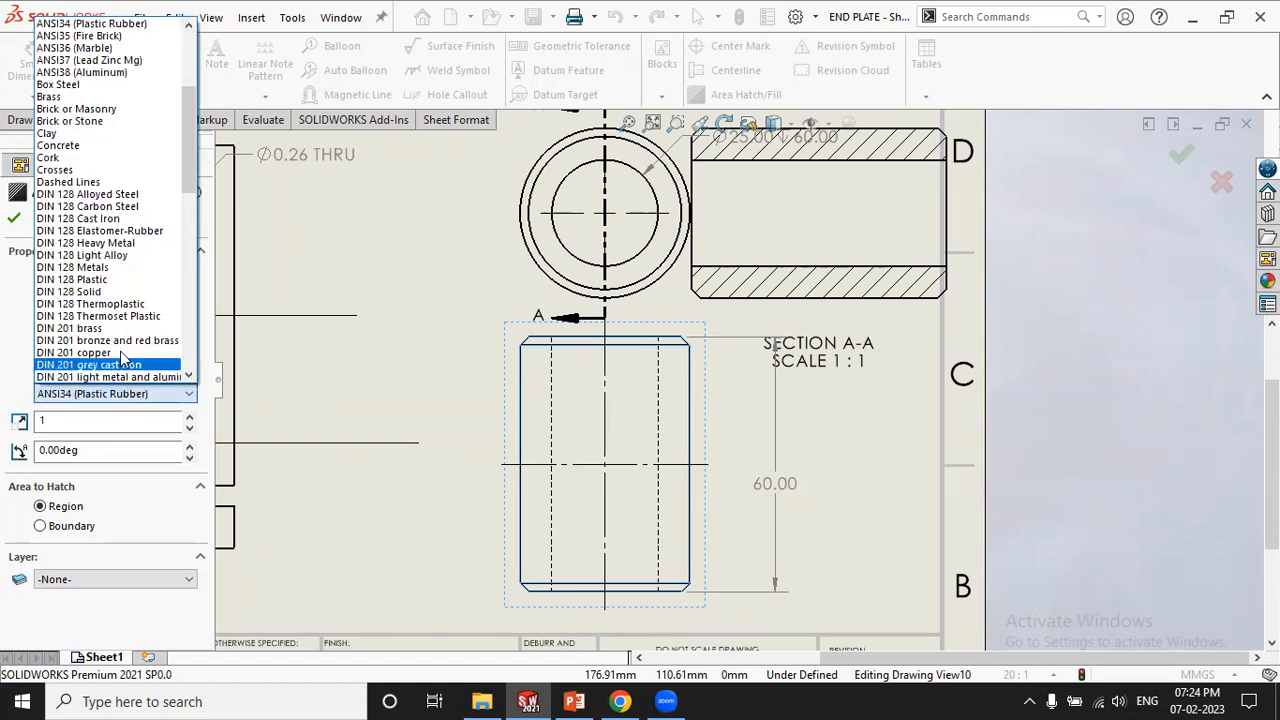
left_click(105, 292)
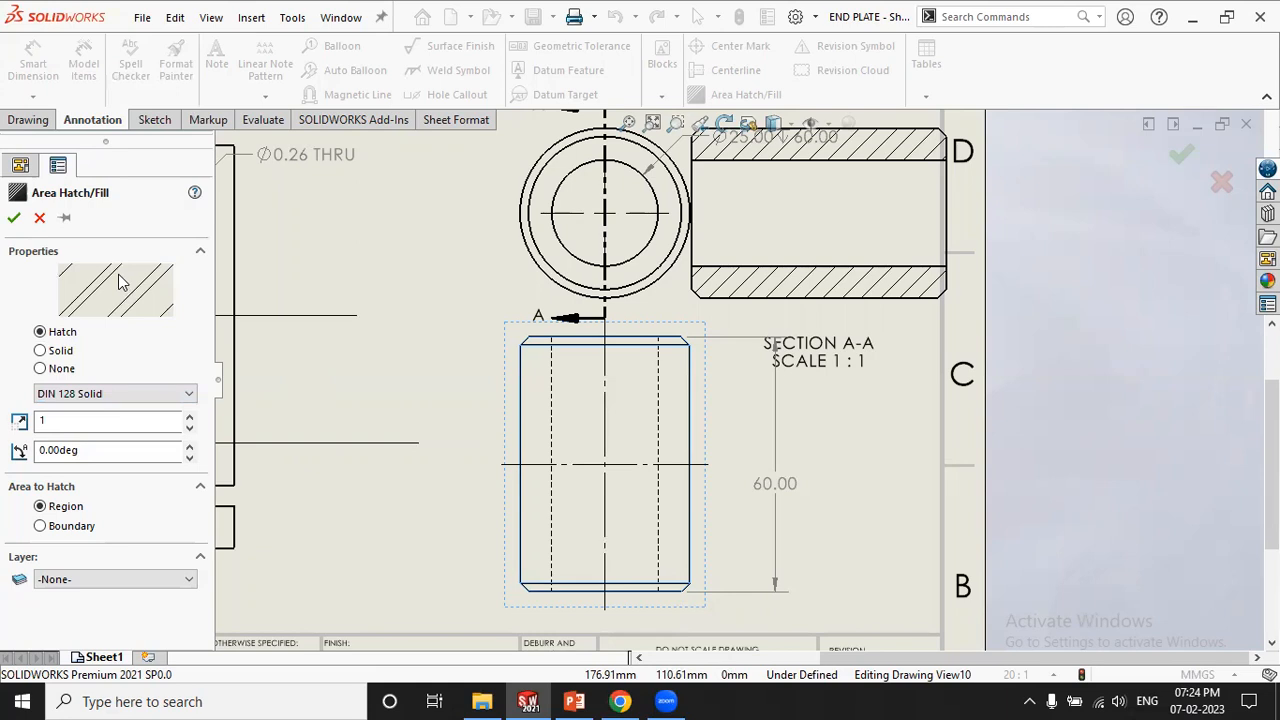
Try the Solid and None fills and the Brick or Stone hatch pattern, and leave Area Hatch/Fill without hatching
left_click(41, 351)
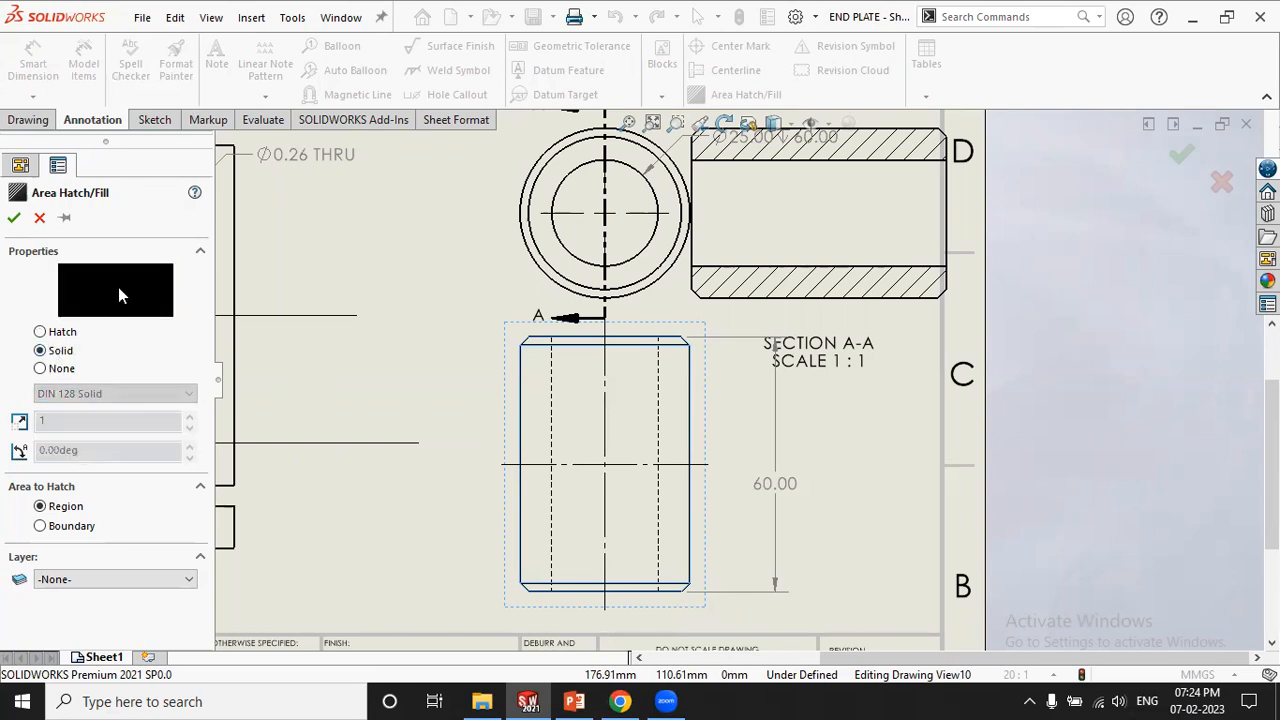
left_click(41, 369)
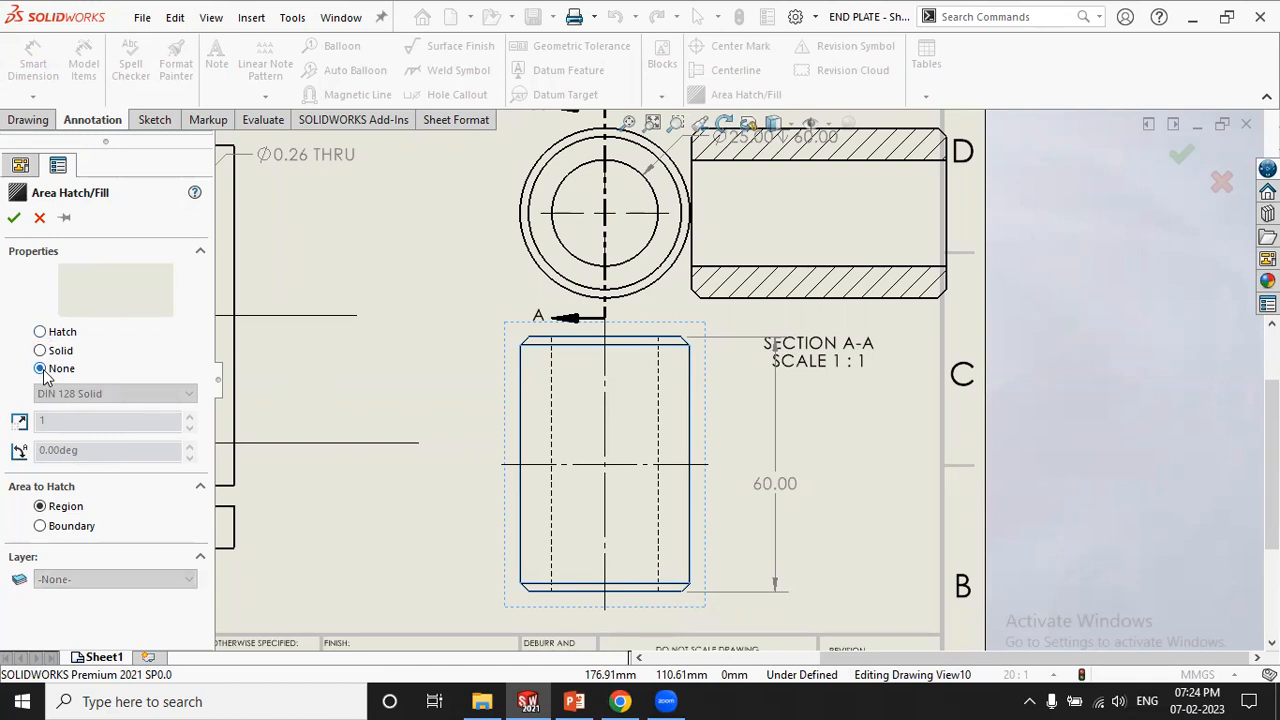
left_click(41, 332)
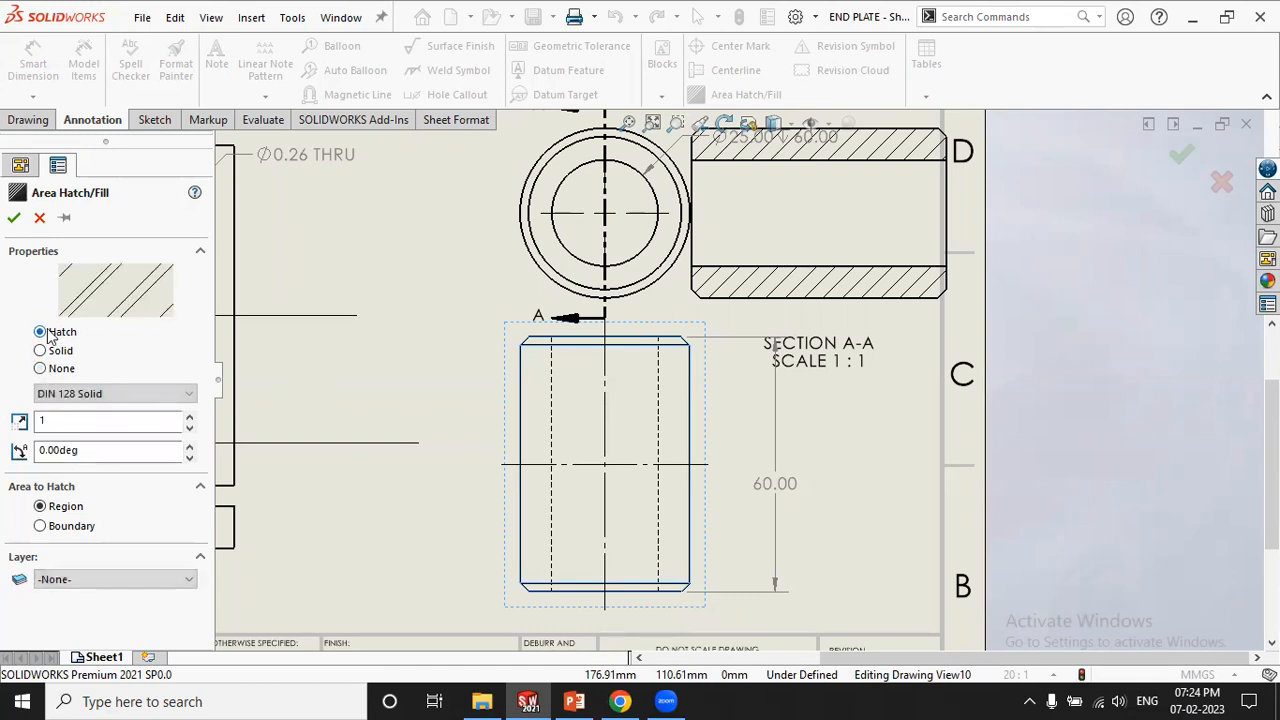
left_click(110, 394)
scroll(72, 180, "up", 6)
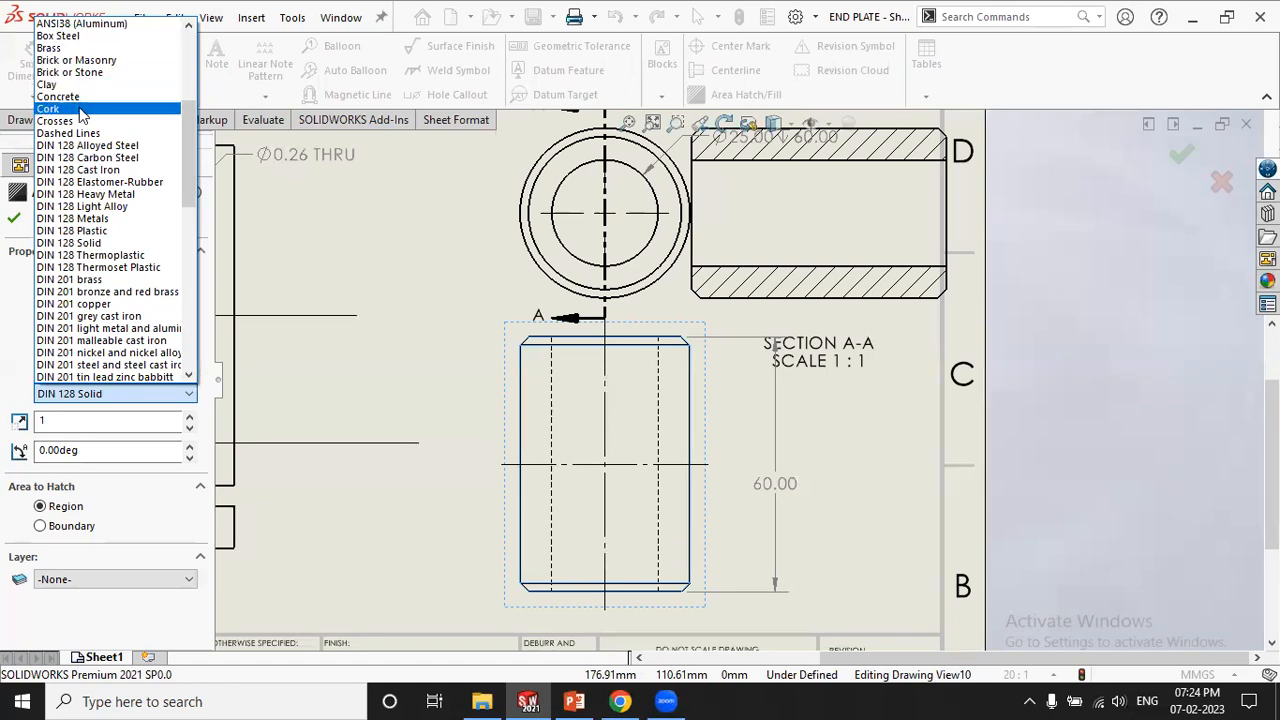
scroll(83, 118, "up", 1)
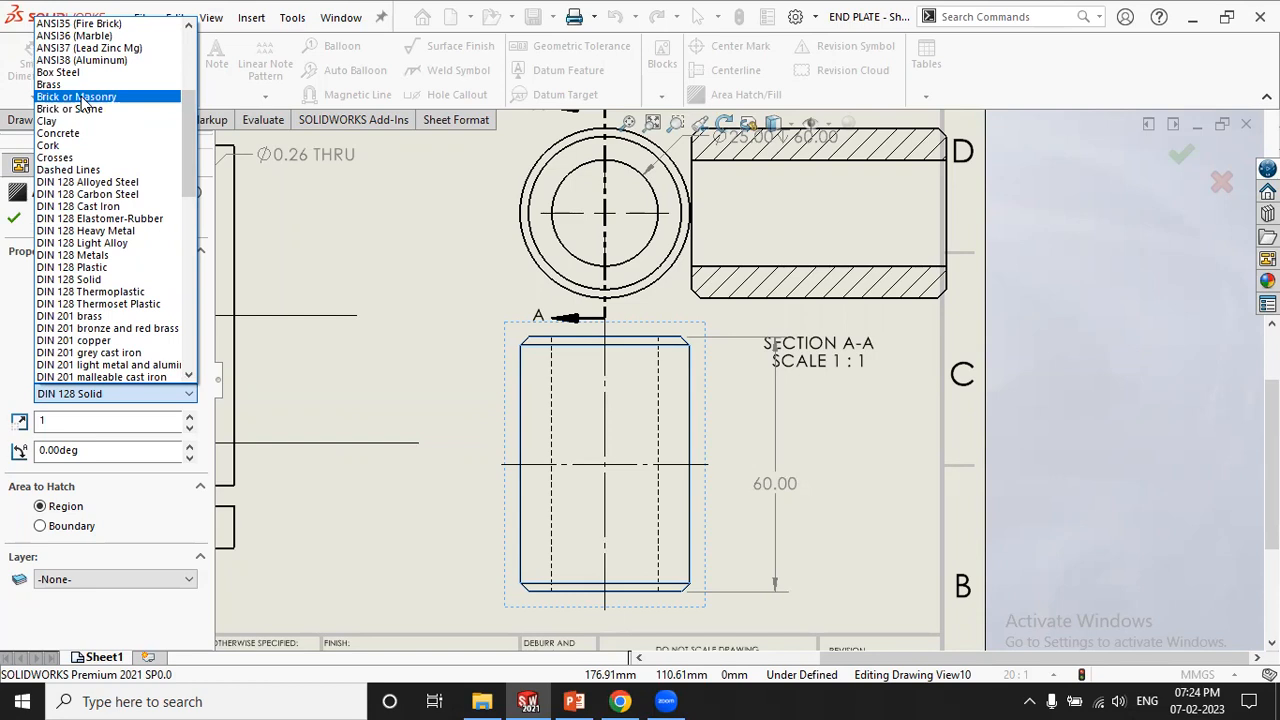
left_click(90, 109)
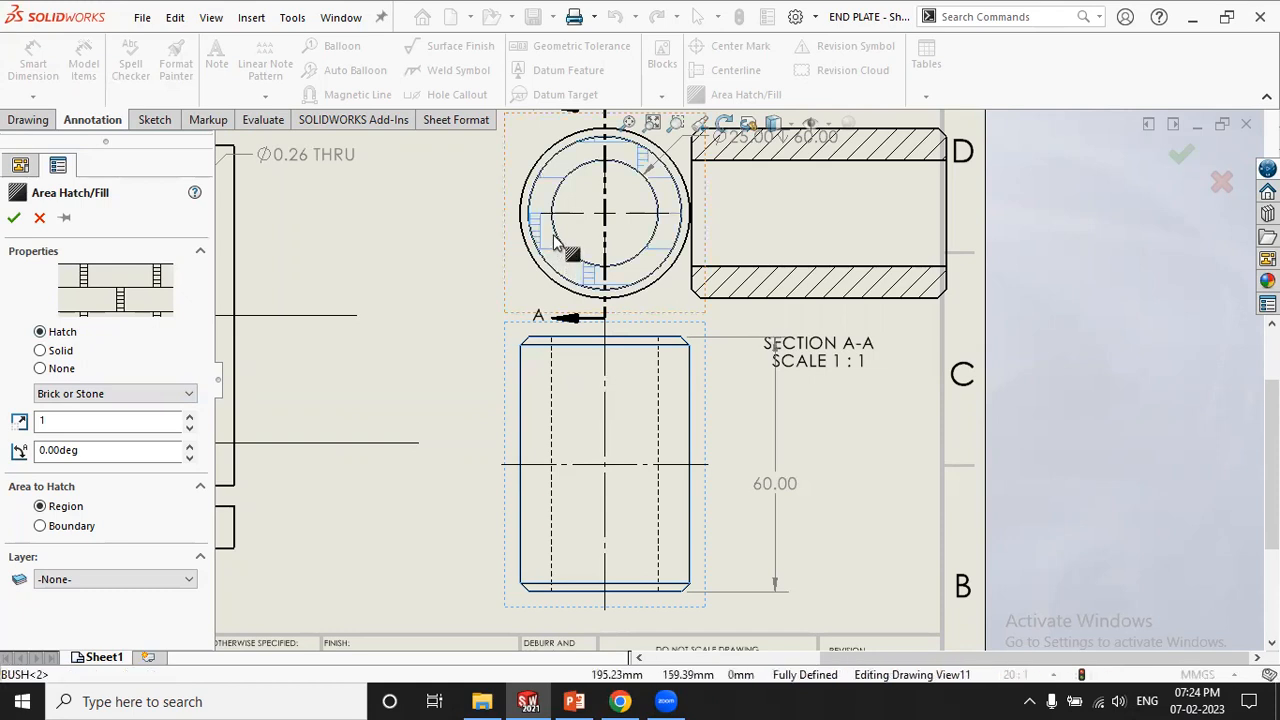
key("Escape")
Try again to area-hatch the bush, selecting its side view and the bore in the section view with ANSI31 (Iron BrickStone)
left_click(570, 388)
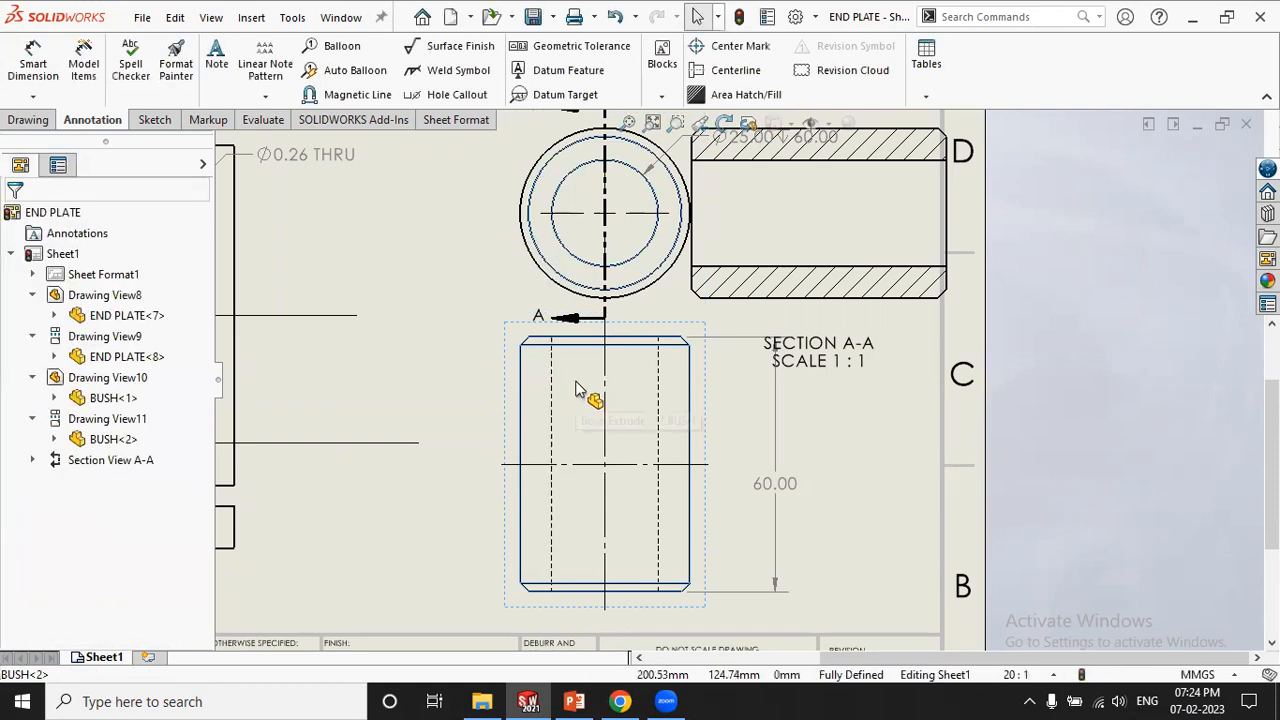
key("Escape")
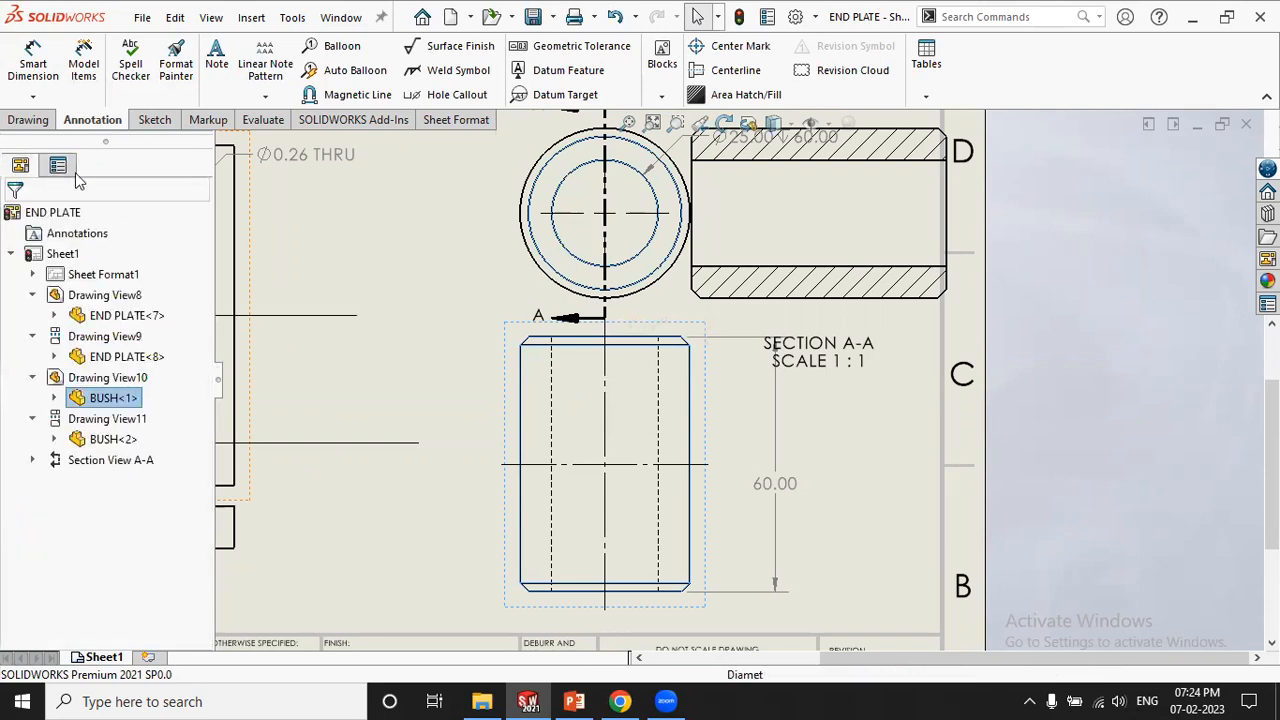
left_click(740, 94)
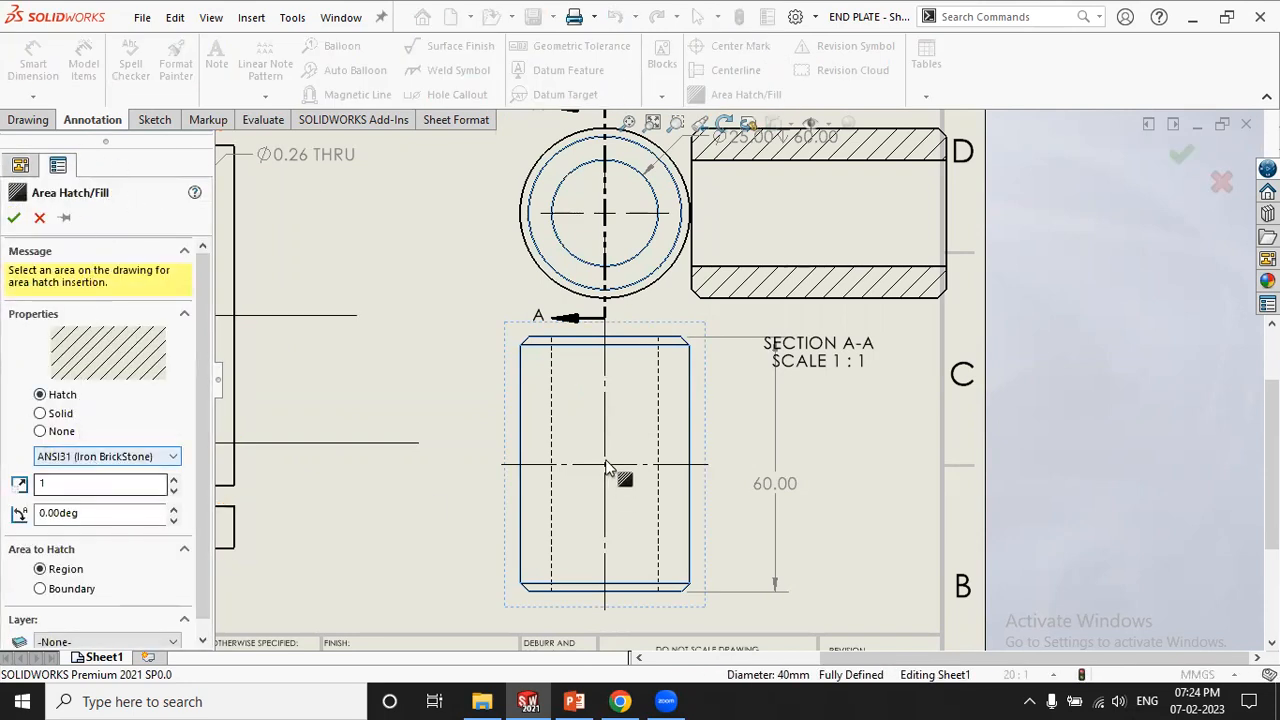
left_click(579, 396)
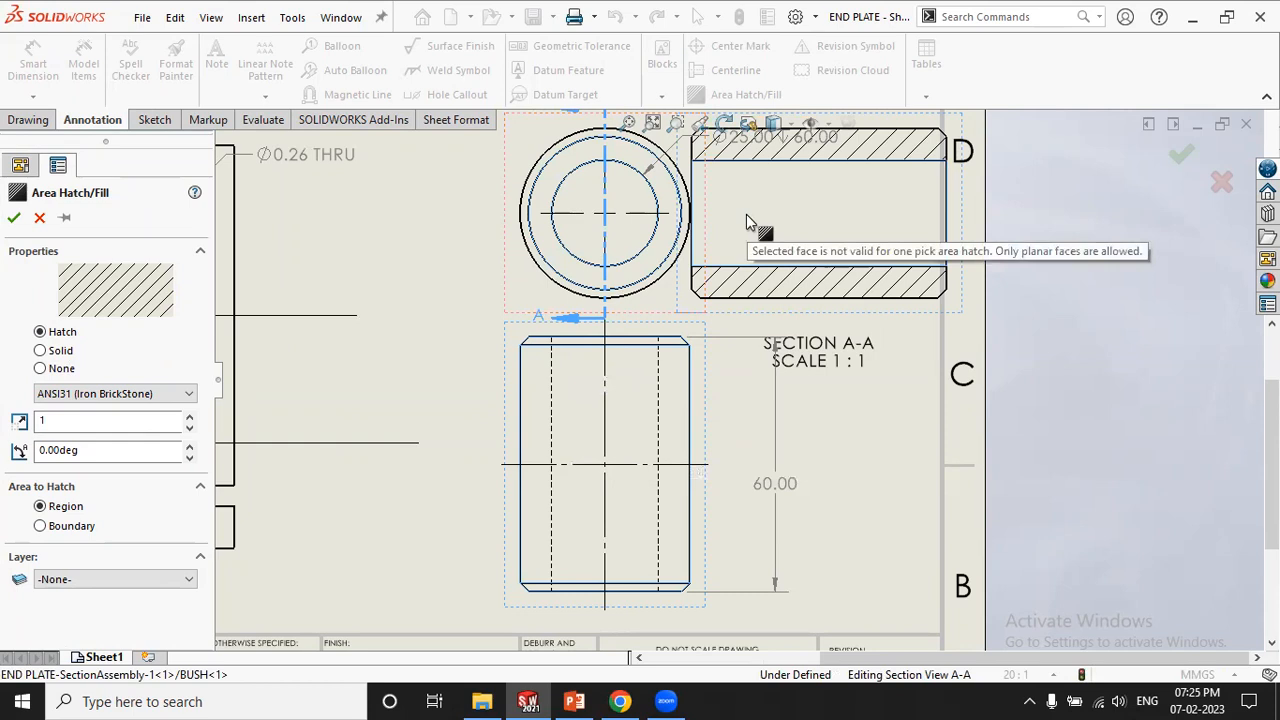
left_click(14, 217)
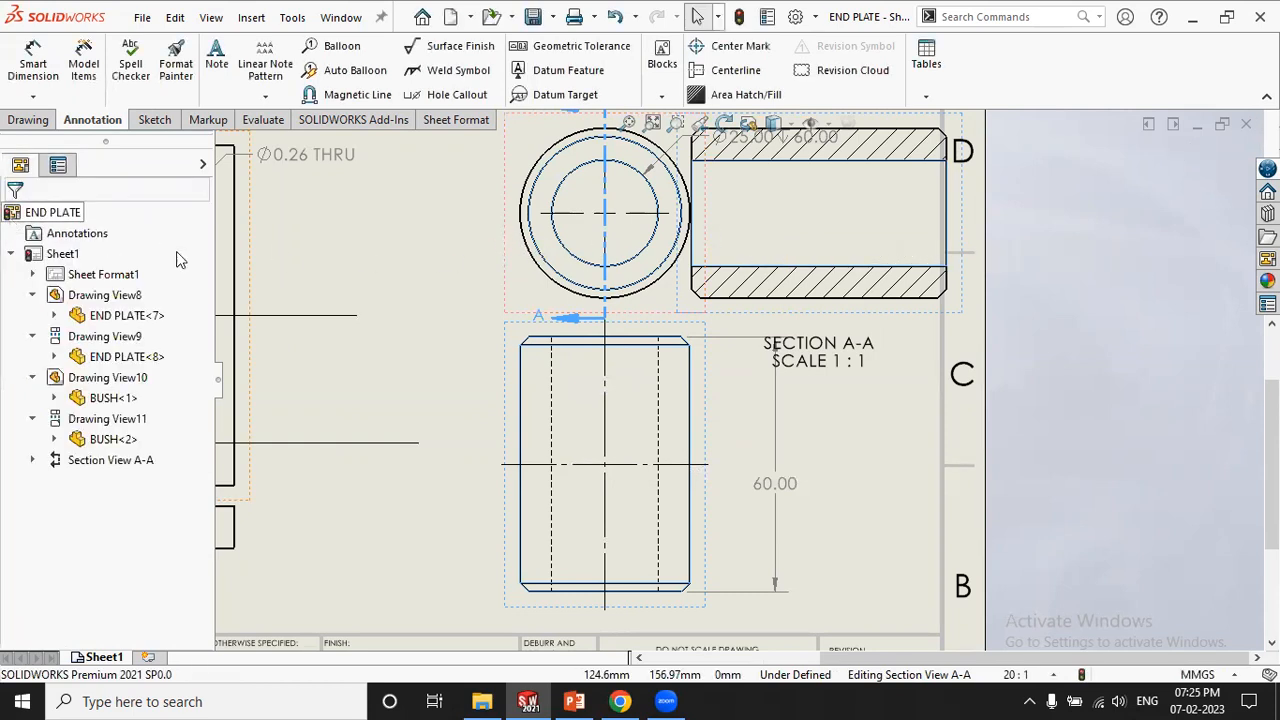
left_click(433, 287)
Delete the END PLATE's projected view that shows the square face with the hole pattern
scroll(727, 527, "up", 5)
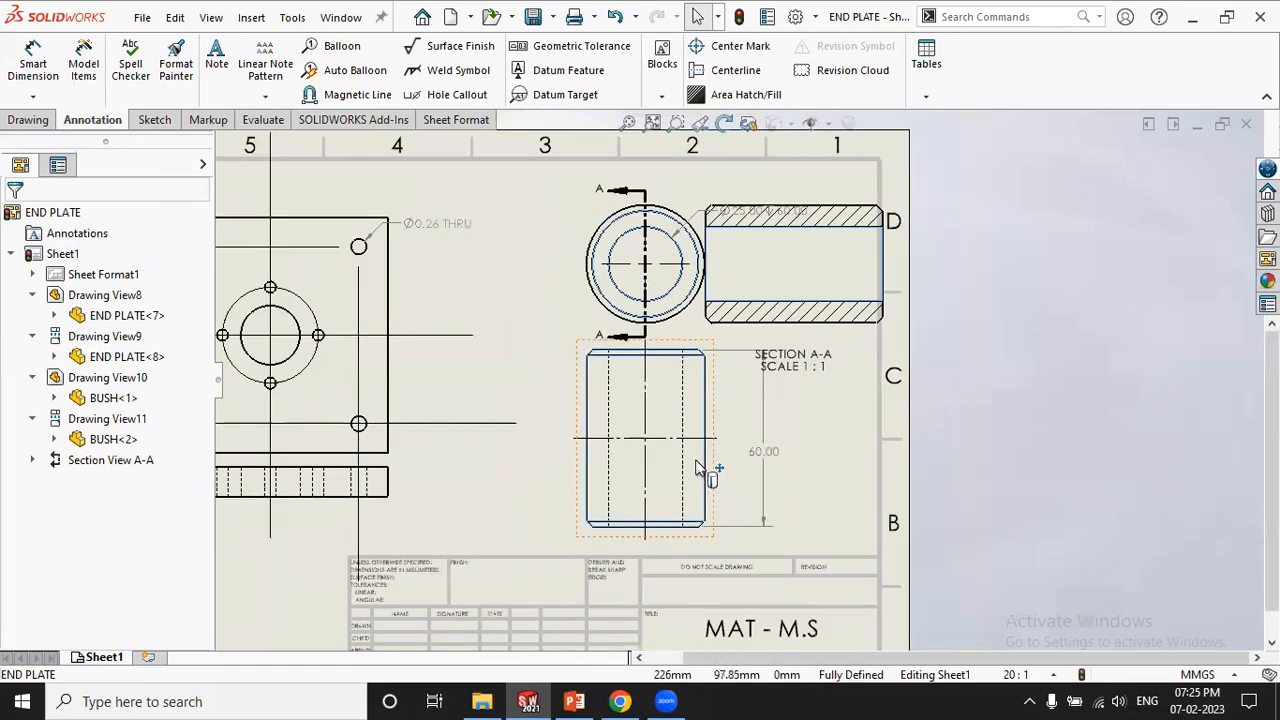
scroll(397, 425, "down", 3)
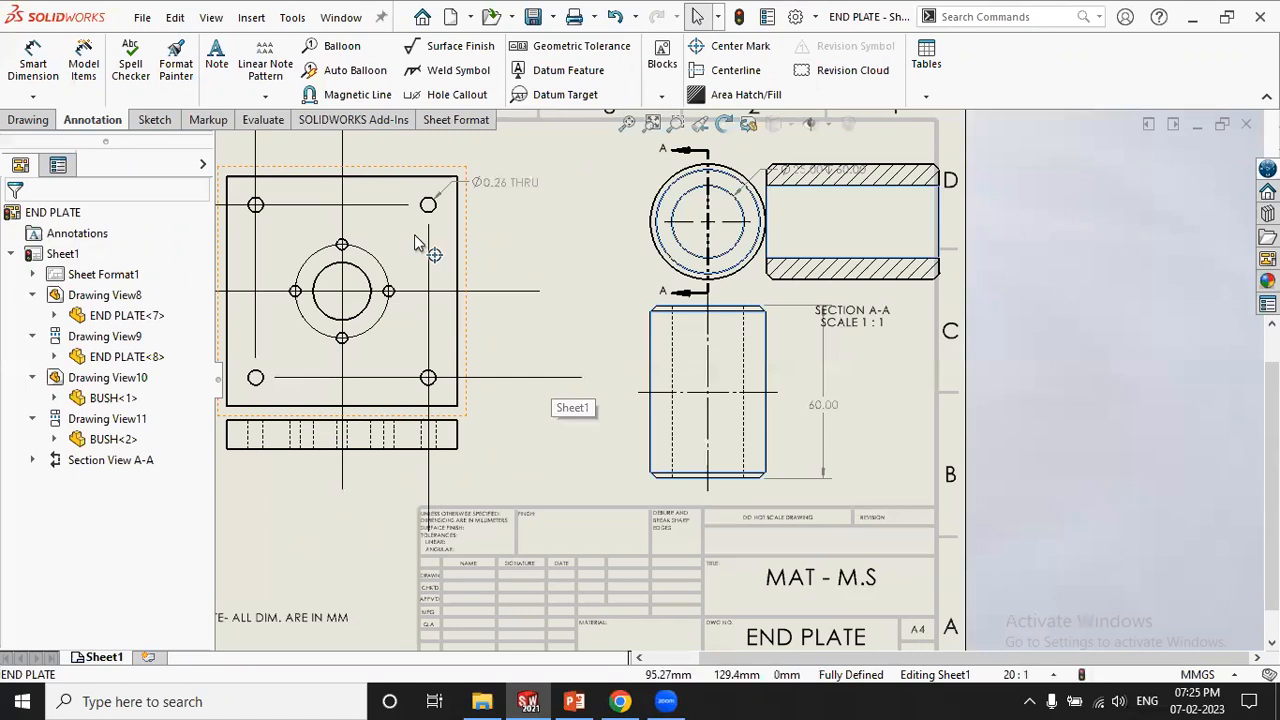
left_click(393, 167)
key("Delete")
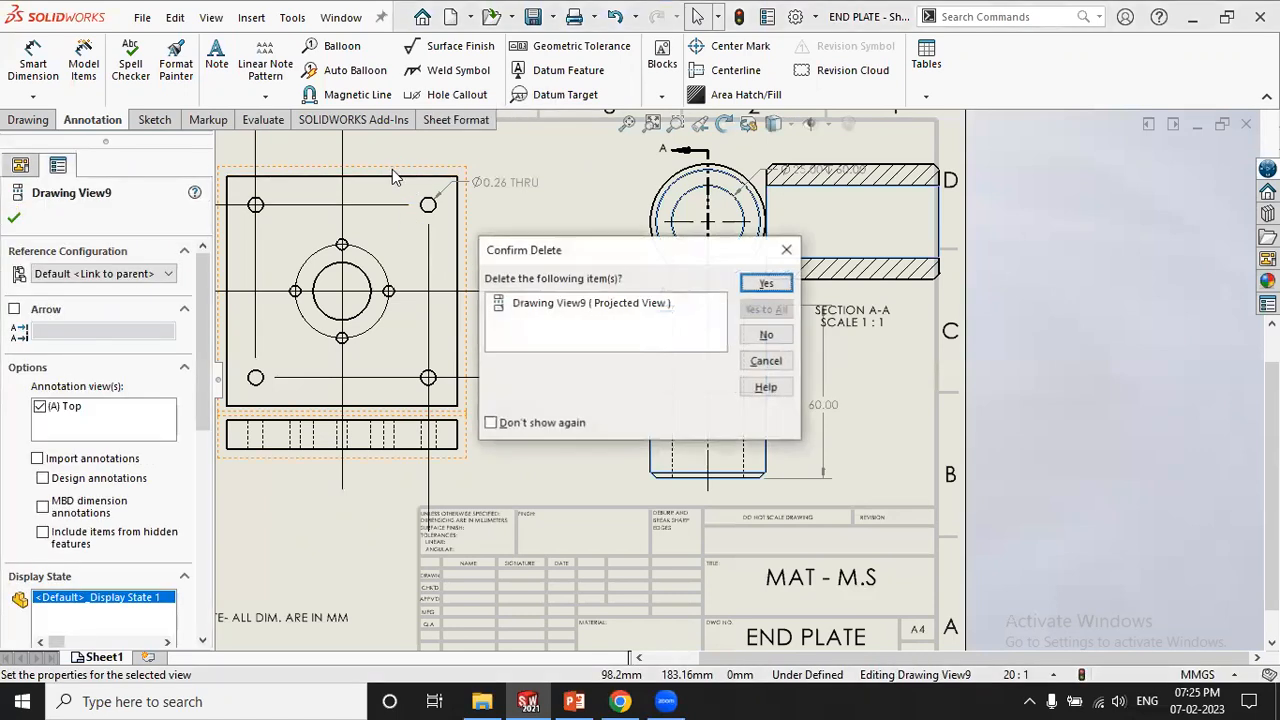
key("Return")
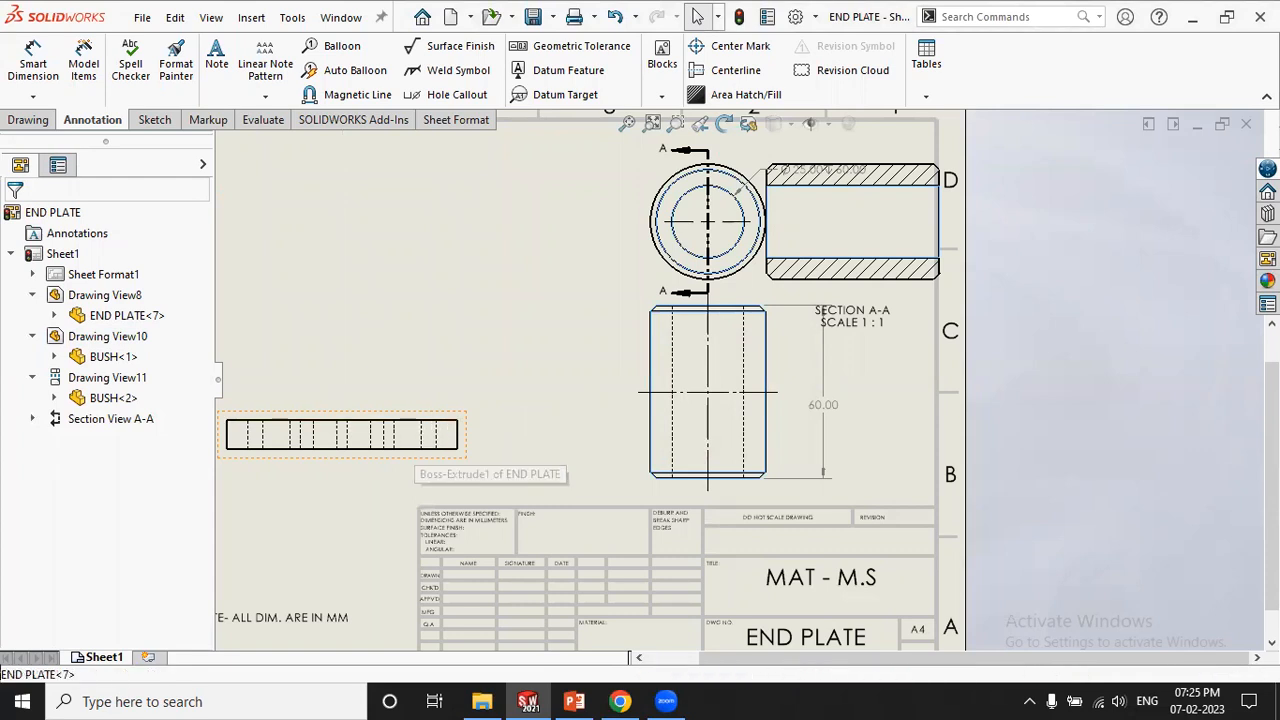
Set the display style of the END PLATE's remaining edge view to Hidden Lines Removed
left_click(418, 420)
left_click_drag(203, 412, 204, 538)
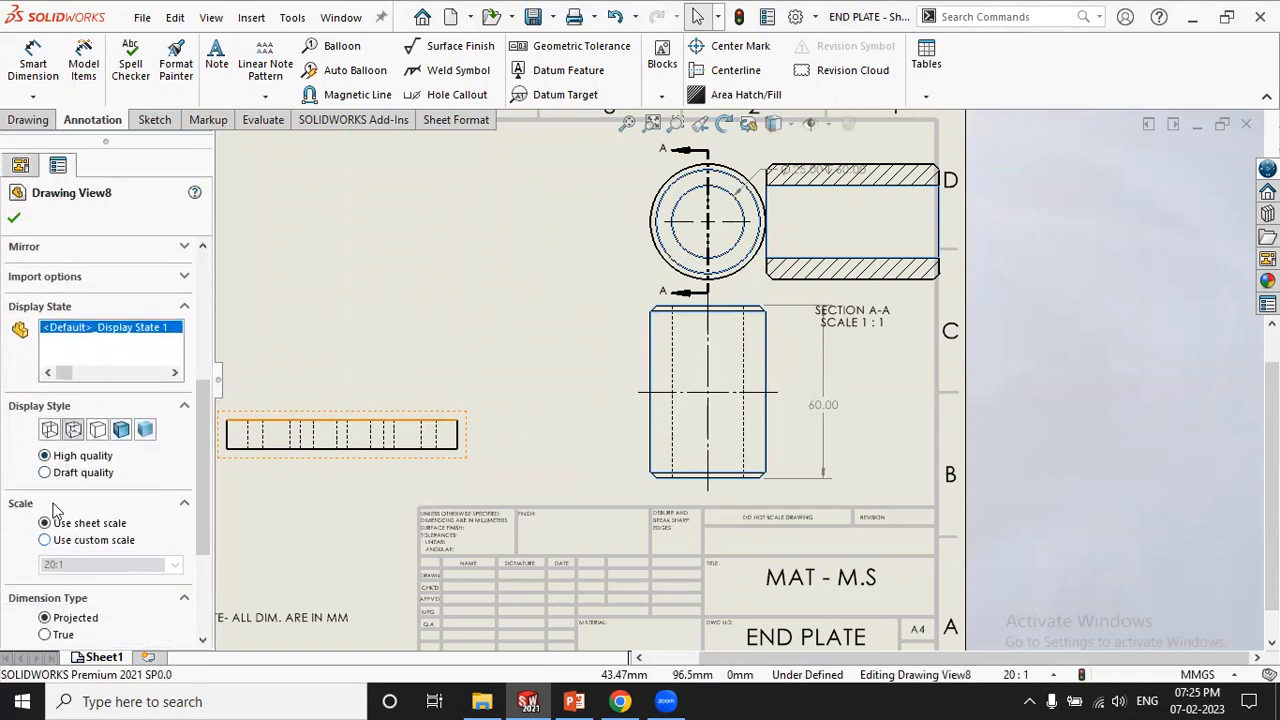
left_click(98, 432)
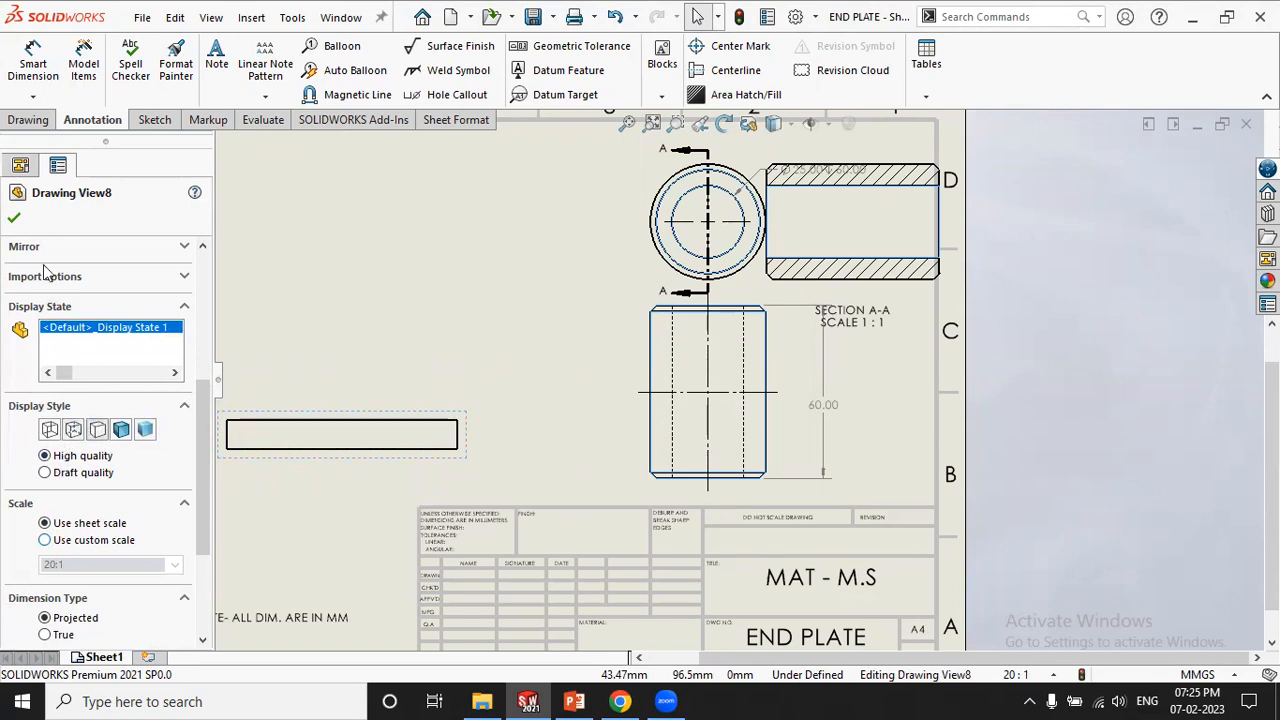
left_click(14, 219)
Try to area-hatch the END PLATE's edge view with ANSI31 (Iron BrickStone) at a pattern scale of 0.015625
scroll(380, 430, "down", 2)
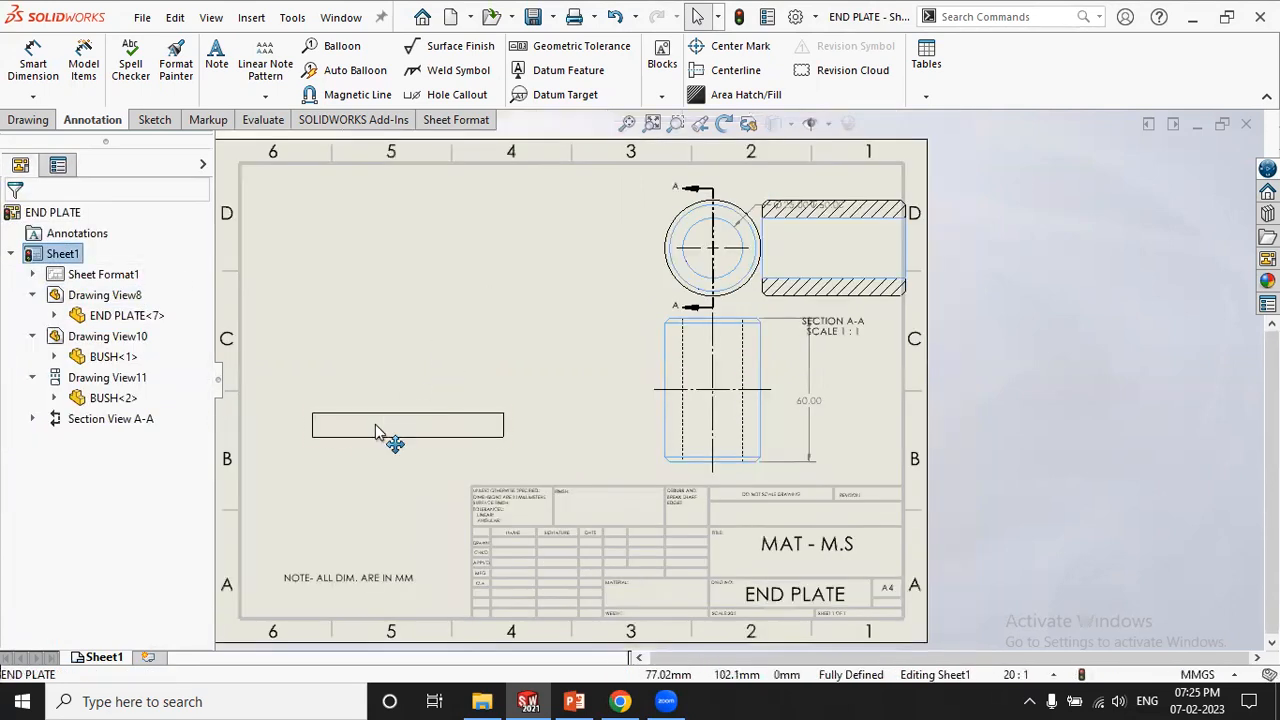
scroll(343, 428, "up", 2)
scroll(343, 428, "up", 2)
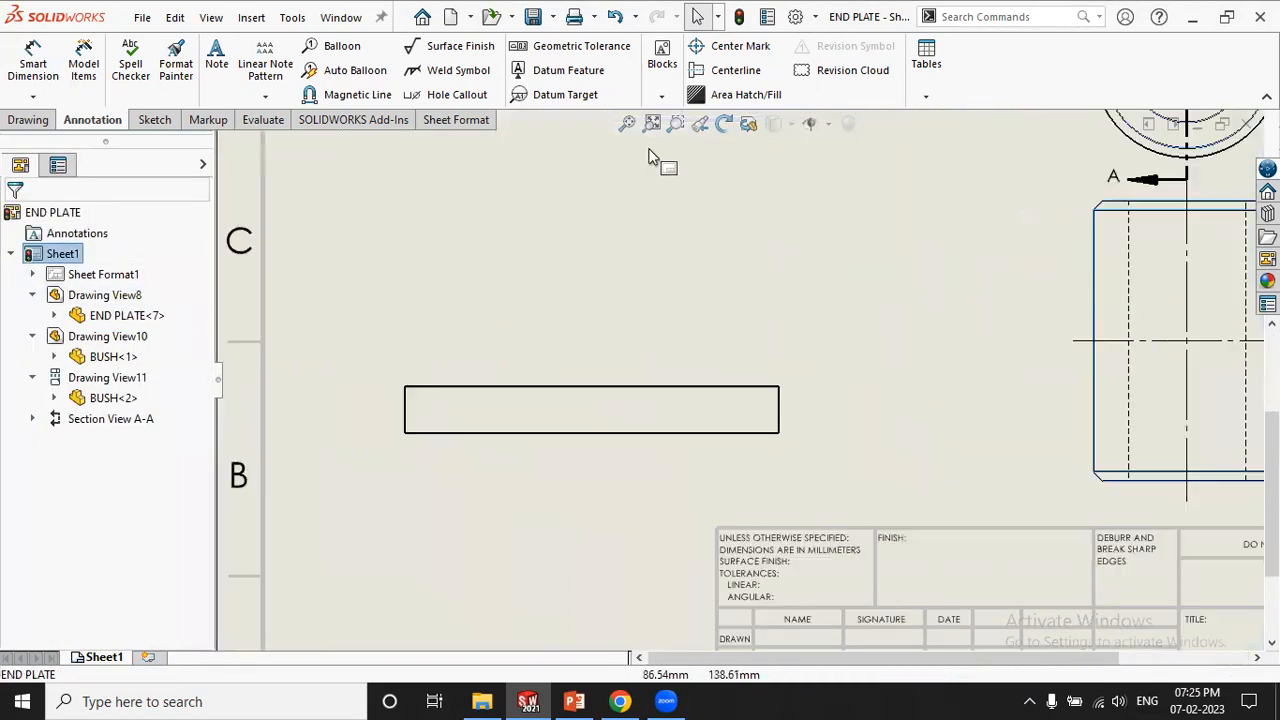
left_click(740, 94)
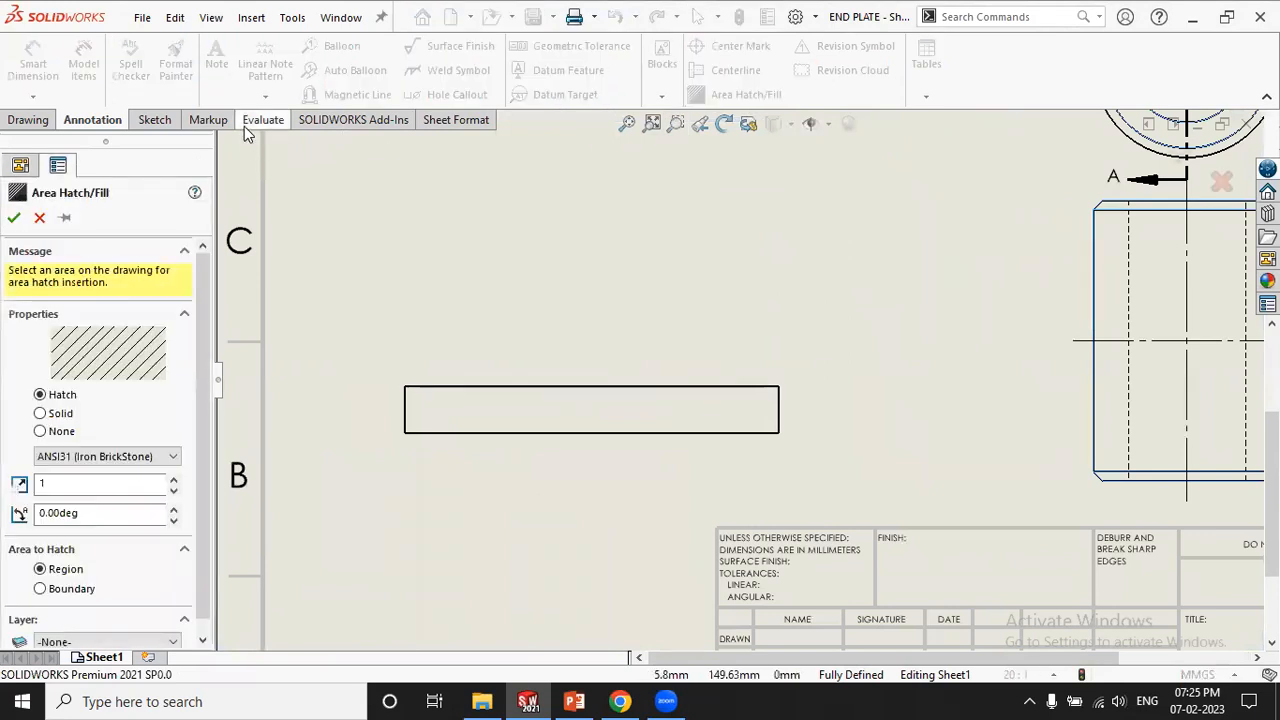
left_click(482, 412)
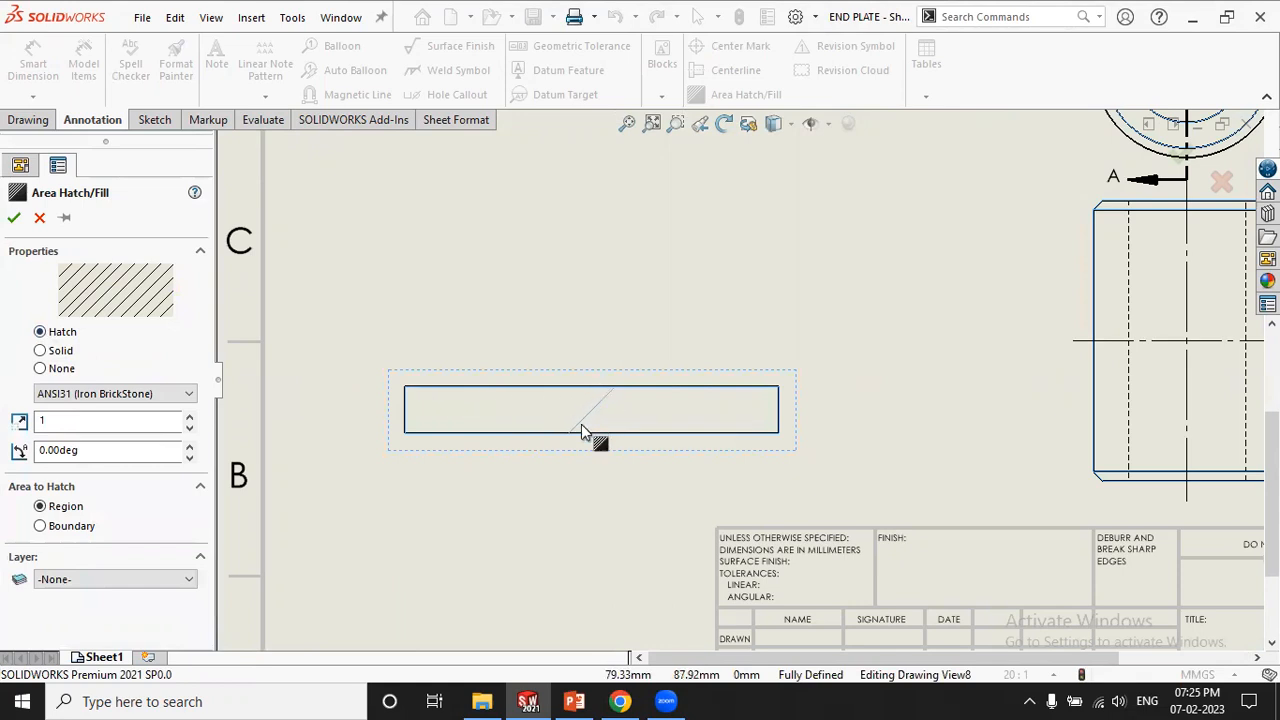
left_click(189, 428)
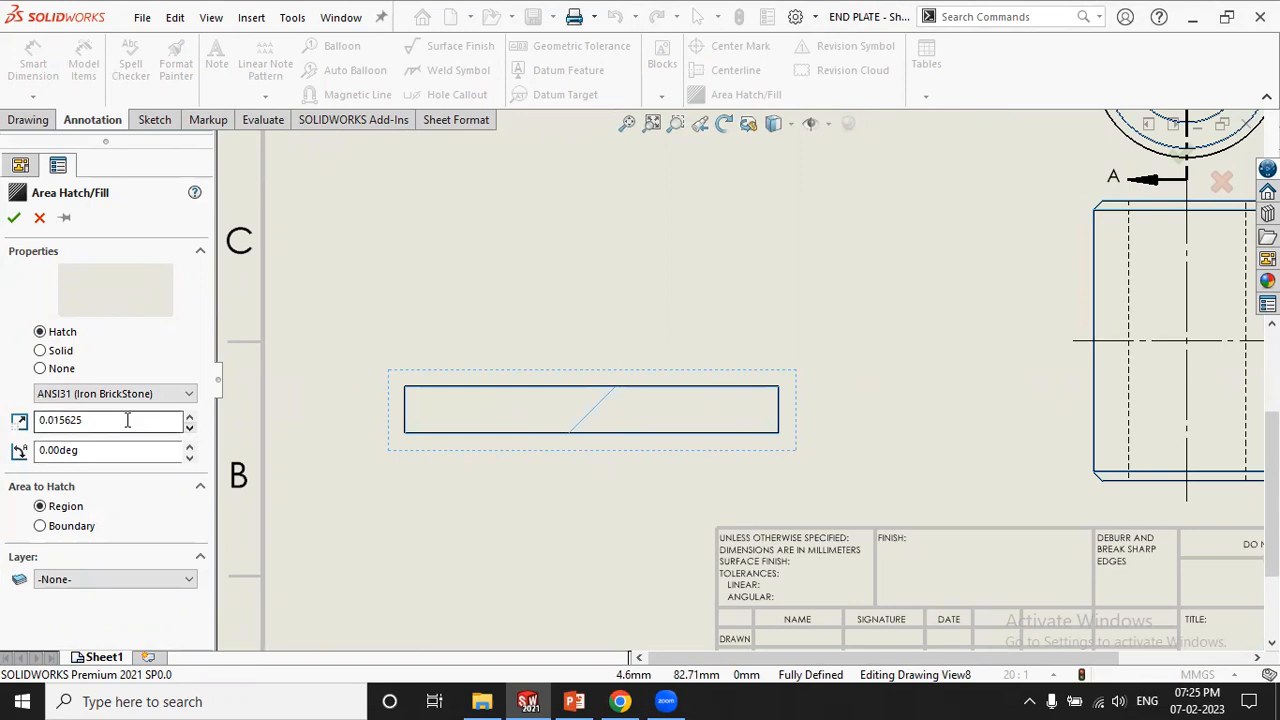
Try the ANSI38 (Aluminum), DIN 128 Alloyed Steel, Grass and ISO06W100 hatch patterns on the END PLATE's edge view
left_click(114, 386)
left_click(112, 398)
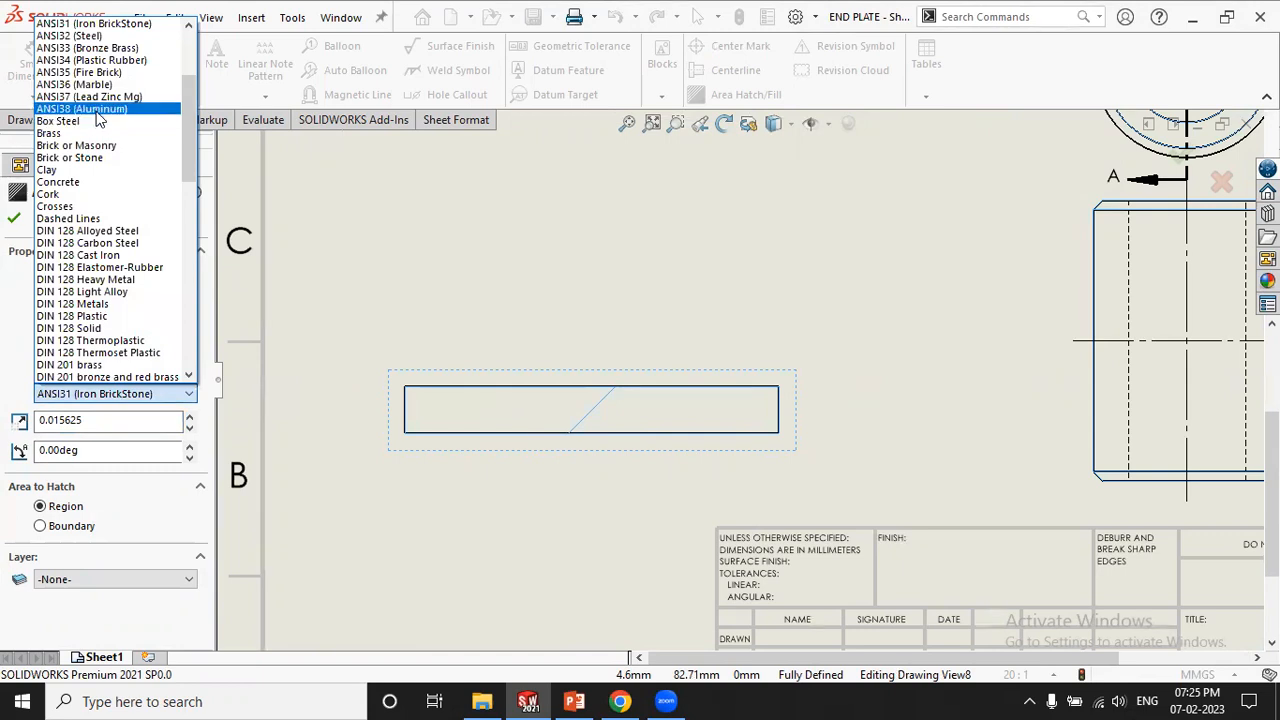
left_click(97, 110)
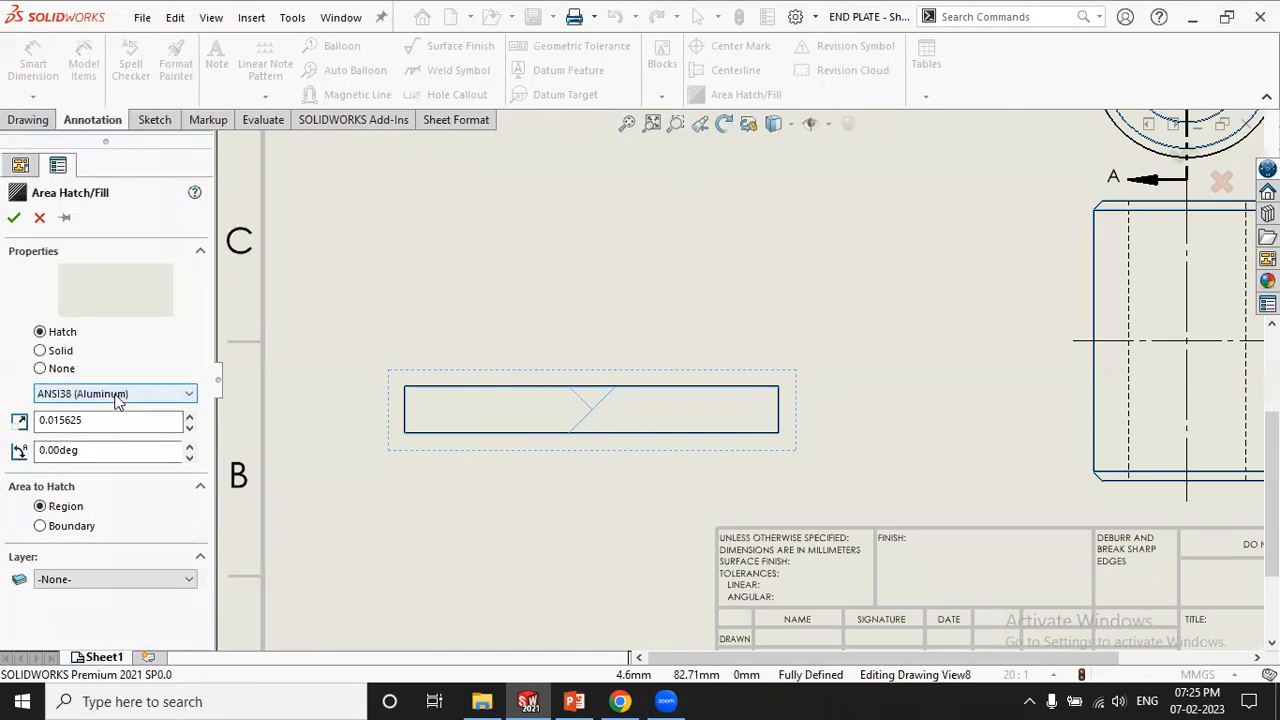
left_click(117, 398)
left_click(97, 147)
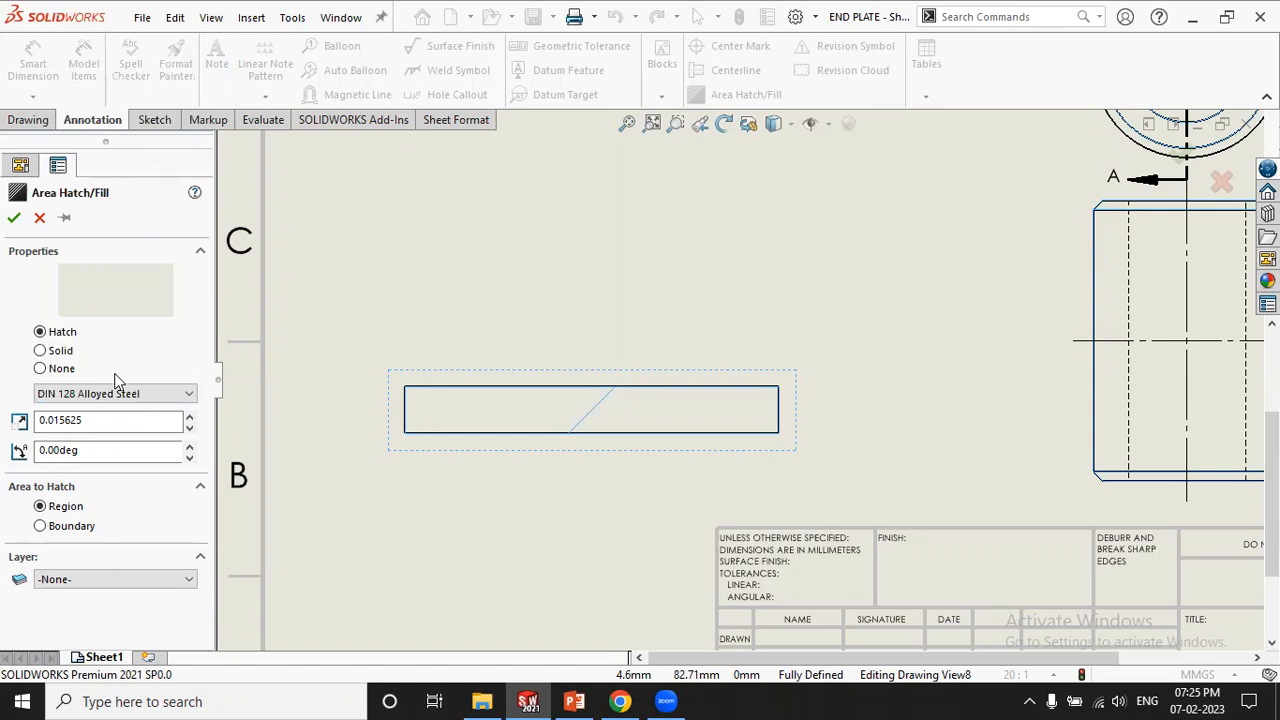
left_click(117, 390)
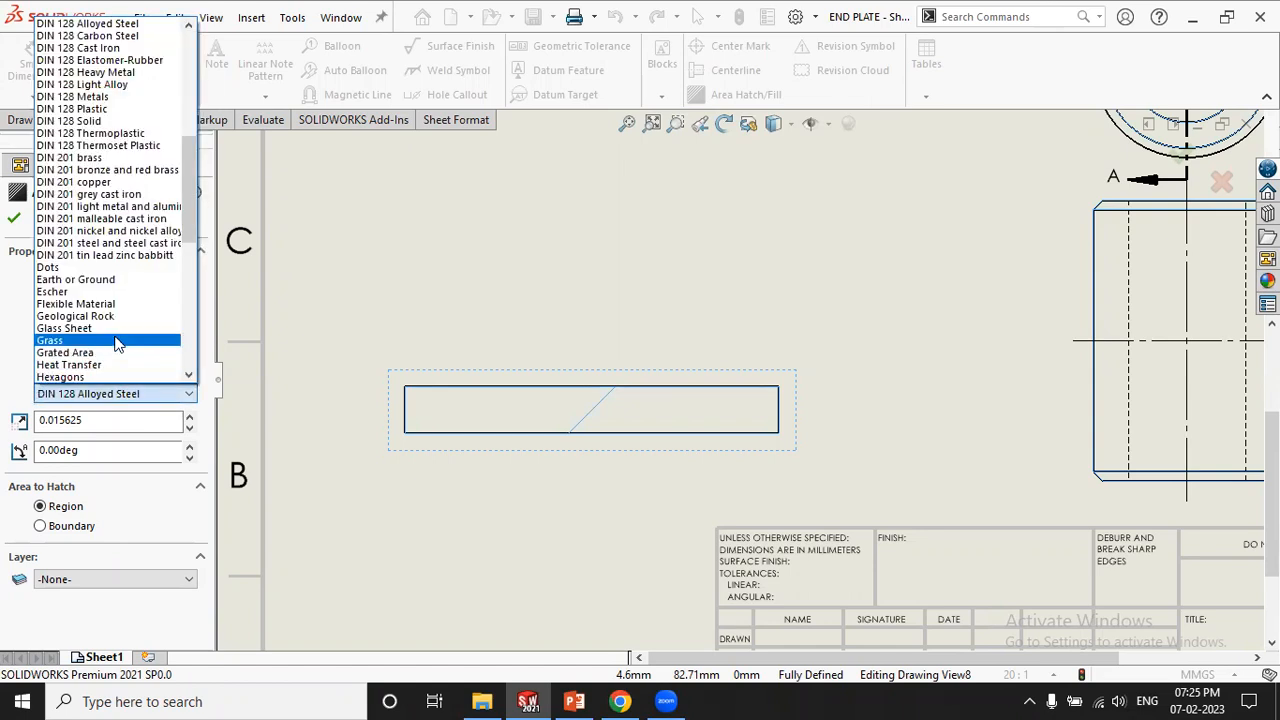
left_click(117, 342)
left_click(117, 398)
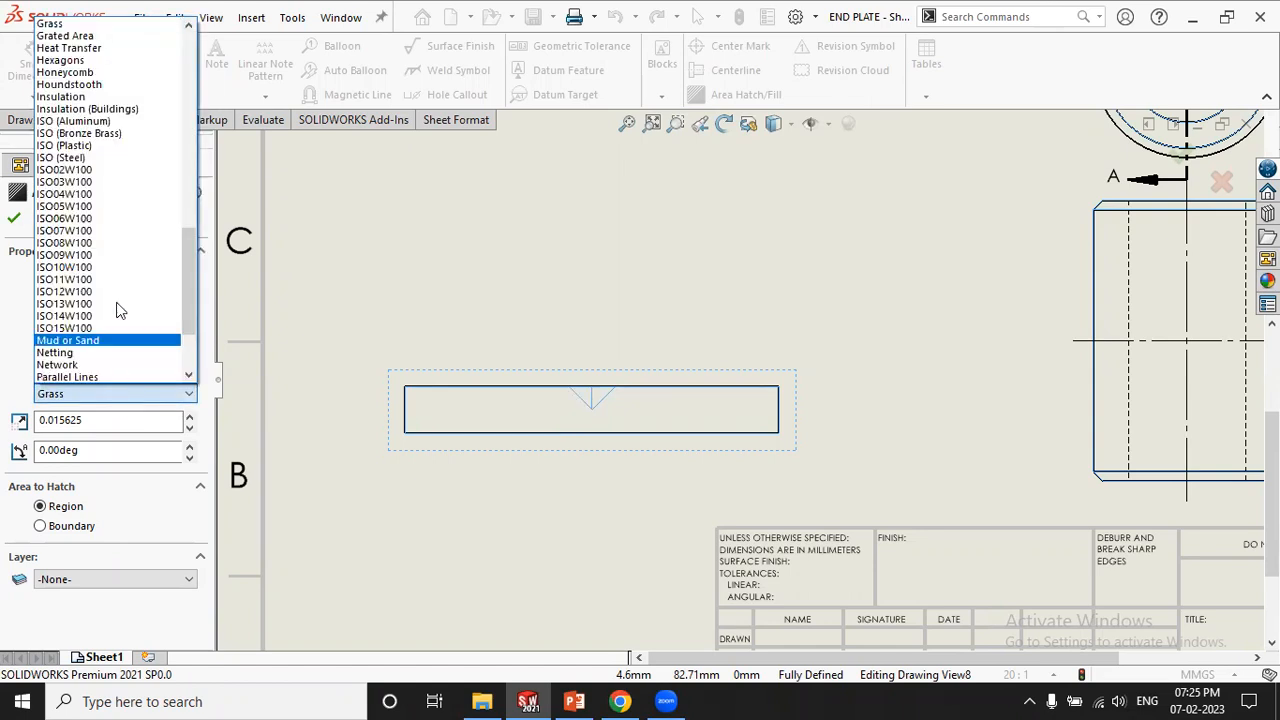
left_click(99, 220)
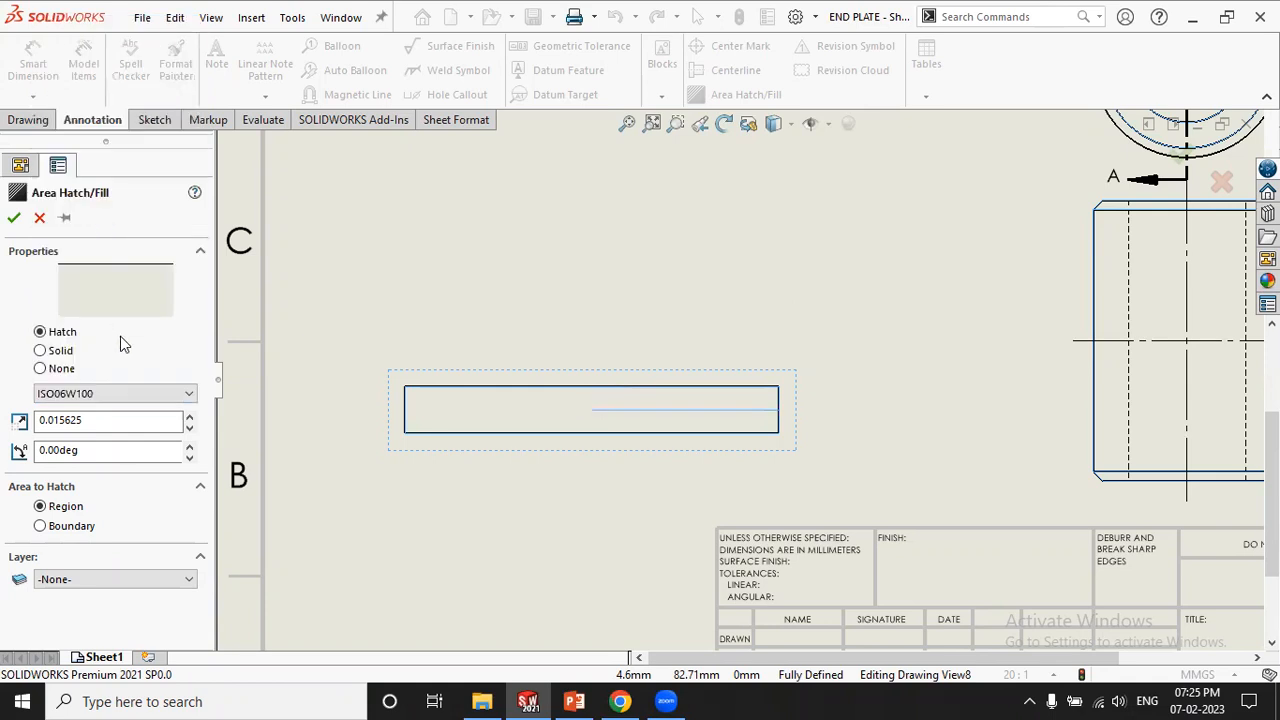
Try the AEC Sand hatch pattern on the END PLATE's edge view and discard the area hatch
left_click(117, 394)
scroll(103, 130, "up", 2)
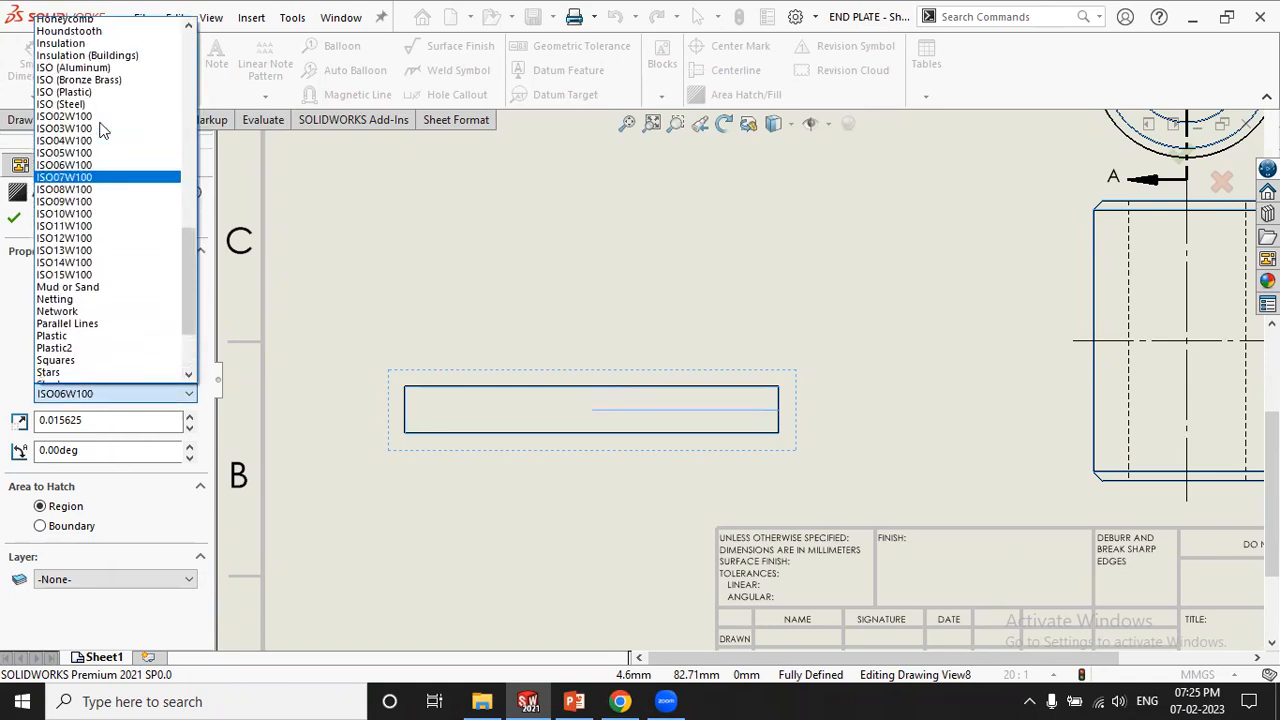
scroll(101, 129, "up", 7)
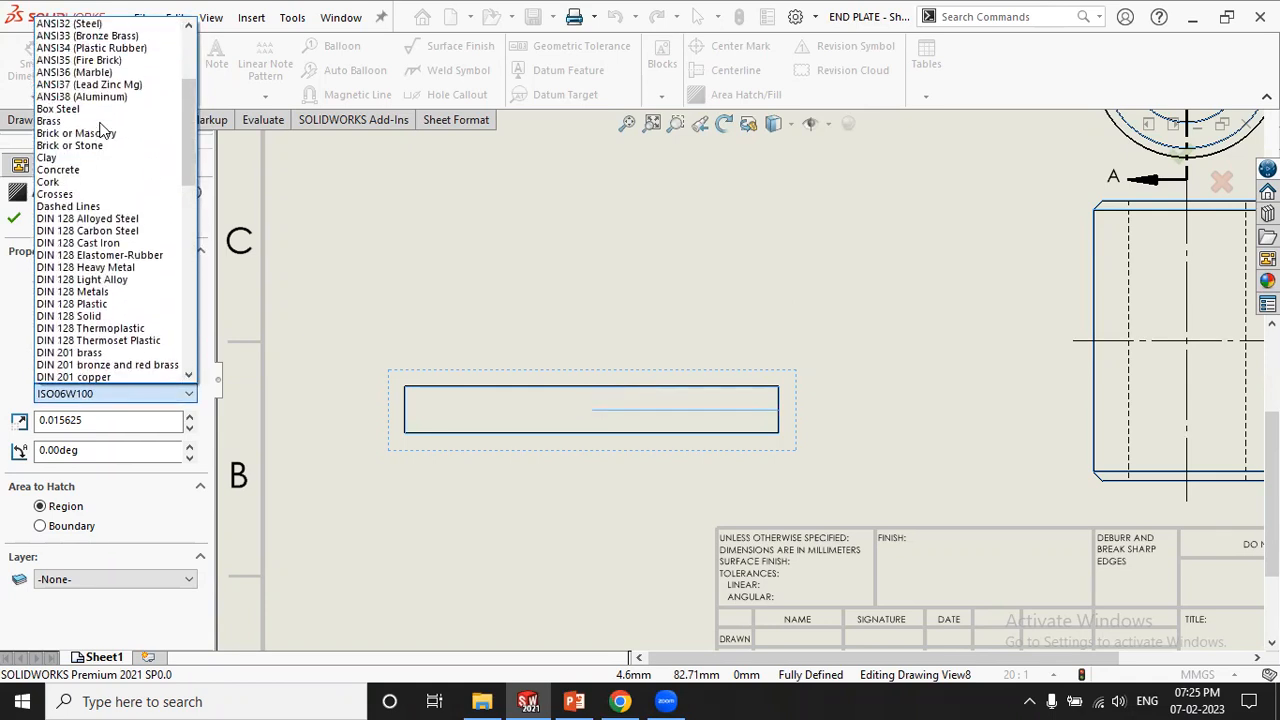
scroll(101, 125, "up", 4)
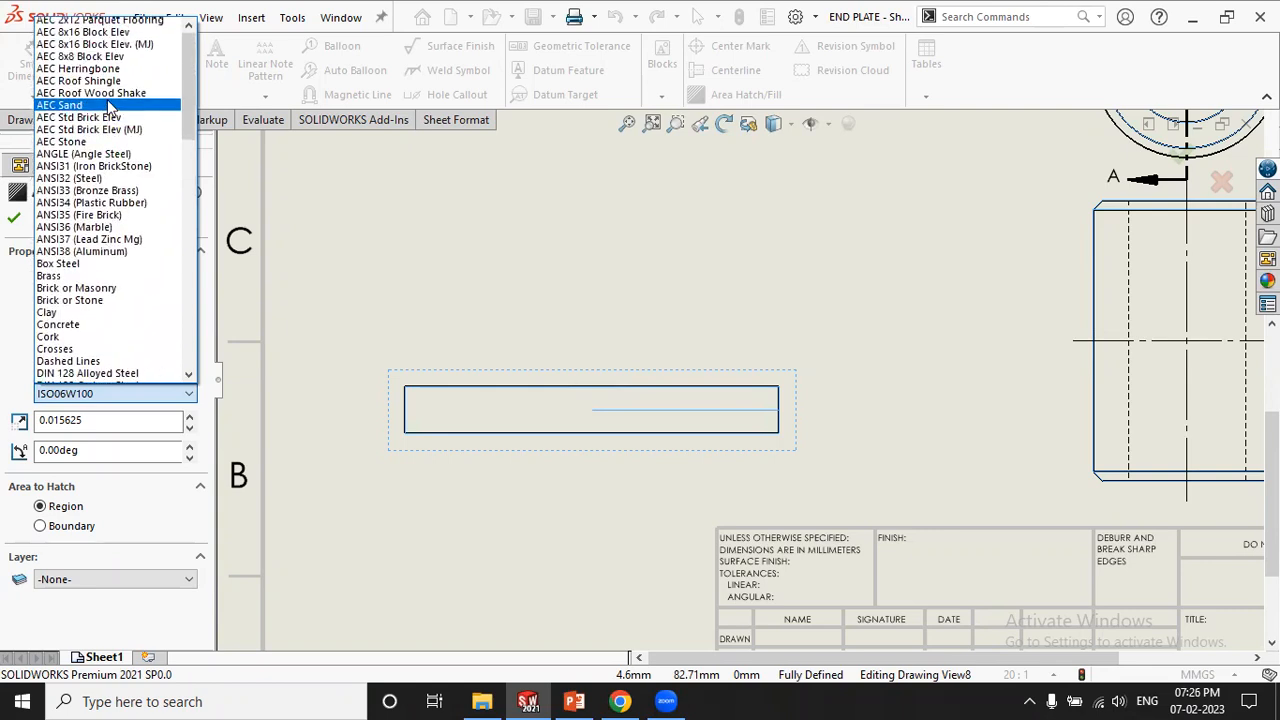
scroll(101, 53, "up", 1)
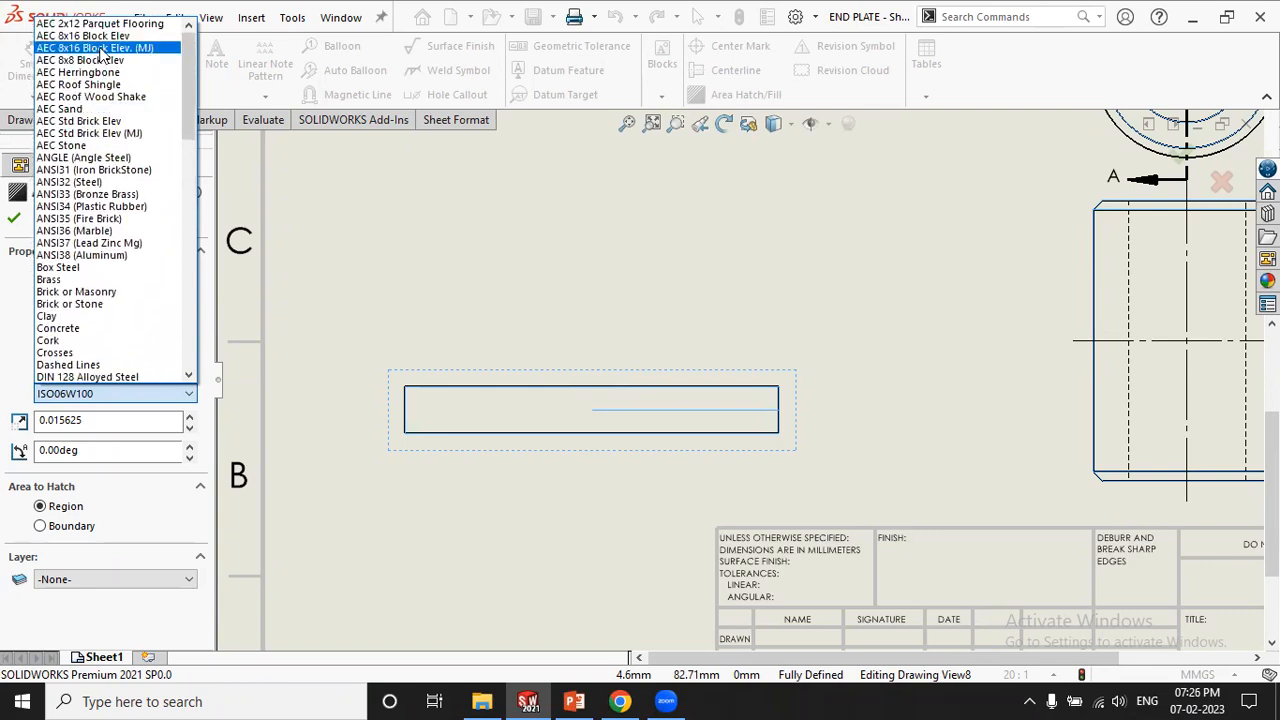
left_click(103, 107)
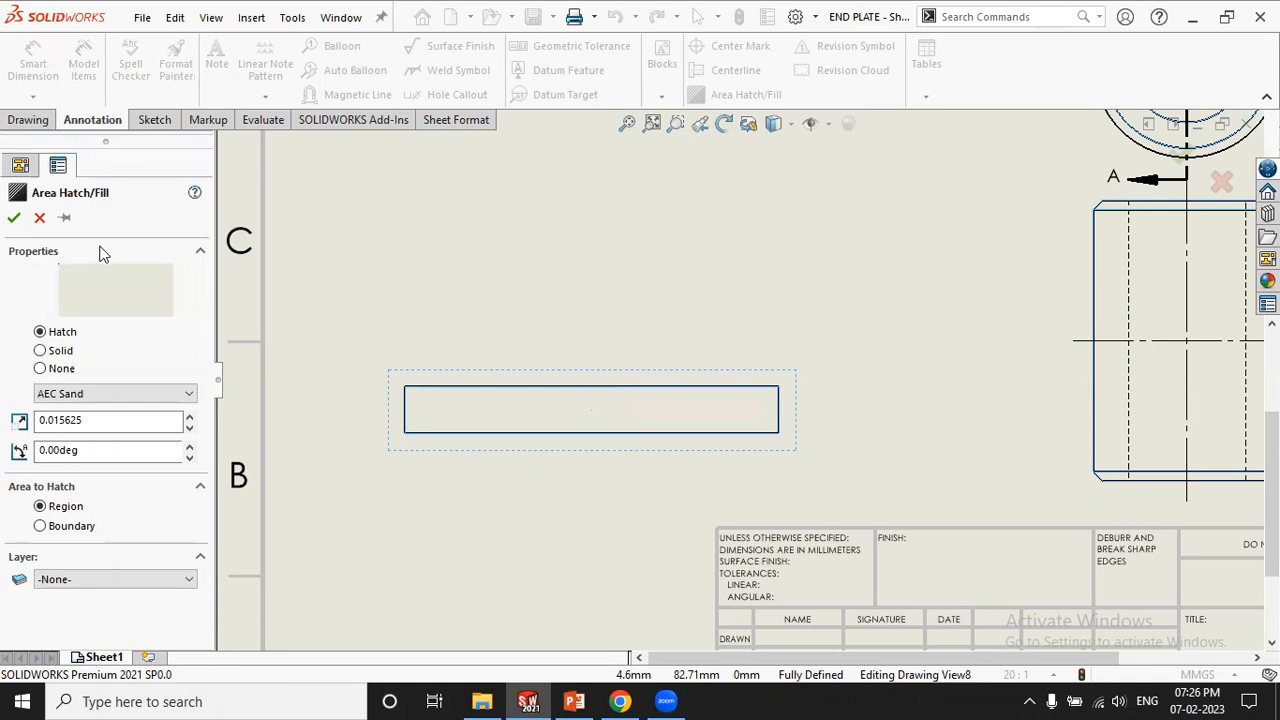
left_click(38, 217)
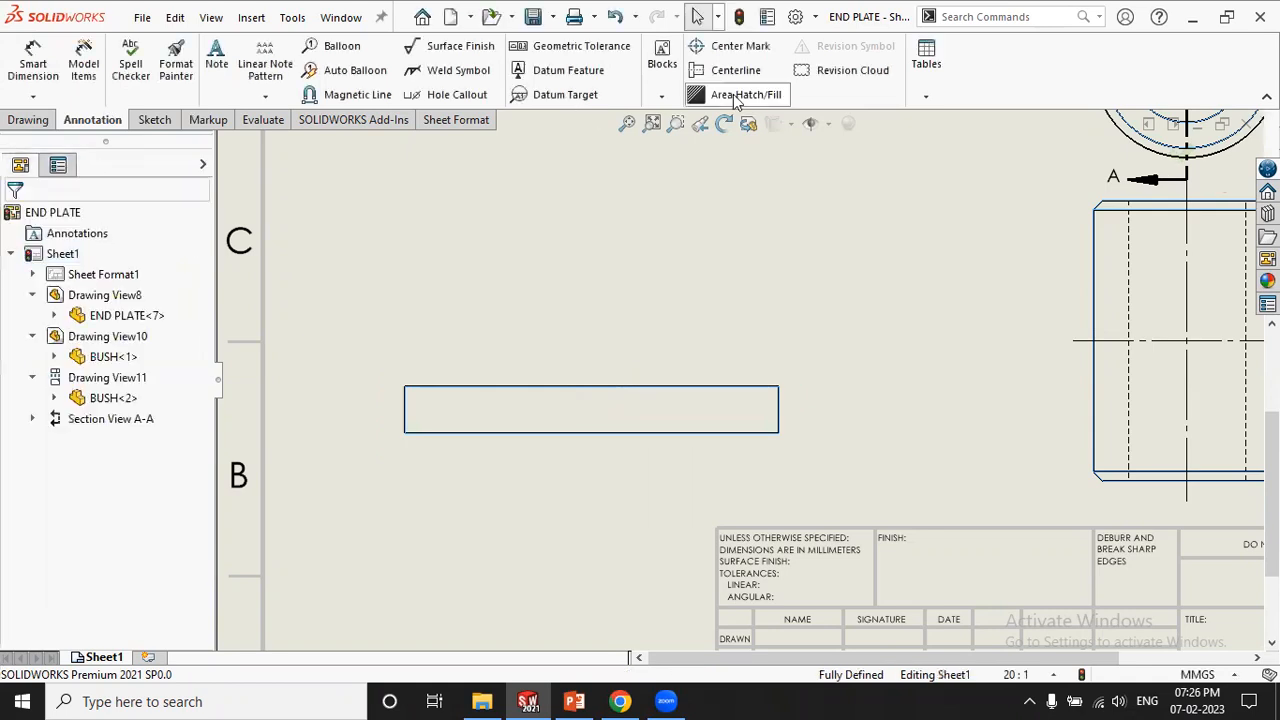
Area-hatch the END PLATE's edge view with ANSI31 (Iron BrickStone) at a pattern scale of 10
left_click(730, 96)
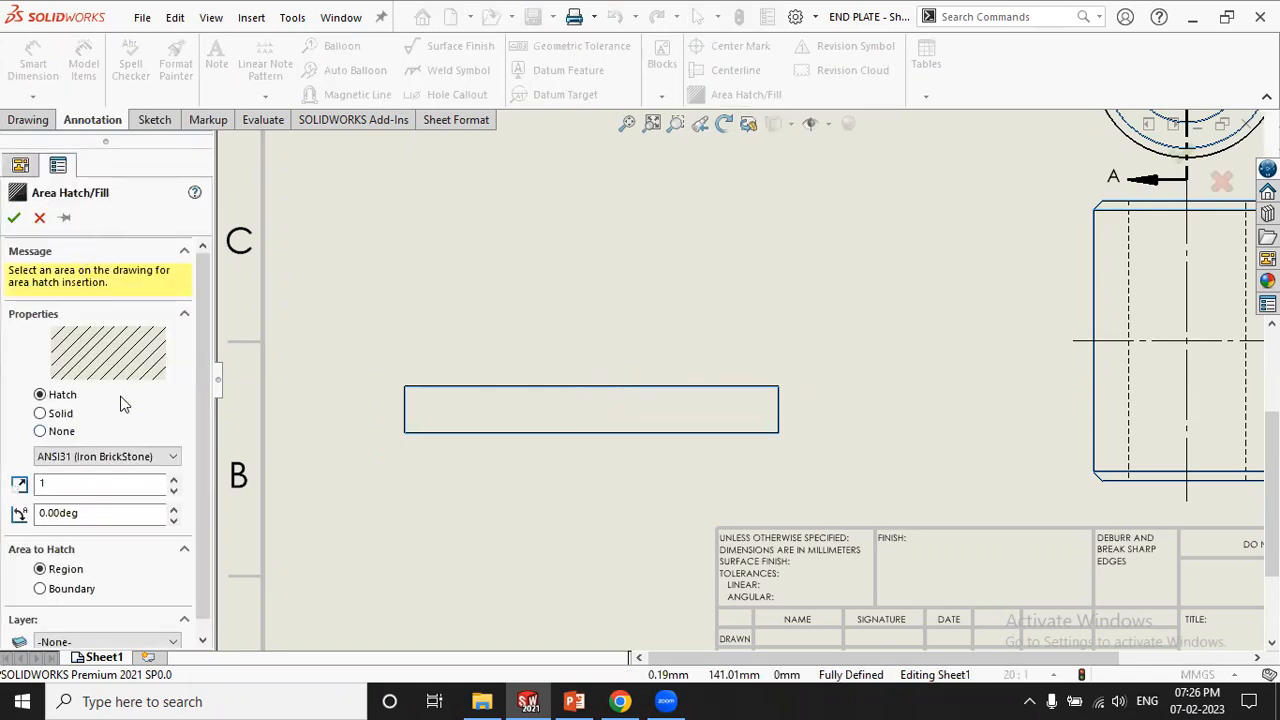
left_click(536, 422)
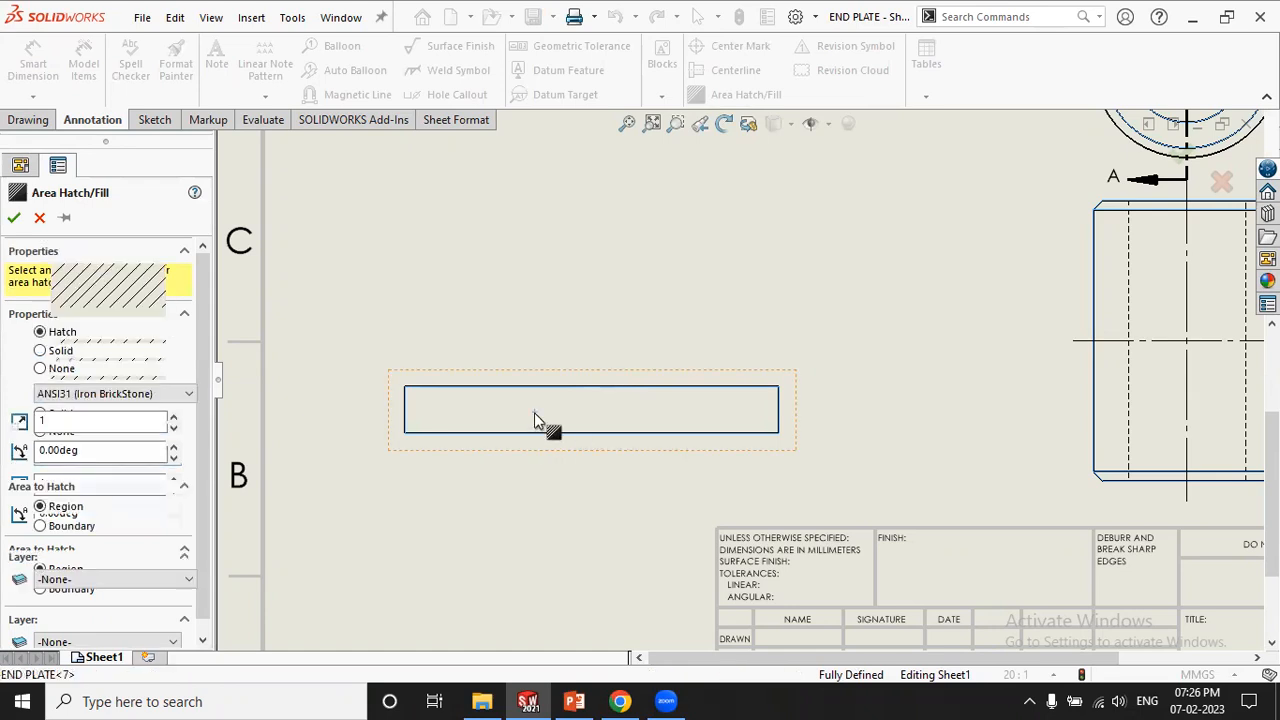
double_click(47, 422)
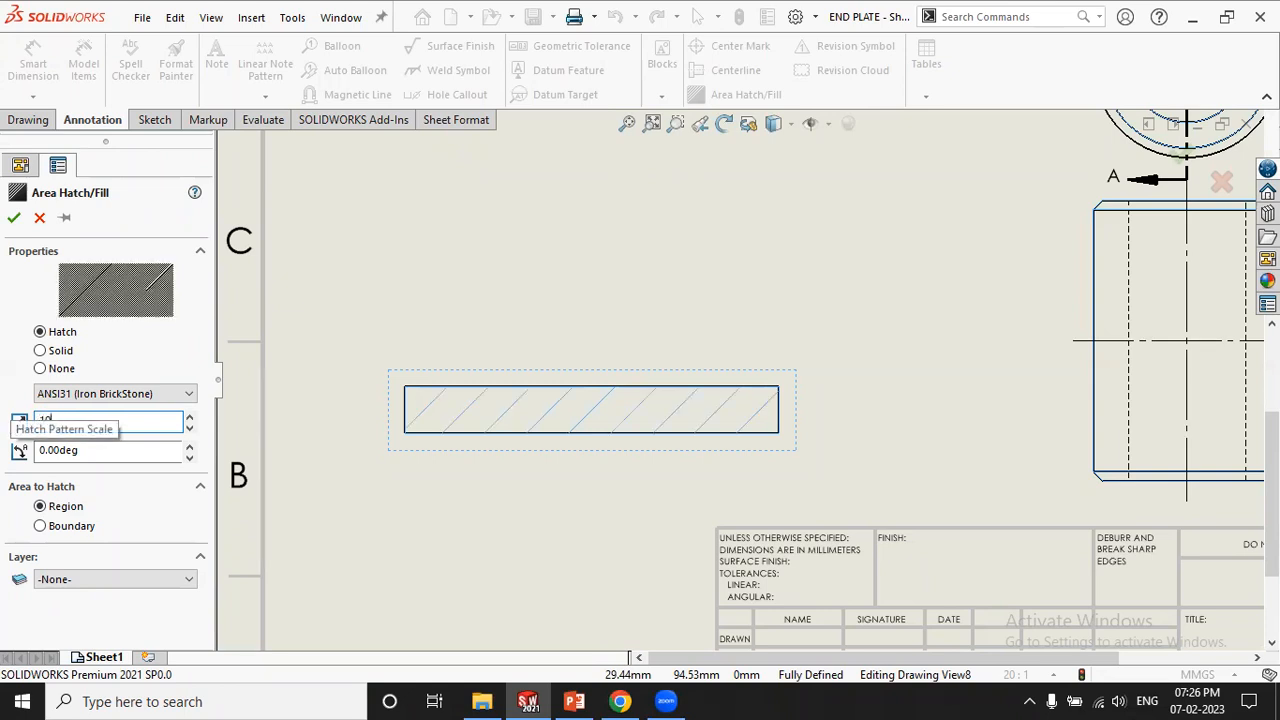
left_click(14, 217)
left_click(270, 354)
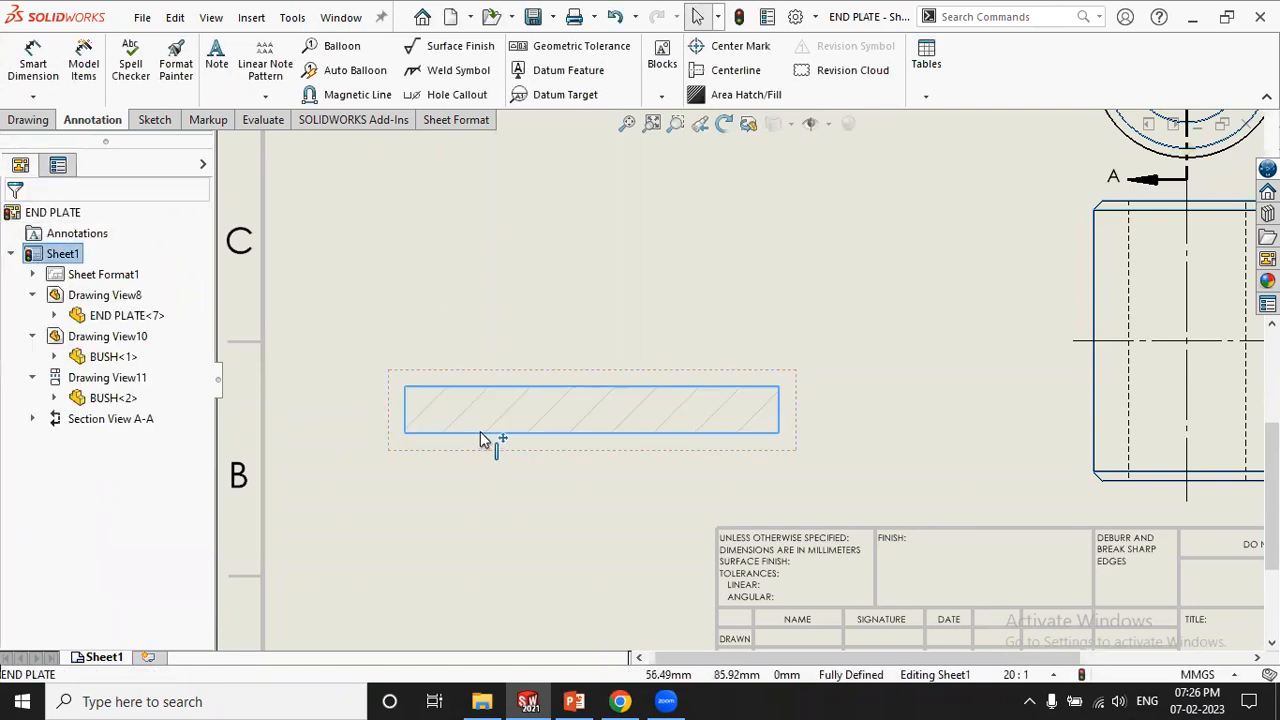
Edit the existing area hatch in the END PLATE's edge view and set its pattern scale to 10
scroll(480, 431, "down", 2)
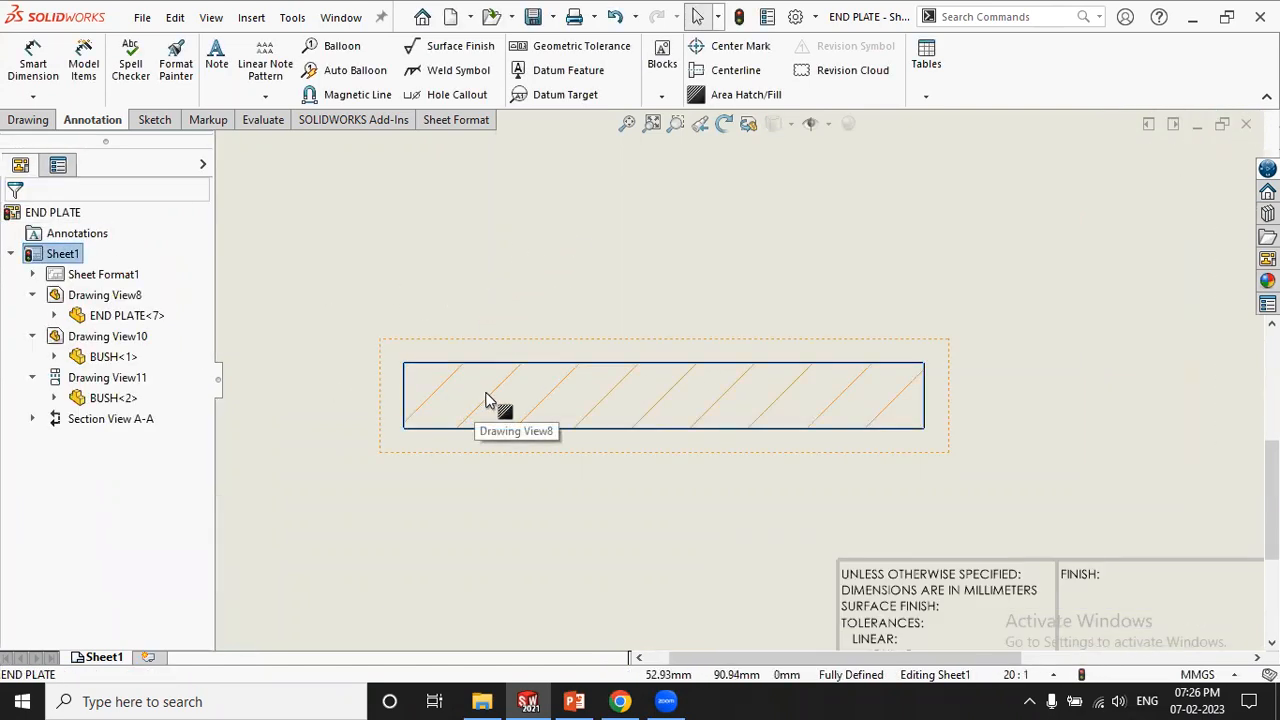
double_click(44, 421)
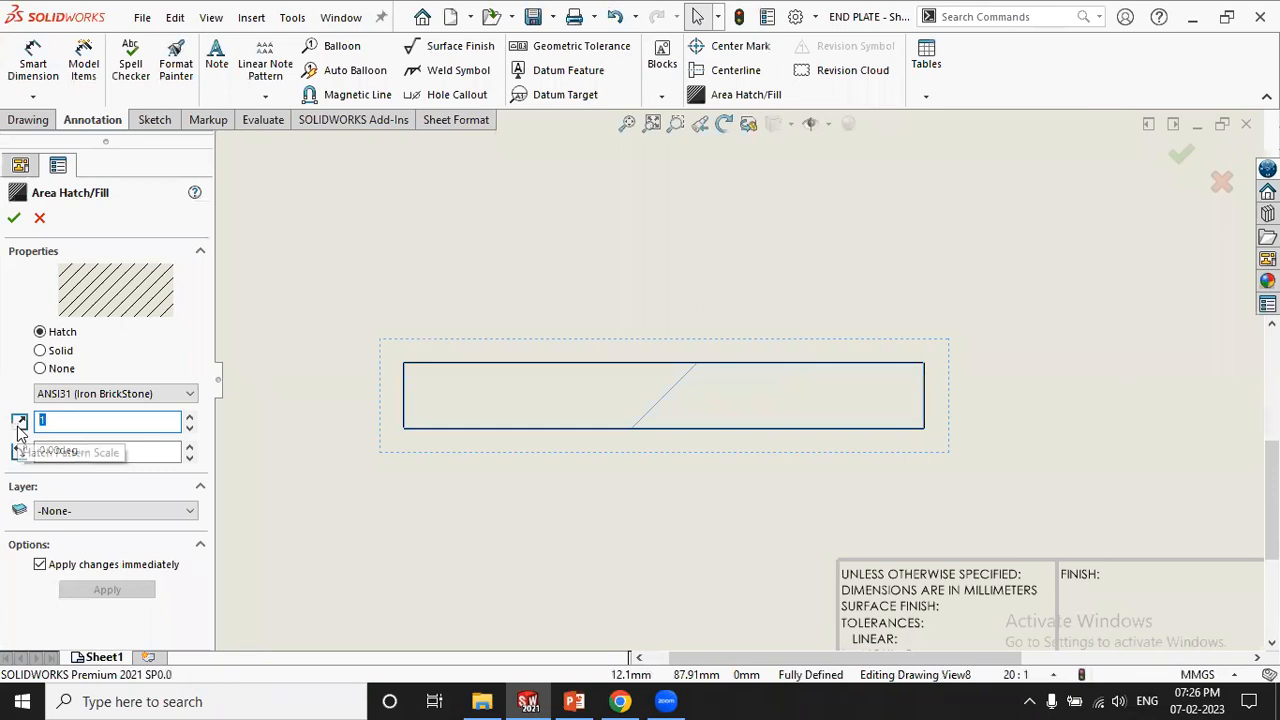
type("10")
key("Return")
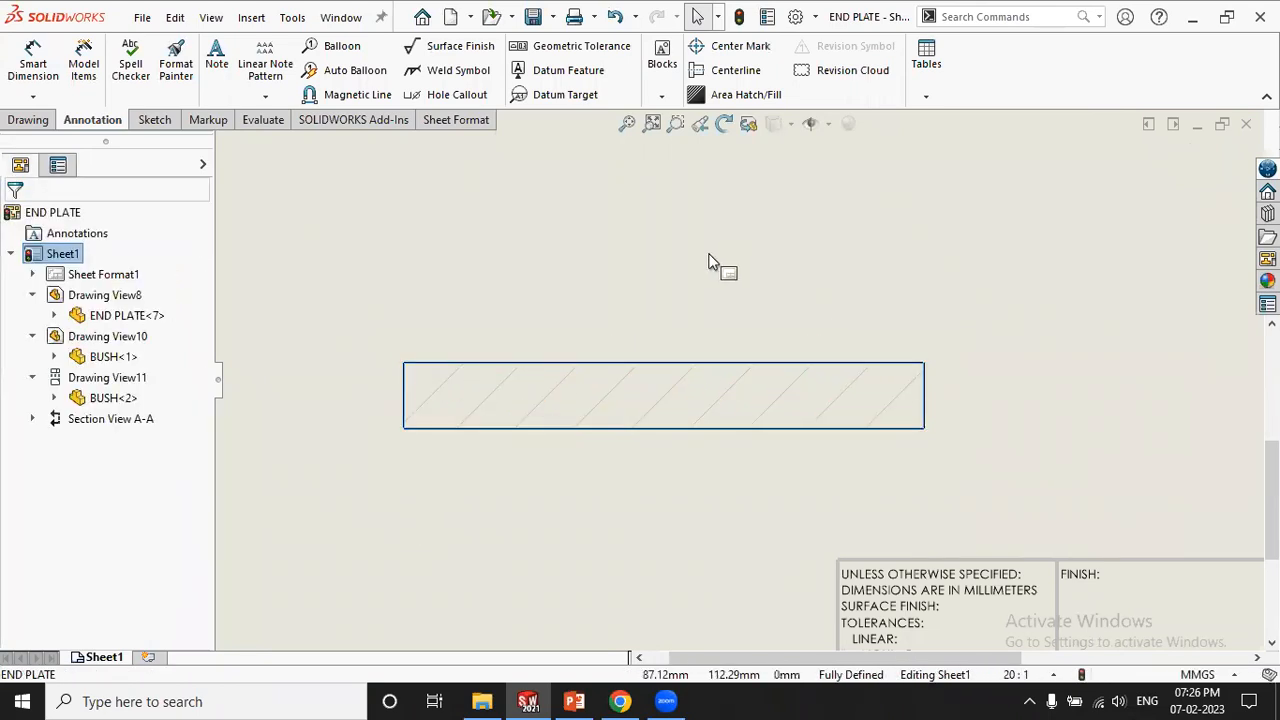
Draw a rectangular revision cloud above the hatched END PLATE view, with a maximum arc radius of 5.08 mm
scroll(757, 350, "up", 2)
scroll(690, 392, "down", 1)
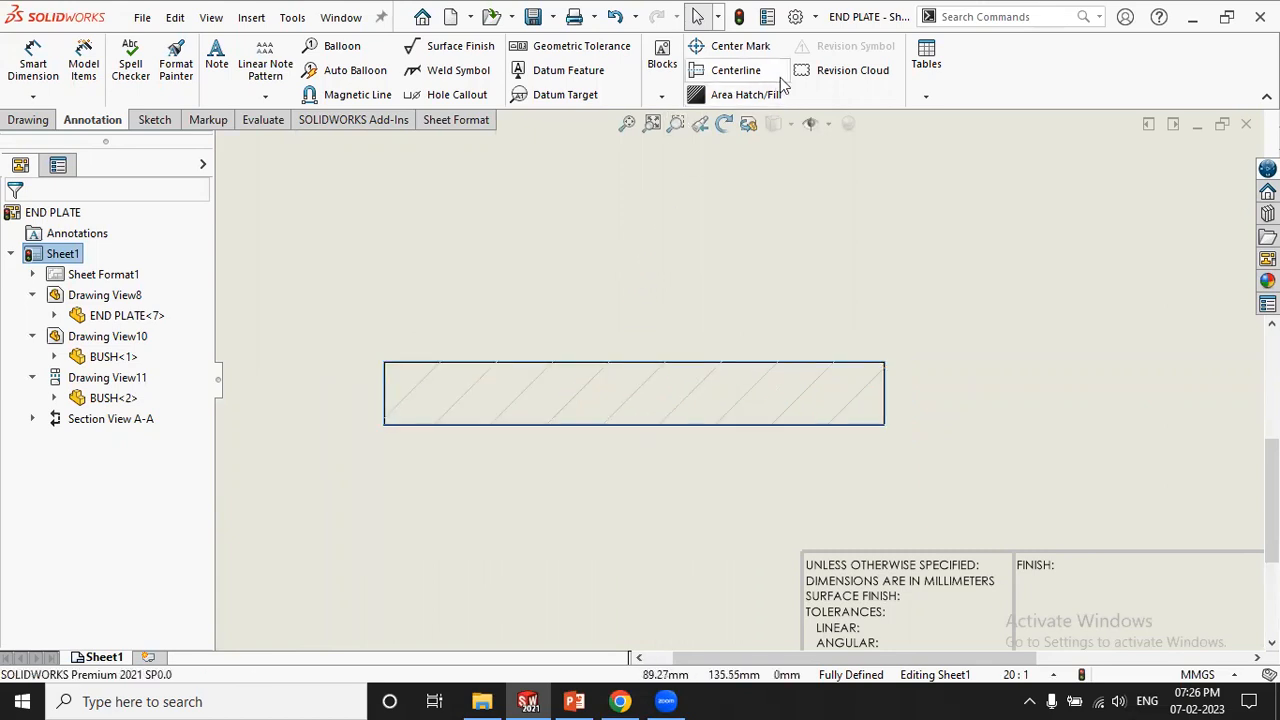
left_click(845, 72)
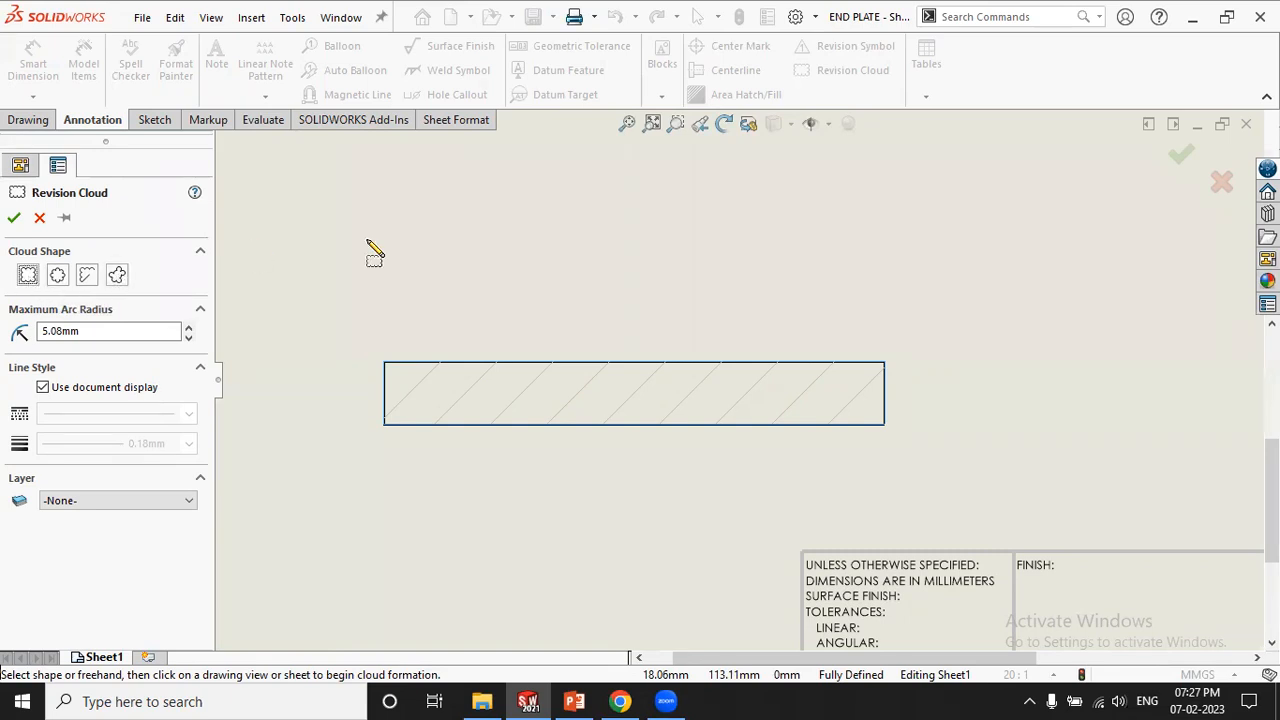
left_click(375, 187)
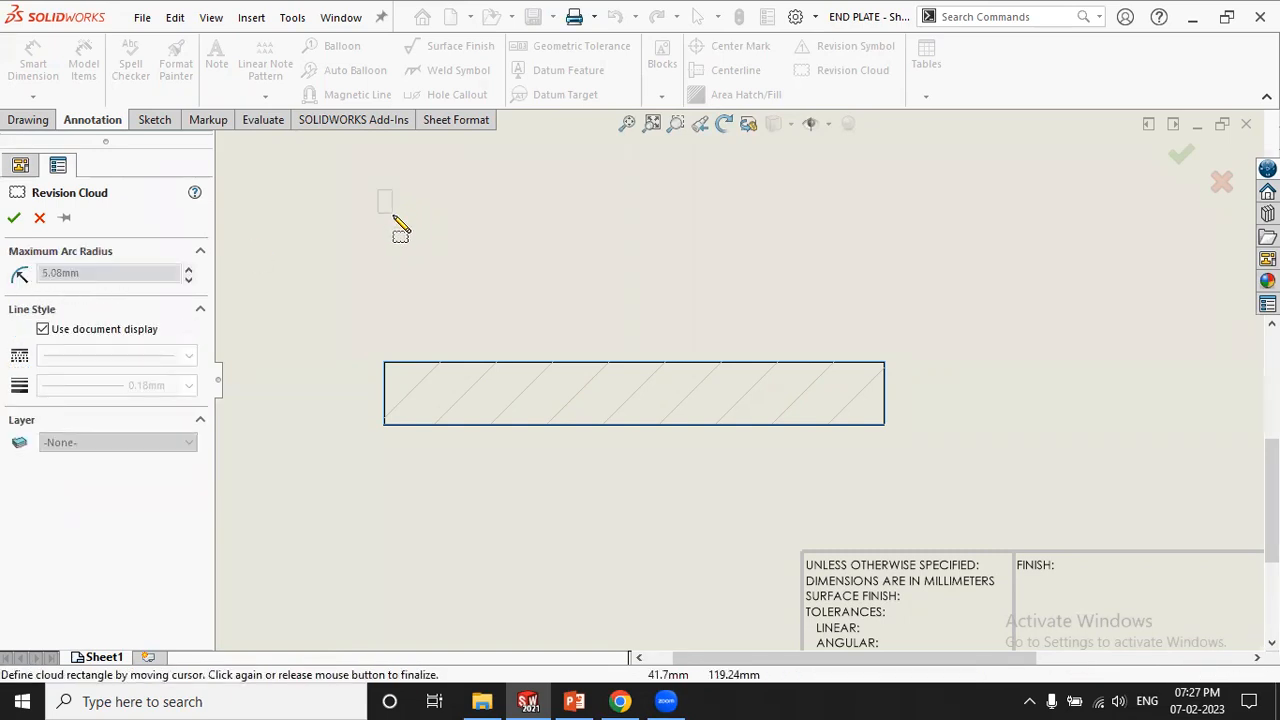
left_click(799, 323)
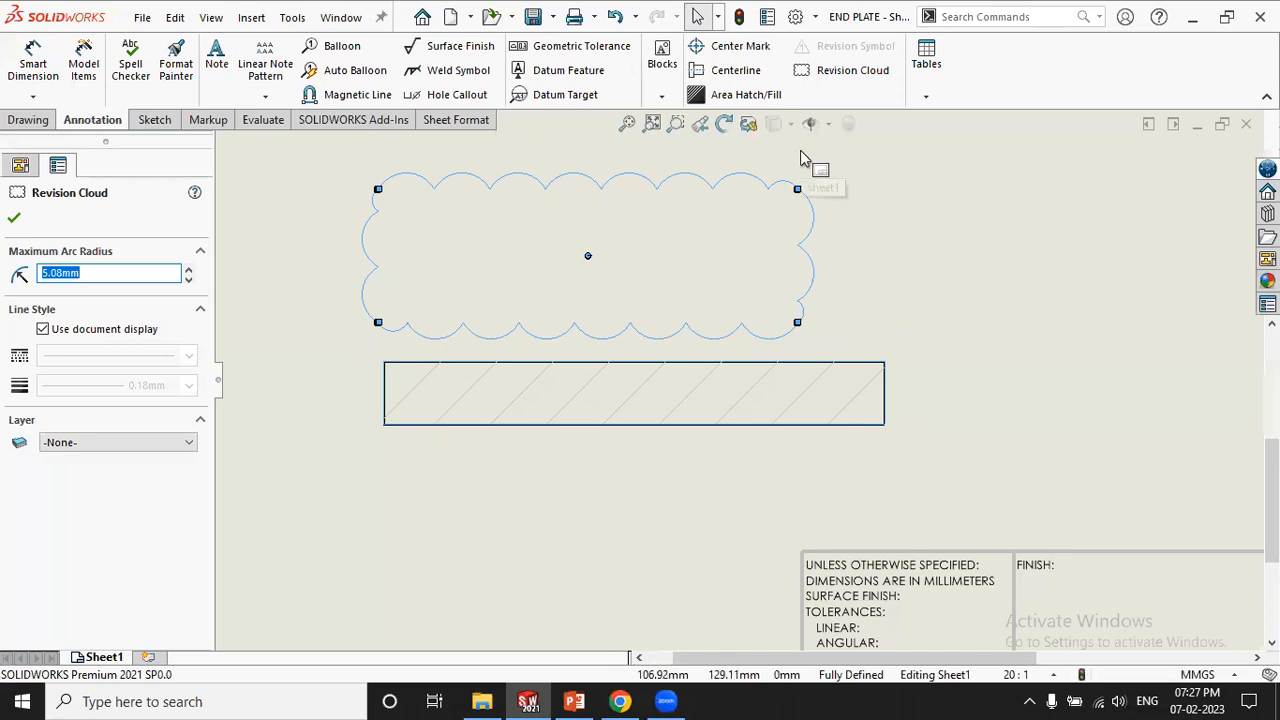
left_click(14, 217)
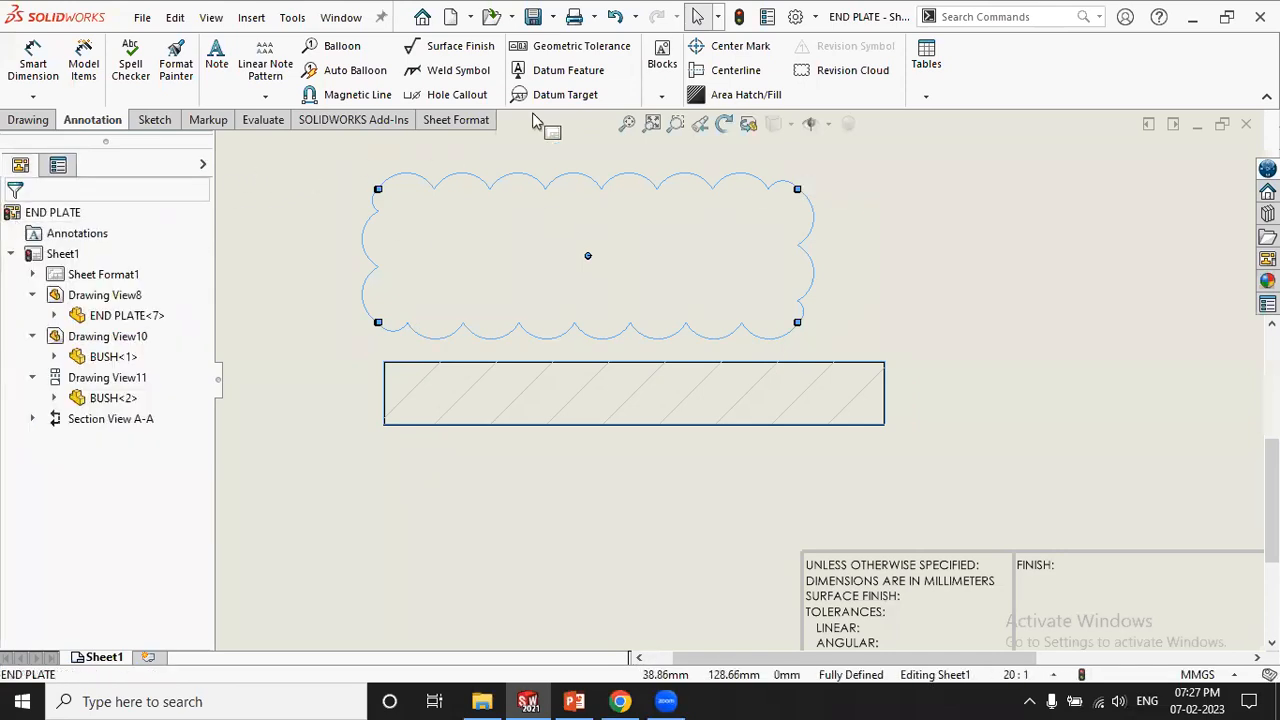
Draw an elliptical revision cloud below the left part of the hatched END PLATE view
left_click(852, 70)
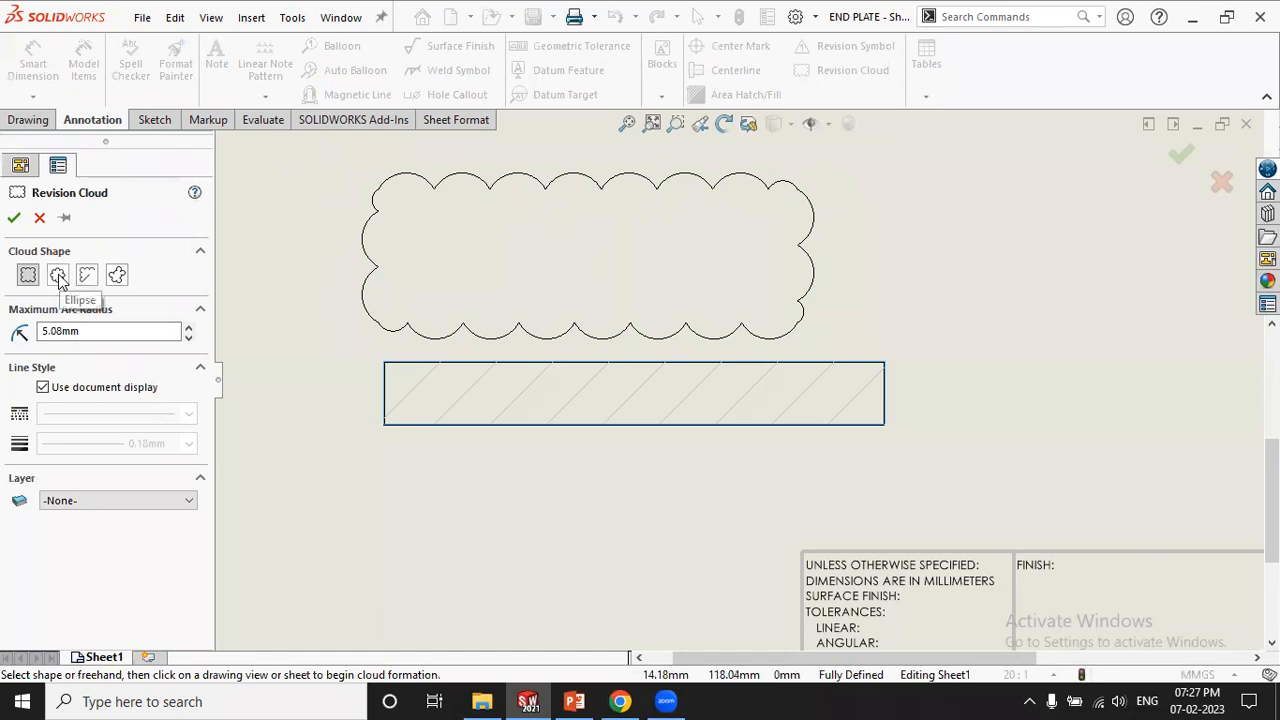
left_click(414, 502)
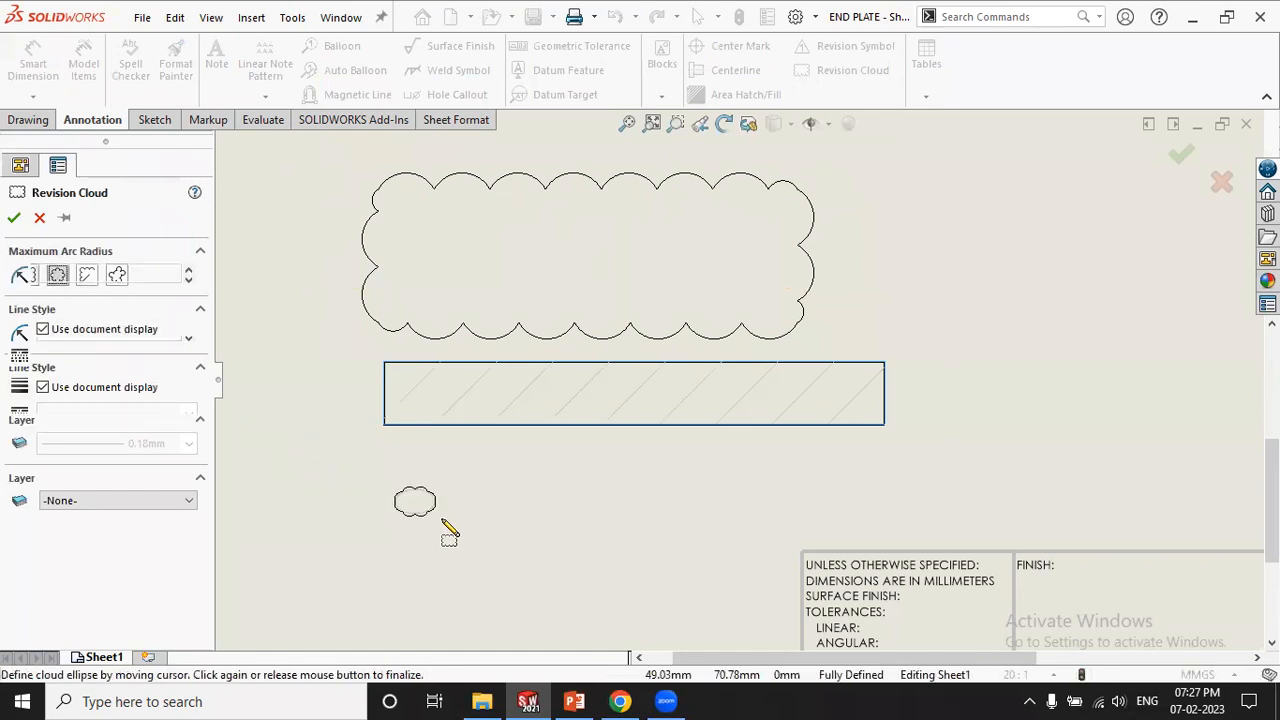
left_click(510, 560)
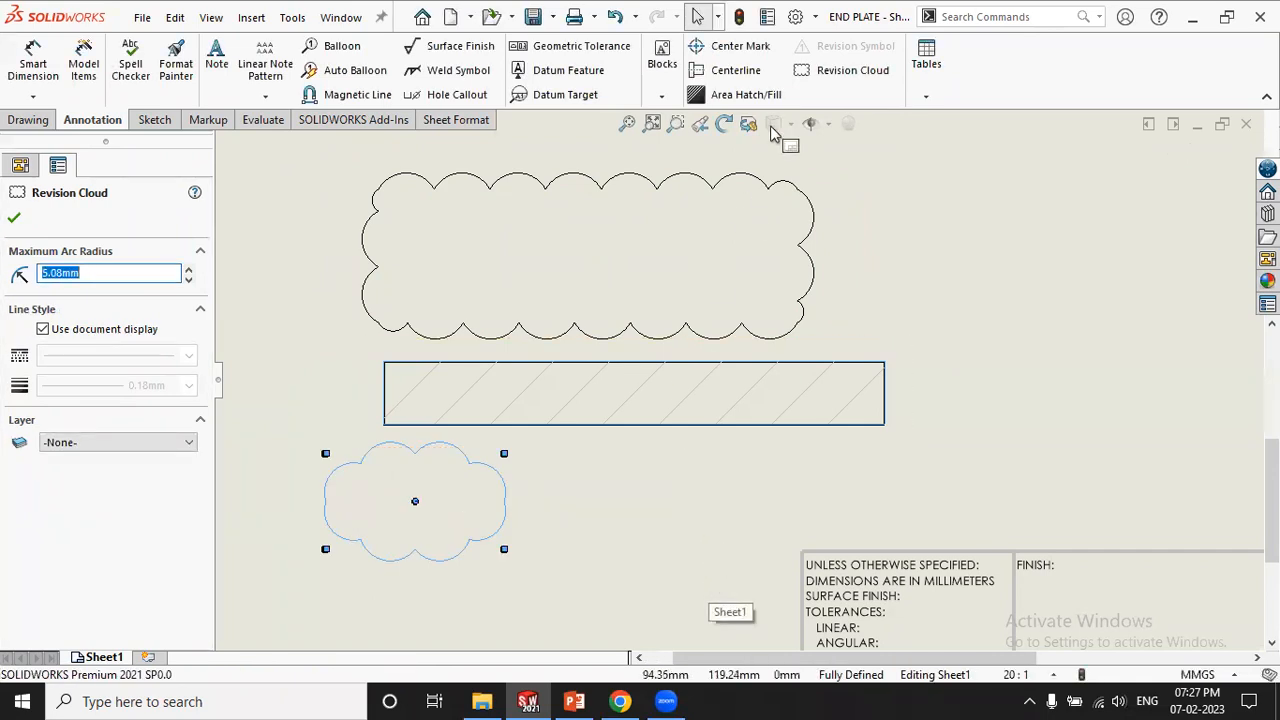
Draw a closed irregular-polygon revision cloud in the empty area to the right of the hatched END PLATE view
left_click(822, 69)
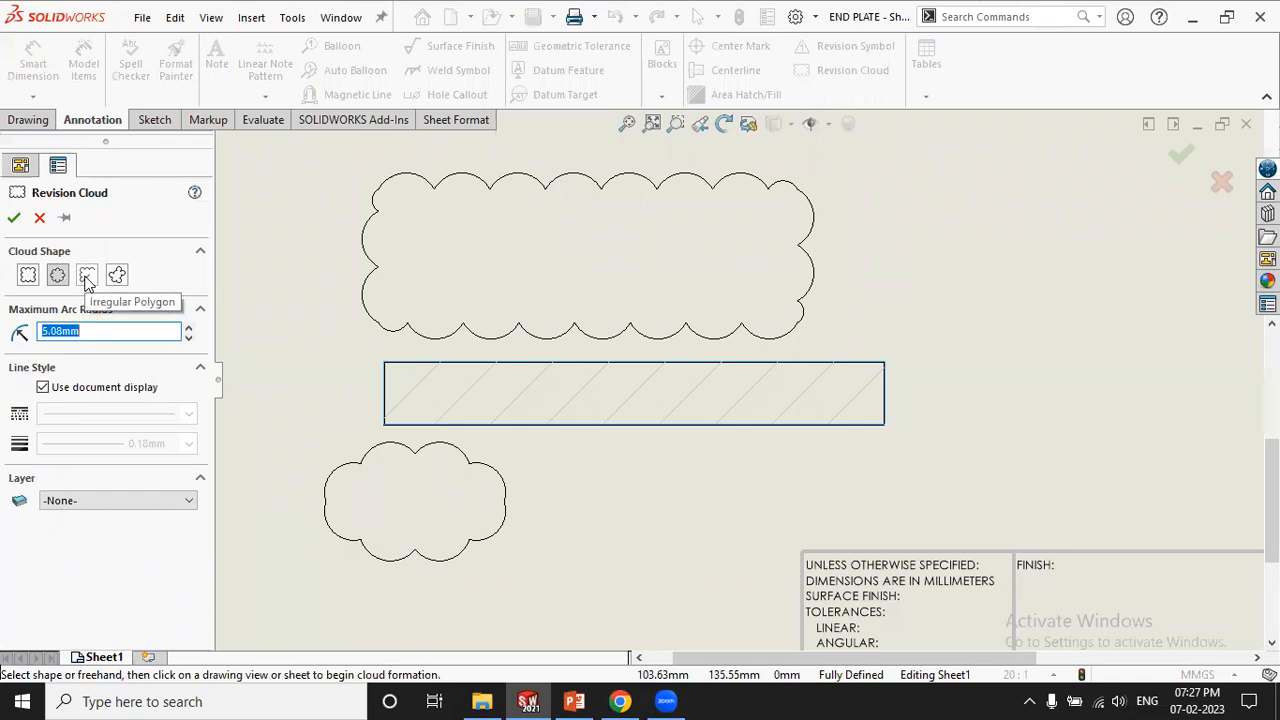
left_click(87, 283)
left_click(1040, 256)
left_click(918, 290)
left_click(960, 378)
left_click(1110, 402)
left_click(1122, 328)
left_click(1038, 258)
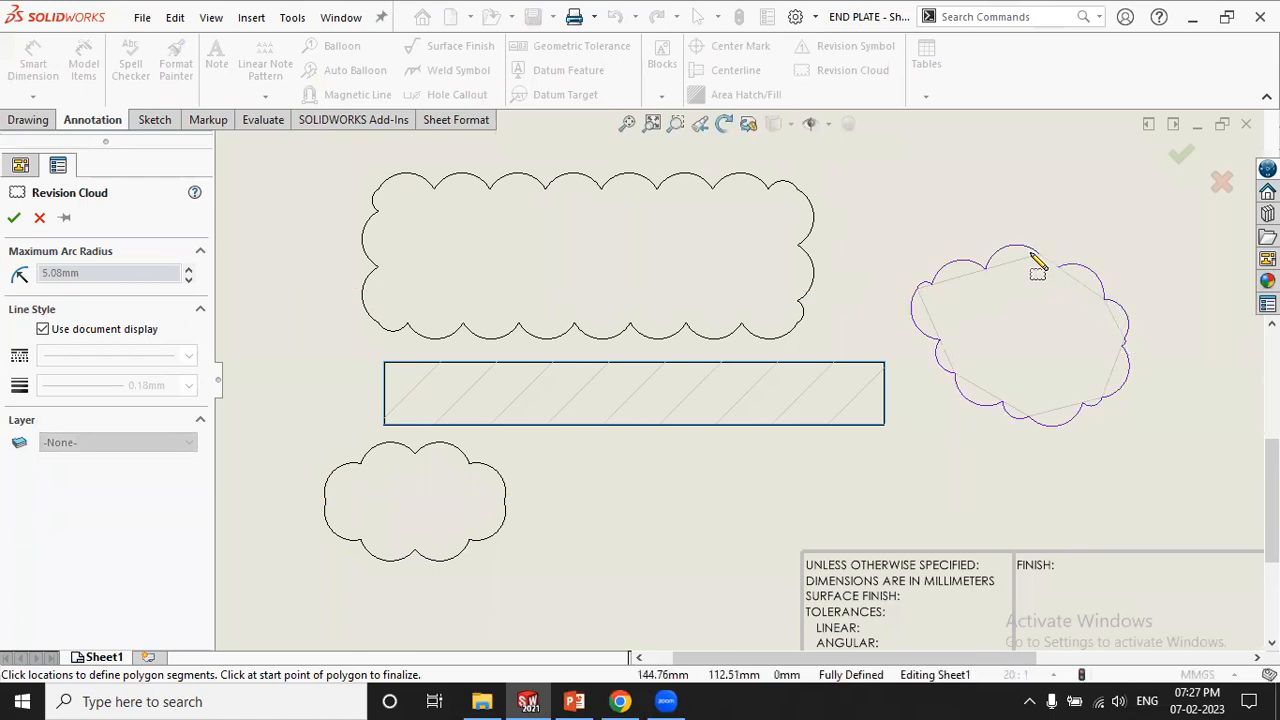
key("Escape")
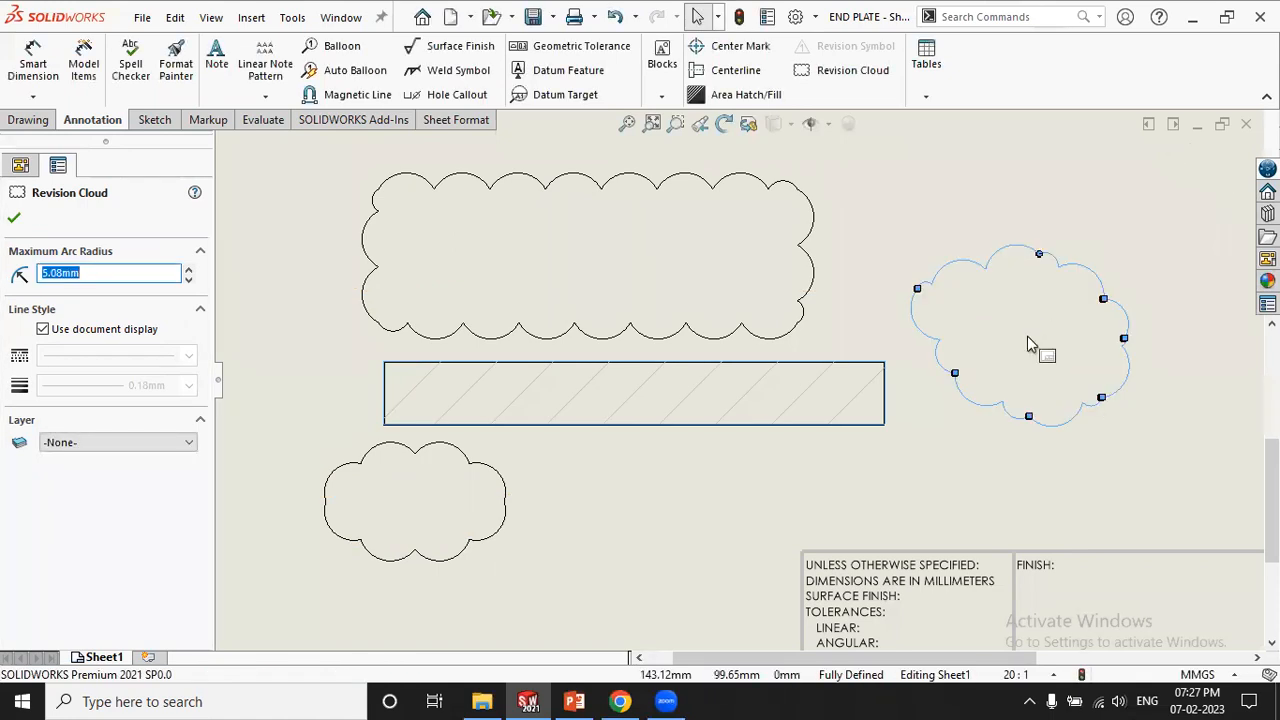
Try to draw a small freehand revision cloud in the empty area above the rectangular cloud
left_click(840, 72)
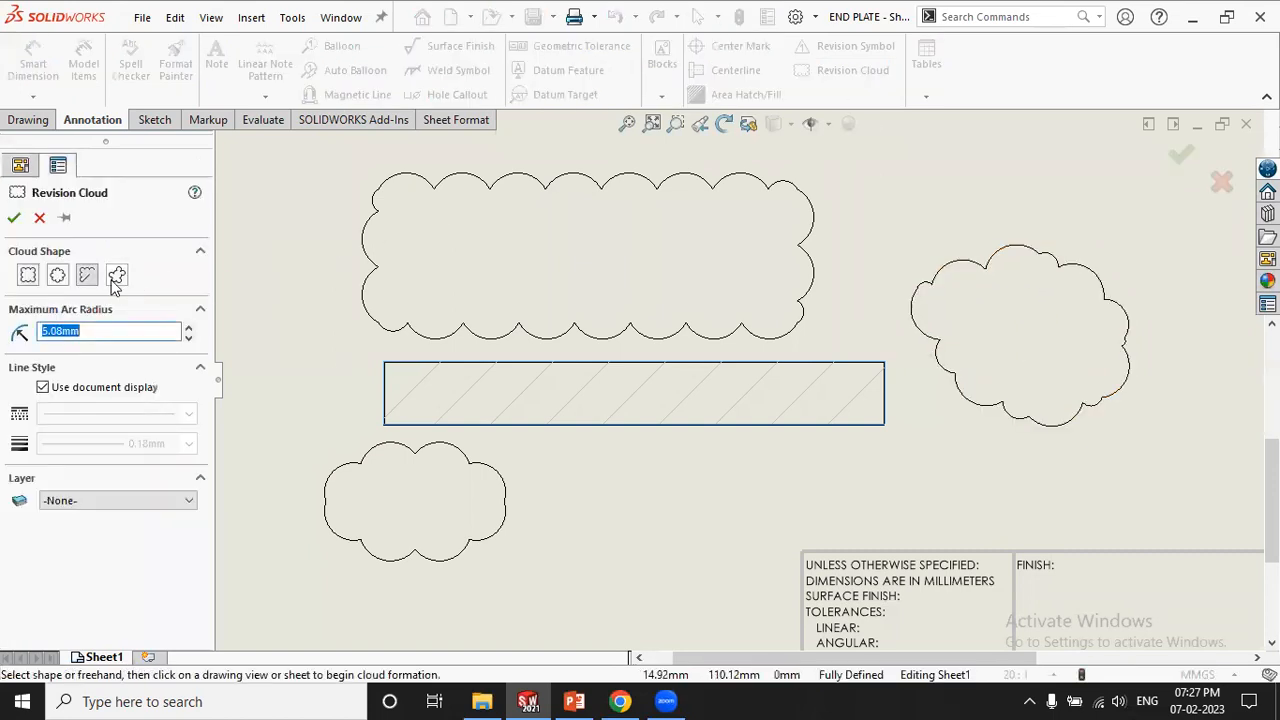
left_click(117, 277)
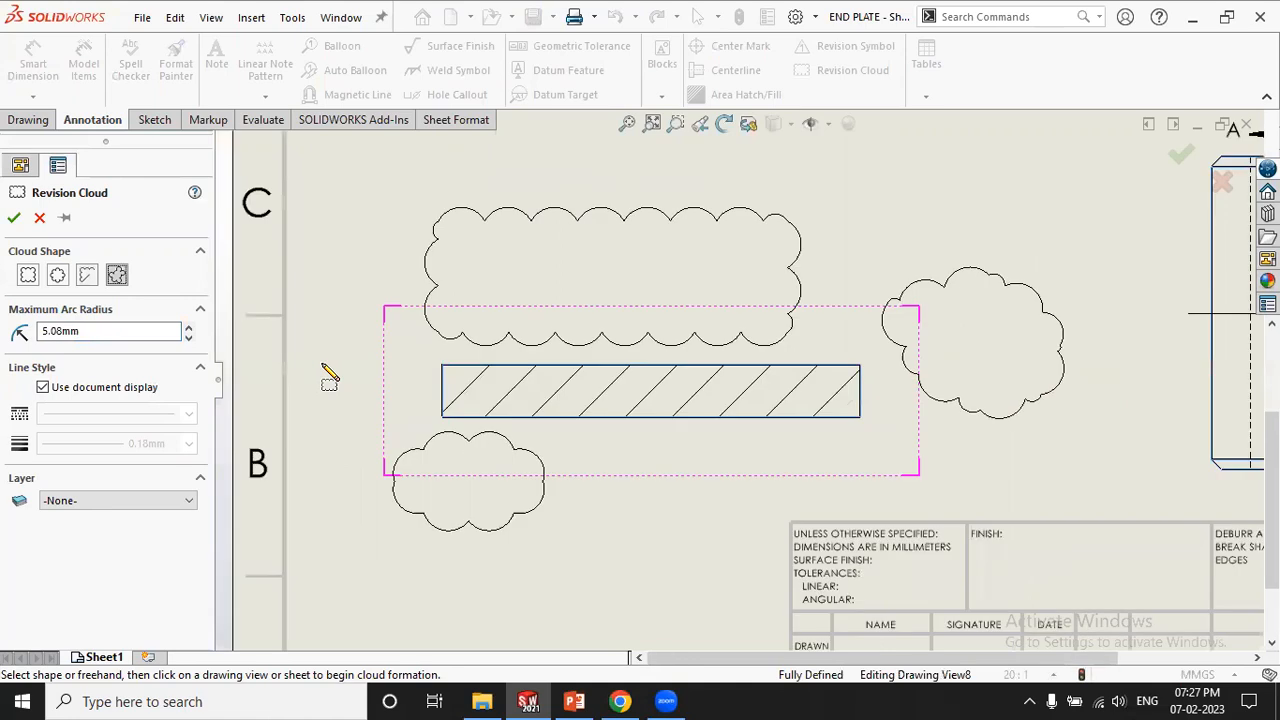
scroll(322, 365, "up", 2)
left_click_drag(854, 194, 771, 166)
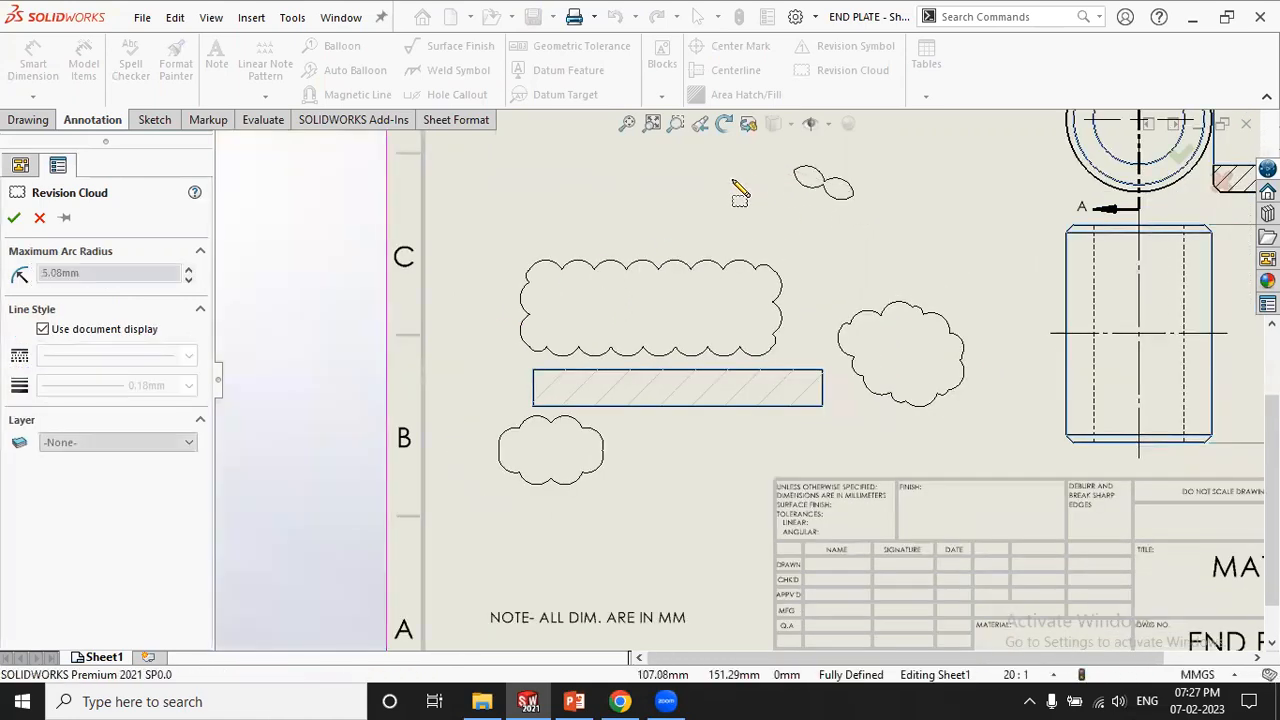
left_click(699, 189)
scroll(825, 147, "down", 2)
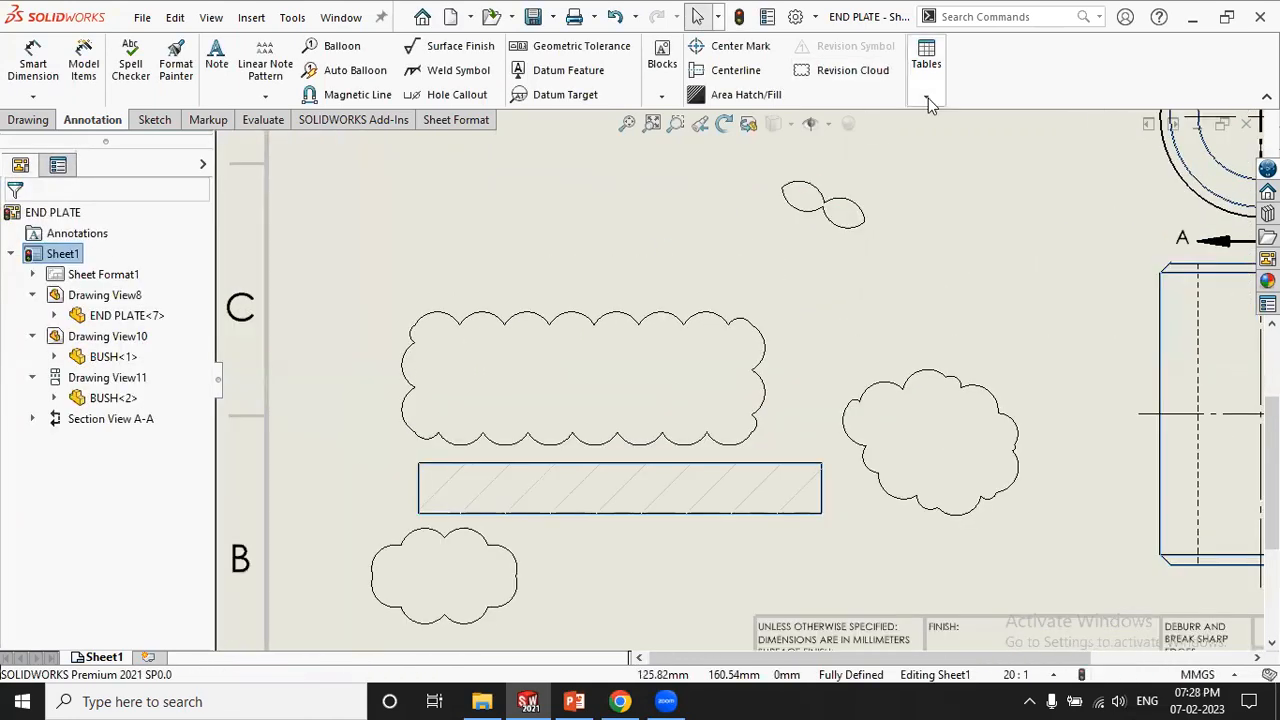
key("ctrl+z")
Draw a wide closed freehand revision cloud in the empty area just above the rectangular cloud
left_click(868, 78)
mouse_move(931, 248)
left_mouse_down()
mouse_move(740, 203)
mouse_move(626, 195)
mouse_move(543, 218)
mouse_move(486, 255)
mouse_move(498, 289)
mouse_move(710, 280)
mouse_move(808, 316)
mouse_move(893, 316)
mouse_move(931, 253)
left_mouse_up()
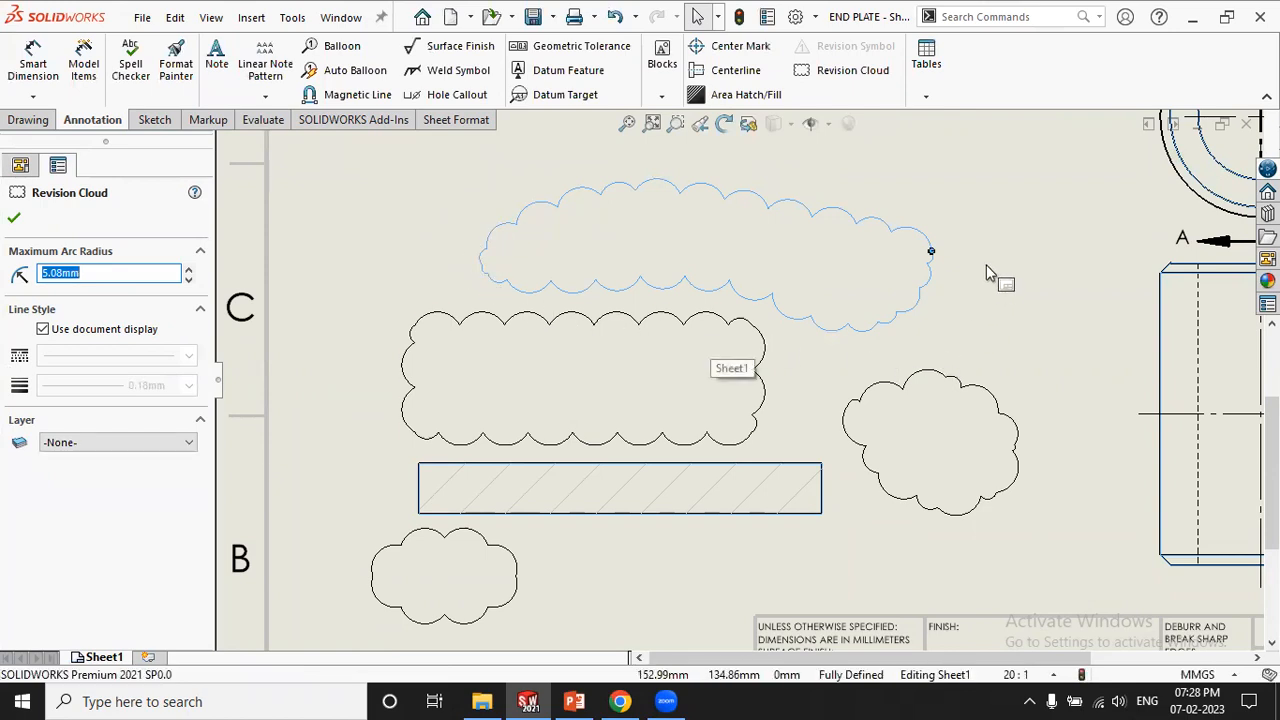
key("Escape")
key("Escape")
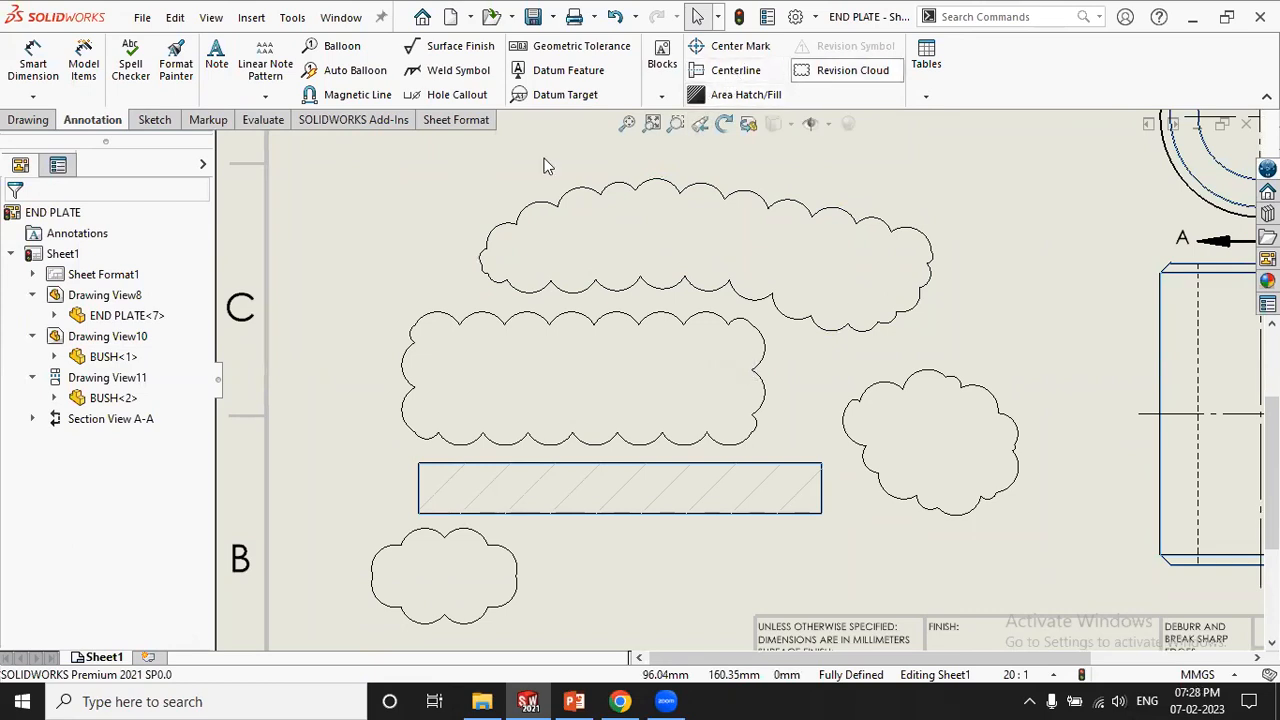
Draw a closed six-sided irregular-polygon revision cloud in the empty area to the left of the wide freehand cloud
left_click(852, 70)
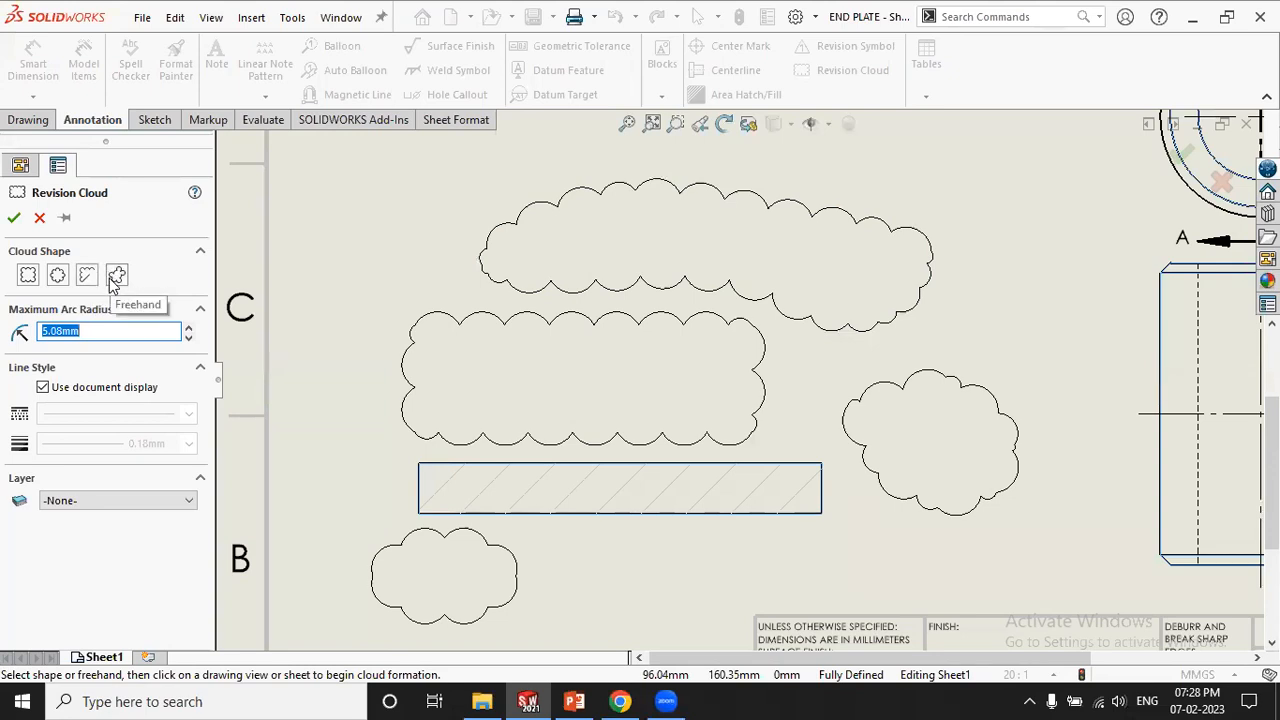
left_click(115, 276)
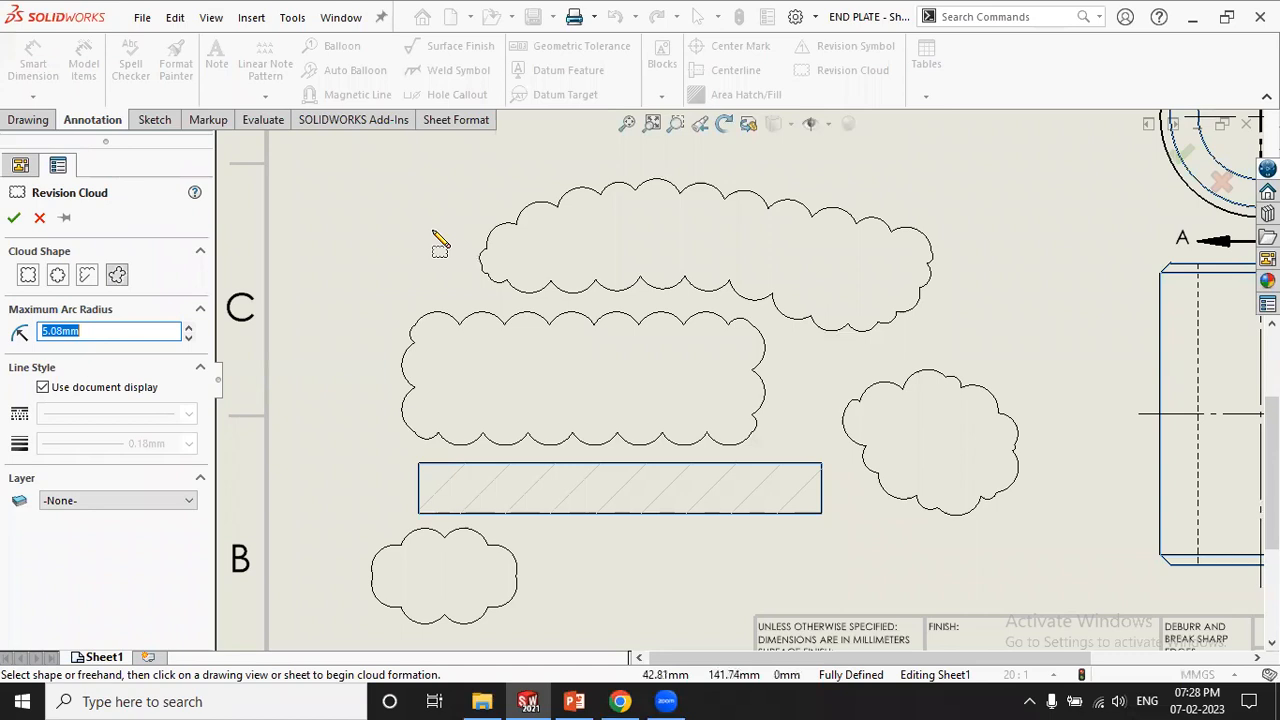
left_click(87, 281)
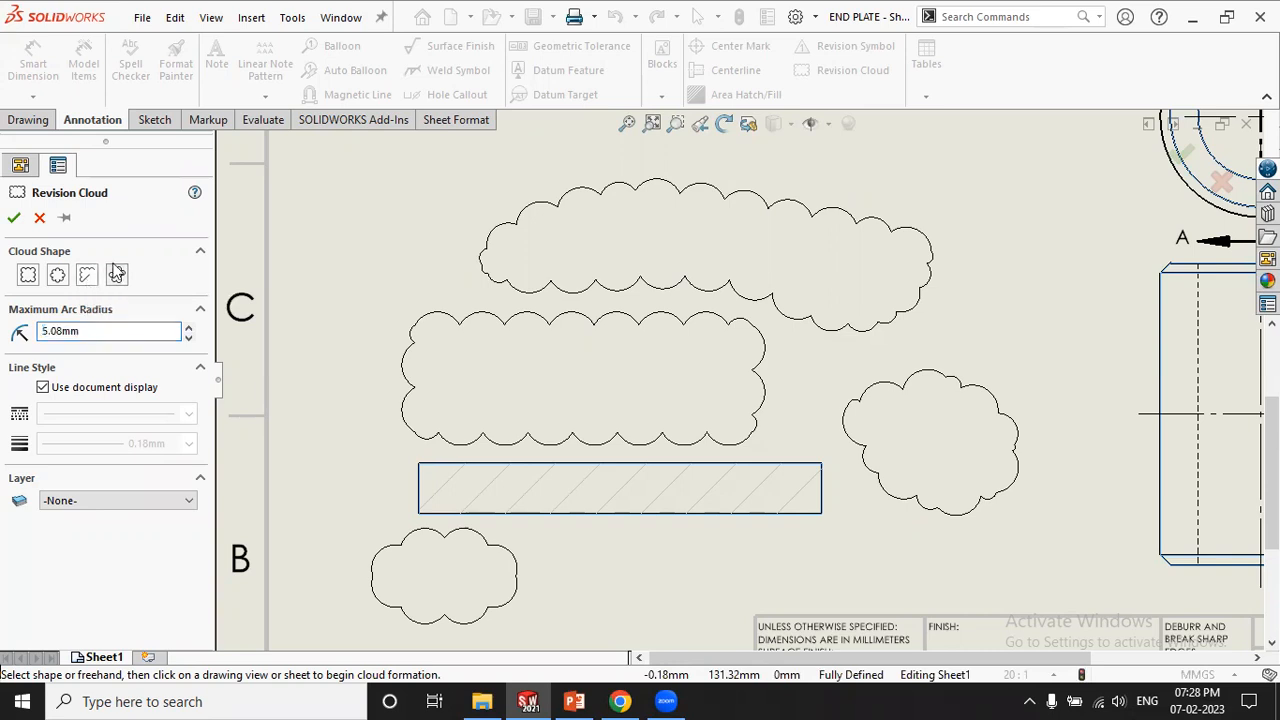
left_click(381, 205)
left_click(306, 239)
left_click(316, 291)
left_click(369, 295)
left_click(435, 266)
left_click(426, 211)
left_click(381, 199)
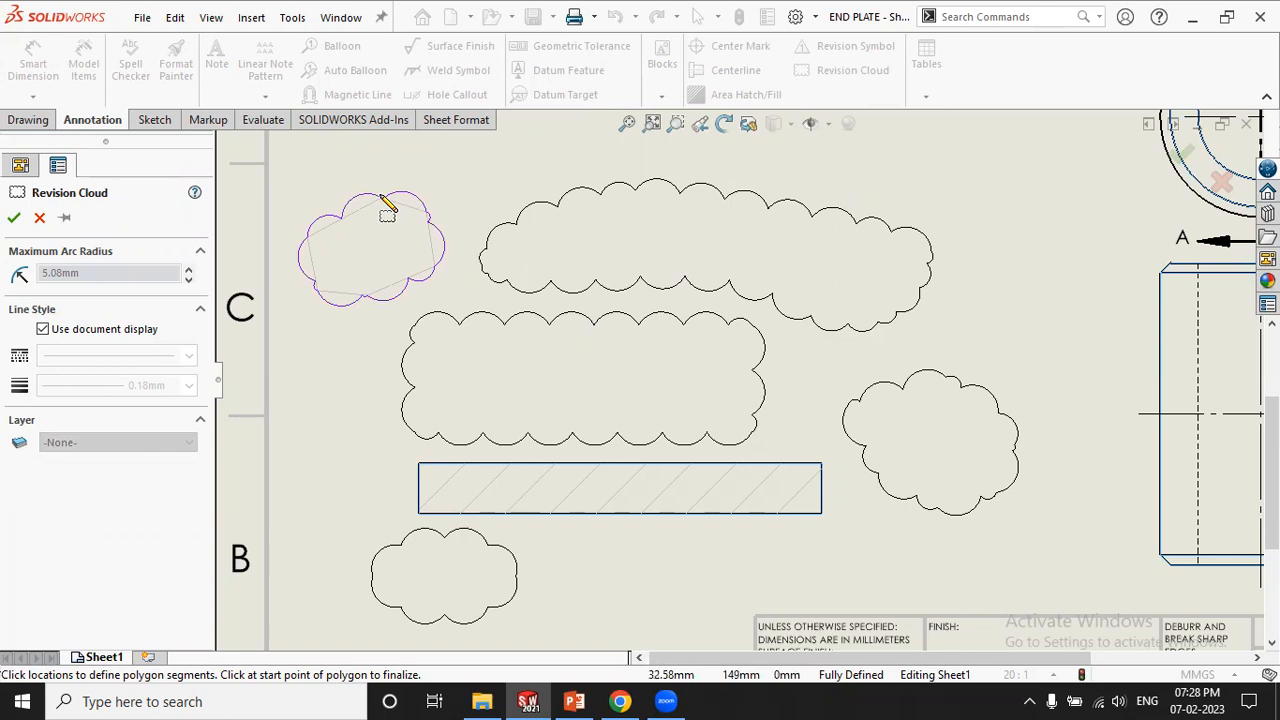
key("Escape")
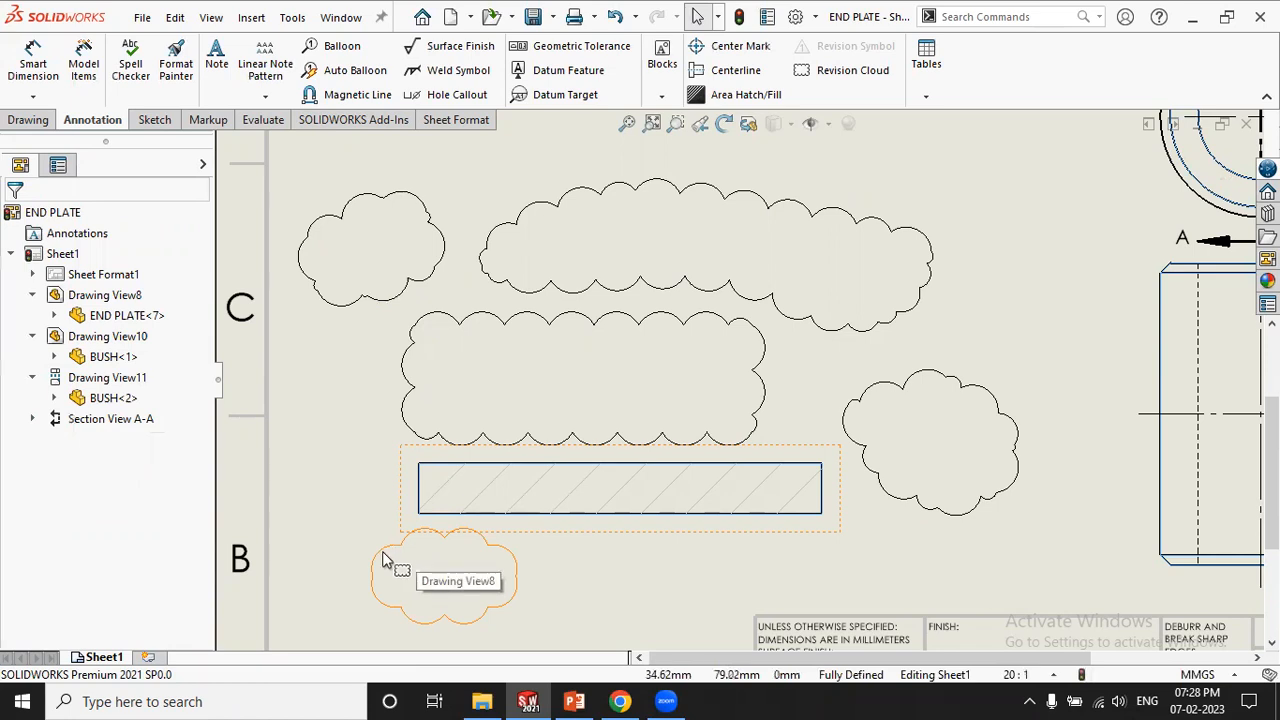
left_click(510, 188)
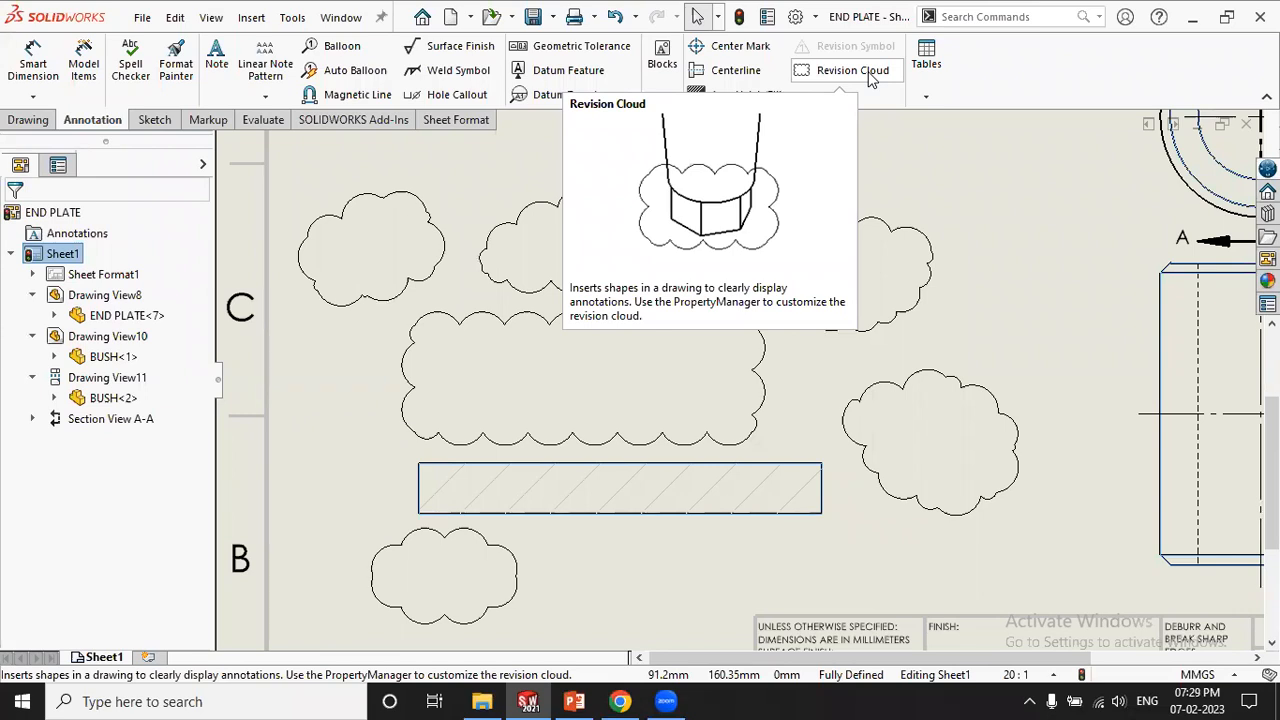
Draw a closed irregular-polygon revision cloud overlapping the left side of the BUSH's circular view
scroll(943, 309, "up", 3)
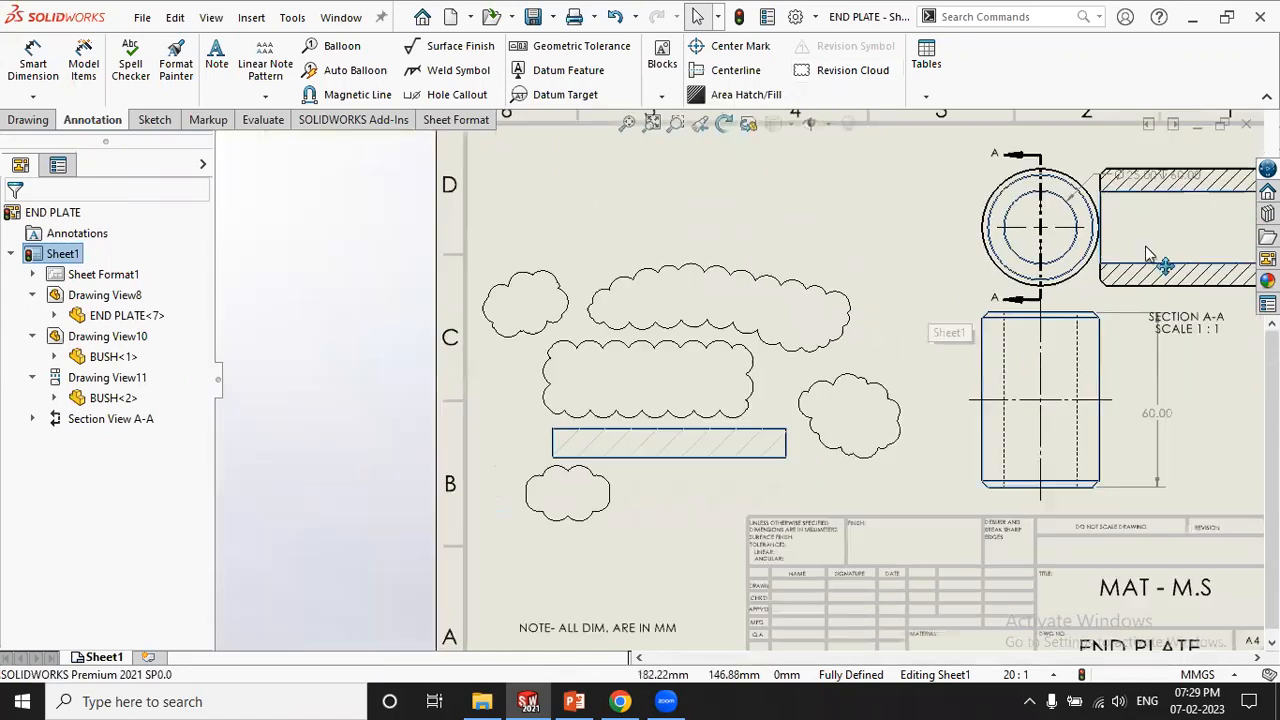
scroll(955, 285, "down", 3)
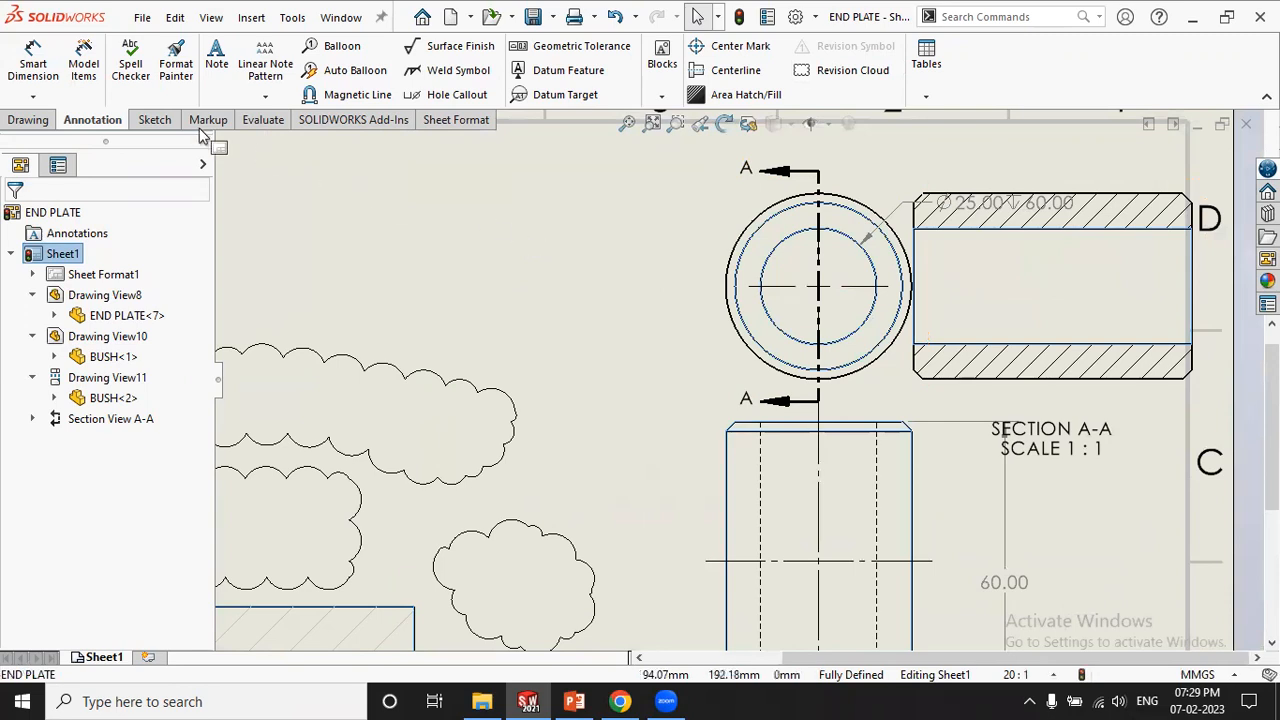
left_click(28, 119)
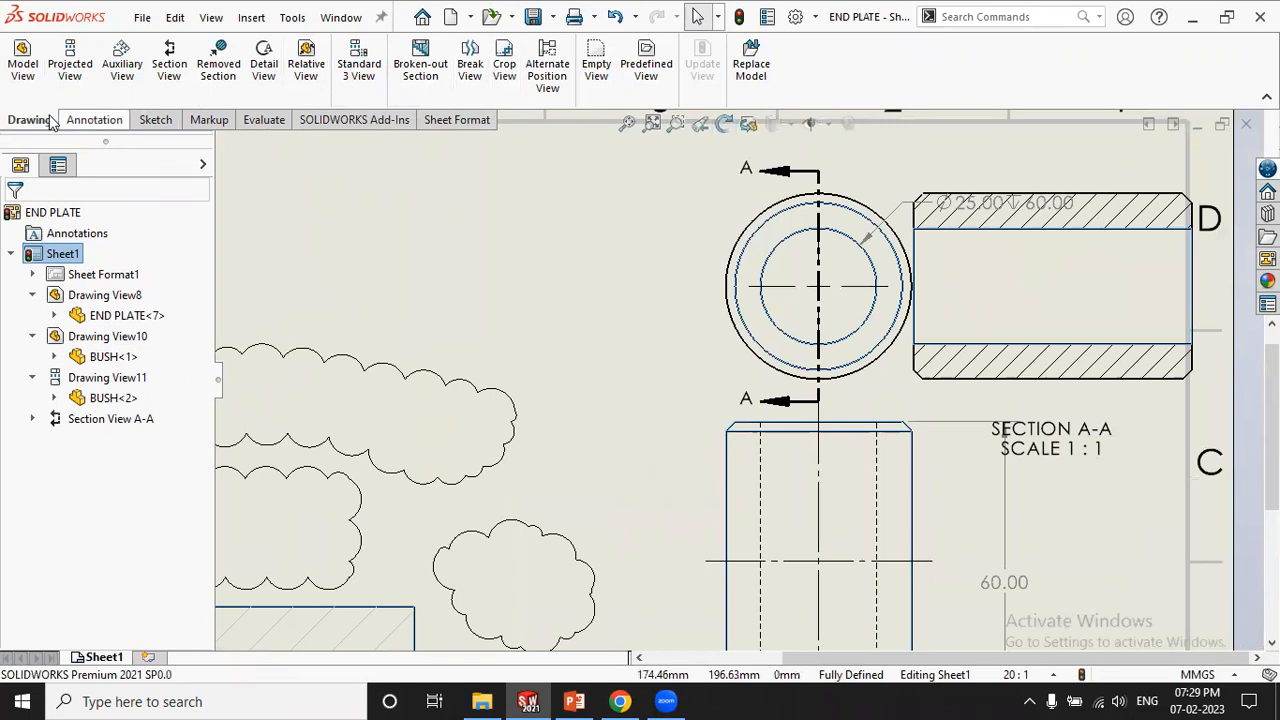
left_click(95, 120)
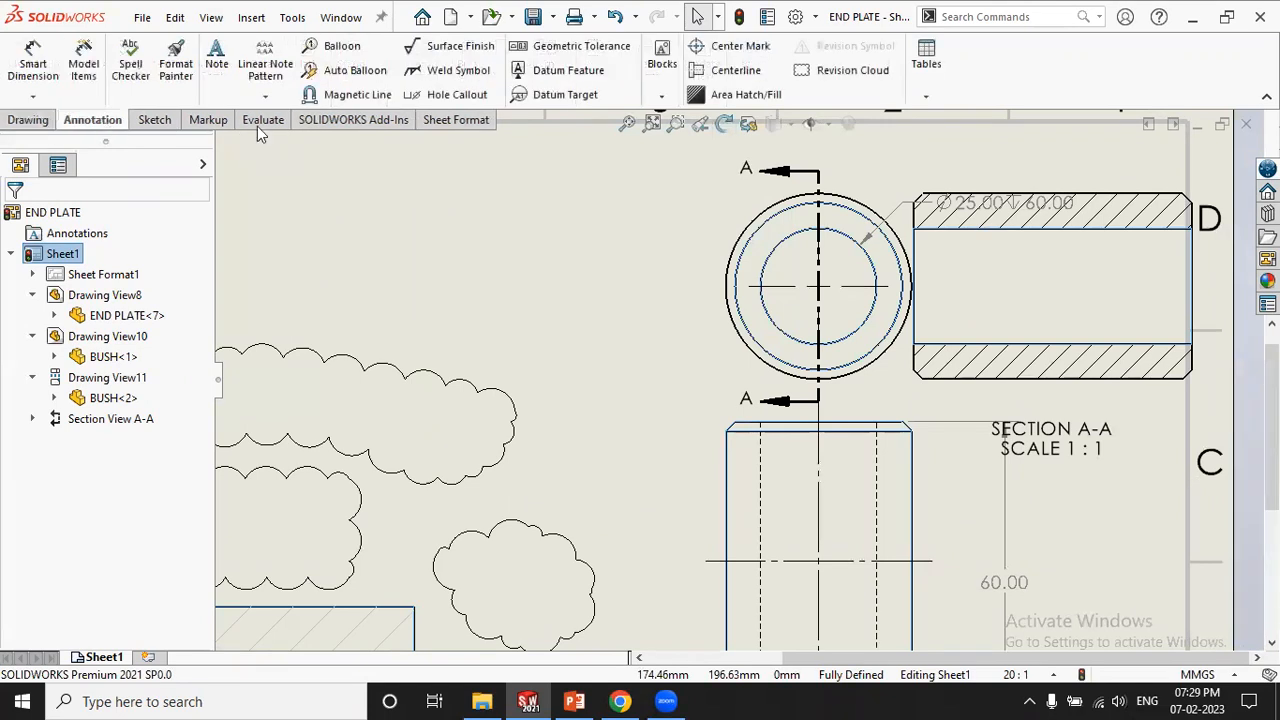
left_click(860, 72)
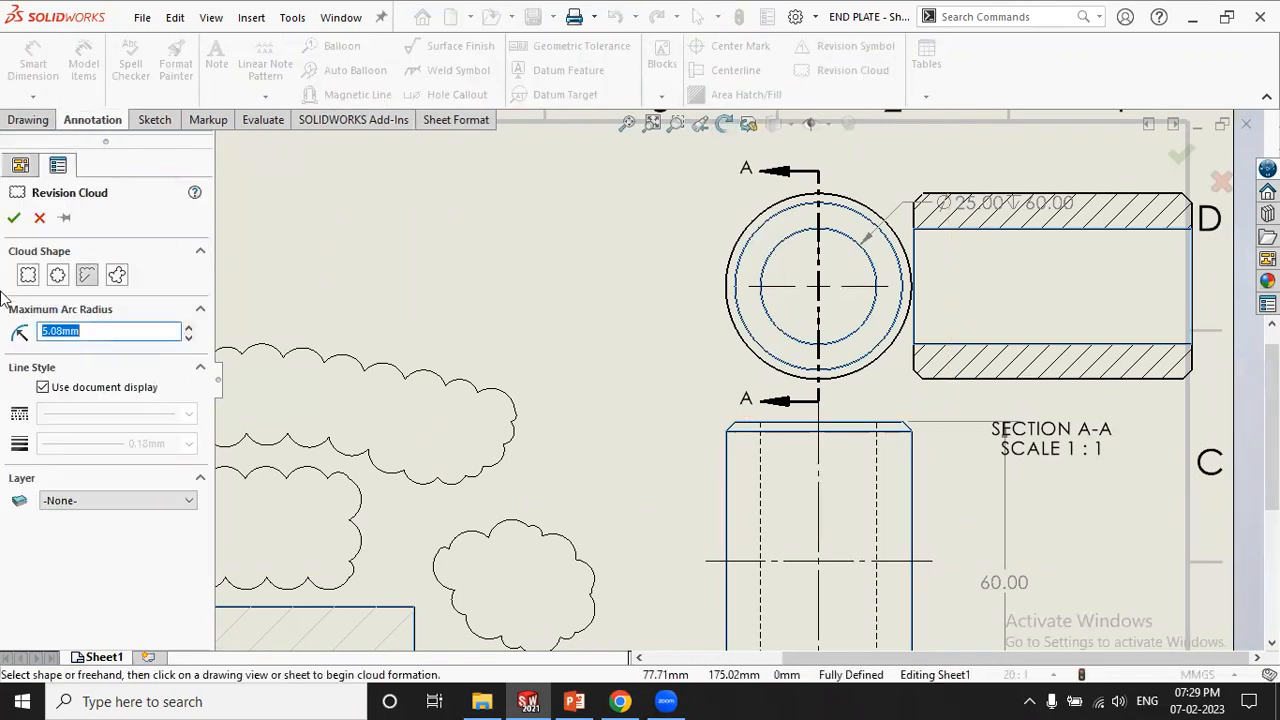
left_click(83, 279)
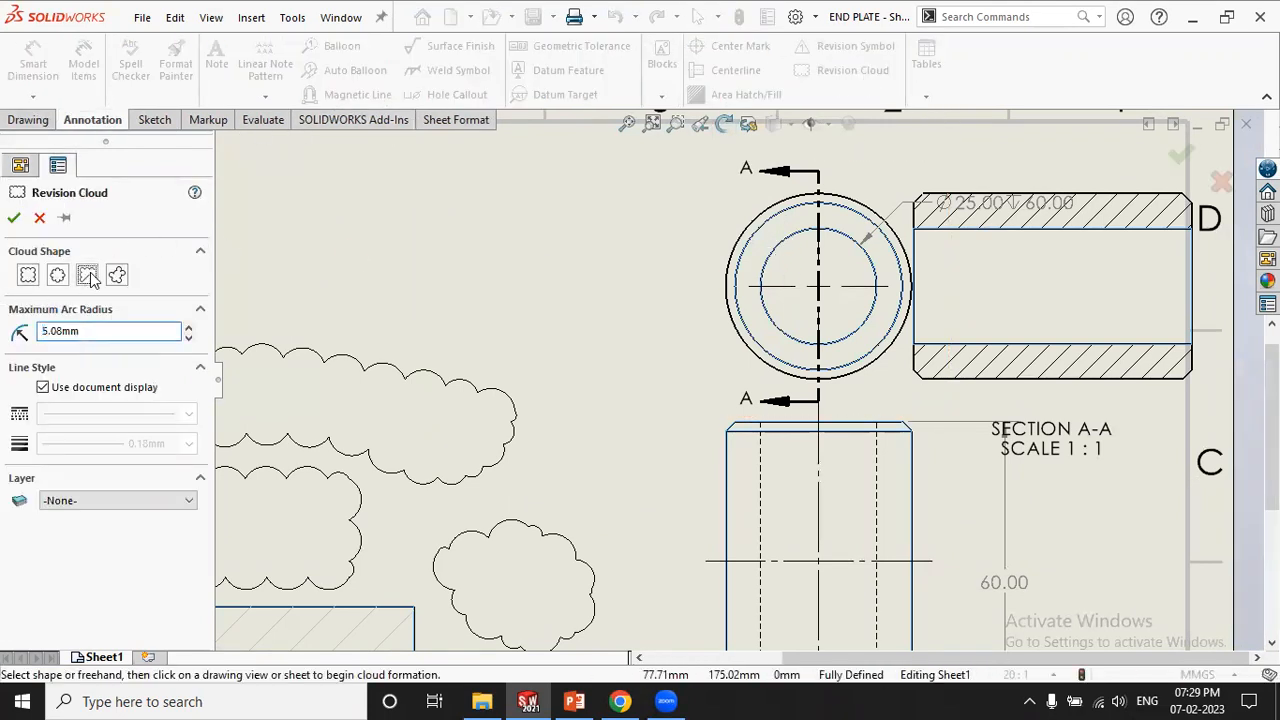
left_click(787, 260)
left_click(714, 214)
left_click(671, 279)
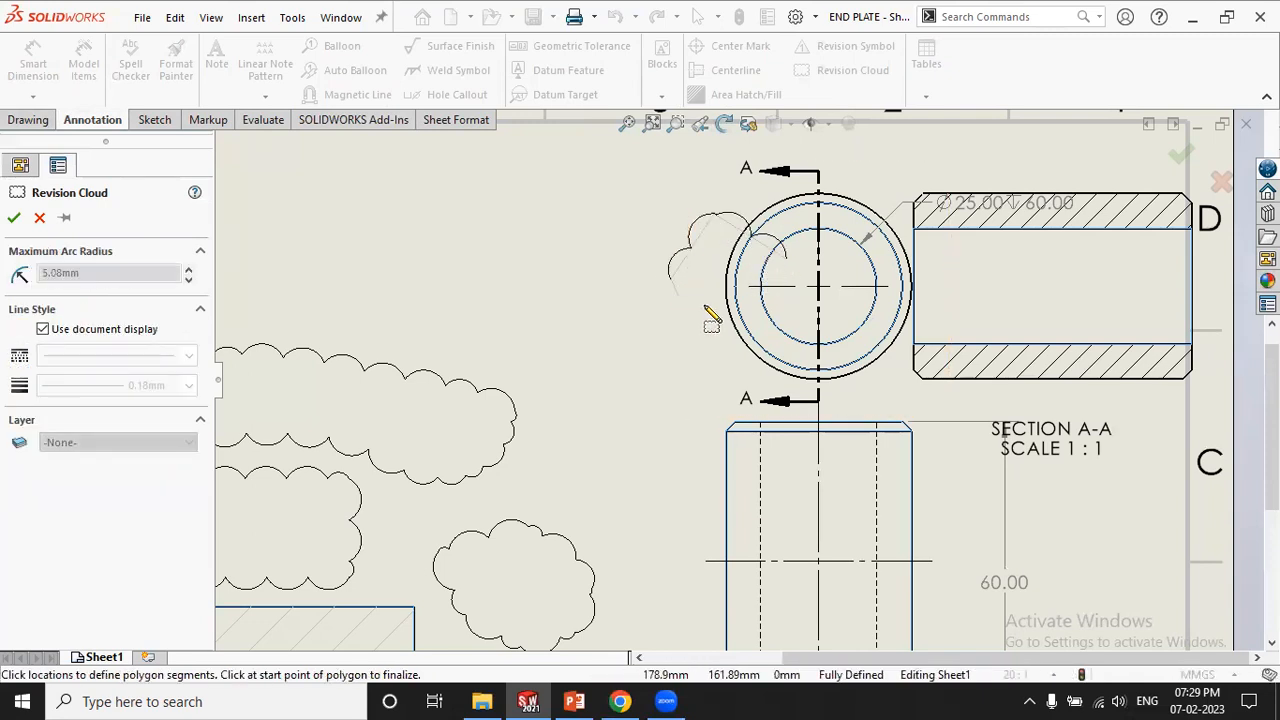
left_click(777, 310)
left_click(786, 259)
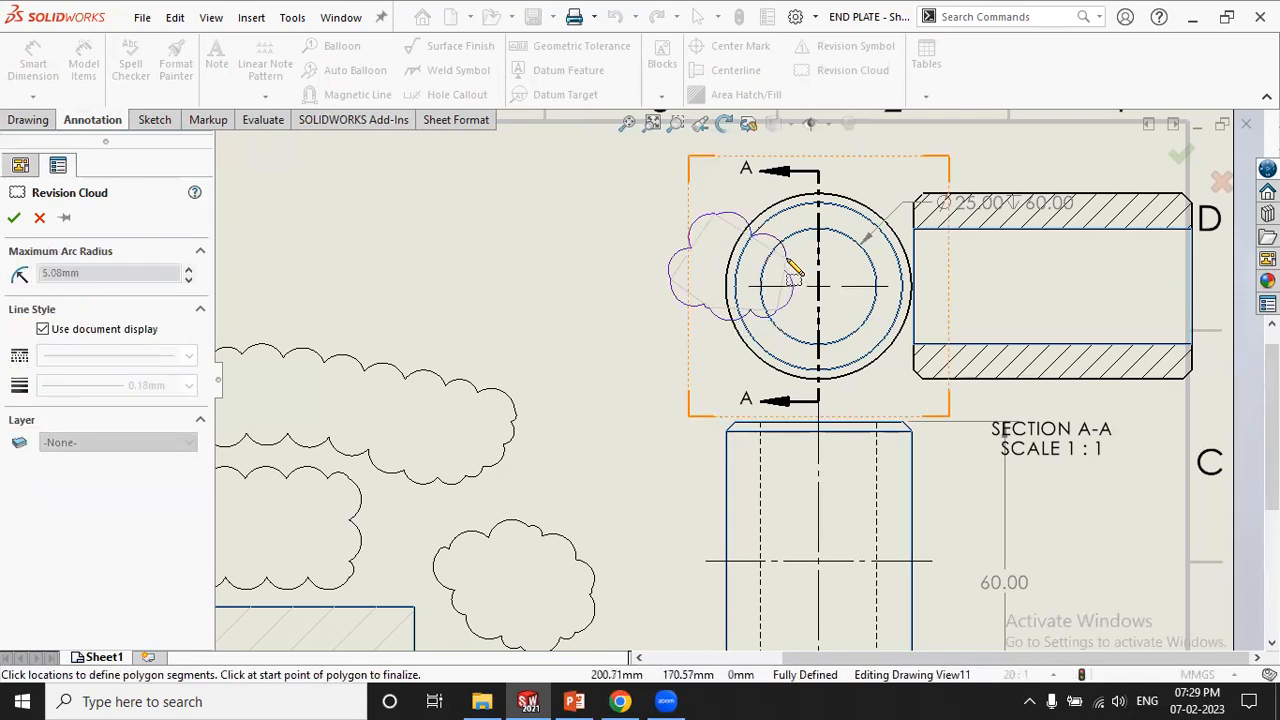
key("Escape")
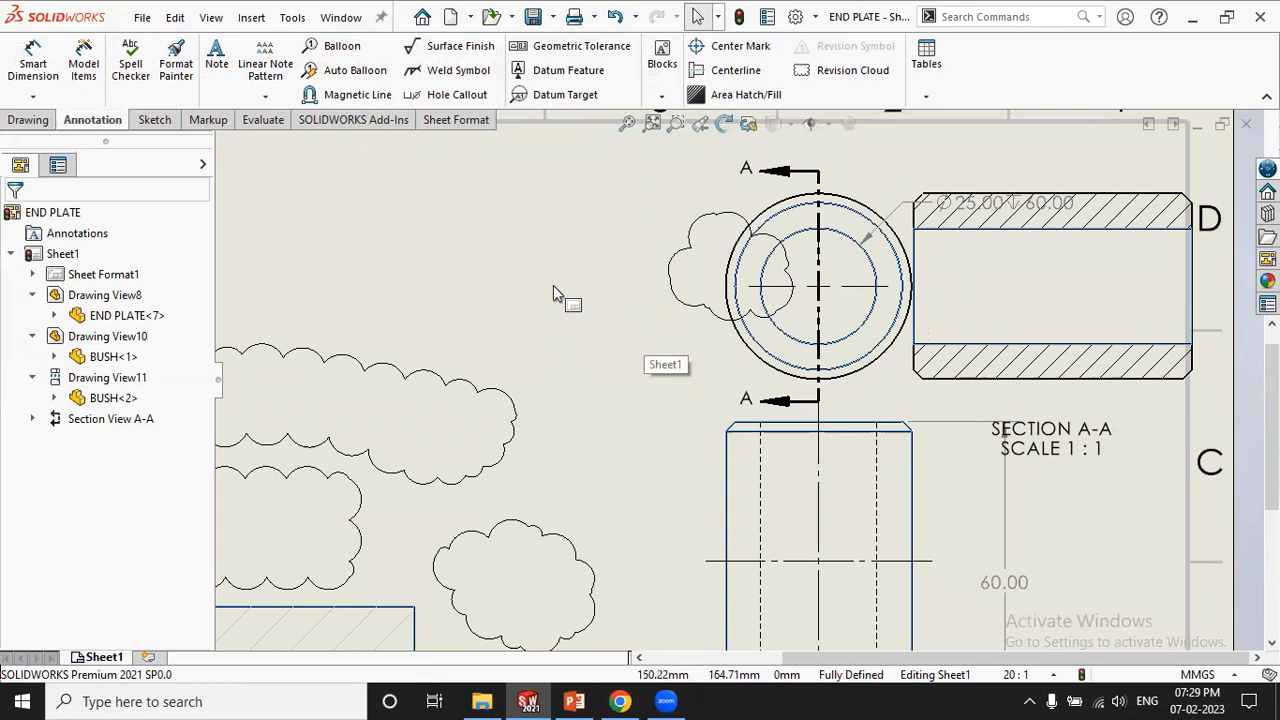
Dimension the outer circle's diameter in the BUSH's circular view, placing the value above and to the left of the circle
scroll(555, 283, "up", 5)
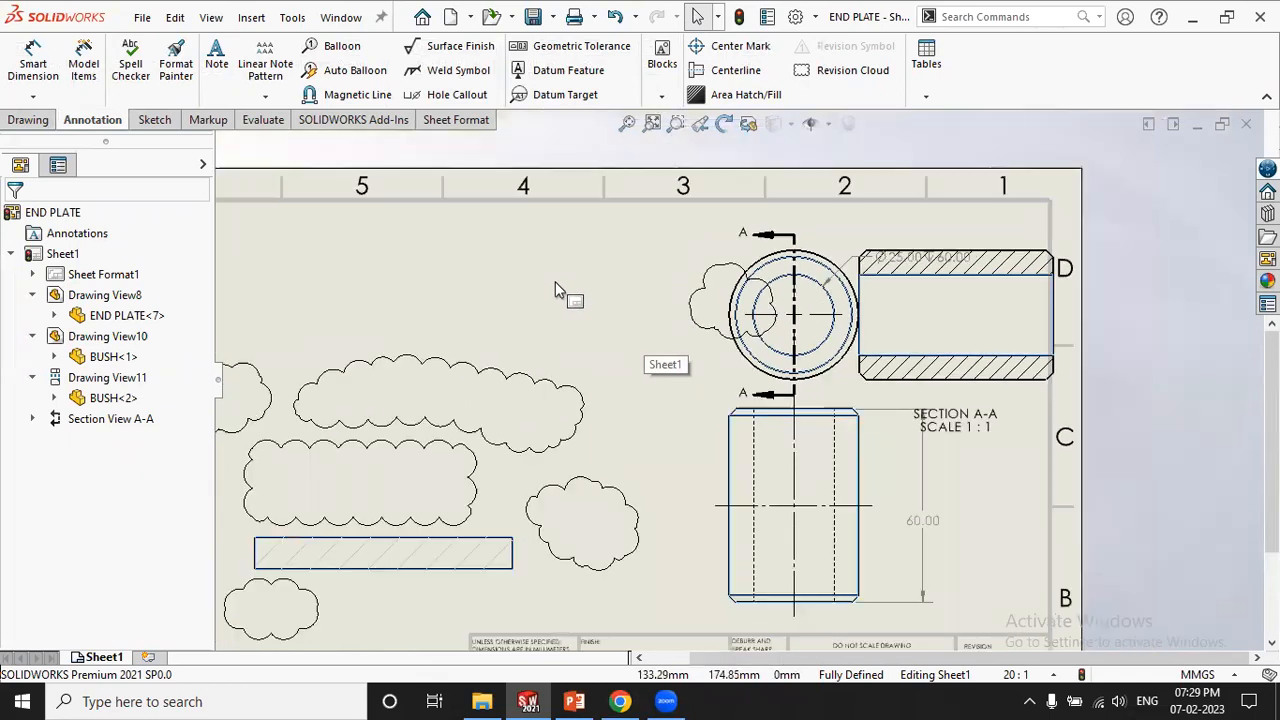
scroll(555, 283, "up", 2)
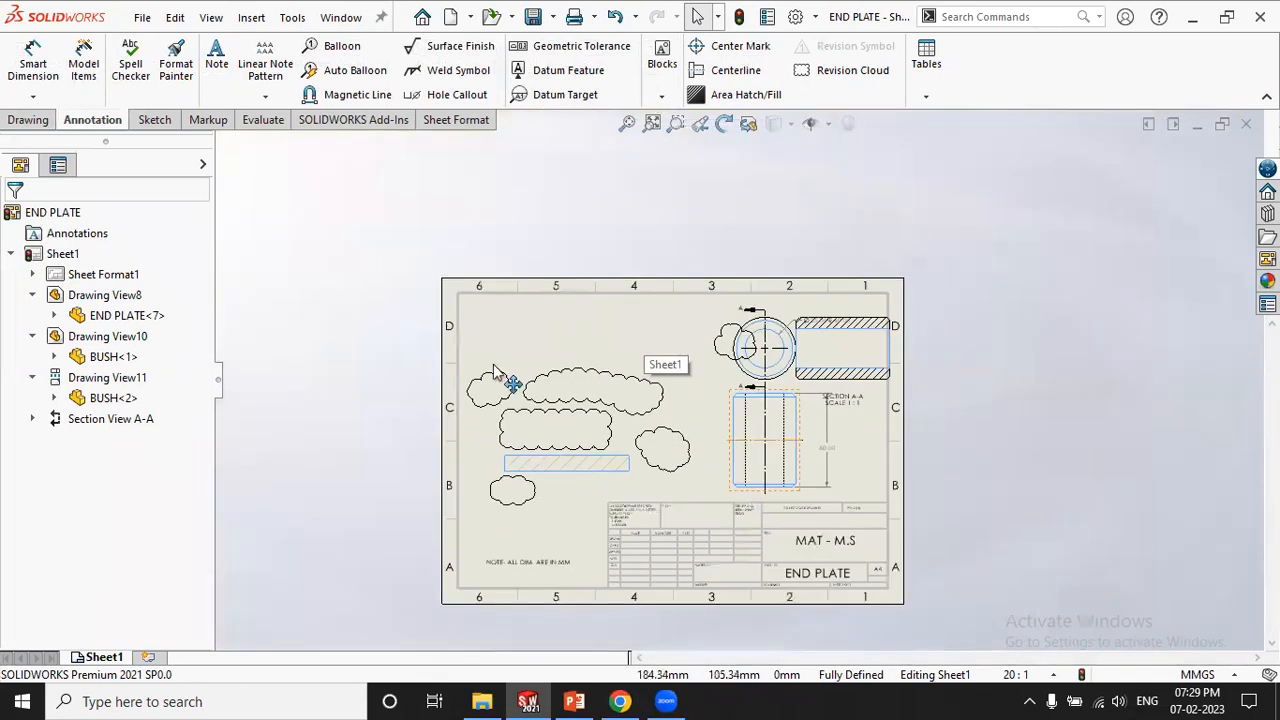
scroll(729, 440, "down", 2)
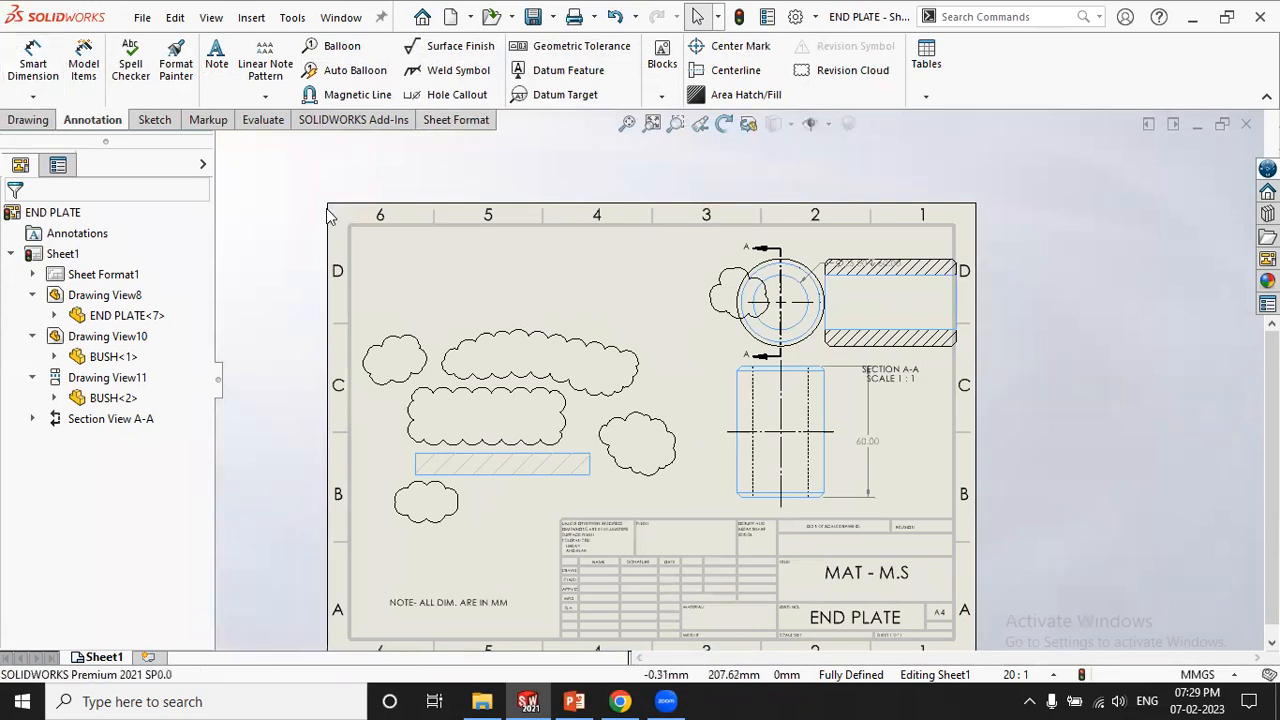
left_click(33, 75)
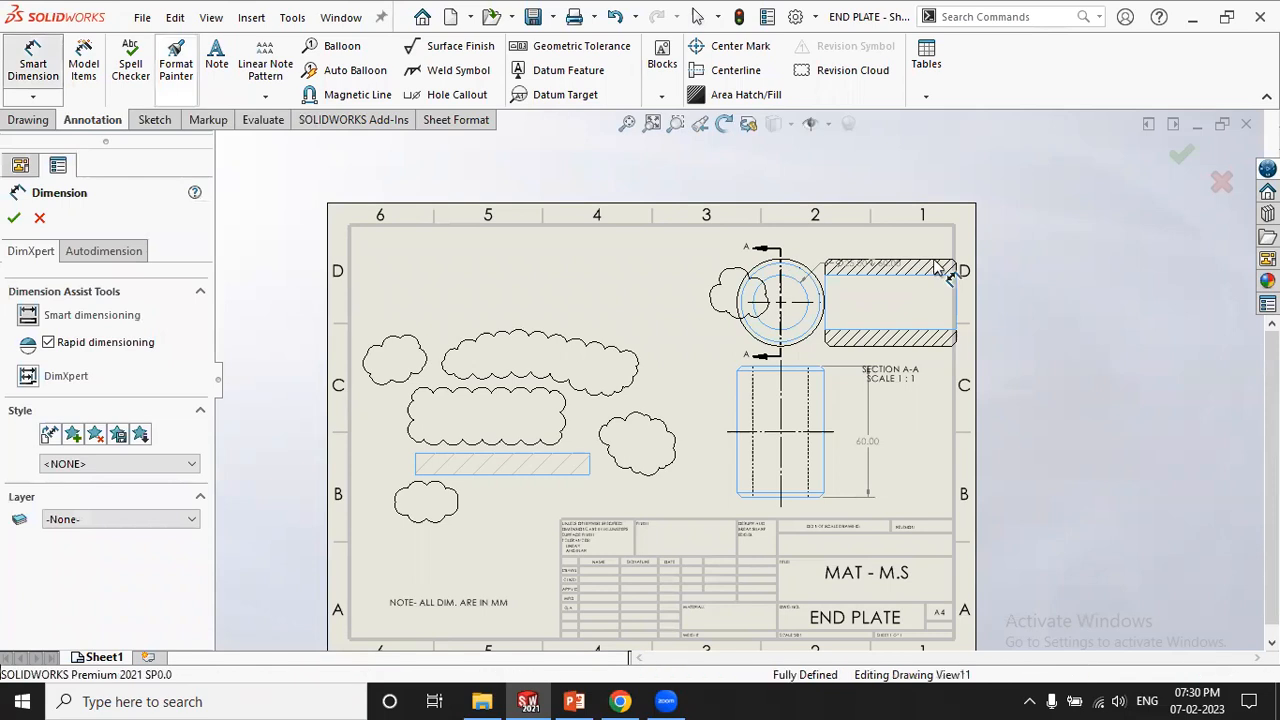
scroll(948, 280, "down", 2)
scroll(900, 280, "down", 3)
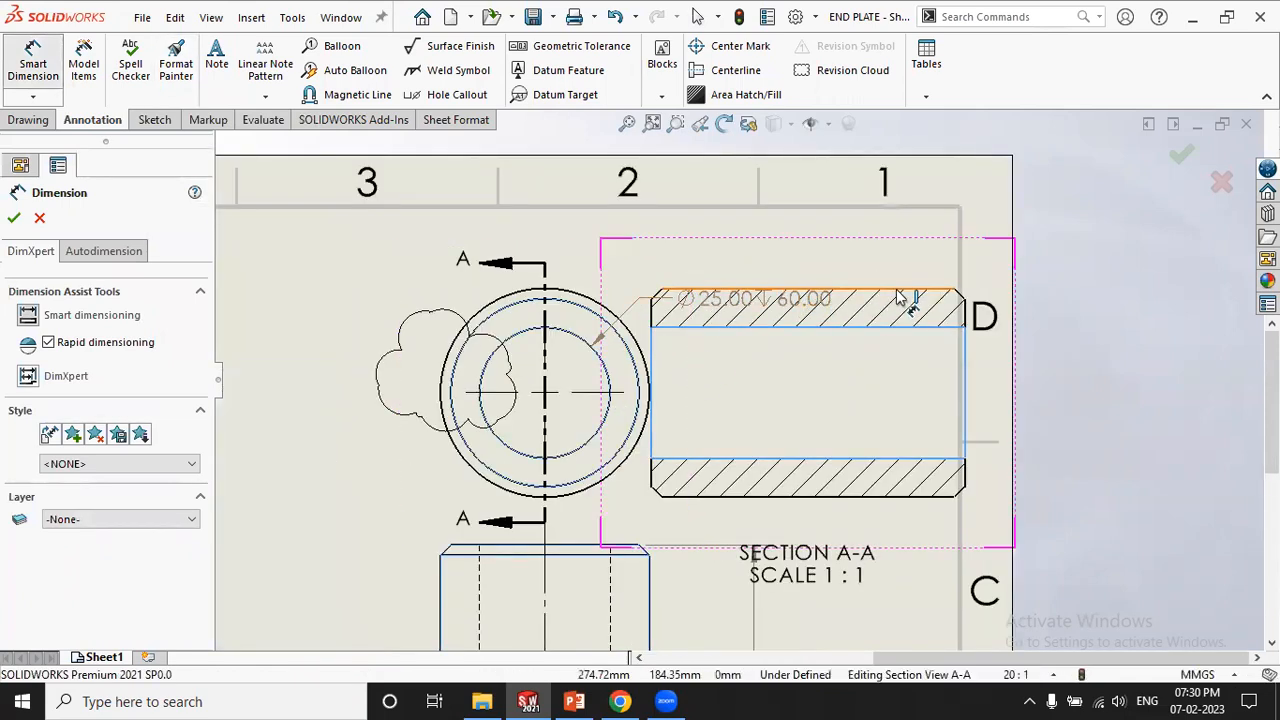
left_click(497, 306)
left_click(324, 266)
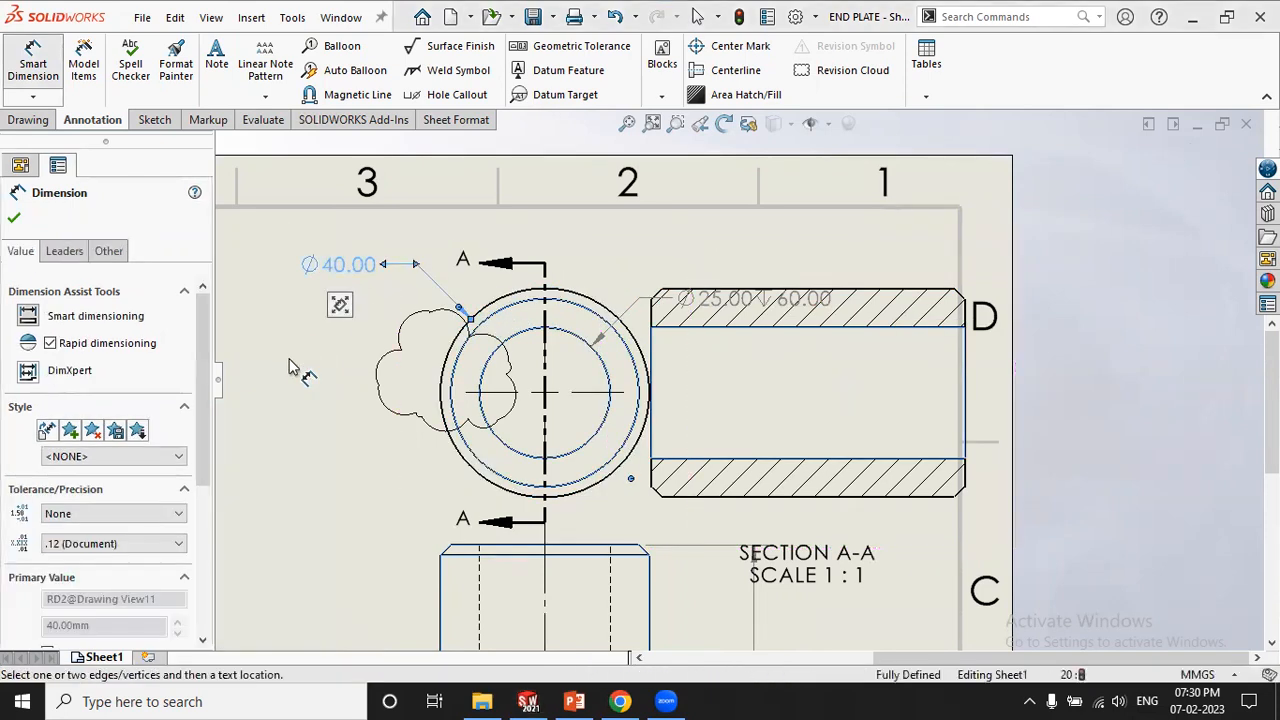
left_click(290, 367)
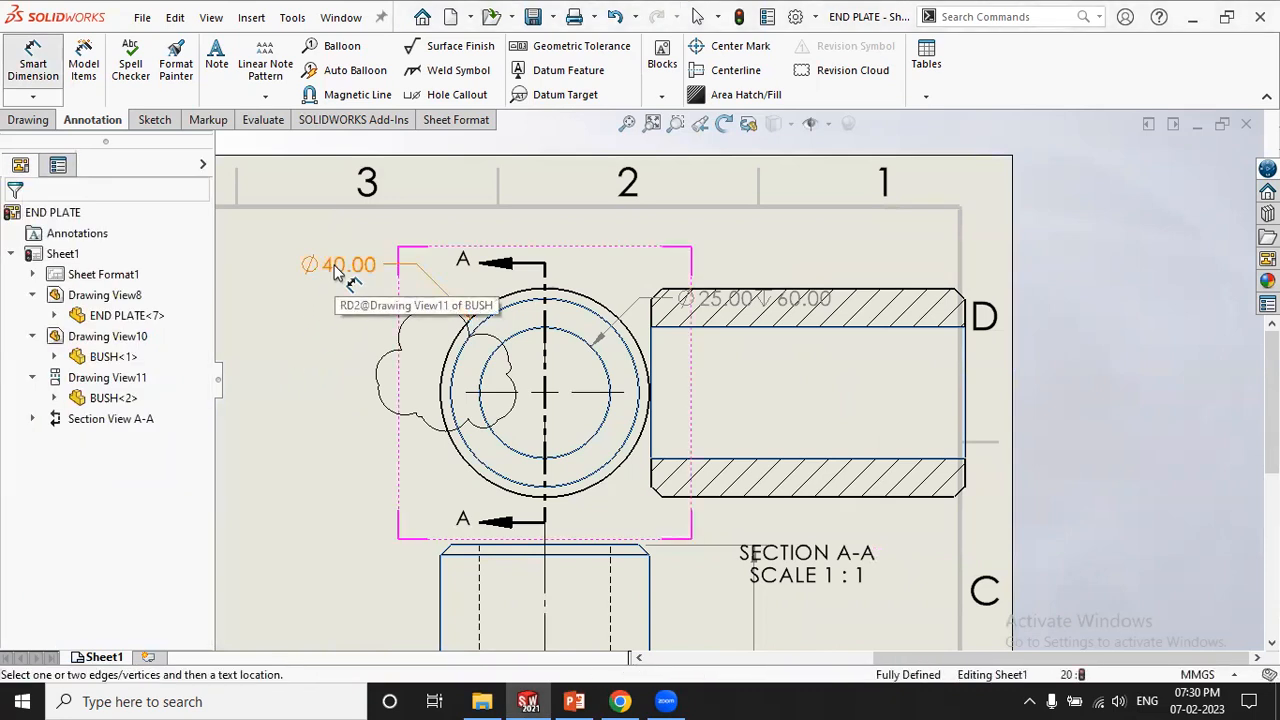
key("Escape")
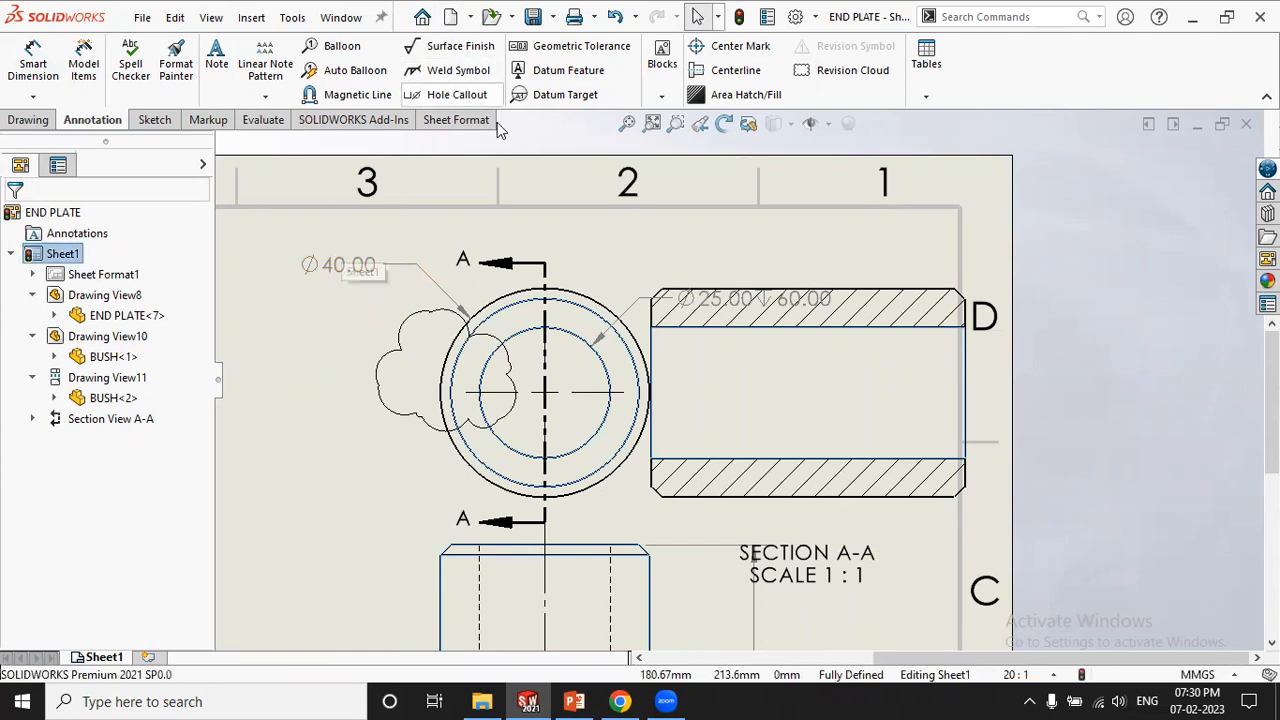
key("z")
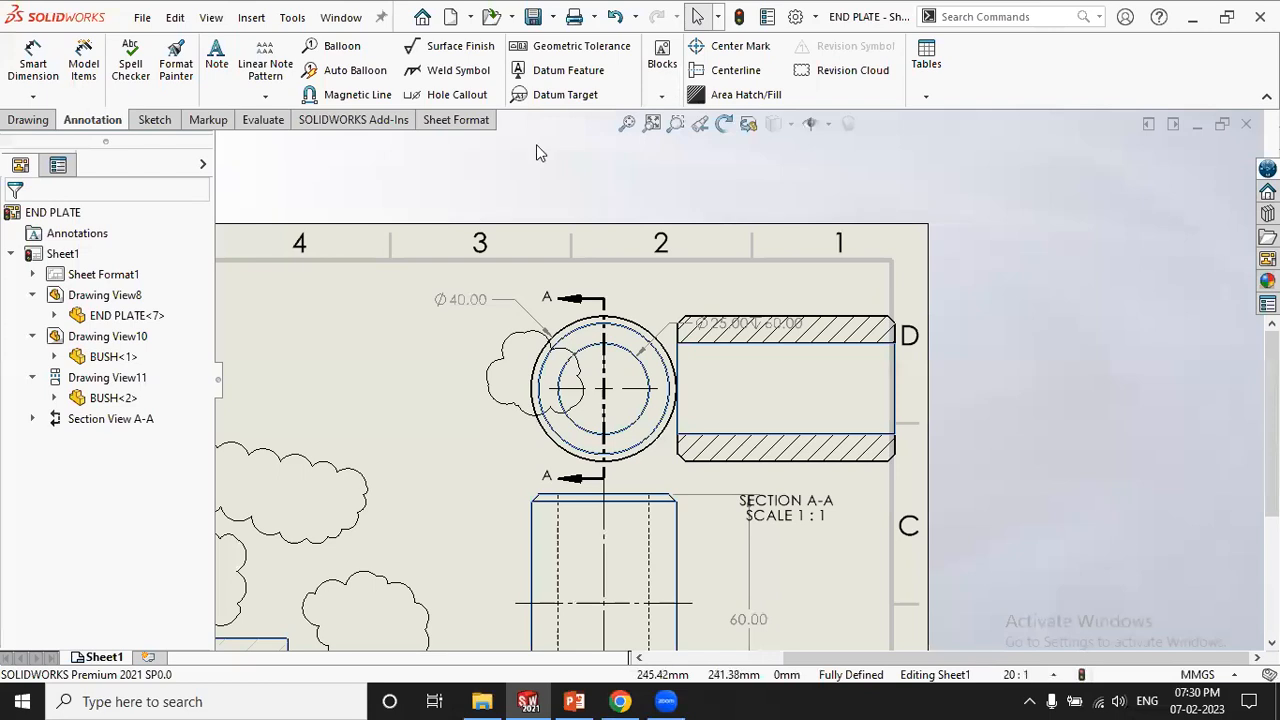
key("ctrl+n")
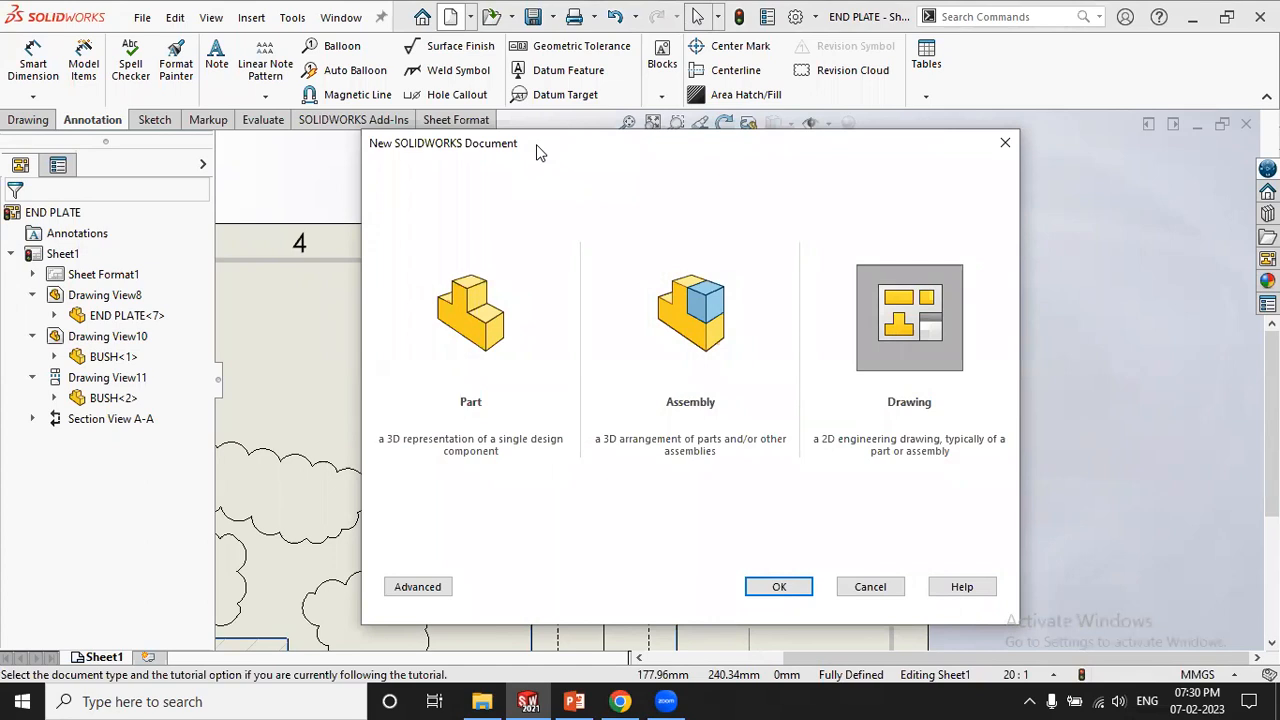
left_click(468, 318)
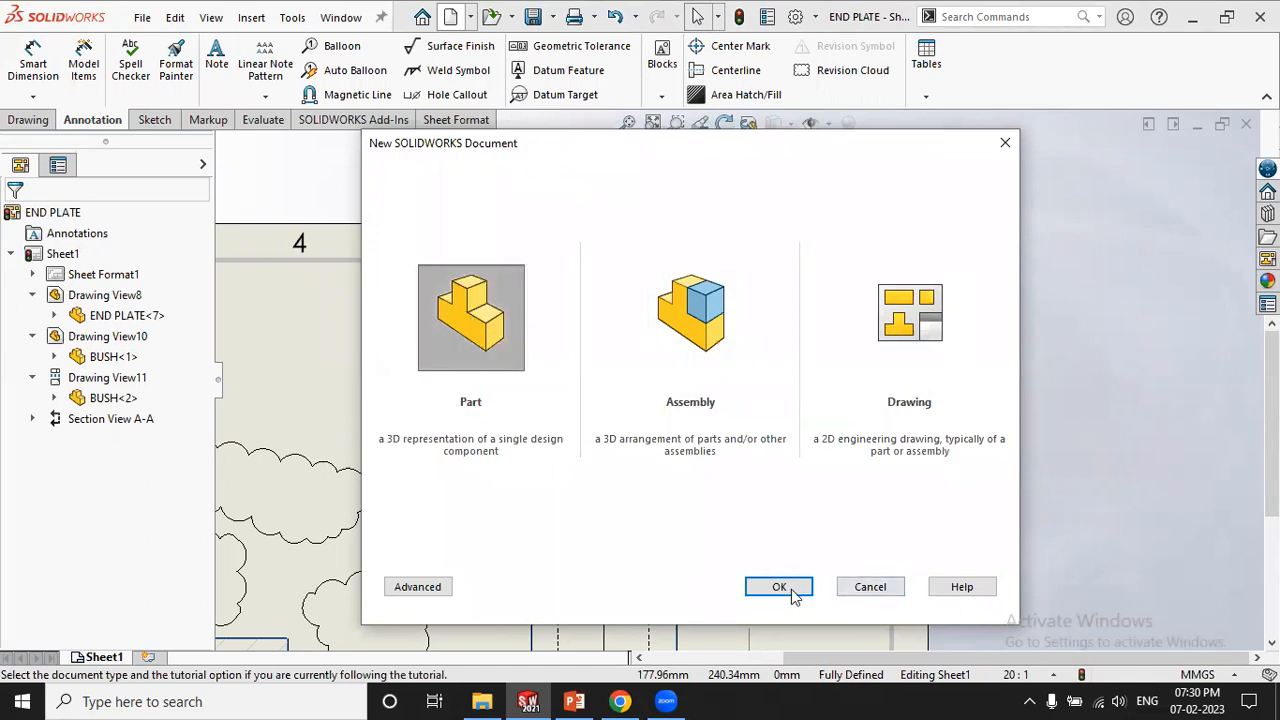
left_click(869, 587)
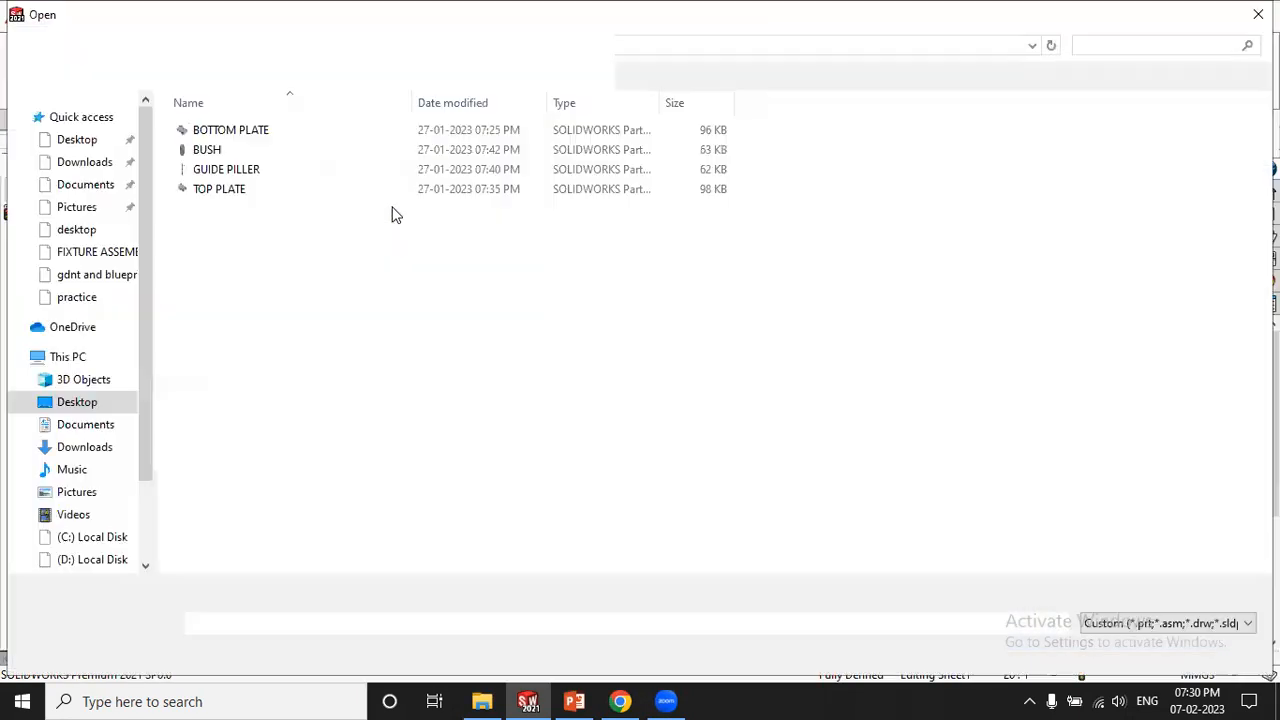
Open the existing BUSH part file to show its 3D model
left_click(266, 149)
left_click(1100, 651)
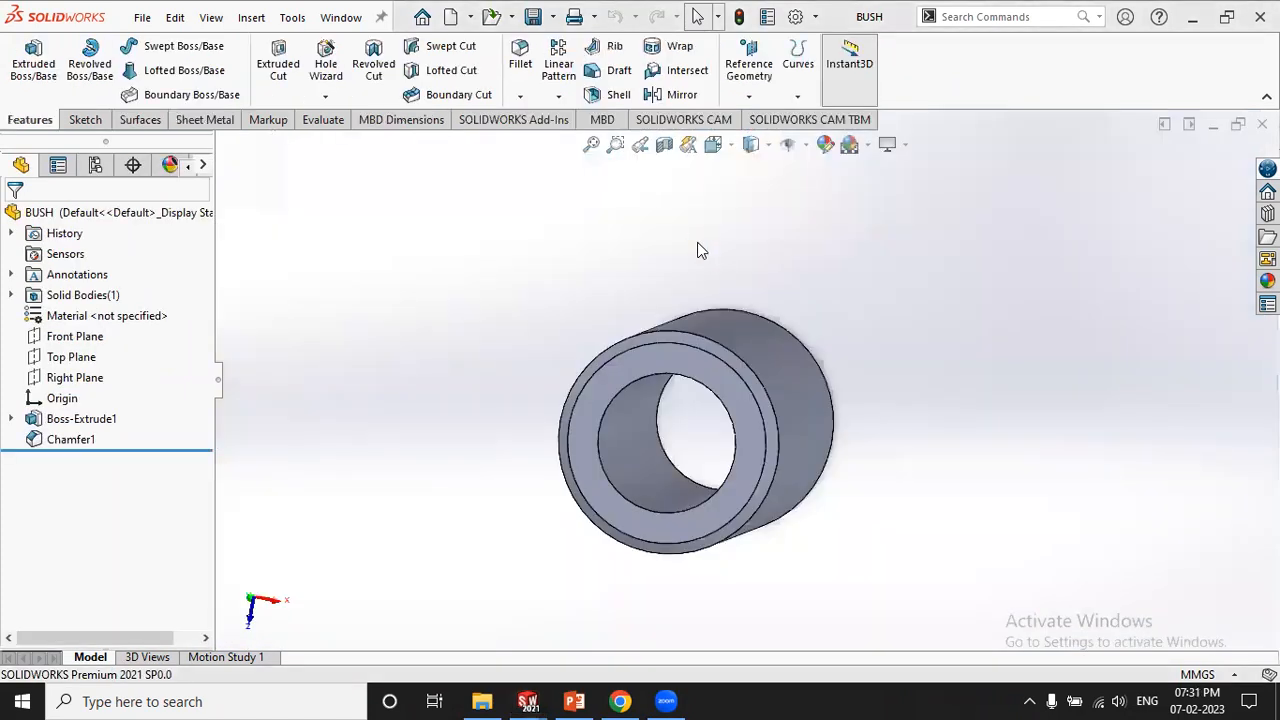
middle_click_drag(790, 512, 636, 388)
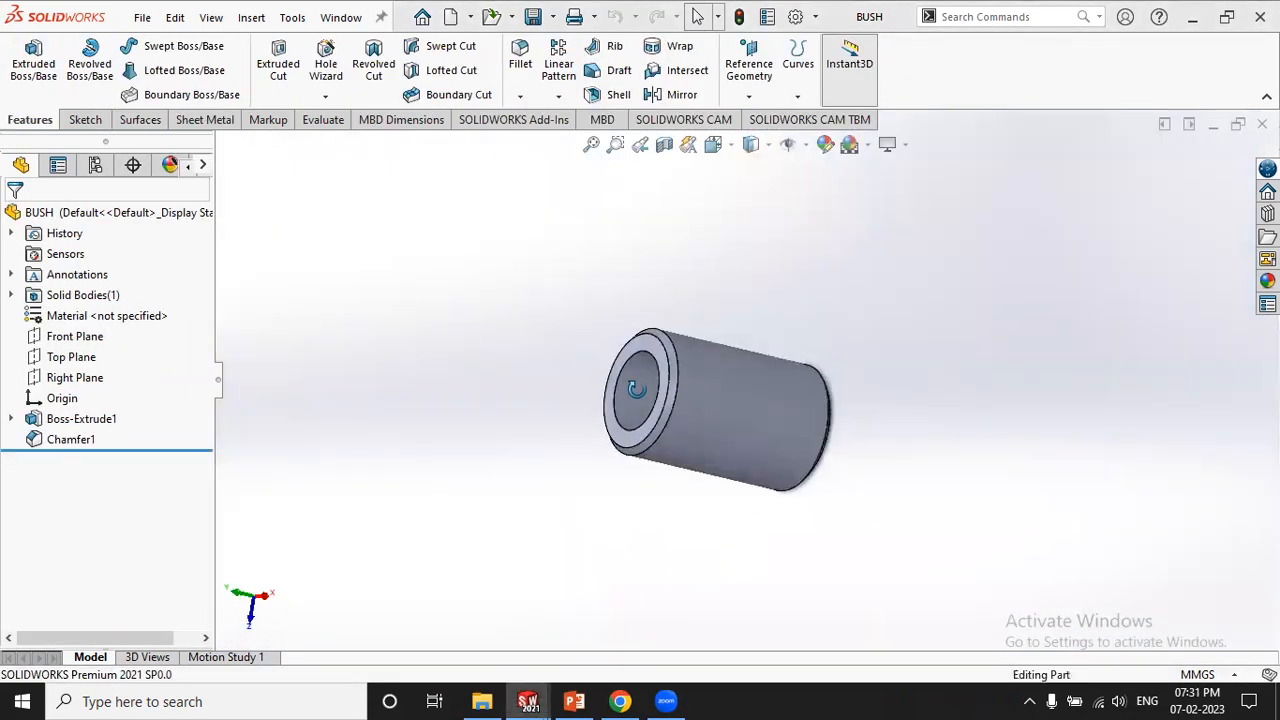
Edit the sketch of the BUSH's extrusion, set the outer circle's diameter to 60 mm and exit the sketch
left_click(11, 419)
left_click(80, 440)
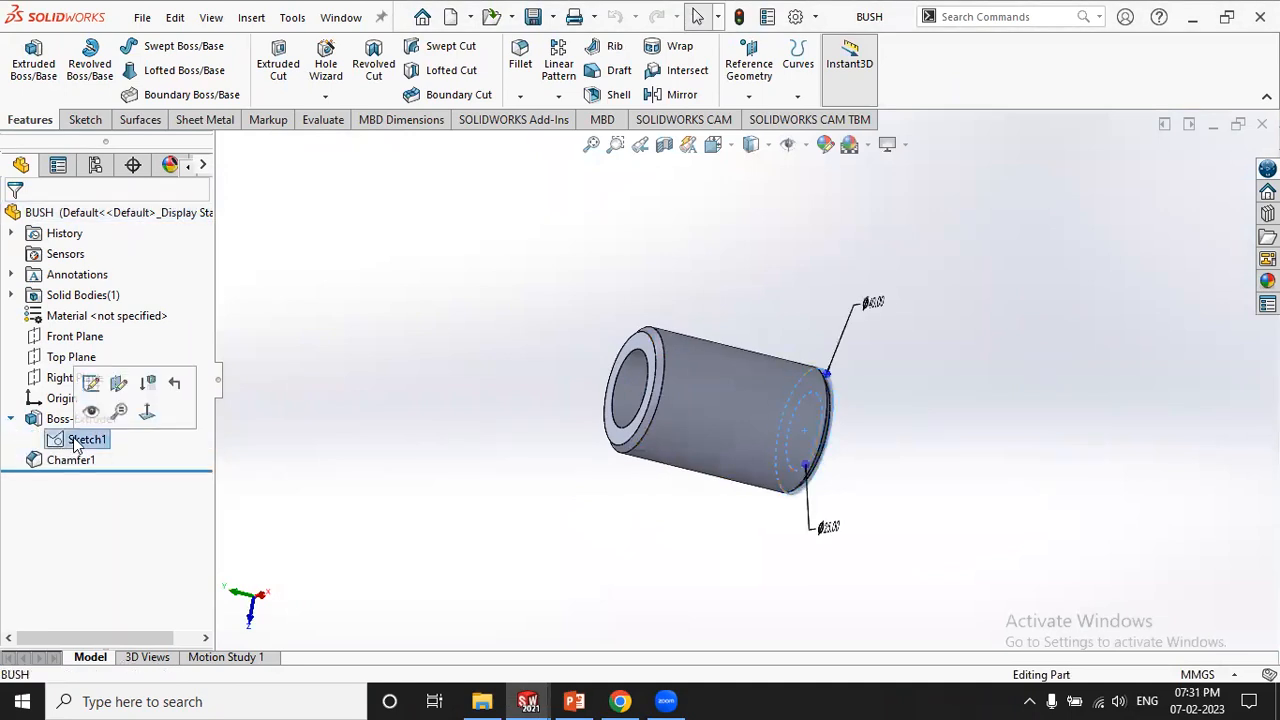
left_click(91, 384)
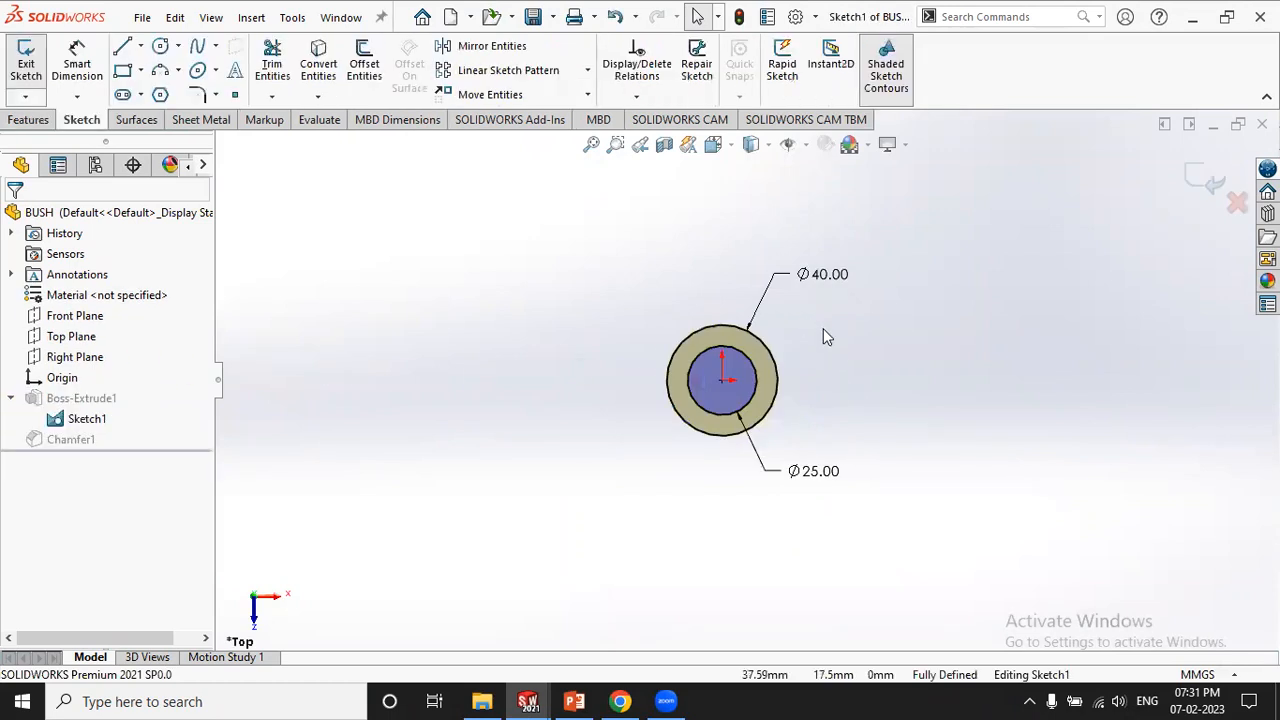
scroll(820, 310, "down", 3)
double_click(808, 260)
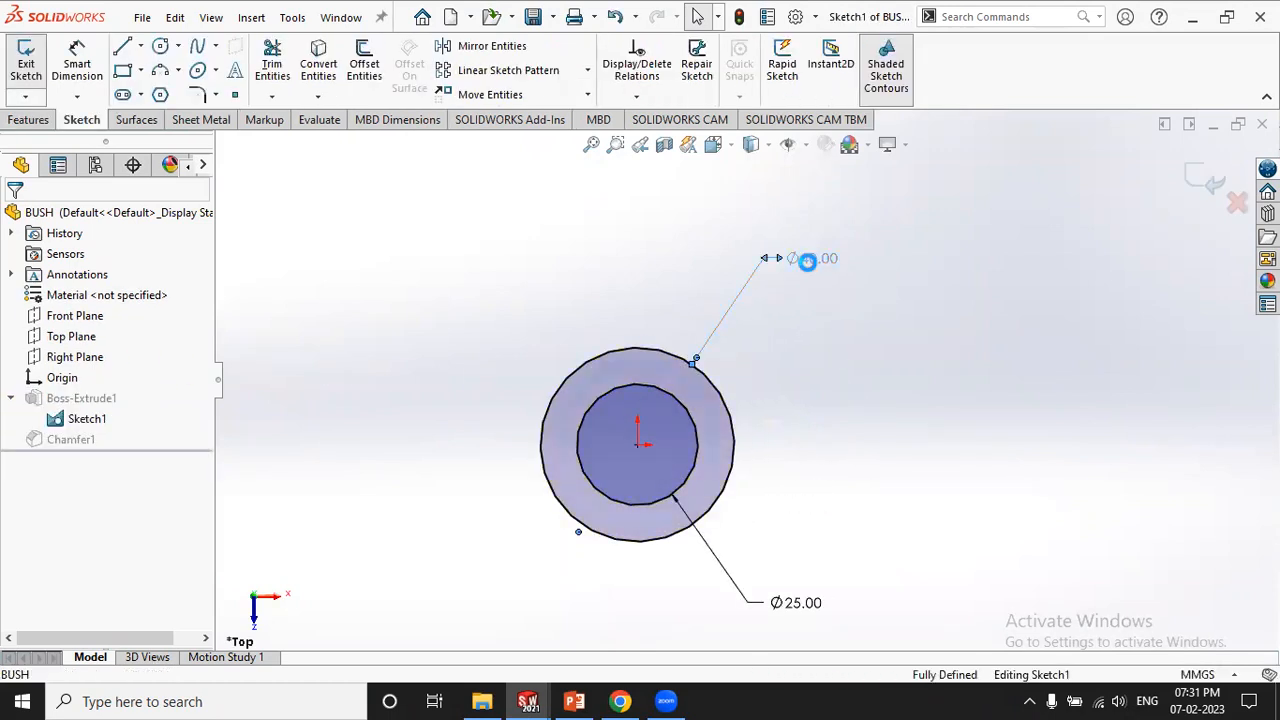
type("40")
key("Return")
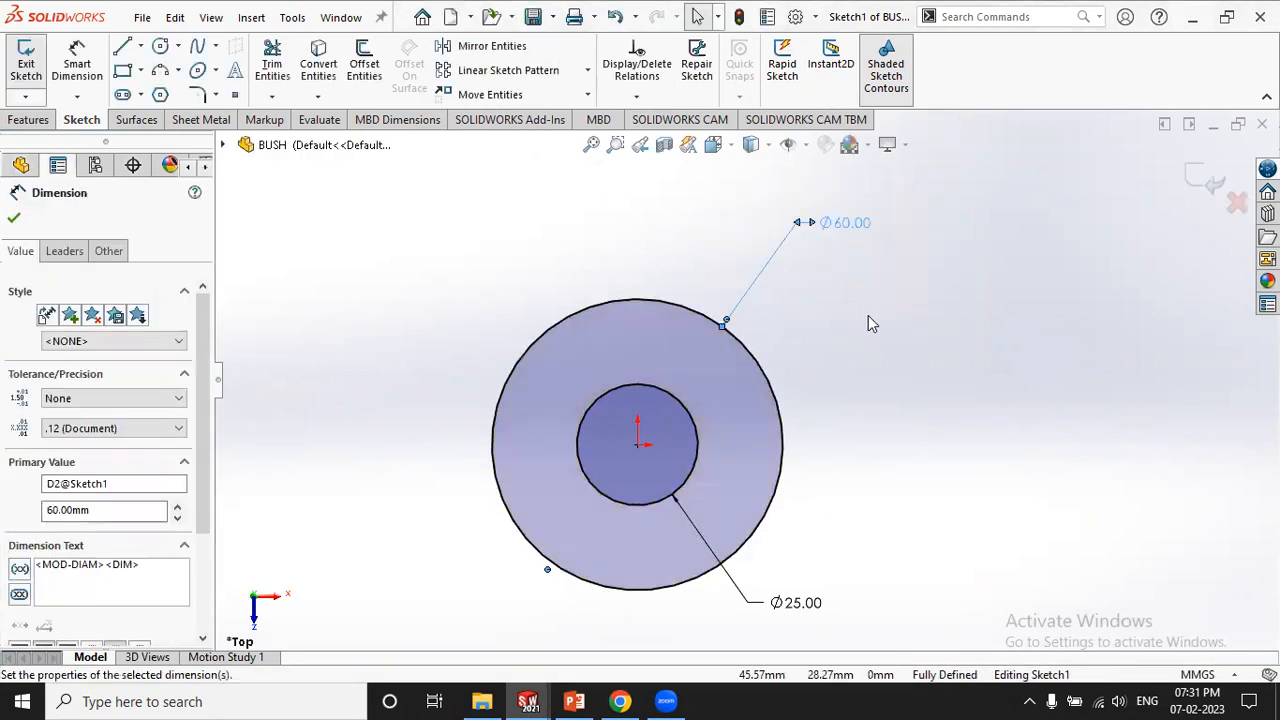
left_click(869, 318)
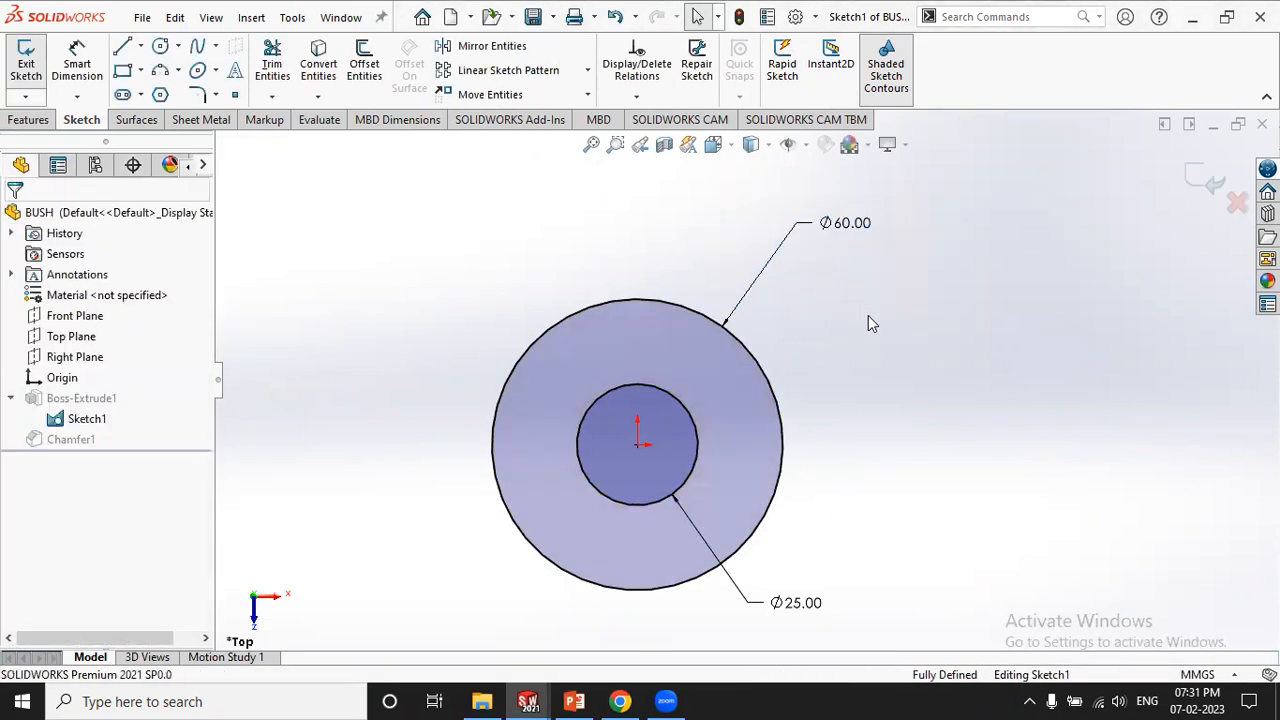
left_click(1210, 178)
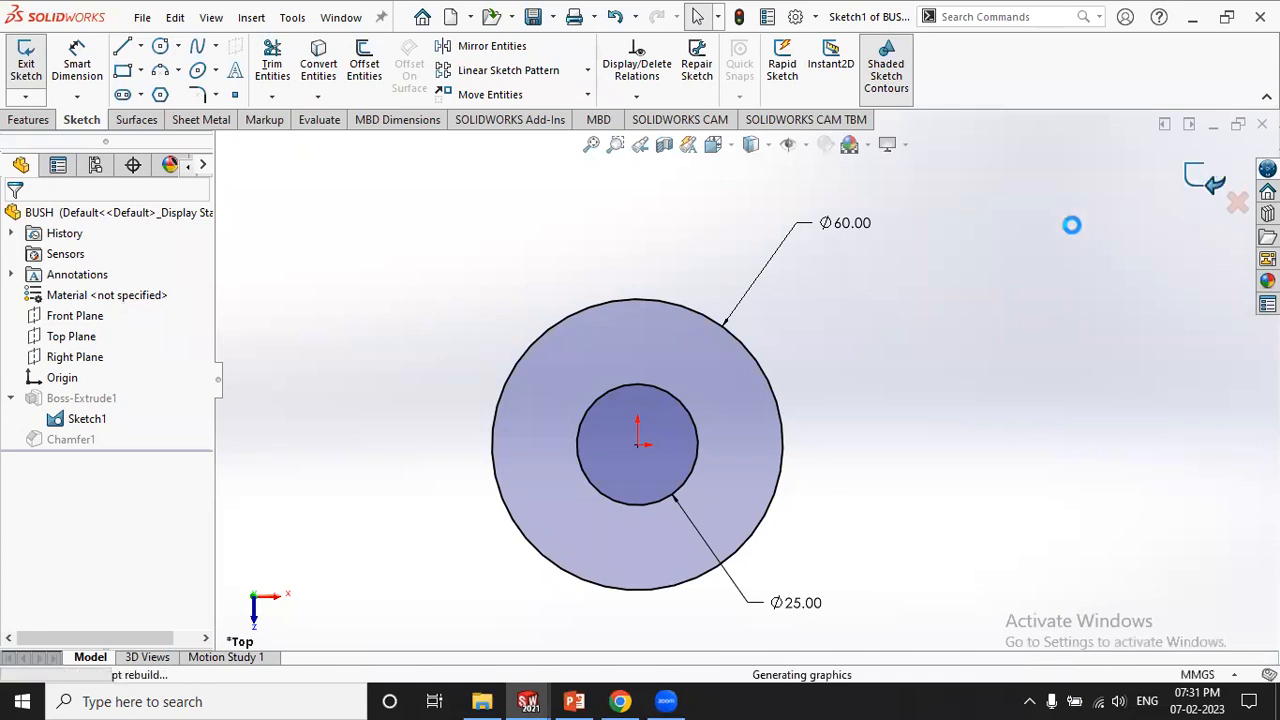
middle_click_drag(746, 500, 680, 435)
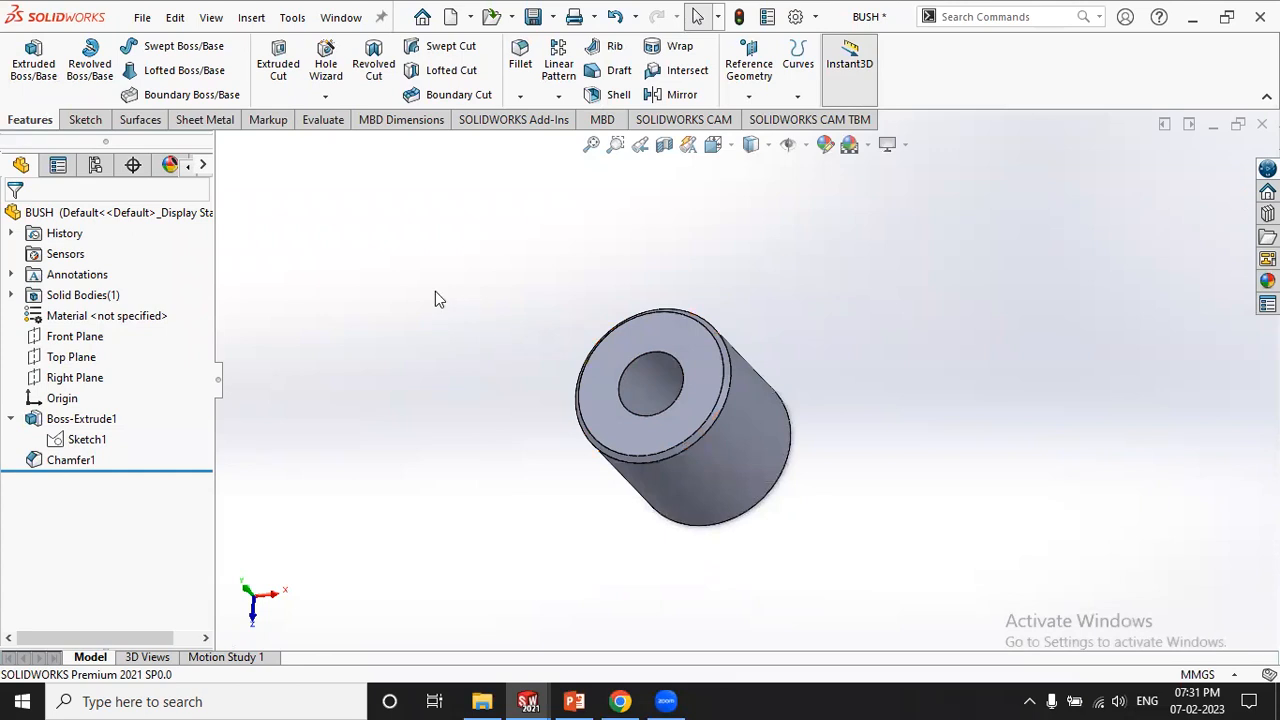
Switch back to the END PLATE drawing and let its BUSH views update to the changed part
left_click(341, 18)
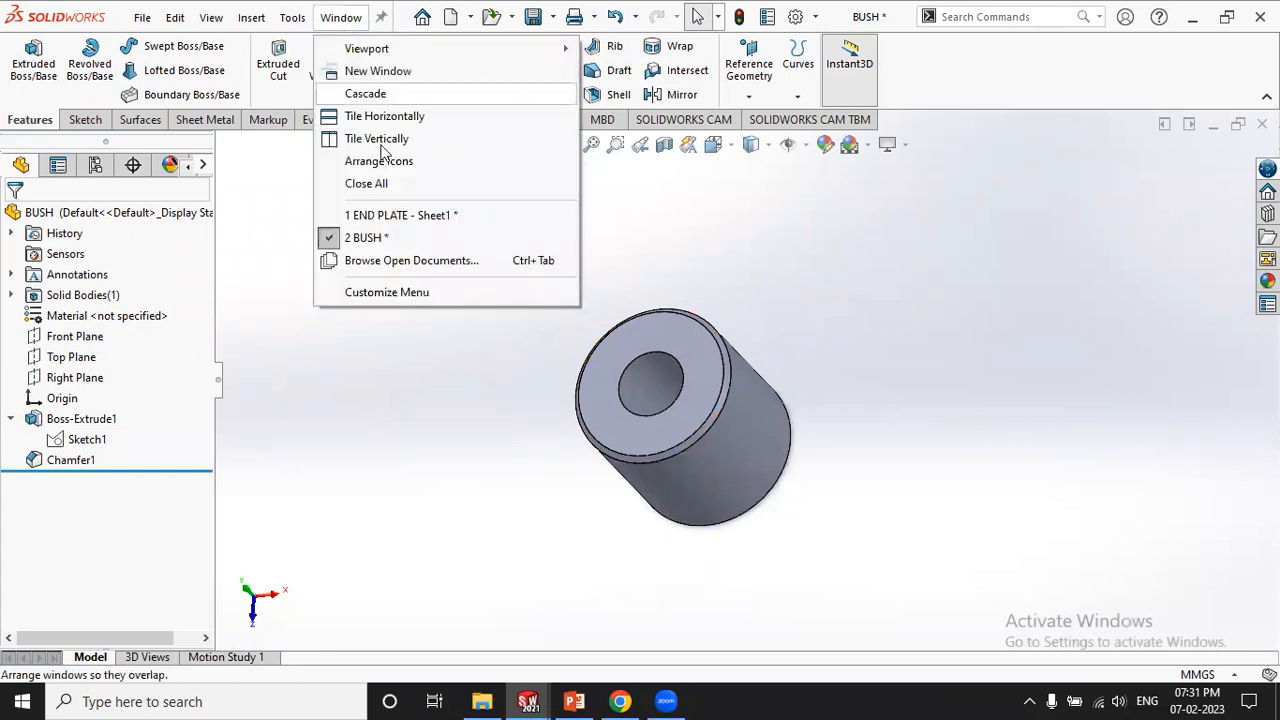
left_click(398, 217)
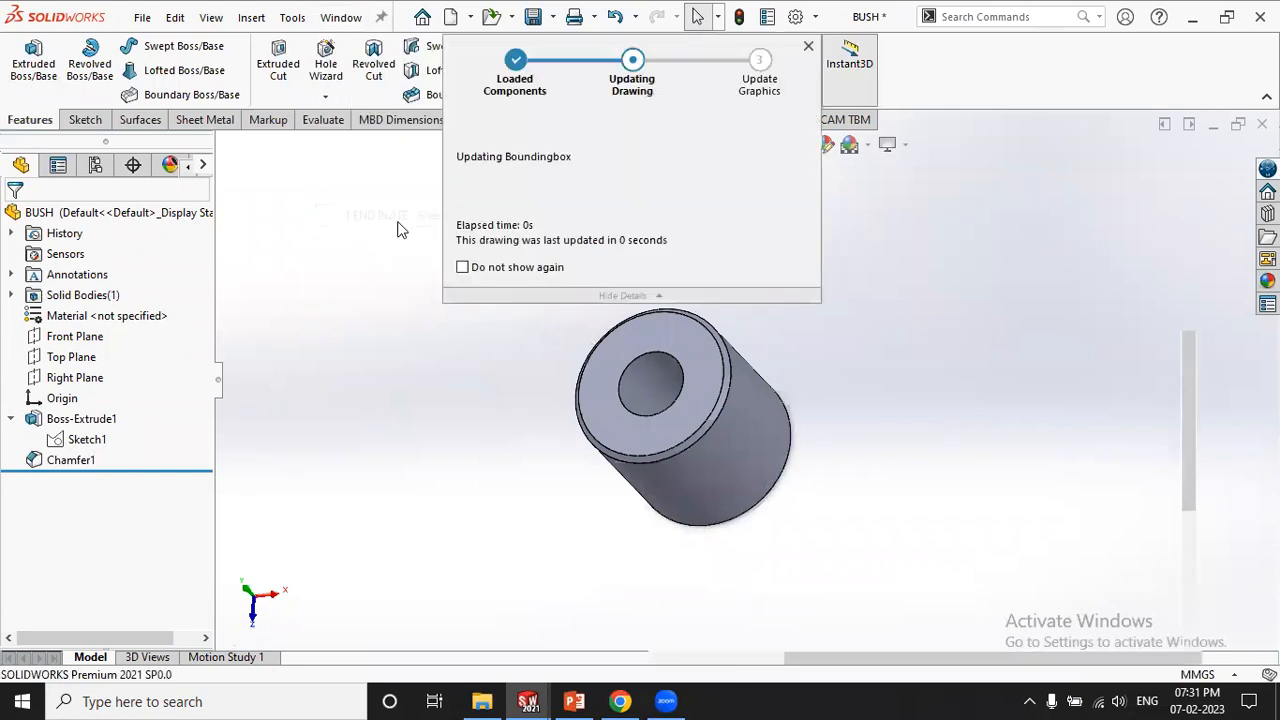
left_click(750, 394)
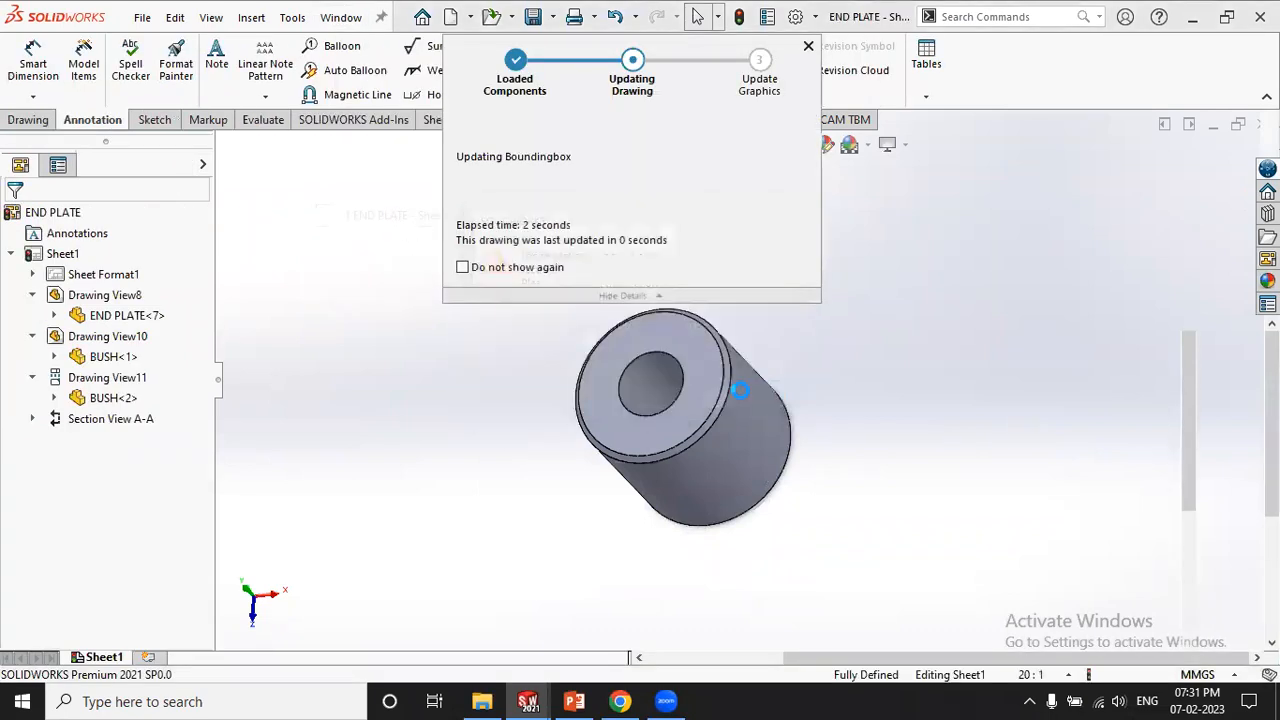
left_click(752, 395)
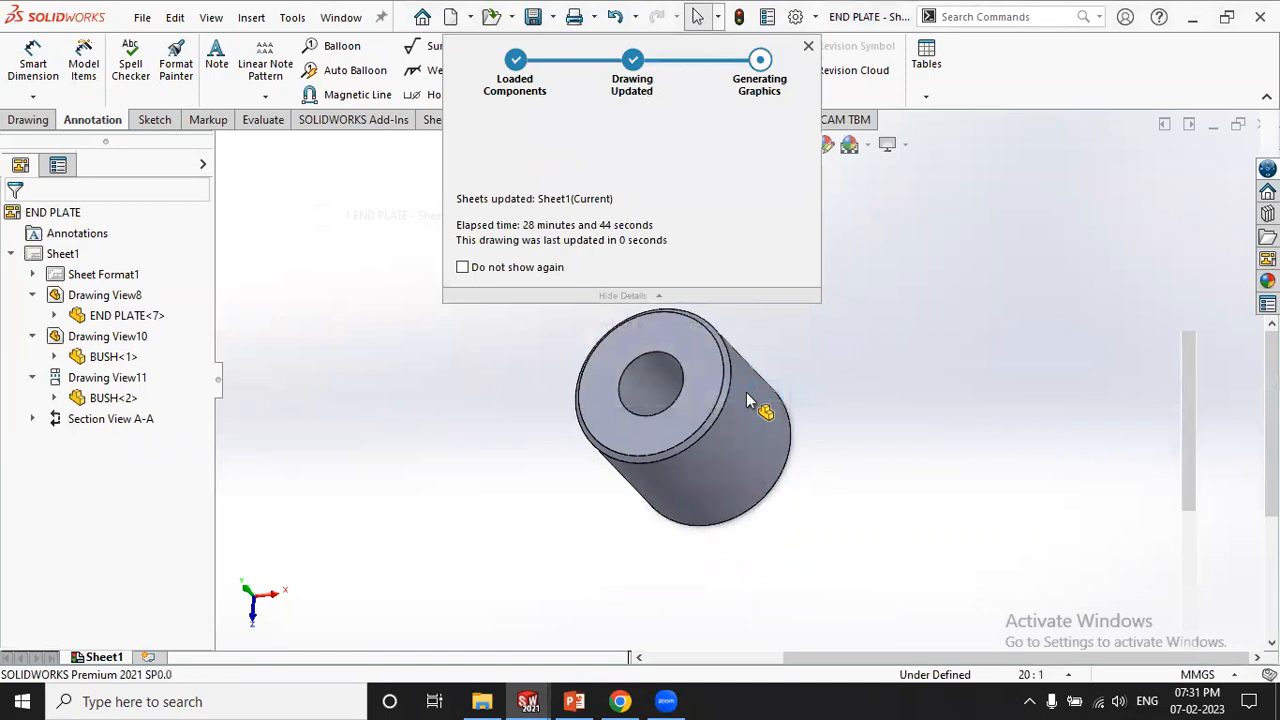
left_click(808, 46)
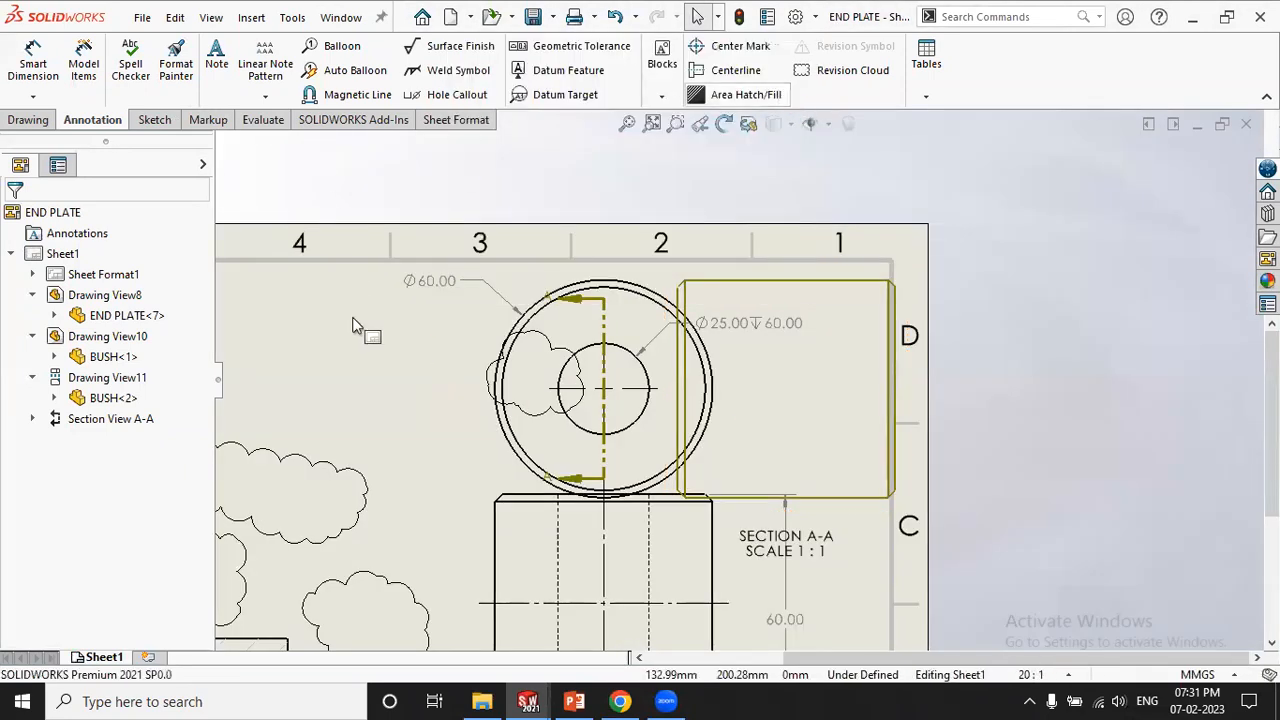
left_click(354, 318)
scroll(414, 318, "down", 1)
scroll(472, 264, "down", 1)
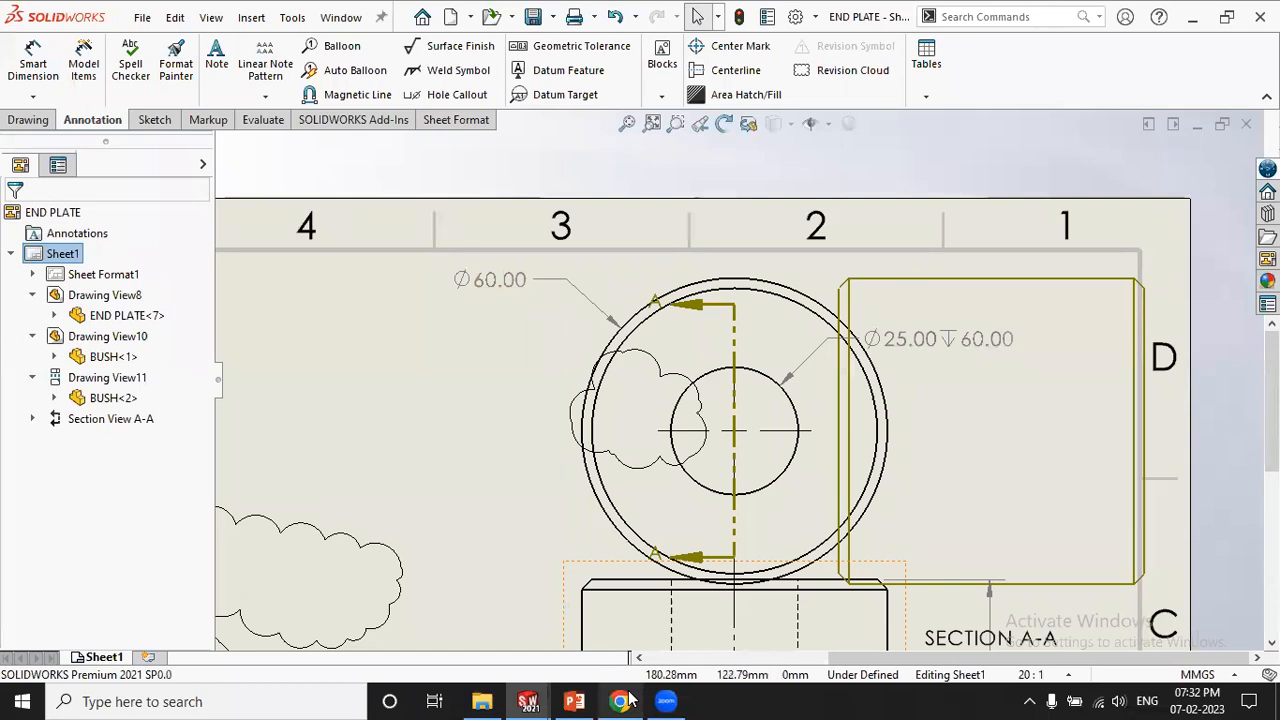
Look at the GD & T presentation in PowerPoint and return to the END PLATE drawing in SOLIDWORKS
mouse_move(627, 700)
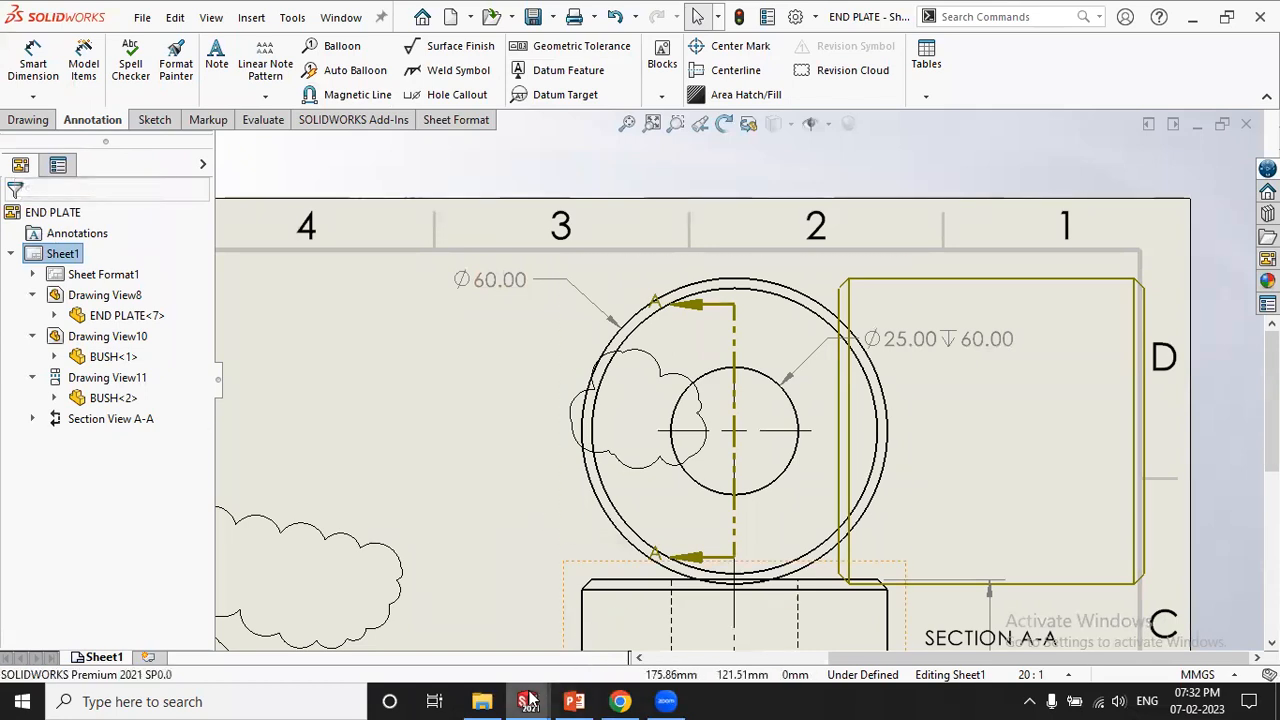
left_click(574, 701)
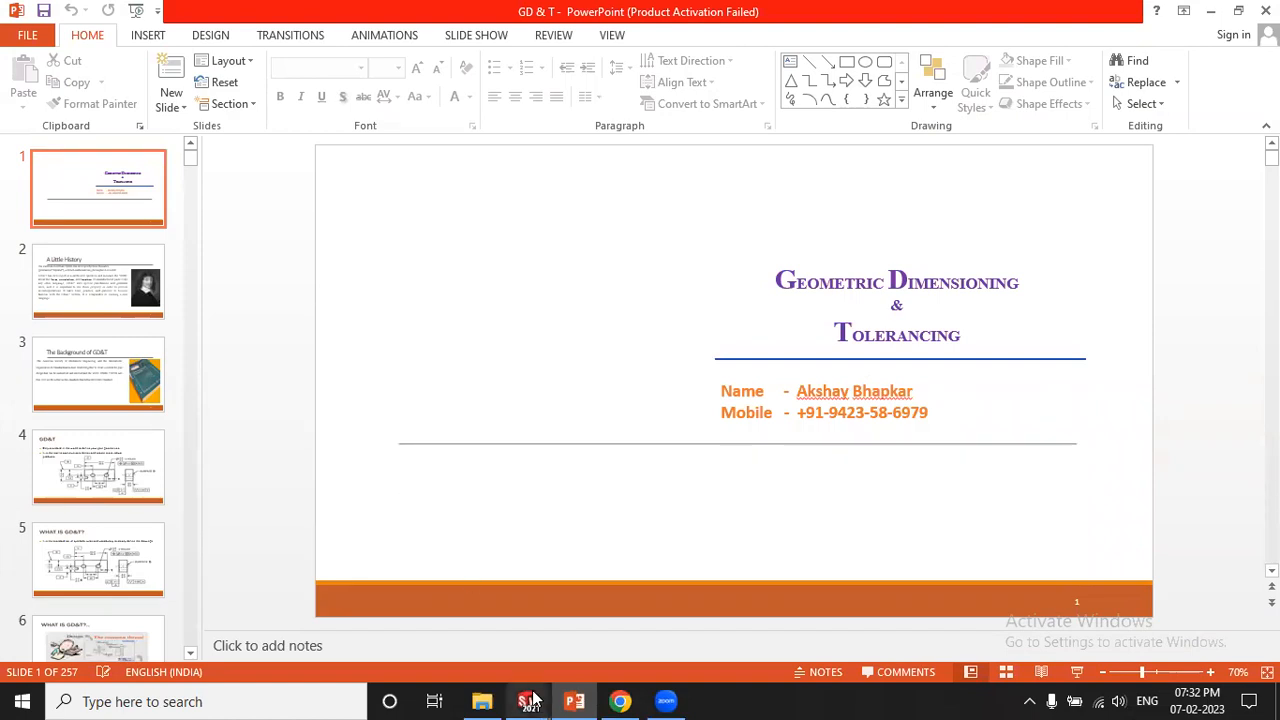
mouse_move(528, 701)
left_click(563, 645)
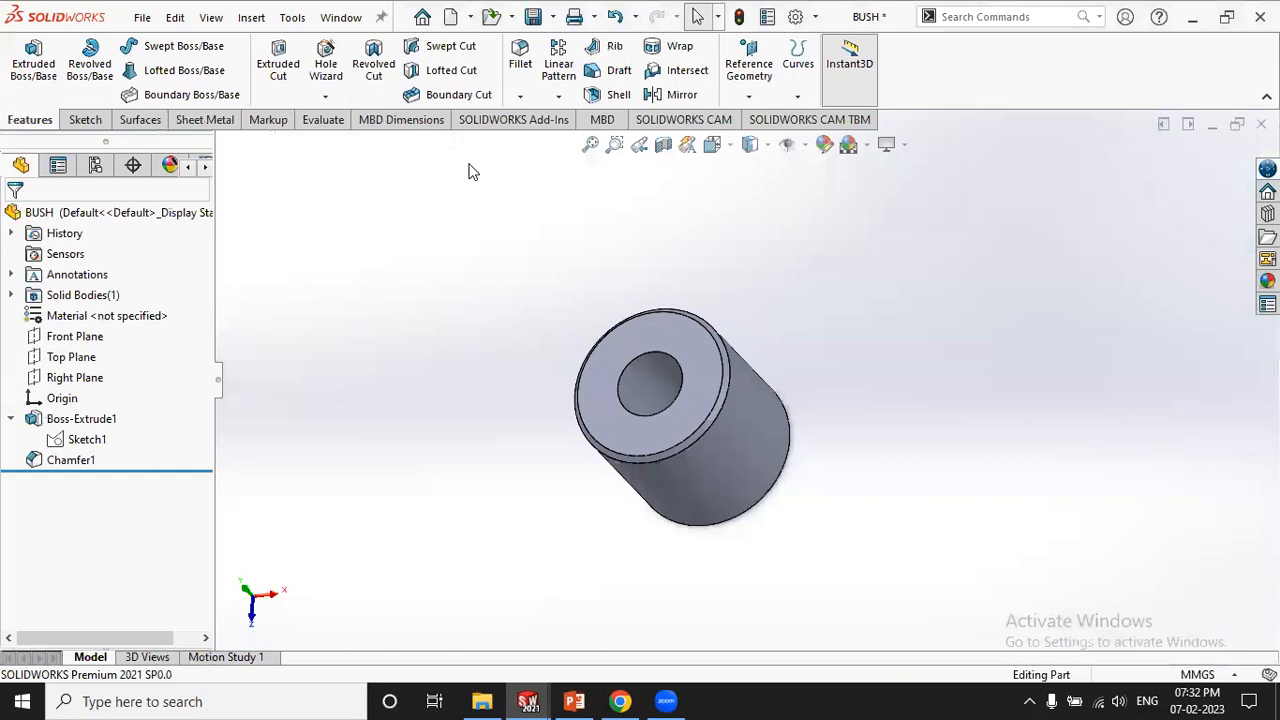
left_click(341, 17)
left_click(395, 215)
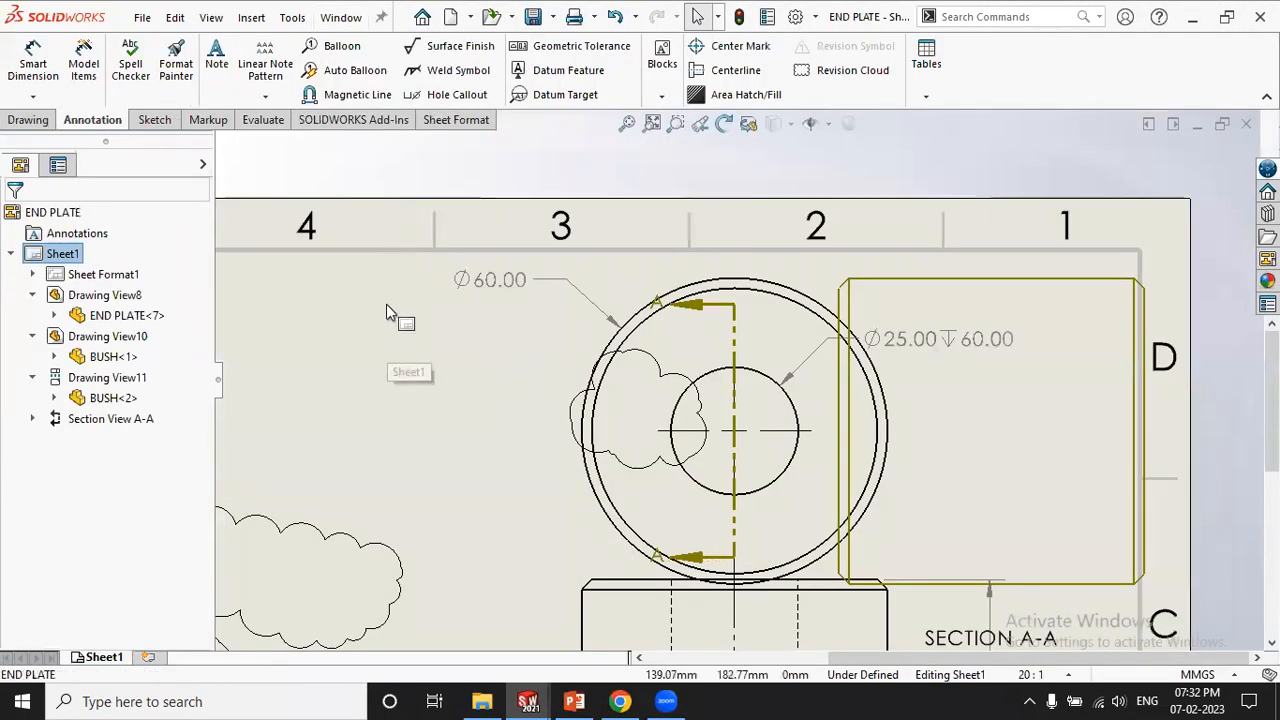
Examine the available symbols for a geometric tolerance frame and cancel without creating one
left_click(580, 46)
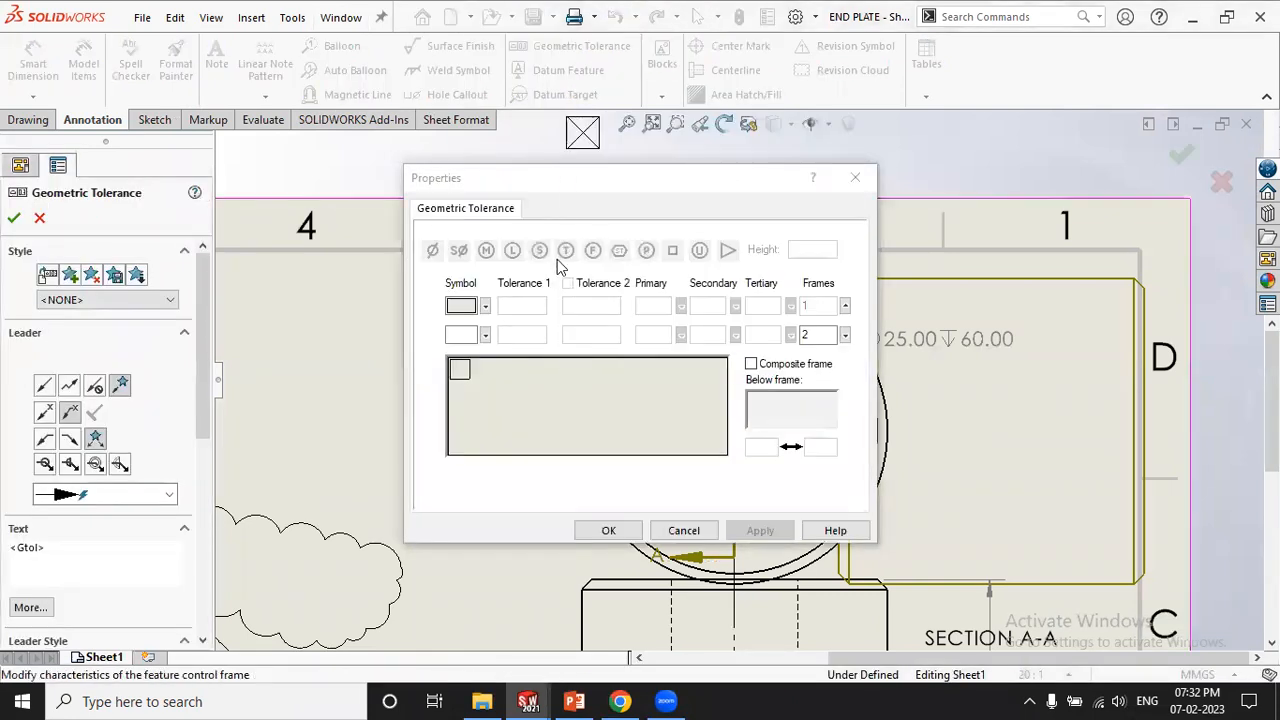
left_click(485, 306)
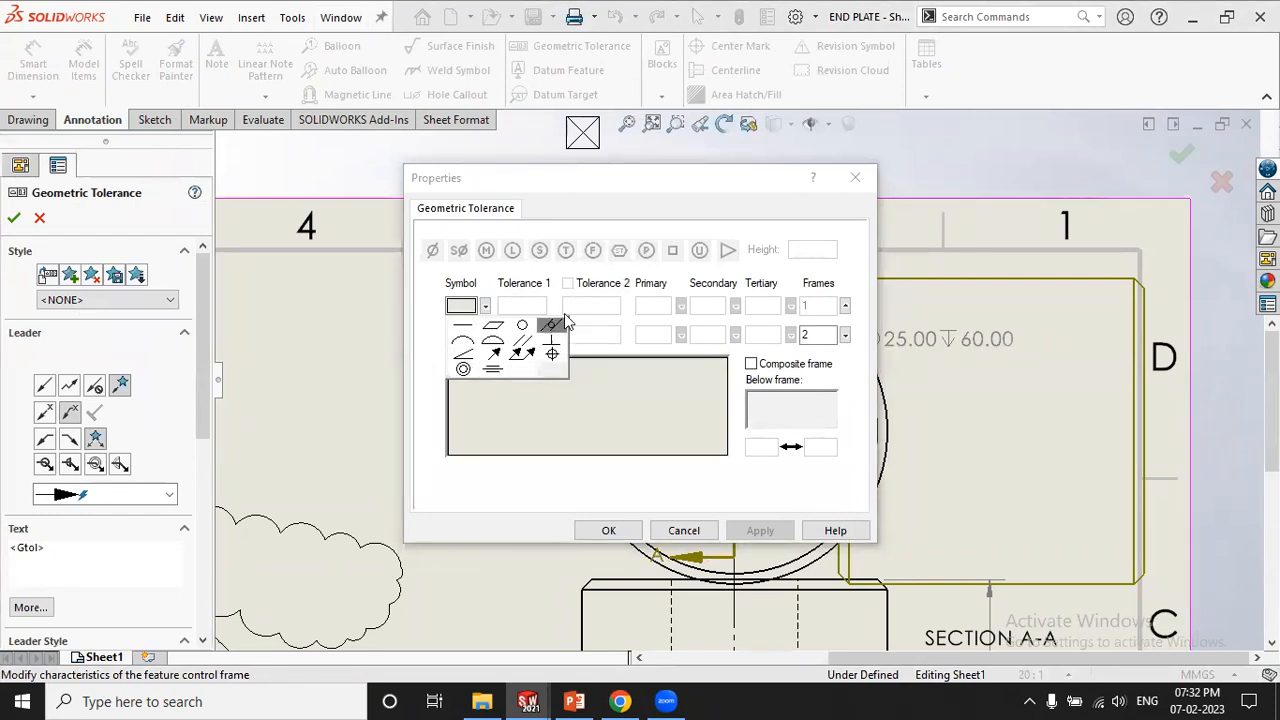
left_click(428, 346)
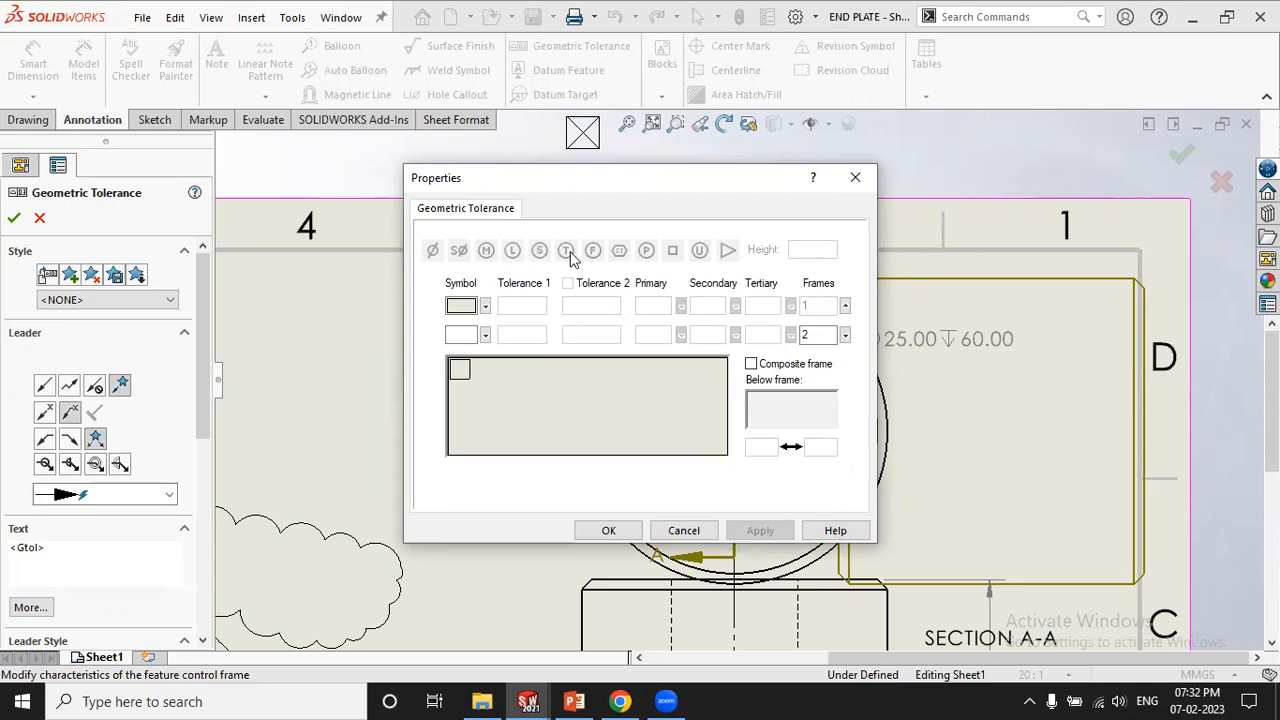
left_click(684, 530)
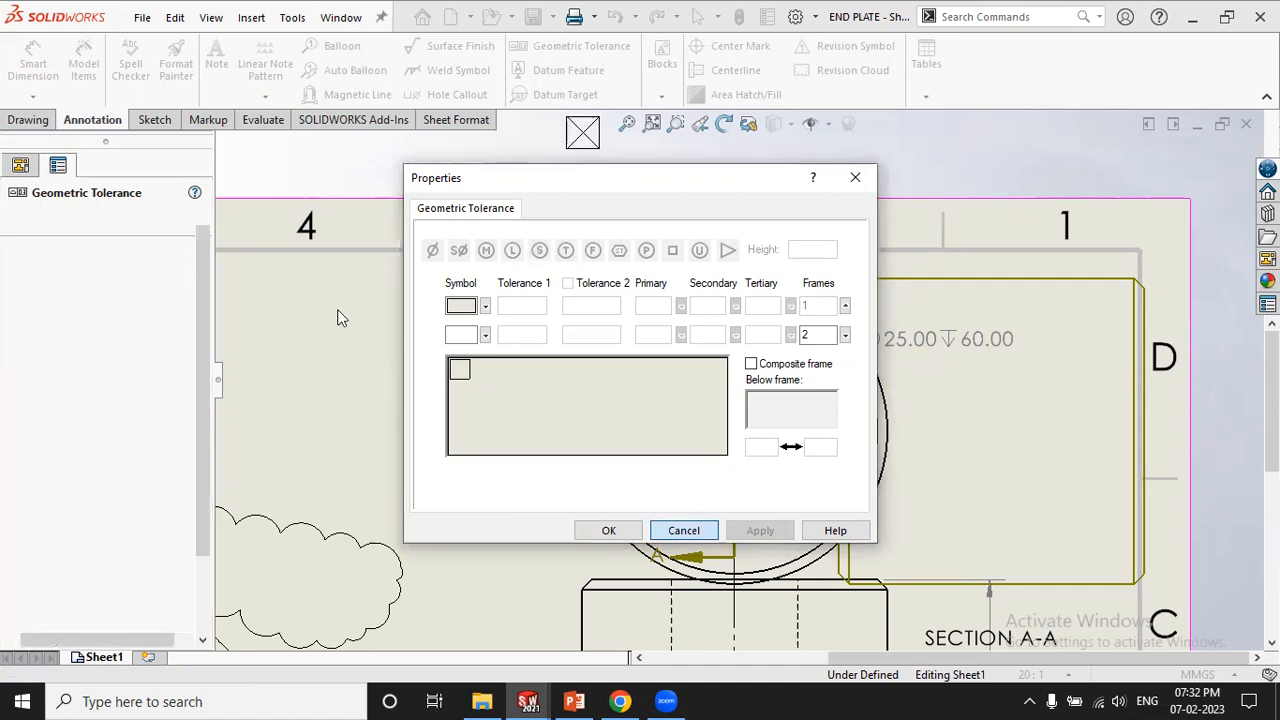
Switch to the GD & T presentation in PowerPoint
left_click(575, 700)
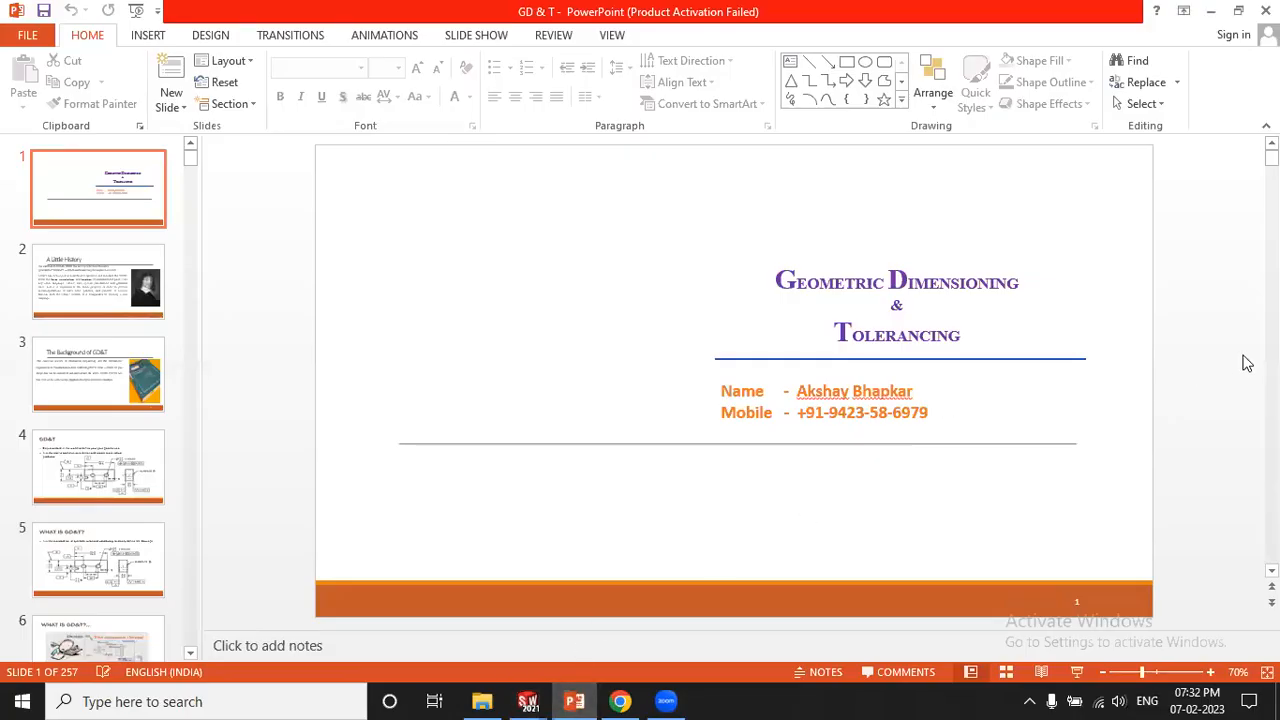